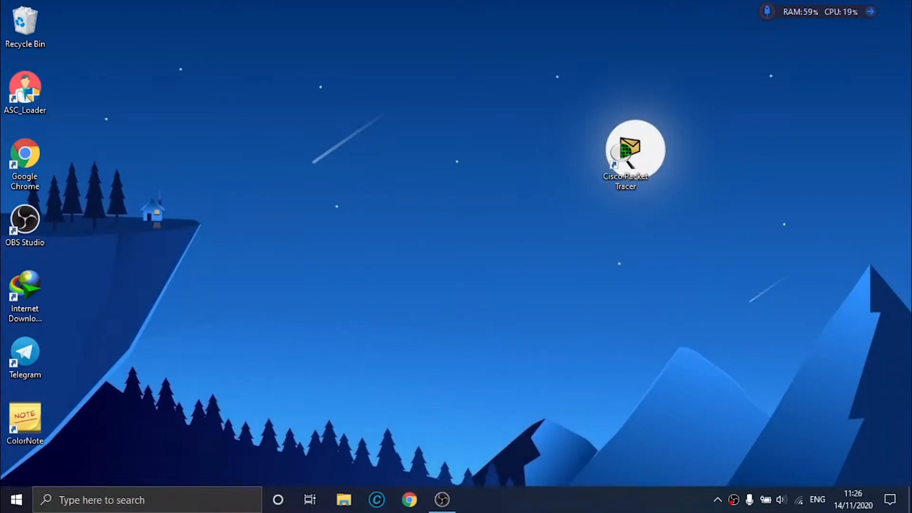
- Start Cisco Packet Tracer and place three PCs in a row low in the workspace, renaming the first one PC1
{"action": "double_click", "coordinate": [626, 154]}
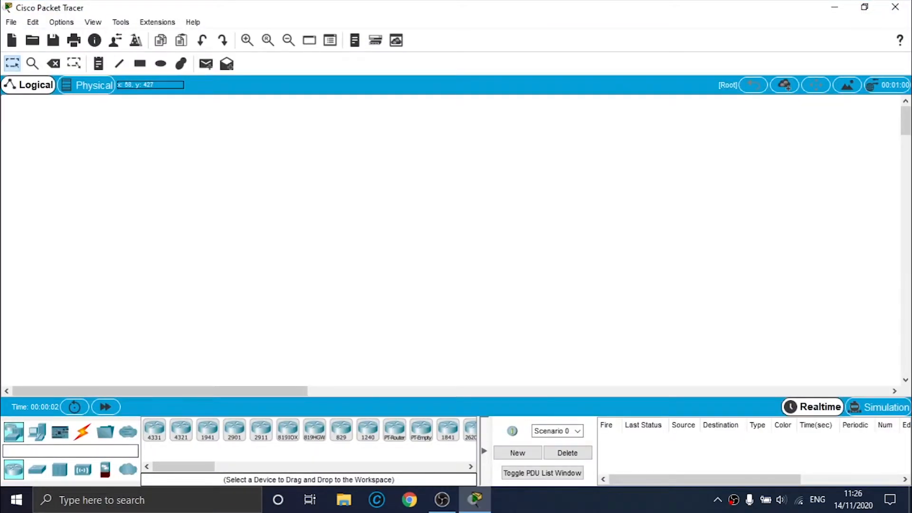
{"action": "left_click_drag", "start_coordinate": [37, 432], "coordinate": [73, 304]}
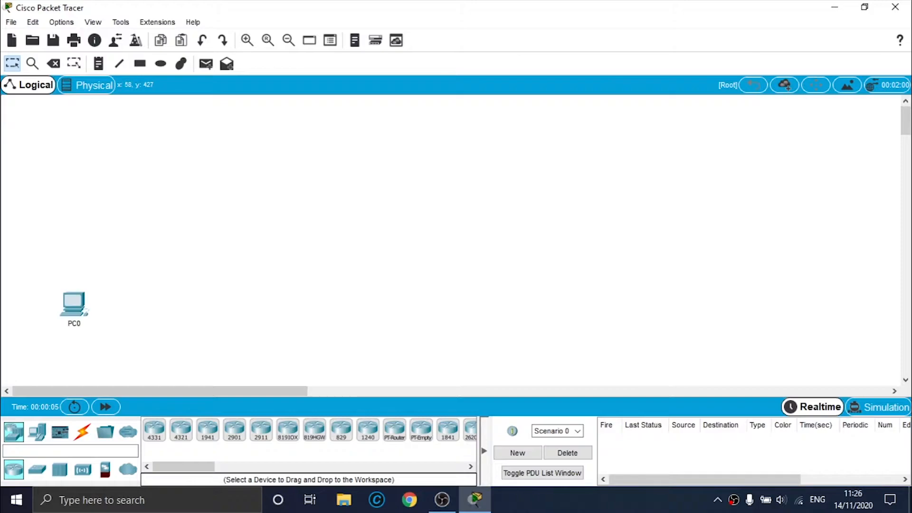
{"action": "double_click", "coordinate": [78, 325]}
{"action": "left_click", "coordinate": [60, 324]}
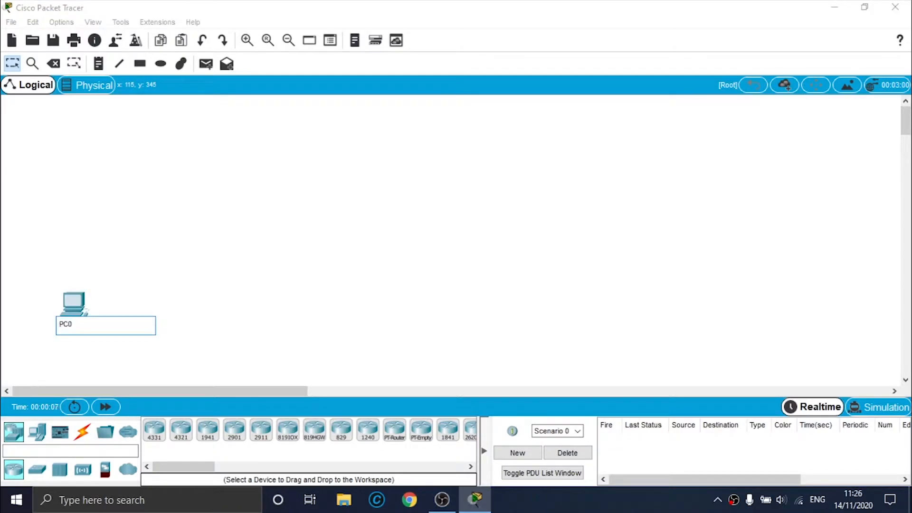
{"action": "key", "text": "BackSpace"}
{"action": "type", "text": "1"}
{"action": "key", "text": "Return"}
{"action": "left_click_drag", "start_coordinate": [37, 432], "coordinate": [153, 306]}
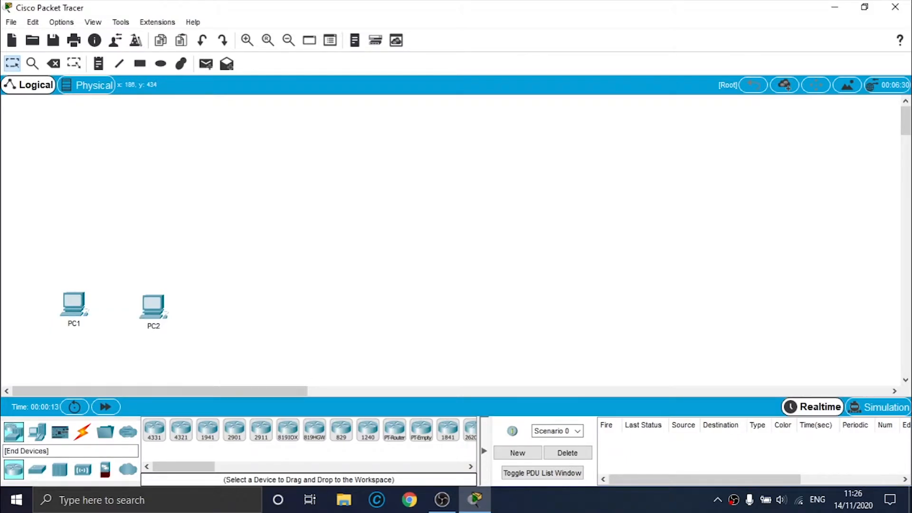
{"action": "left_click_drag", "start_coordinate": [36, 432], "coordinate": [334, 311]}
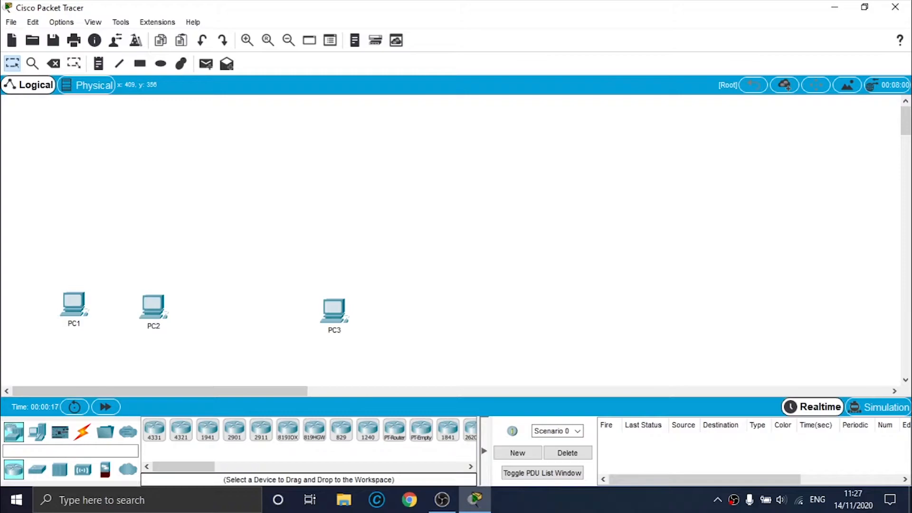
- Place two servers side by side well above the PCs and rename the first one Server1
{"action": "left_click", "coordinate": [37, 432]}
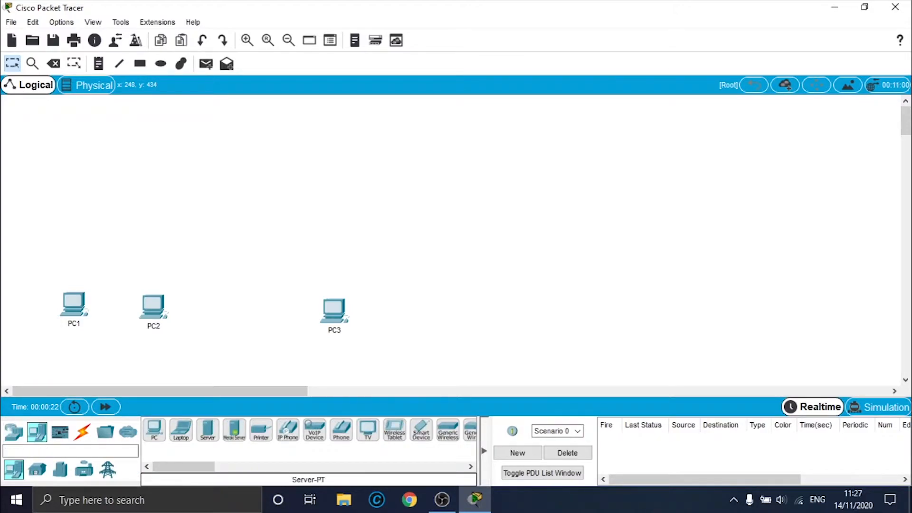
{"action": "left_click_drag", "start_coordinate": [208, 430], "coordinate": [108, 125]}
{"action": "left_click", "coordinate": [119, 148]}
{"action": "left_click", "coordinate": [124, 149]}
{"action": "key", "text": "BackSpace"}
{"action": "type", "text": "1"}
{"action": "key", "text": "Return"}
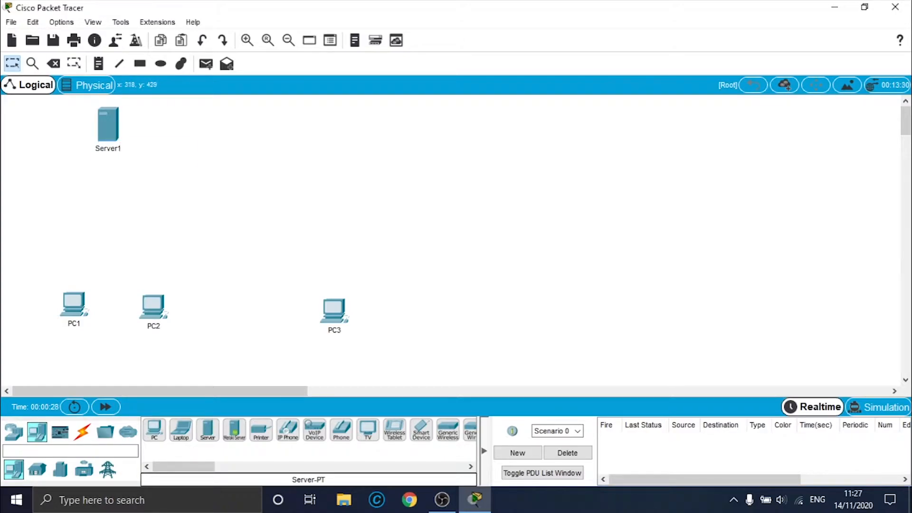
{"action": "left_click", "coordinate": [273, 180]}
{"action": "left_click_drag", "start_coordinate": [274, 179], "coordinate": [269, 120]}
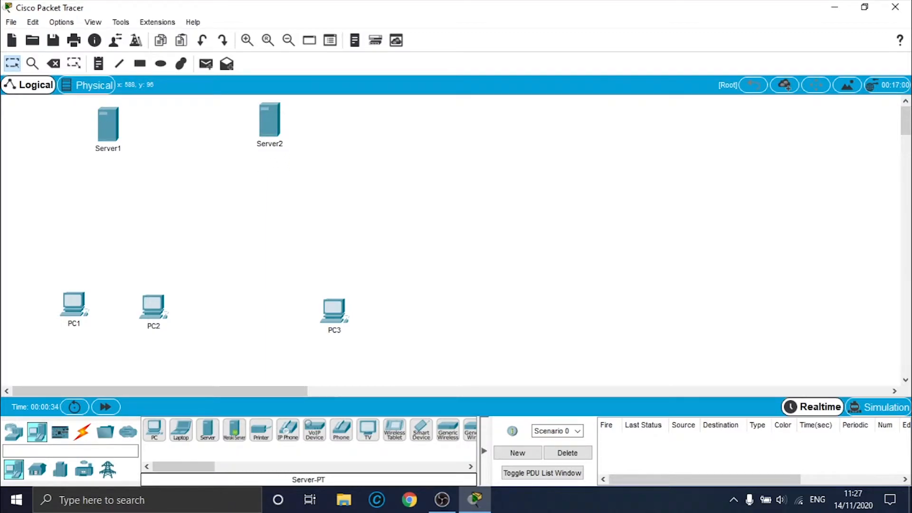
- Place PT-Router devices above PC1 and PC2, above PC3 and between the servers, renaming the first one Router1
{"action": "left_click", "coordinate": [13, 432]}
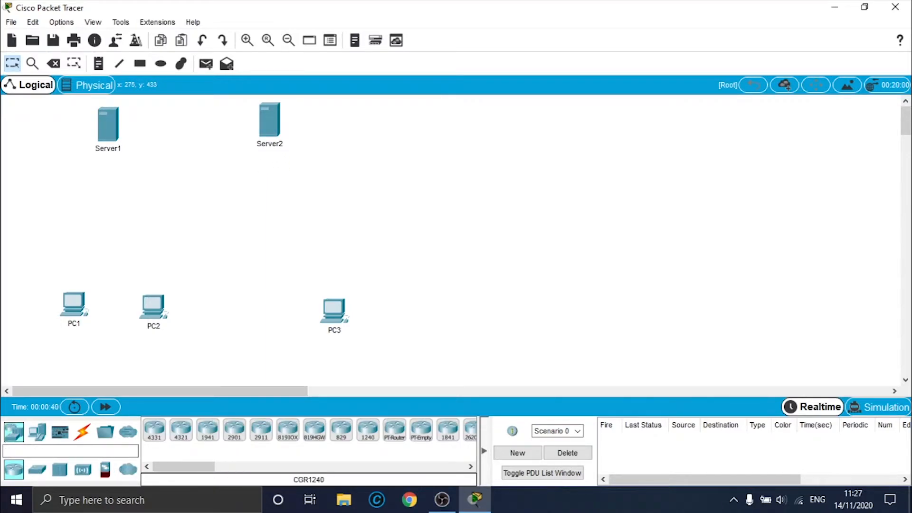
{"action": "left_click_drag", "start_coordinate": [395, 430], "coordinate": [117, 252]}
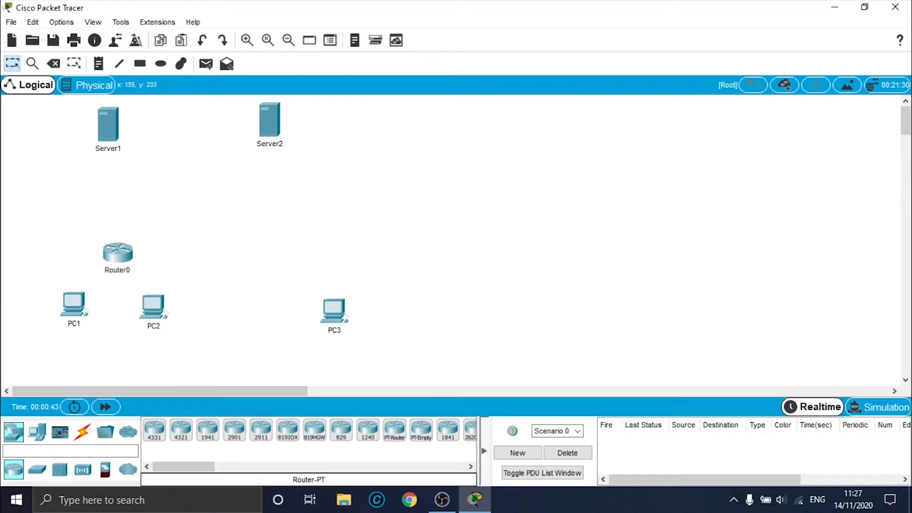
{"action": "left_click", "coordinate": [123, 270]}
{"action": "key", "text": "BackSpace"}
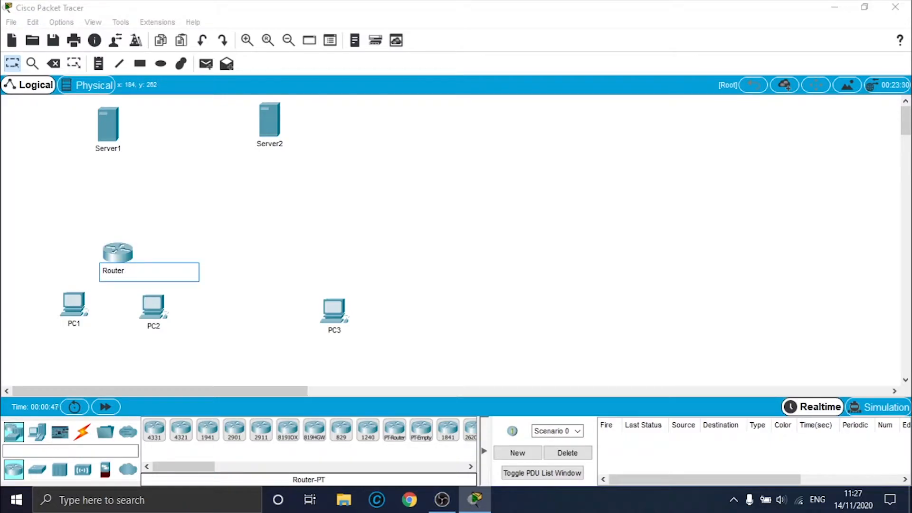
{"action": "type", "text": "1"}
{"action": "key", "text": "Return"}
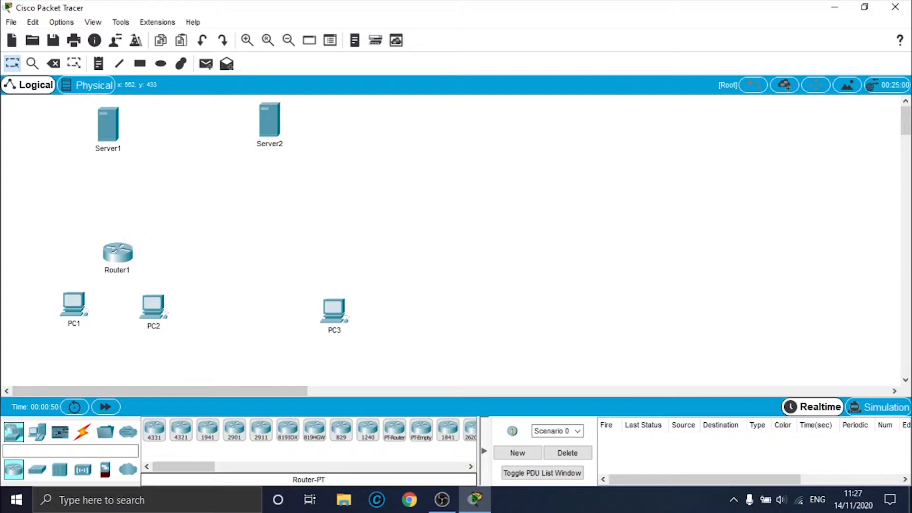
{"action": "left_click_drag", "start_coordinate": [394, 430], "coordinate": [338, 256]}
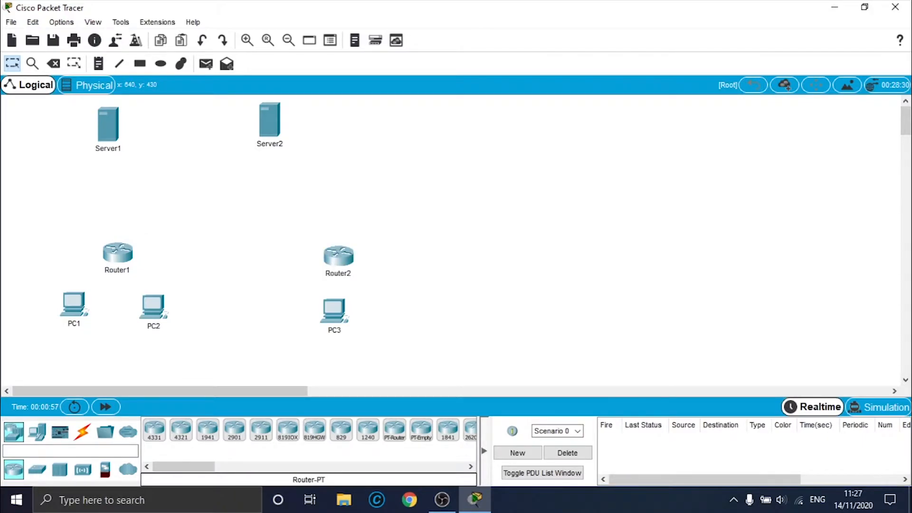
{"action": "left_click_drag", "start_coordinate": [394, 430], "coordinate": [196, 137]}
- Shift the three PCs, Router1 and Router2 lower in the workspace, spacing each router above its PCs
{"action": "left_click_drag", "start_coordinate": [228, 350], "coordinate": [46, 230]}
{"action": "left_click_drag", "start_coordinate": [153, 306], "coordinate": [142, 332]}
{"action": "left_click_drag", "start_coordinate": [105, 274], "coordinate": [95, 276]}
{"action": "left_click_drag", "start_coordinate": [372, 221], "coordinate": [285, 335]}
{"action": "left_click_drag", "start_coordinate": [332, 255], "coordinate": [327, 293]}
{"action": "left_click", "coordinate": [414, 265]}
- Connect PC1 and PC2 to Router1 using the automatically chosen connection type
{"action": "left_click", "coordinate": [83, 432]}
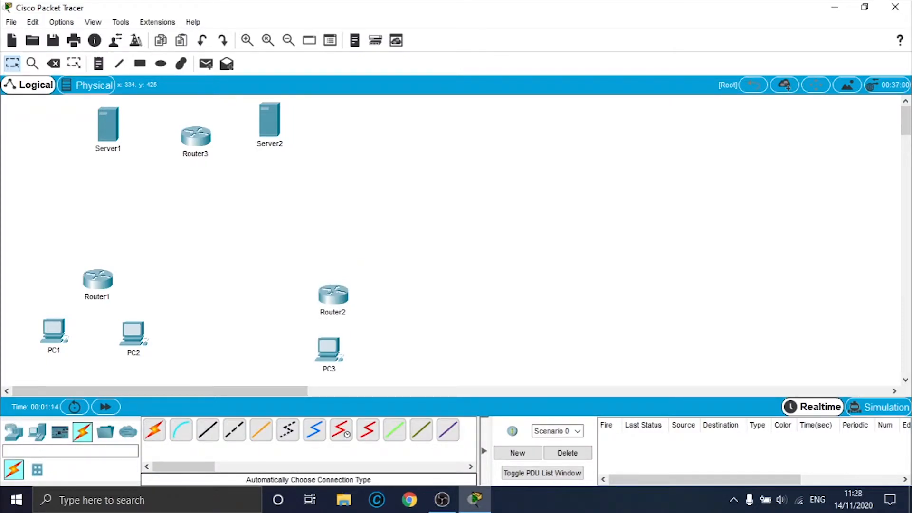
{"action": "left_click", "coordinate": [155, 429]}
{"action": "left_click", "coordinate": [54, 331]}
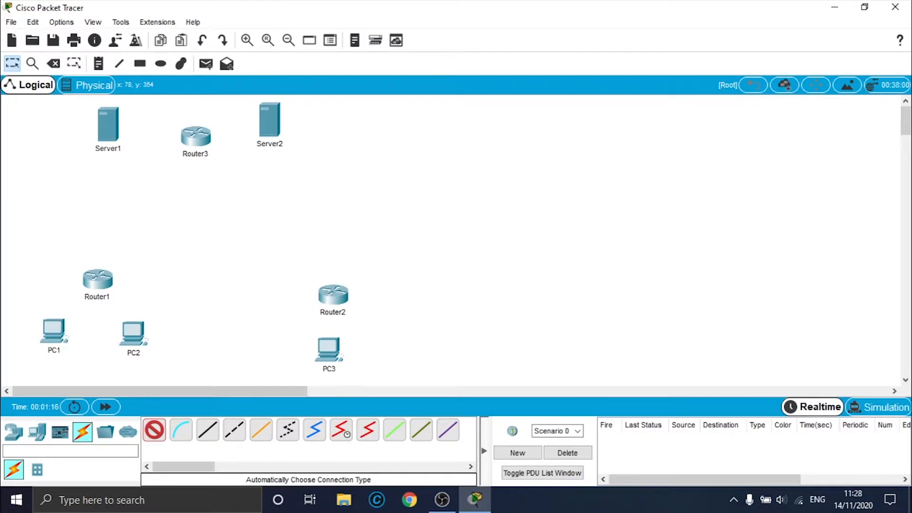
{"action": "left_click", "coordinate": [98, 280]}
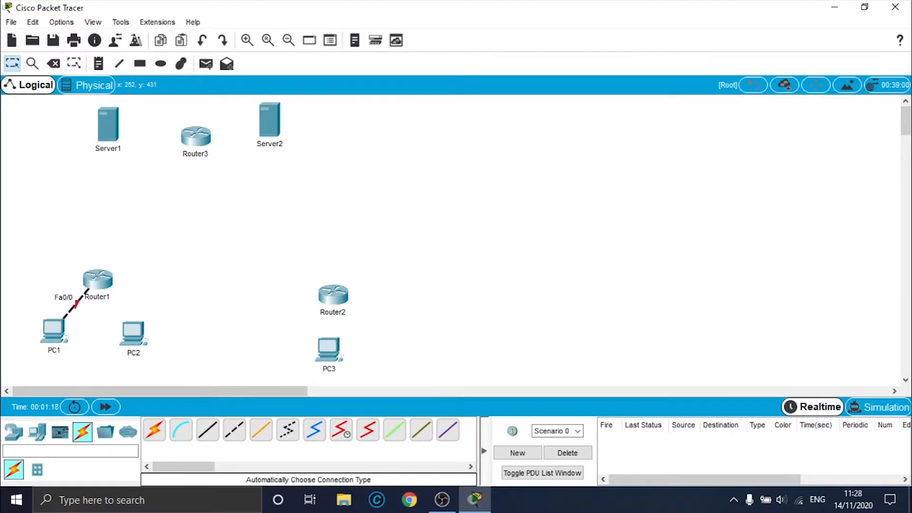
{"action": "left_click", "coordinate": [154, 430]}
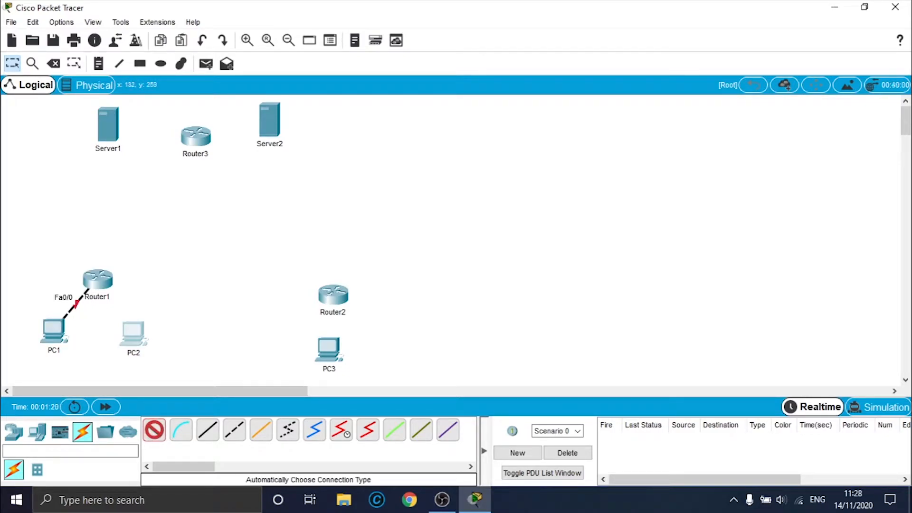
{"action": "left_click", "coordinate": [133, 334]}
{"action": "left_click", "coordinate": [98, 280]}
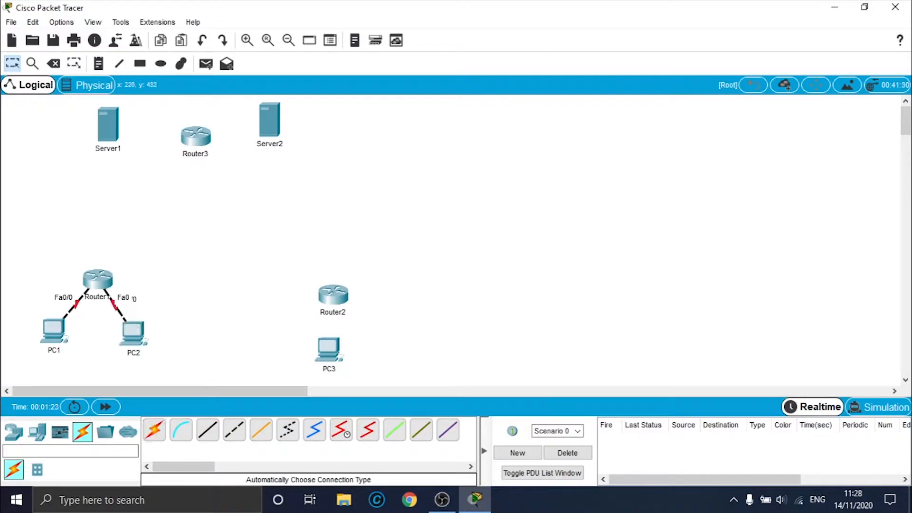
- Link PC3 to Router2 with an automatic connection and move Router1 and Router2 further up from their PCs
{"action": "left_click", "coordinate": [154, 430]}
{"action": "left_click", "coordinate": [328, 349]}
{"action": "left_click", "coordinate": [333, 295]}
{"action": "left_click_drag", "start_coordinate": [97, 279], "coordinate": [95, 249]}
{"action": "left_click_drag", "start_coordinate": [333, 295], "coordinate": [327, 261]}
- Connect Server1 and Server2 to Router3 with automatically chosen cables
{"action": "left_click", "coordinate": [154, 430]}
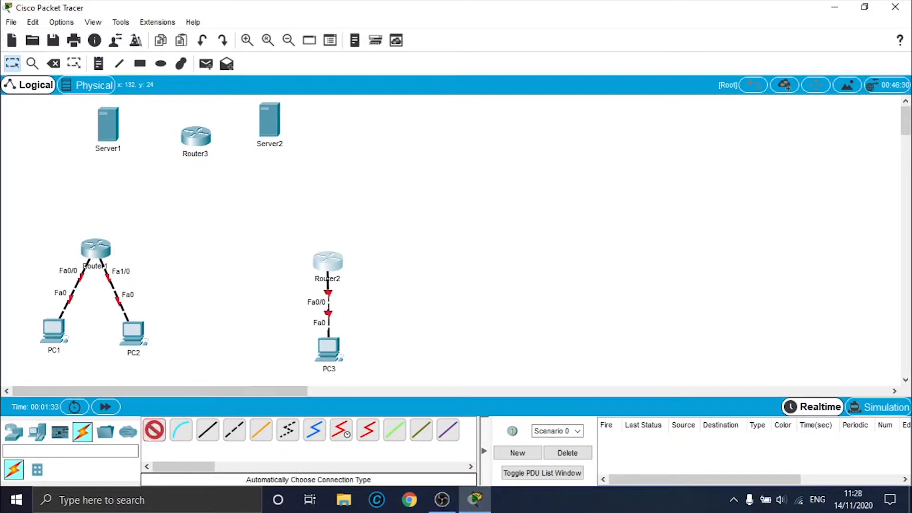
{"action": "left_click", "coordinate": [108, 124]}
{"action": "left_click", "coordinate": [195, 137]}
{"action": "left_click", "coordinate": [155, 430]}
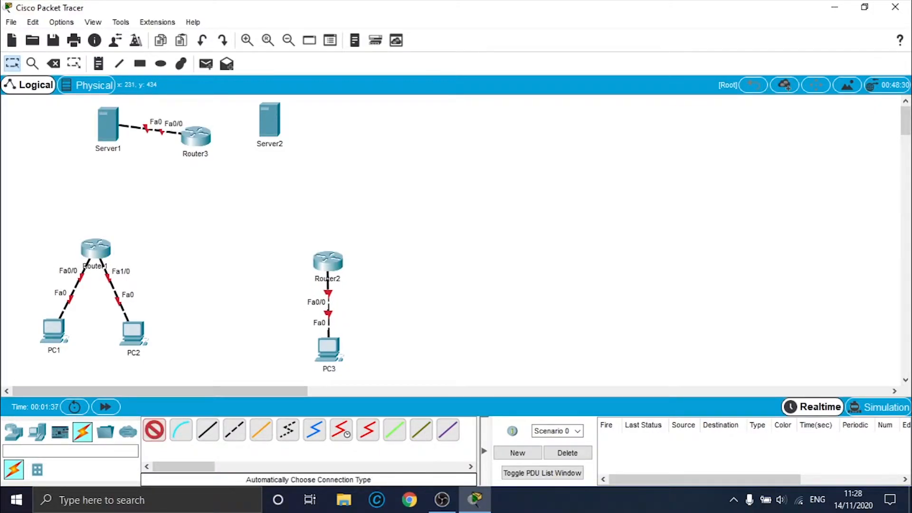
{"action": "left_click", "coordinate": [196, 136]}
{"action": "left_click", "coordinate": [270, 121]}
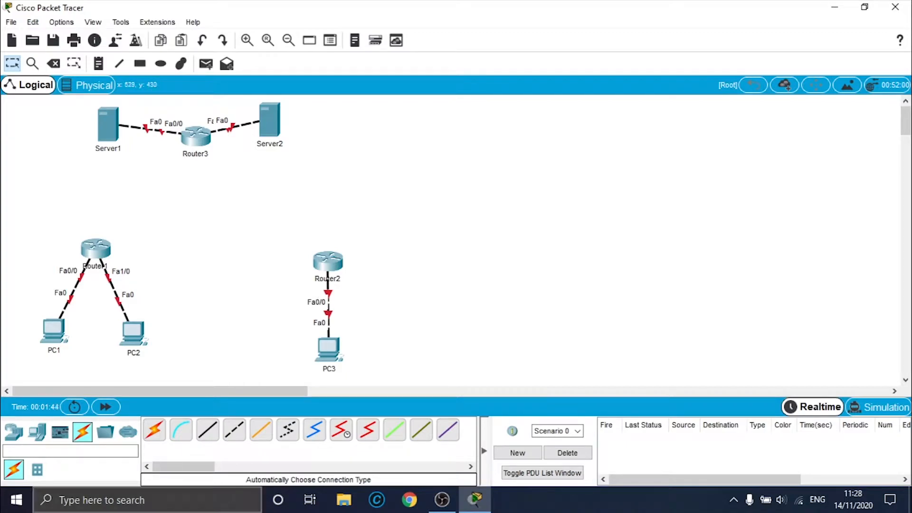
- Link the three routers in a triangle with automatic connections: Router1 to Router2, Router2 to Router3, and Router3 to Router1
{"action": "left_click", "coordinate": [155, 430]}
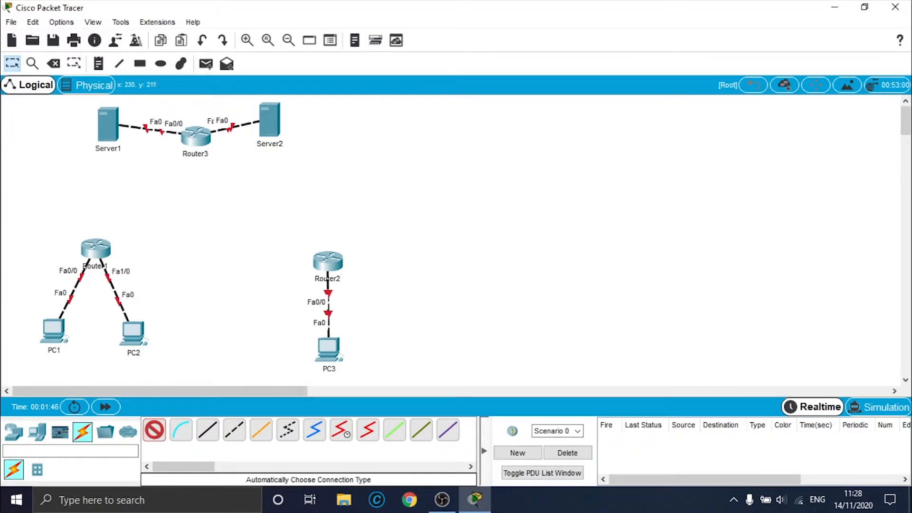
{"action": "left_click", "coordinate": [96, 248]}
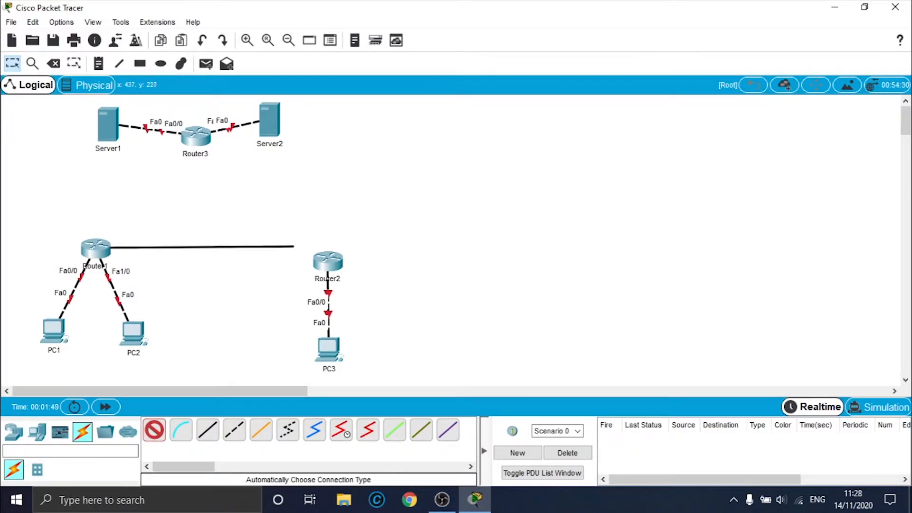
{"action": "left_click", "coordinate": [328, 260]}
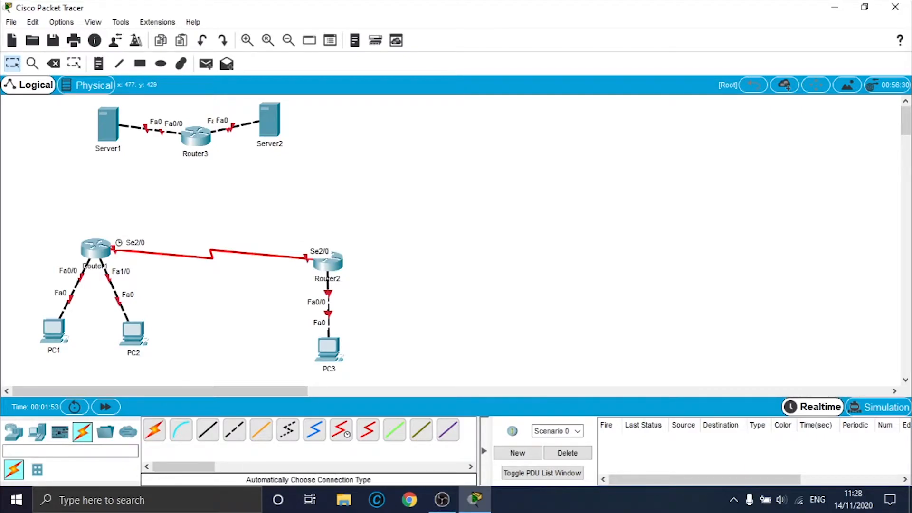
{"action": "left_click", "coordinate": [154, 430]}
{"action": "left_click", "coordinate": [328, 260]}
{"action": "left_click", "coordinate": [196, 136]}
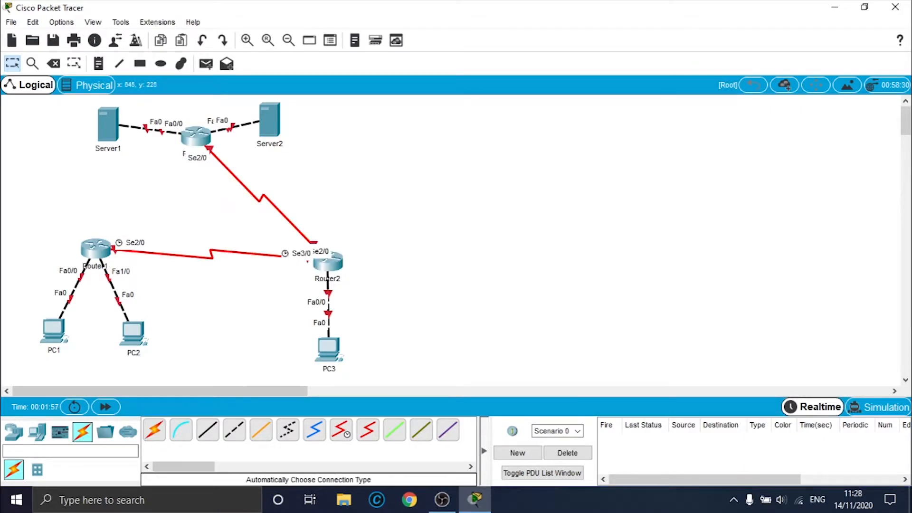
{"action": "left_click", "coordinate": [155, 430]}
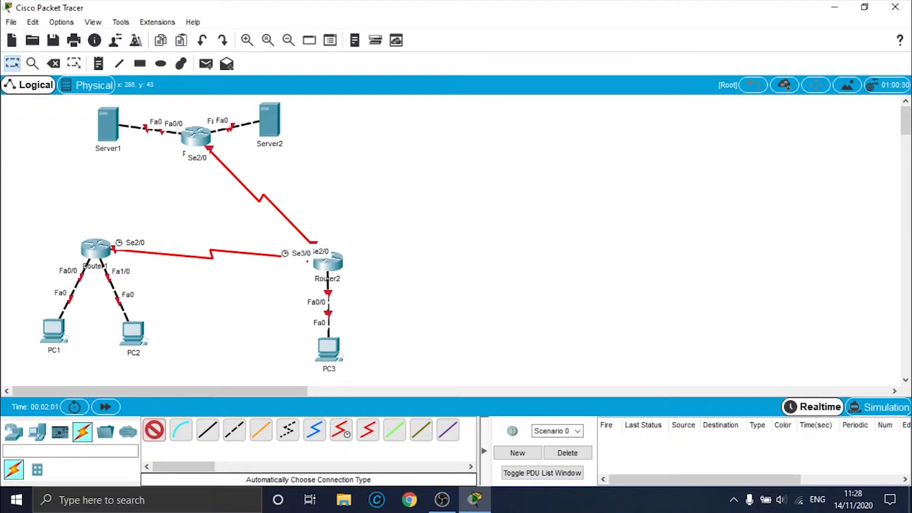
{"action": "left_click", "coordinate": [195, 135]}
{"action": "left_click", "coordinate": [95, 248]}
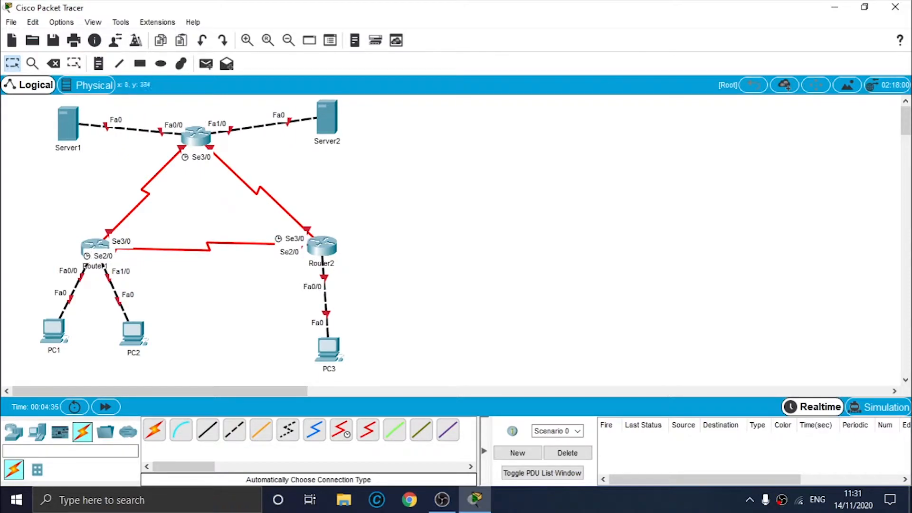
- Give PC1 the static IPv4 address 192.168.1.1 with subnet mask 255.255.255.192
{"action": "left_click", "coordinate": [53, 330]}
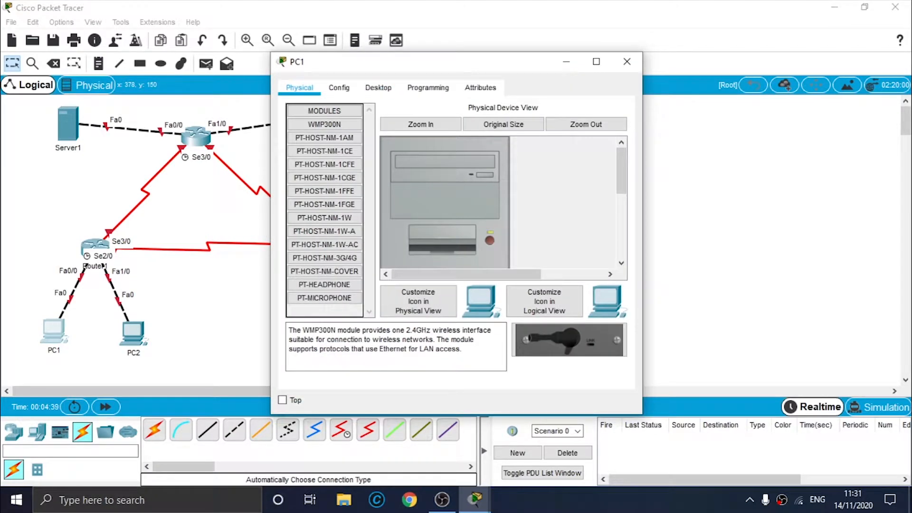
{"action": "left_click", "coordinate": [378, 87]}
{"action": "left_click", "coordinate": [326, 138]}
{"action": "left_click", "coordinate": [497, 181]}
{"action": "type", "text": "192.168.1.1"}
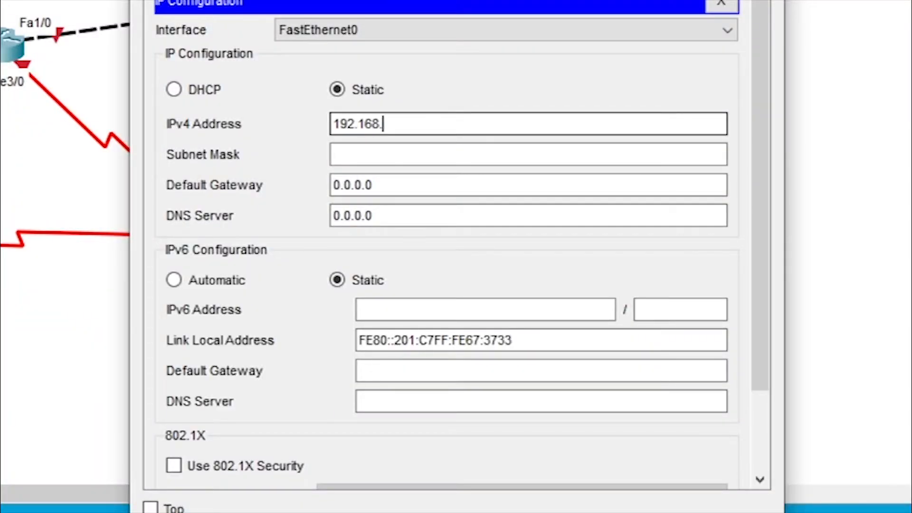
{"action": "key", "text": "ctrl+a"}
{"action": "key", "text": "Tab"}
{"action": "key", "text": "BackSpace"}
{"action": "type", "text": "18"}
{"action": "key", "text": "BackSpace"}
{"action": "type", "text": "92"}
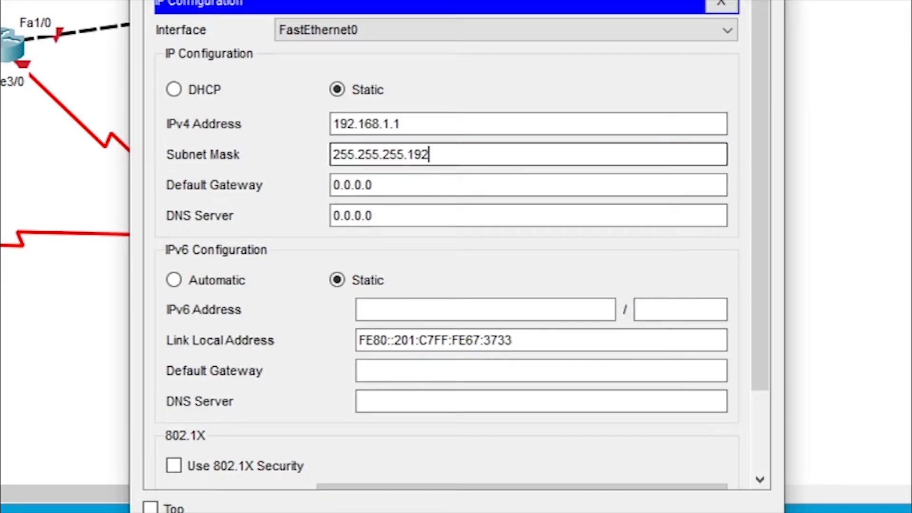
- Set PC1's default gateway to 192.168.1.62 and close its configuration window
{"action": "key", "text": "Tab"}
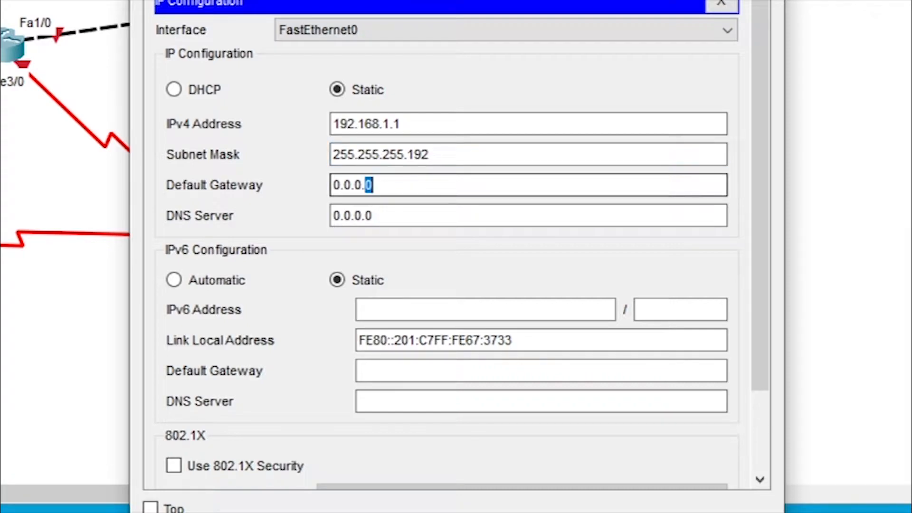
{"action": "type", "text": "192.168.1.1"}
{"action": "key", "text": "BackSpace"}
{"action": "type", "text": "62"}
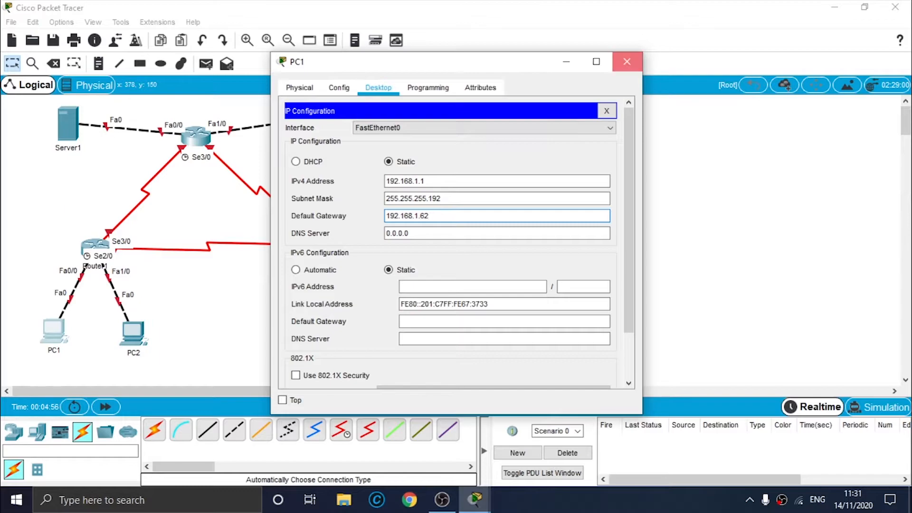
{"action": "left_click", "coordinate": [634, 61]}
- Give PC2 the static IPv4 address 192.168.1.65 with subnet mask 255.255.255.192
{"action": "left_click", "coordinate": [133, 332]}
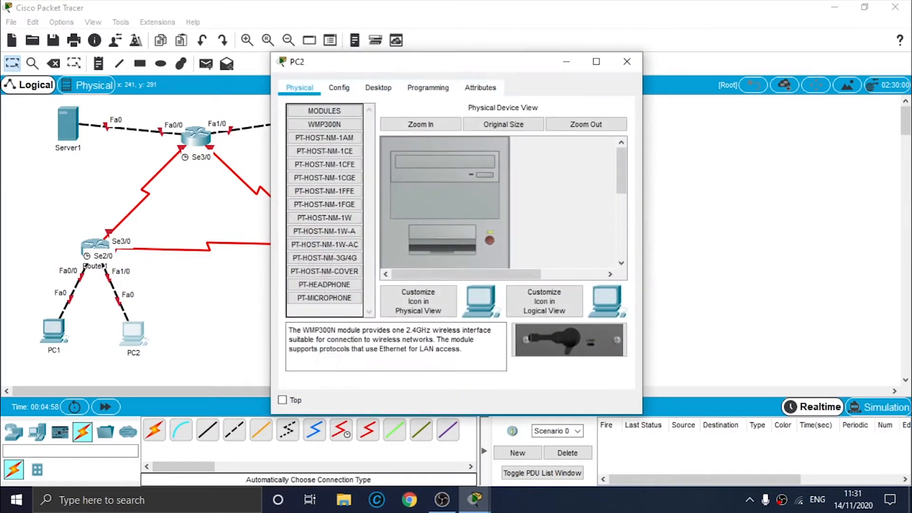
{"action": "left_click", "coordinate": [378, 87]}
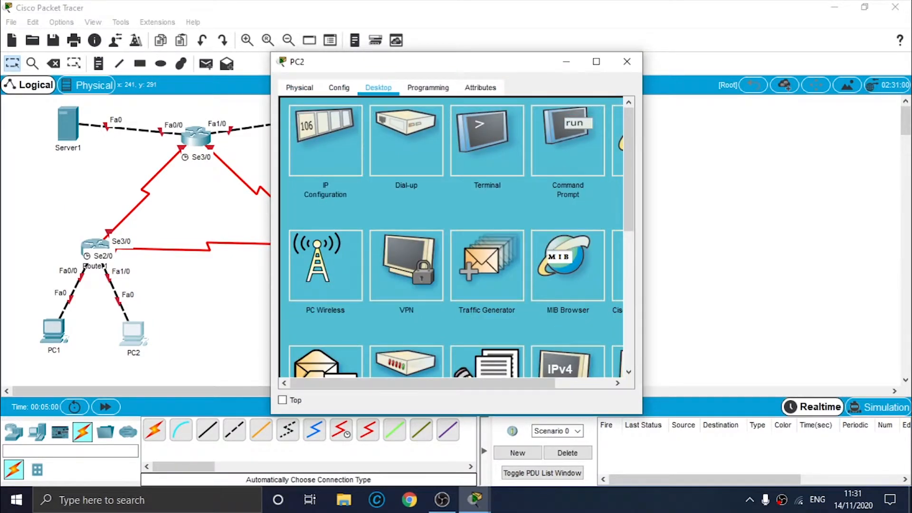
{"action": "left_click", "coordinate": [325, 142]}
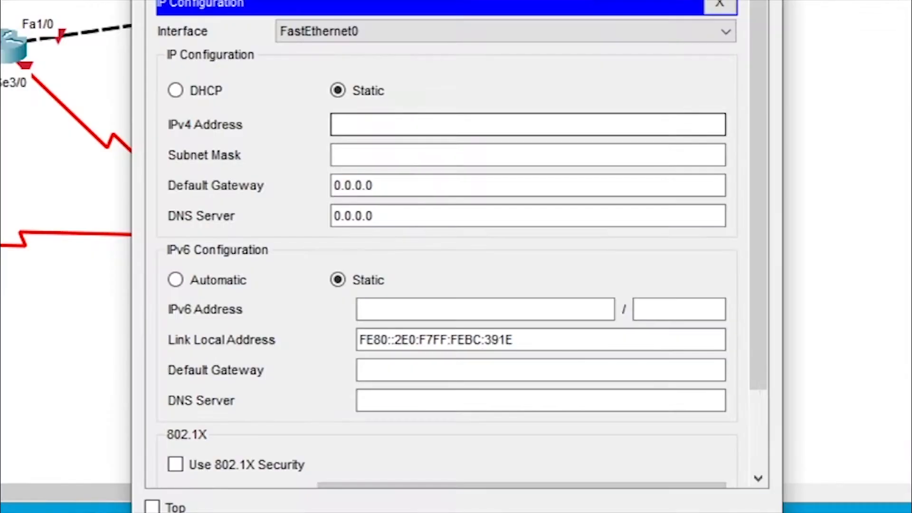
{"action": "type", "text": "192.168.1.1"}
{"action": "key", "text": "BackSpace"}
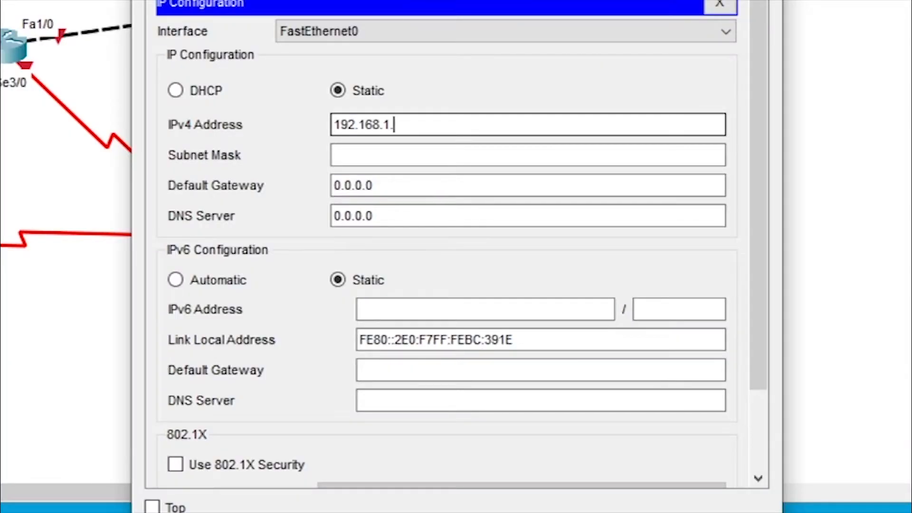
{"action": "type", "text": "65"}
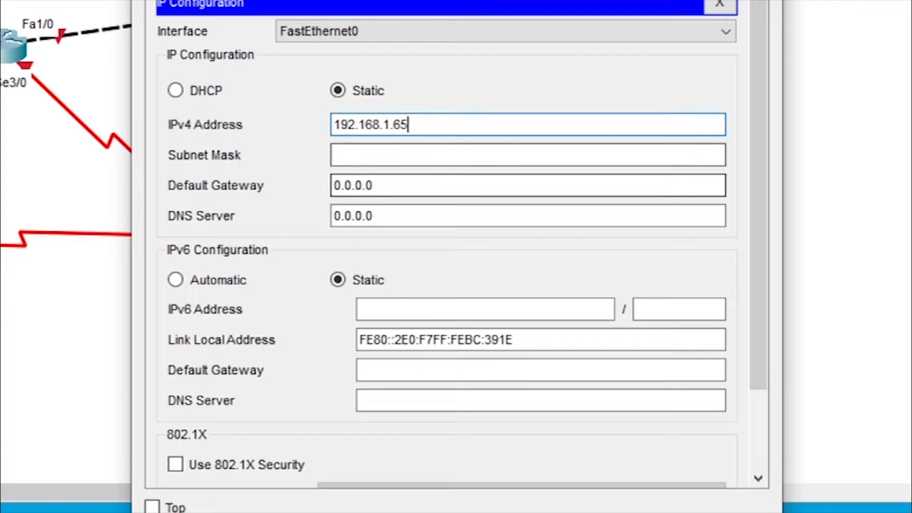
{"action": "left_click", "coordinate": [422, 155]}
{"action": "key", "text": "BackSpace"}
{"action": "type", "text": "192"}
- Set PC2's default gateway to 192.168.1.126 and close its configuration window
{"action": "left_click", "coordinate": [380, 185]}
{"action": "double_click", "coordinate": [374, 185]}
{"action": "double_click", "coordinate": [374, 186]}
{"action": "triple_click", "coordinate": [373, 185]}
{"action": "triple_click", "coordinate": [373, 185]}
{"action": "triple_click", "coordinate": [373, 185]}
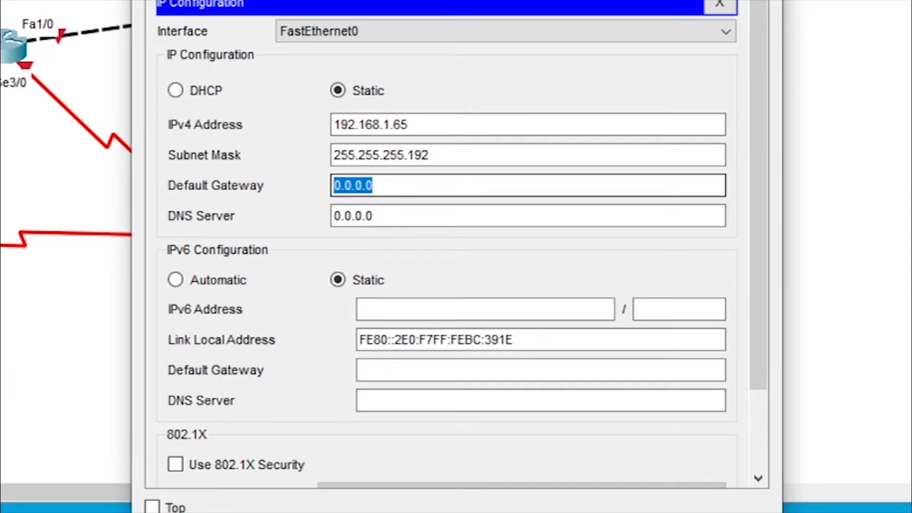
{"action": "type", "text": "192.168.1.1"}
{"action": "key", "text": "BackSpace"}
{"action": "type", "text": "126"}
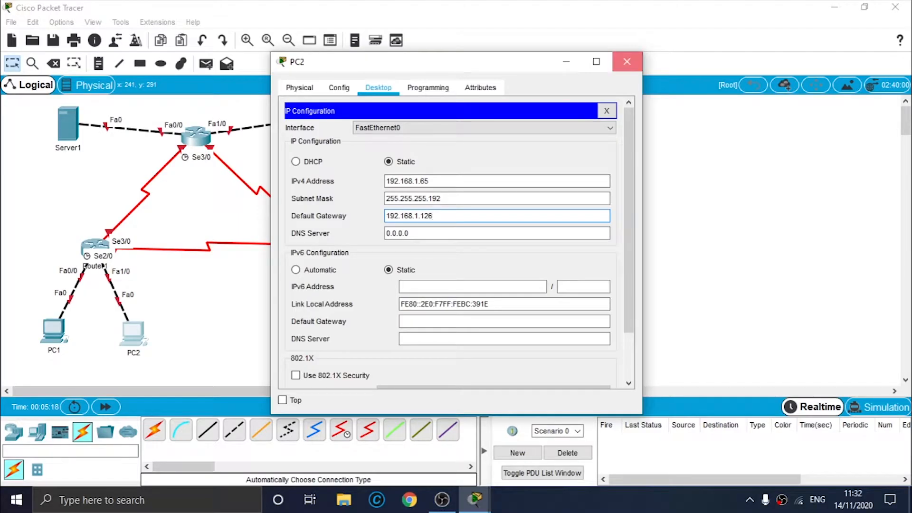
{"action": "left_click", "coordinate": [627, 62]}
- Give PC3 the static IPv4 address 192.168.1.253 with subnet mask 255.255.255.128
{"action": "left_click", "coordinate": [328, 351]}
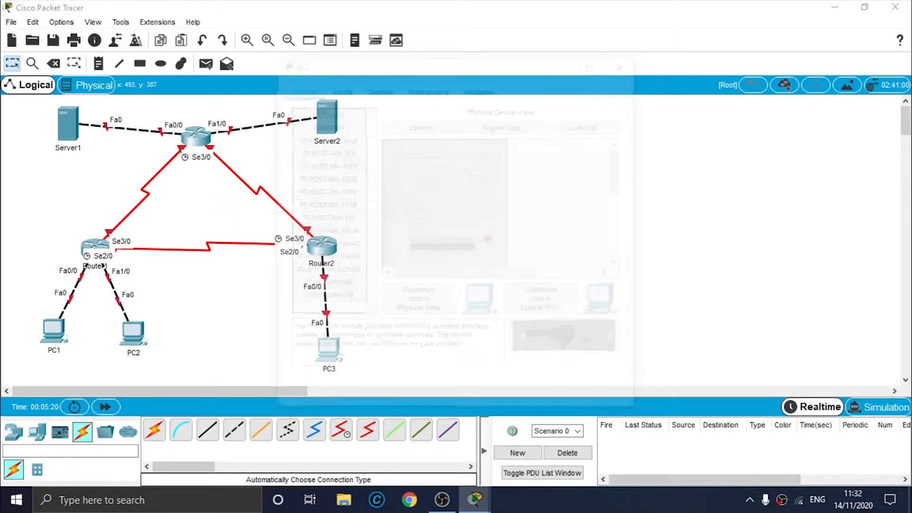
{"action": "left_click", "coordinate": [378, 87]}
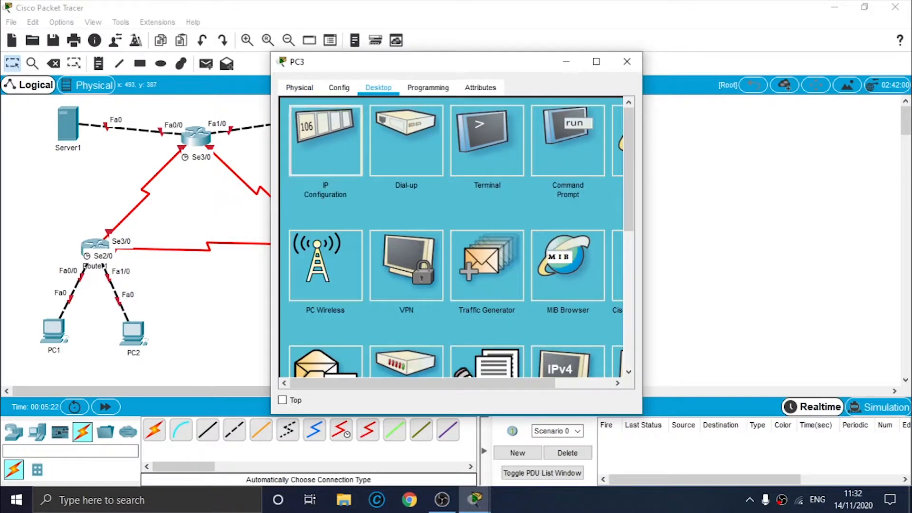
{"action": "left_click", "coordinate": [325, 142]}
{"action": "type", "text": "192.168.1.1"}
{"action": "key", "text": "BackSpace"}
{"action": "type", "text": "253"}
{"action": "key", "text": "Tab"}
{"action": "key", "text": "BackSpace"}
{"action": "type", "text": "128"}
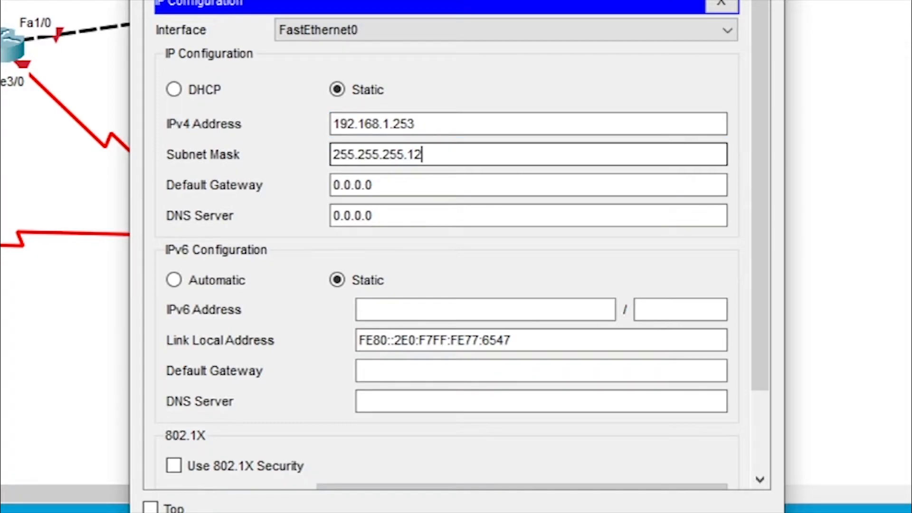
- Set PC3's default gateway to 192.168.1.254 and close its configuration window
{"action": "key", "text": "Tab"}
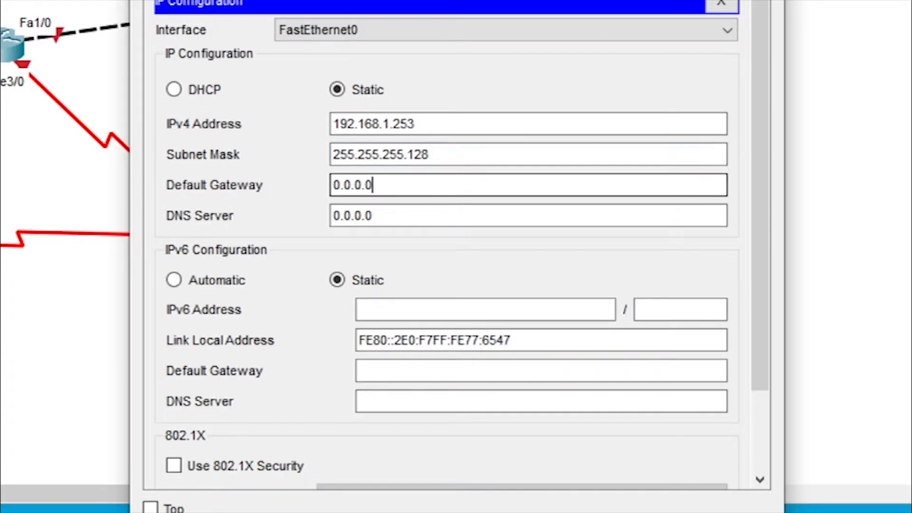
{"action": "key", "text": "shift+Left"}
{"action": "key", "text": "shift+Left"}
{"action": "key", "text": "shift+Left"}
{"action": "key", "text": "shift+Left"}
{"action": "key", "text": "shift+Left"}
{"action": "key", "text": "shift+Left"}
{"action": "key", "text": "shift+Left"}
{"action": "type", "text": "192.168.1.1"}
{"action": "key", "text": "BackSpace"}
{"action": "type", "text": "254"}
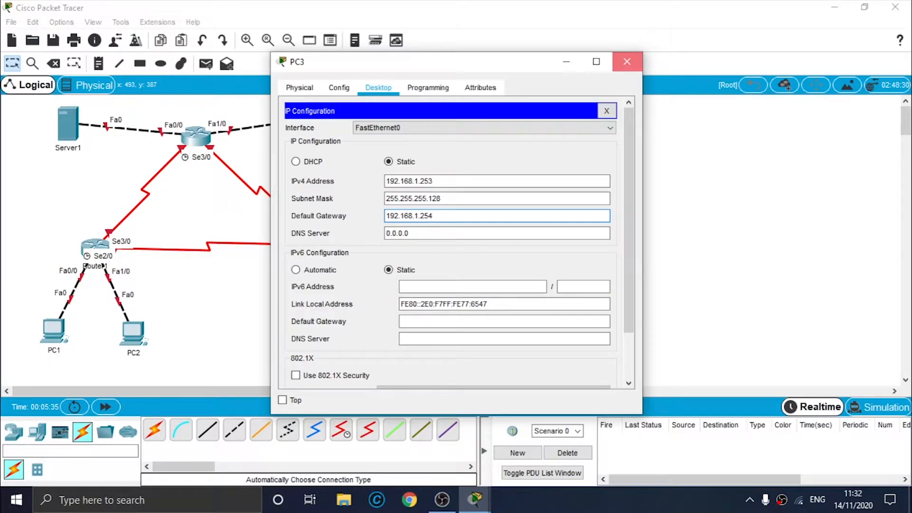
{"action": "left_click", "coordinate": [627, 61]}
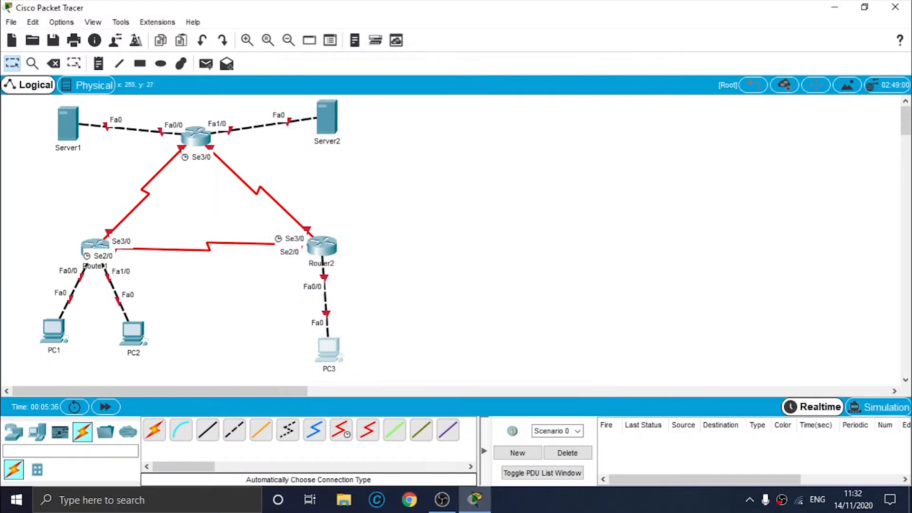
- Open Server1's IP configuration and give it the static IPv4 address 33.33.33.1
{"action": "left_click", "coordinate": [67, 123]}
{"action": "left_click", "coordinate": [379, 88]}
{"action": "left_click", "coordinate": [423, 88]}
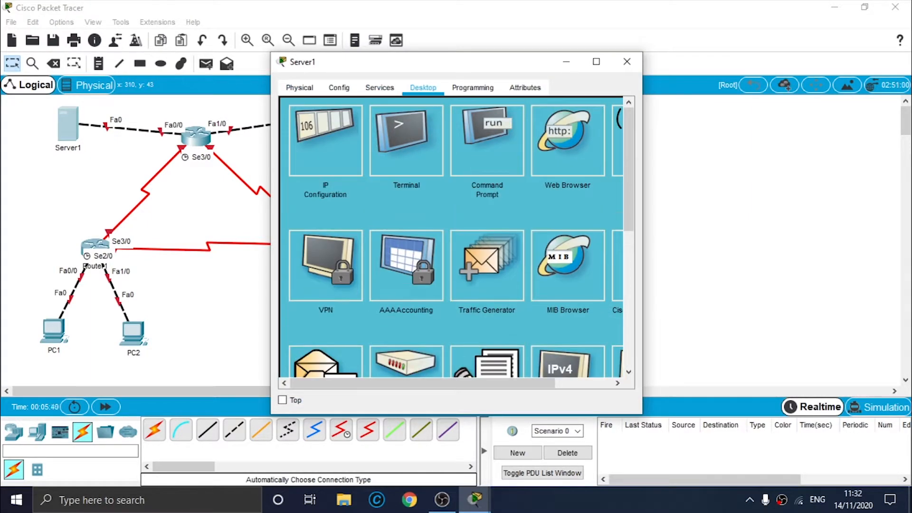
{"action": "left_click", "coordinate": [325, 142]}
{"action": "type", "text": "33.33.33.1"}
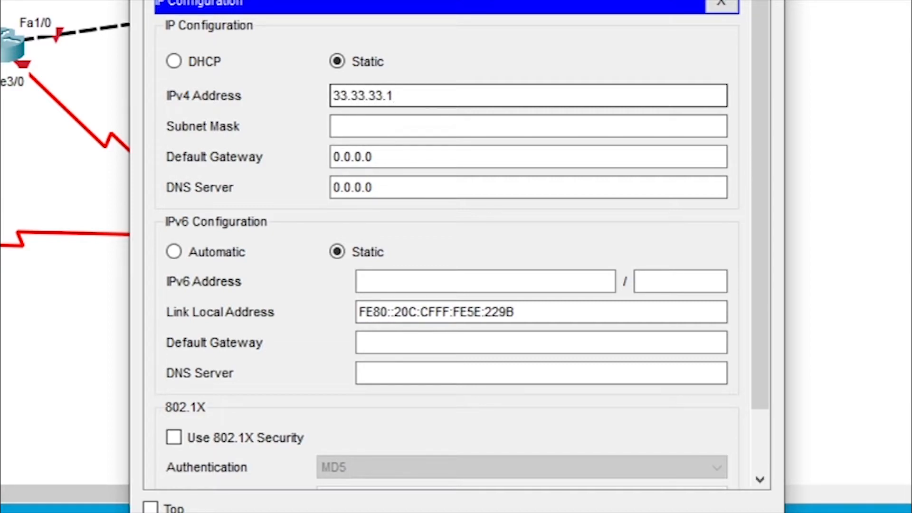
- Set Server1's subnet mask to 255.255.255.0
{"action": "key", "text": "ctrl+a"}
{"action": "key", "text": "Tab"}
{"action": "key", "text": "BackSpace"}
{"action": "key", "text": "BackSpace"}
{"action": "key", "text": "BackSpace"}
{"action": "key", "text": "BackSpace"}
{"action": "key", "text": "BackSpace"}
{"action": "type", "text": "255."}
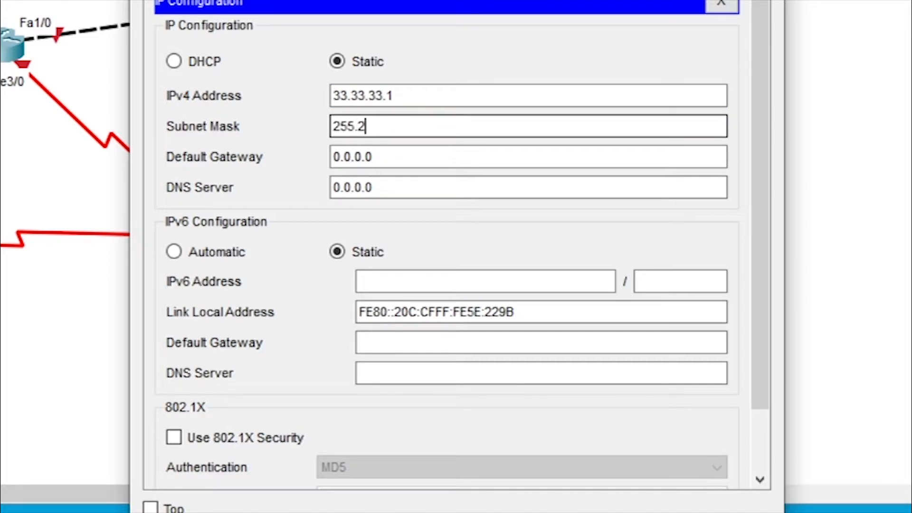
{"action": "type", "text": "255.255"}
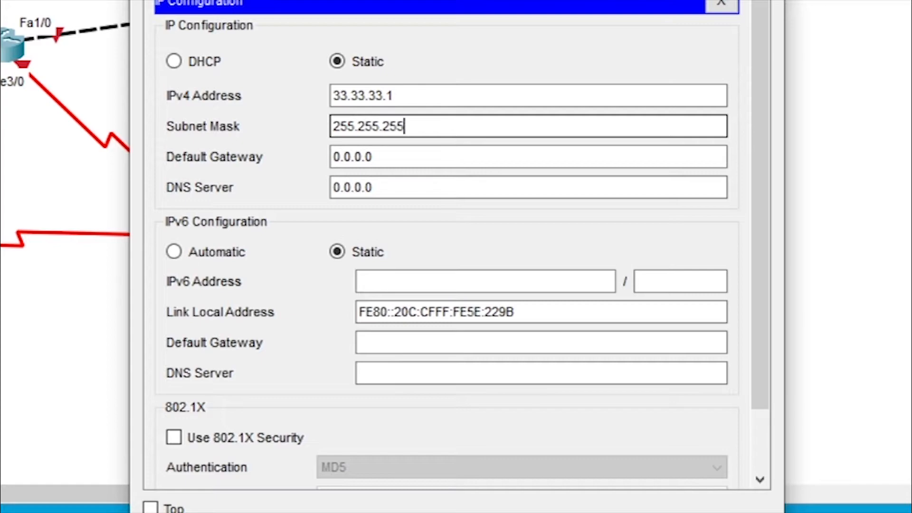
{"action": "type", "text": "0"}
{"action": "key", "text": "Tab"}
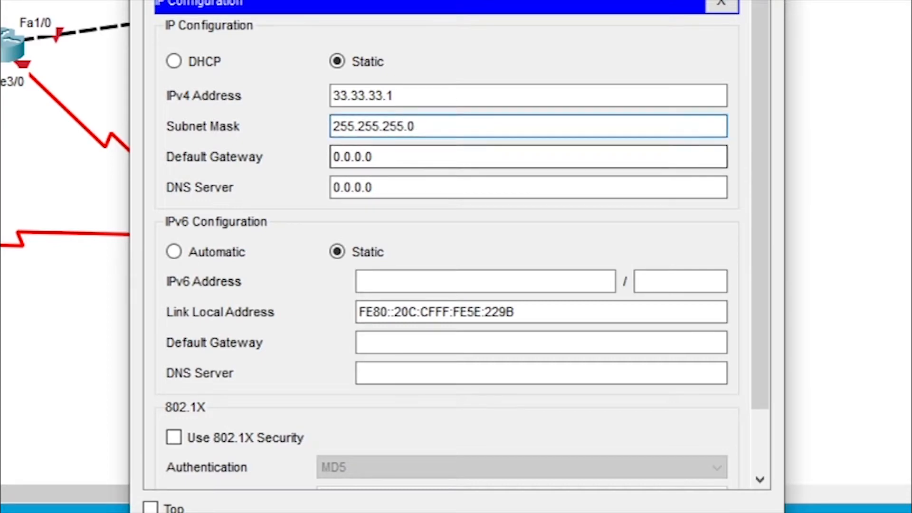
- Set Server1's default gateway to 33.33.33.3
{"action": "double_click", "coordinate": [352, 157]}
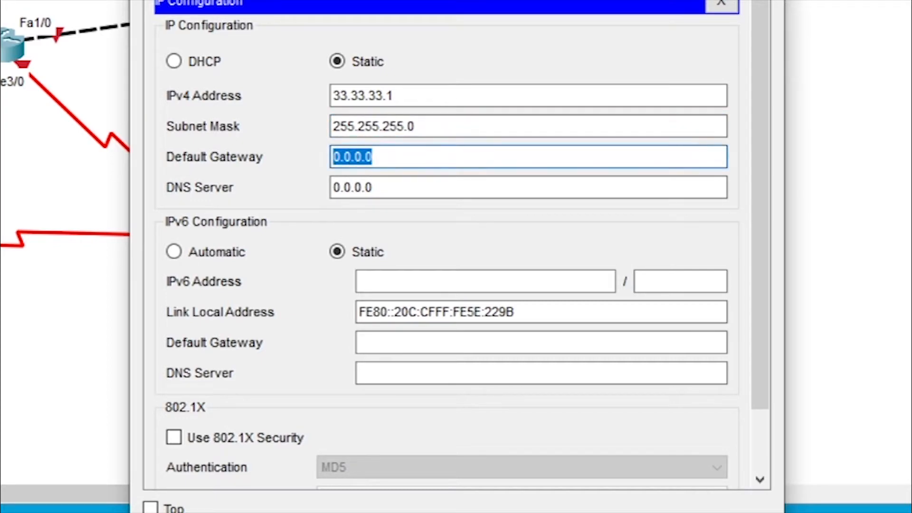
{"action": "type", "text": "33.33.33.1"}
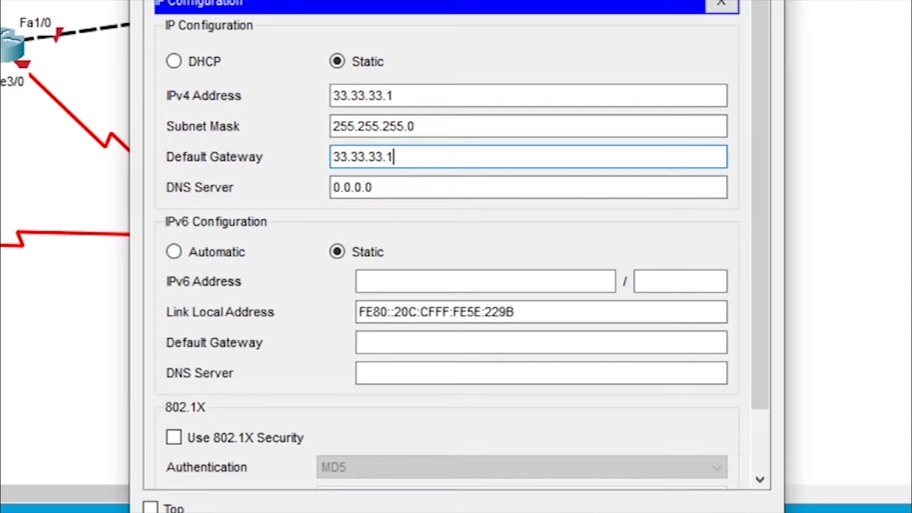
{"action": "key", "text": "BackSpace"}
{"action": "type", "text": "3"}
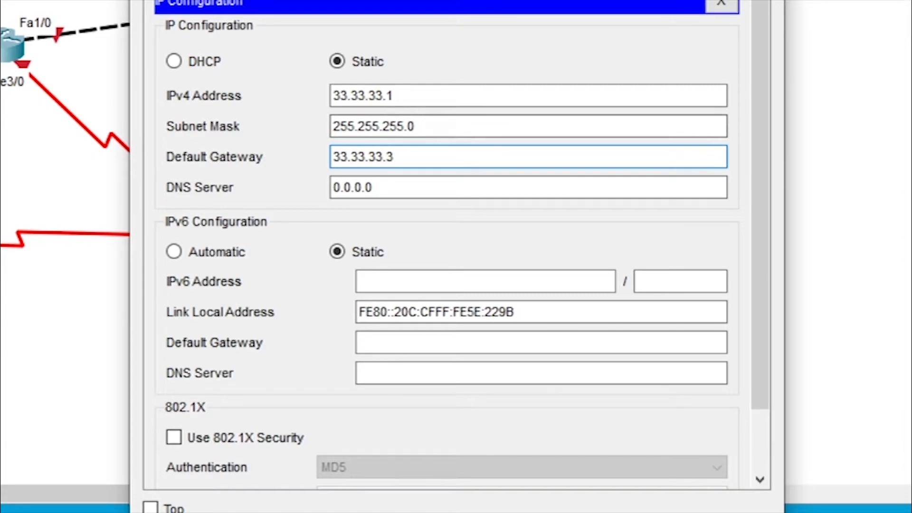
- Copy Server1's subnet mask to the clipboard and close its configuration window
{"action": "left_click", "coordinate": [446, 95]}
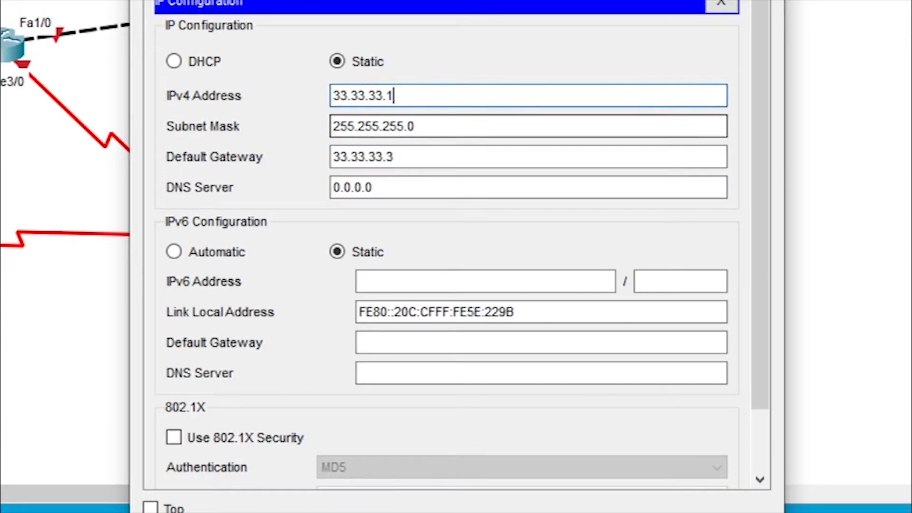
{"action": "key", "text": "Tab"}
{"action": "key", "text": "ctrl+c"}
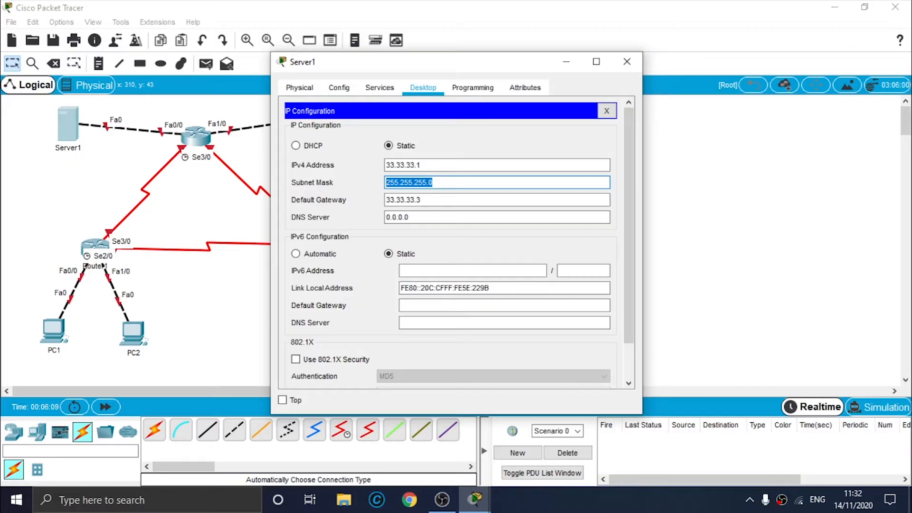
{"action": "left_click", "coordinate": [627, 61]}
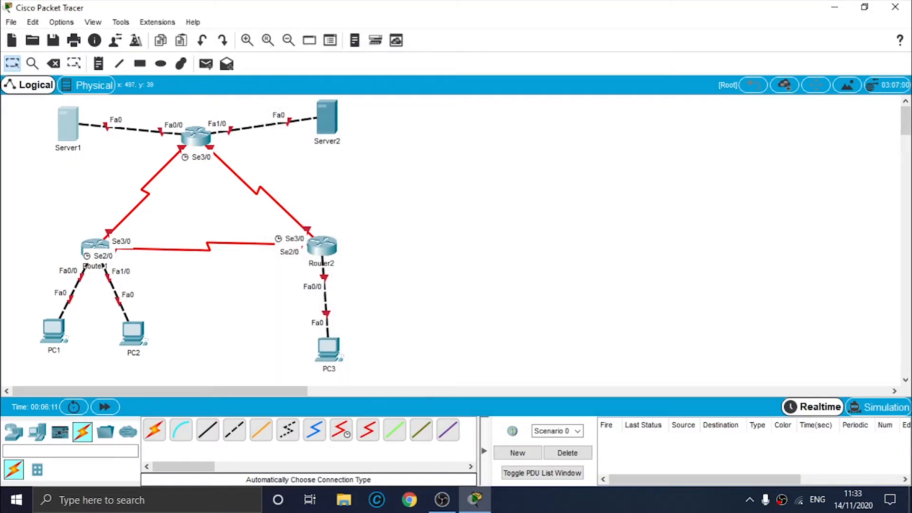
- Give Server2 the static IPv4 address 43.43.43.1 with subnet mask 255.255.255.0
{"action": "left_click", "coordinate": [327, 118]}
{"action": "left_click", "coordinate": [380, 88]}
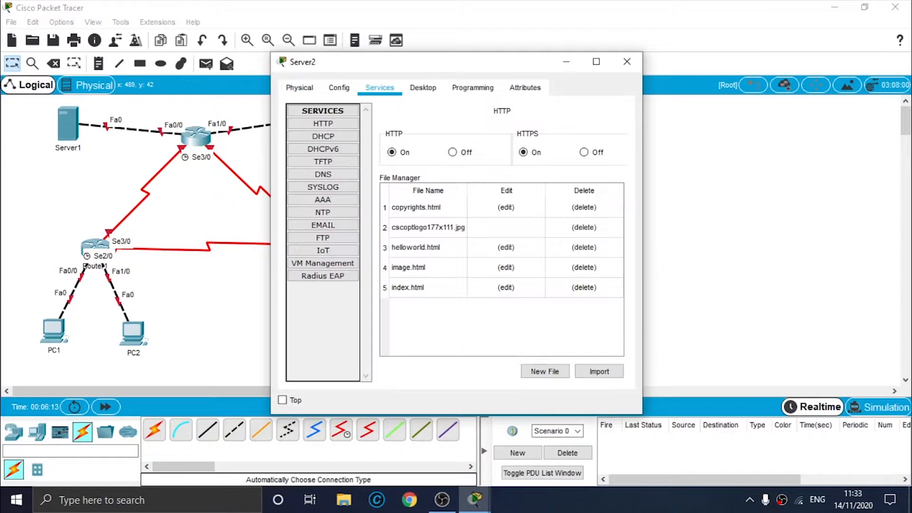
{"action": "left_click", "coordinate": [422, 88]}
{"action": "left_click", "coordinate": [326, 133]}
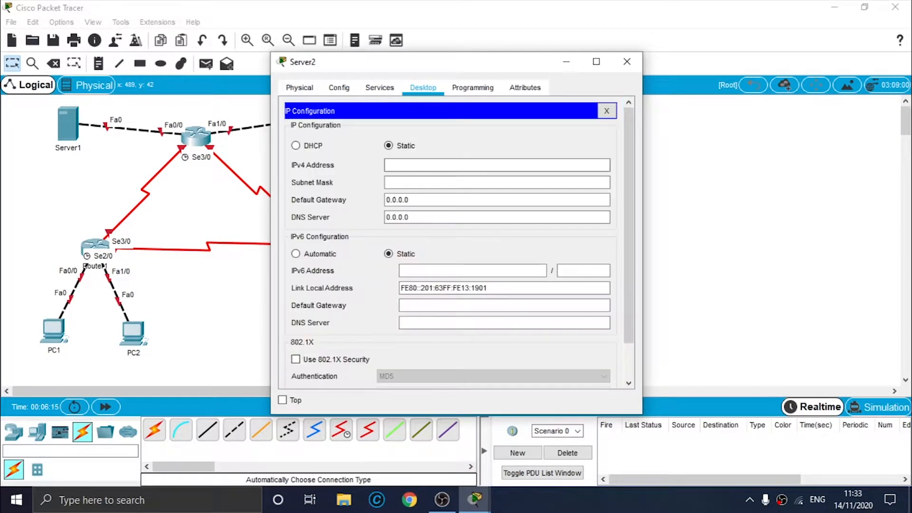
{"action": "left_click", "coordinate": [497, 165]}
{"action": "type", "text": "43.43.43.1"}
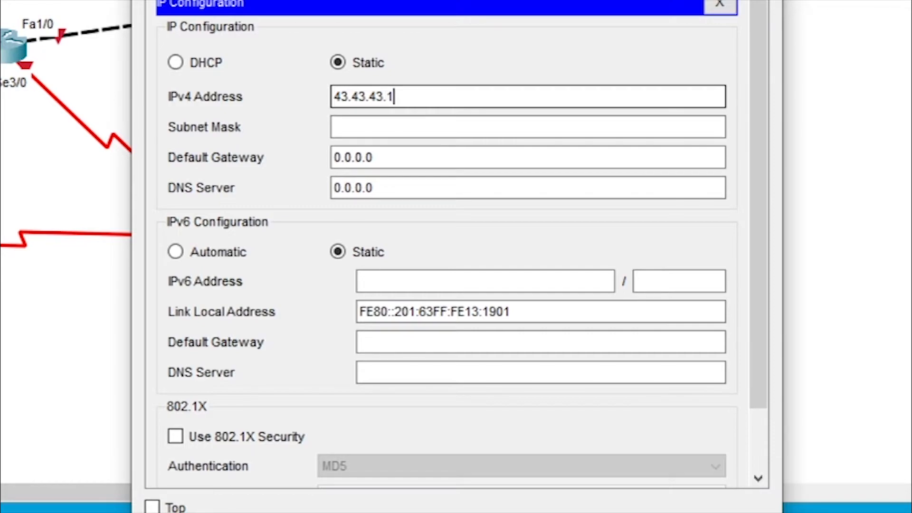
{"action": "key", "text": "Tab"}
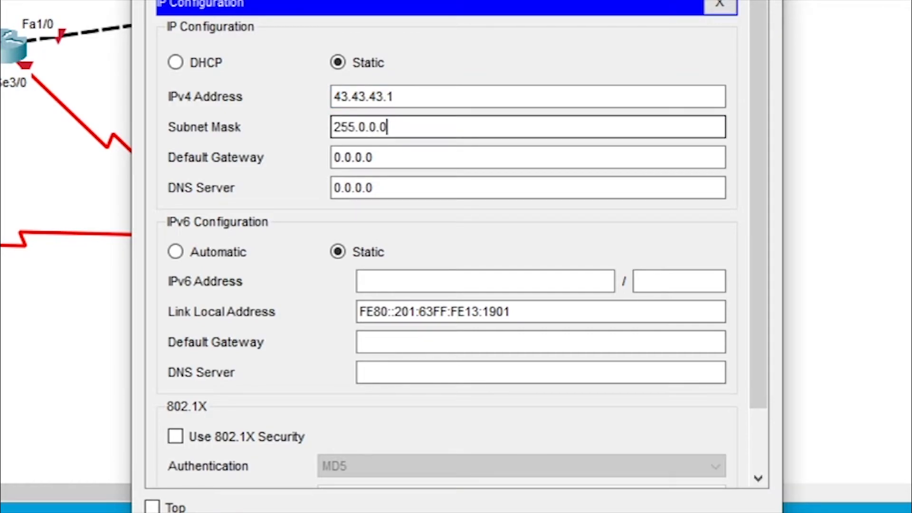
{"action": "type", "text": "255.255.255.0"}
- Set Server2's default gateway to 43.43.43.3 and close its configuration window
{"action": "key", "text": "Tab"}
{"action": "key", "text": "ctrl+a"}
{"action": "key", "text": "ctrl+v"}
{"action": "key", "text": "BackSpace"}
{"action": "key", "text": "BackSpace"}
{"action": "key", "text": "BackSpace"}
{"action": "key", "text": "BackSpace"}
{"action": "key", "text": "BackSpace"}
{"action": "key", "text": "BackSpace"}
{"action": "key", "text": "BackSpace"}
{"action": "key", "text": "BackSpace"}
{"action": "key", "text": "BackSpace"}
{"action": "key", "text": "BackSpace"}
{"action": "key", "text": "BackSpace"}
{"action": "key", "text": "BackSpace"}
{"action": "key", "text": "BackSpace"}
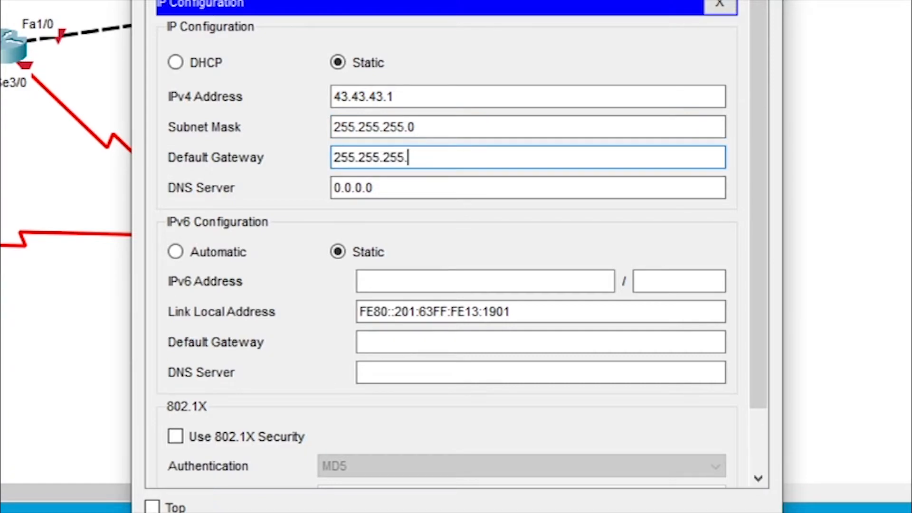
{"action": "type", "text": "43.43.43."}
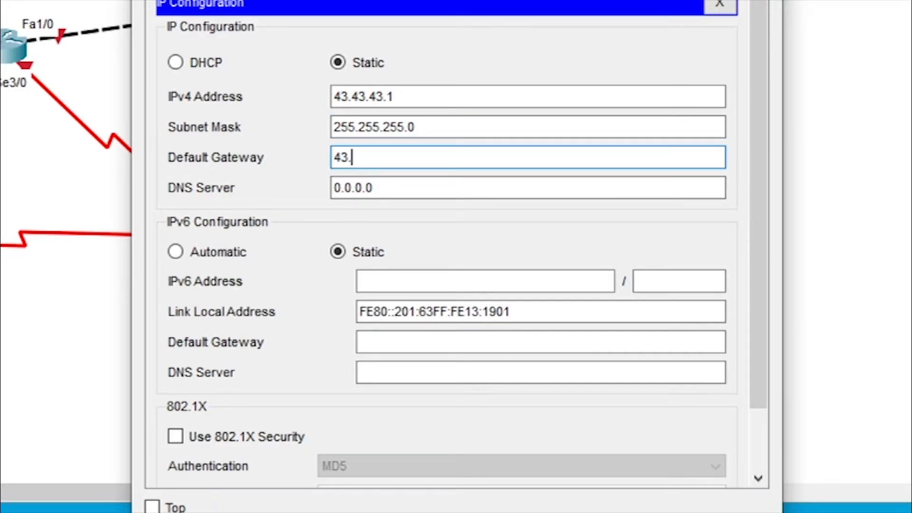
{"action": "type", "text": "3"}
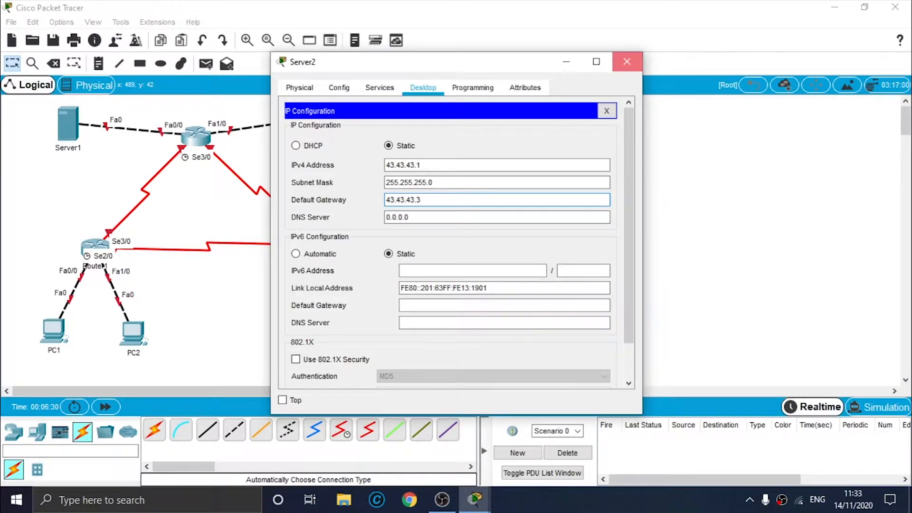
{"action": "left_click", "coordinate": [627, 62]}
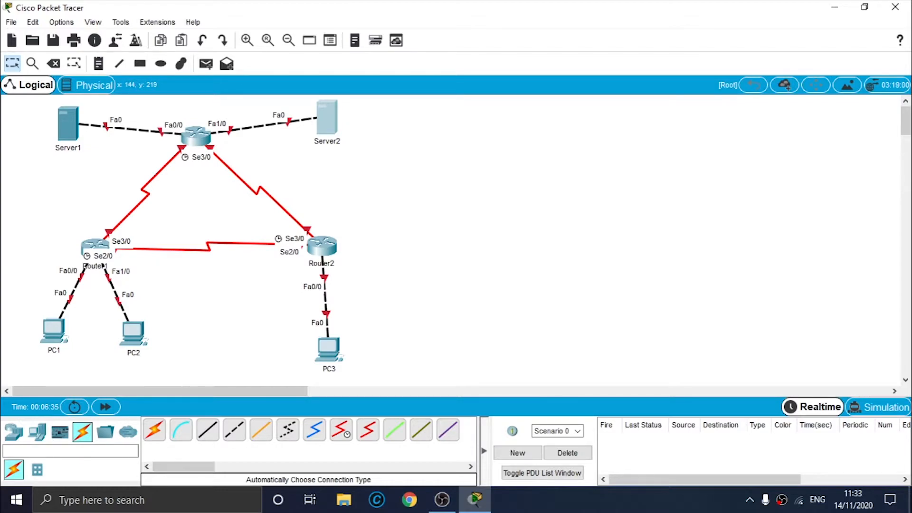
- Give Router1's FastEthernet0/0 interface the IPv4 address 192.168.1.62 with subnet mask 255.255.255.192
{"action": "left_click", "coordinate": [98, 247]}
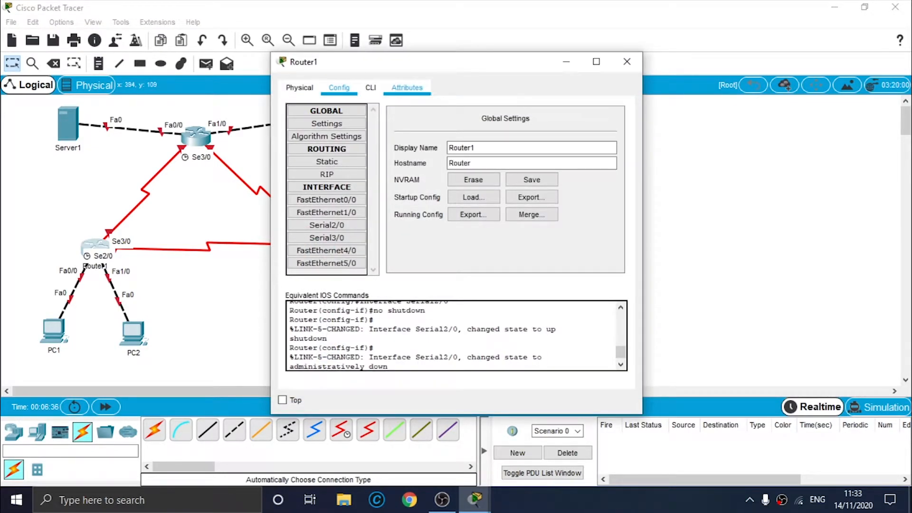
{"action": "left_click_drag", "start_coordinate": [458, 62], "coordinate": [636, 47]}
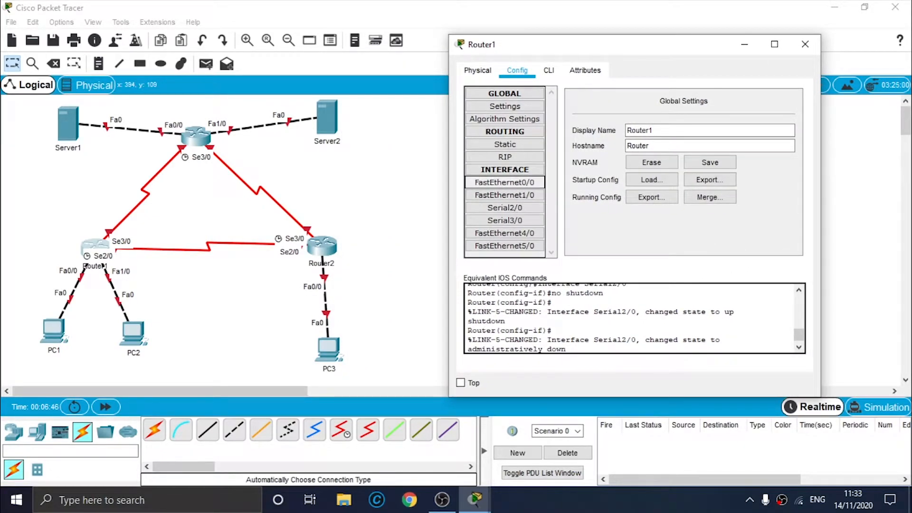
{"action": "left_click", "coordinate": [505, 183]}
{"action": "left_click", "coordinate": [739, 174]}
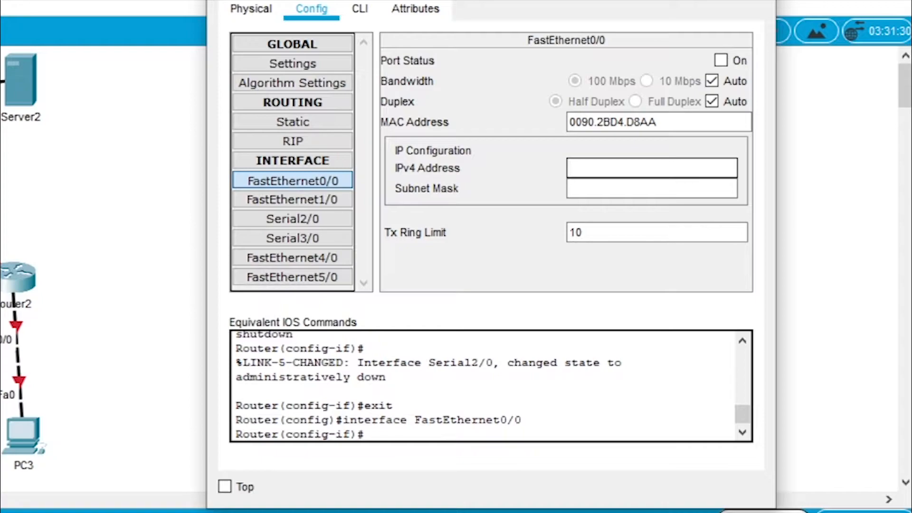
{"action": "type", "text": "192.168.1.62"}
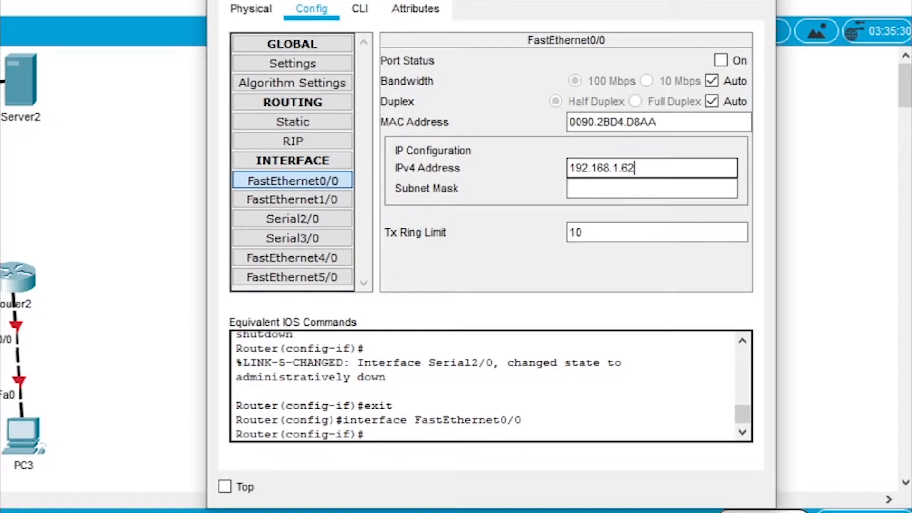
{"action": "left_click", "coordinate": [652, 189]}
{"action": "key", "text": "BackSpace"}
{"action": "type", "text": "192"}
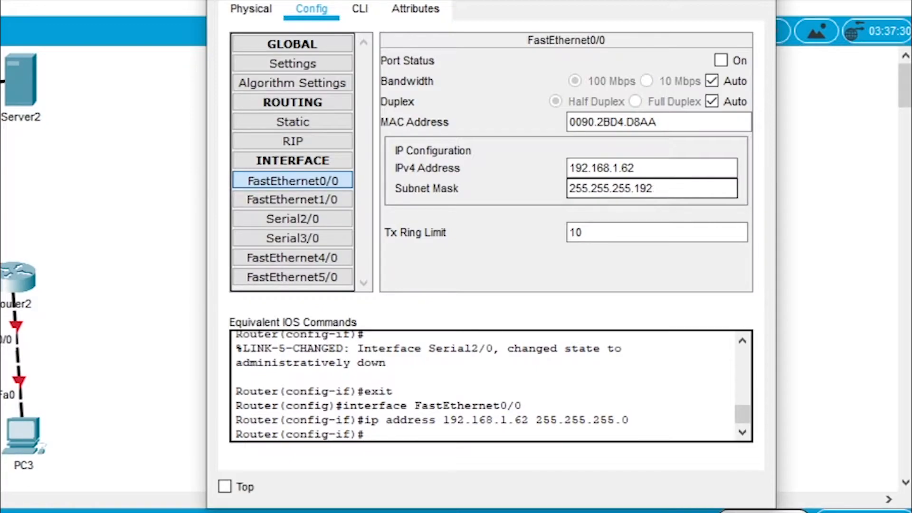
- Reuse the FastEthernet0/0 address on Router1's FastEthernet1/0 interface, changing its last octet to make the IPv4 address 192.168.1.126
{"action": "left_click", "coordinate": [636, 168]}
{"action": "left_click_drag", "start_coordinate": [636, 168], "coordinate": [568, 168]}
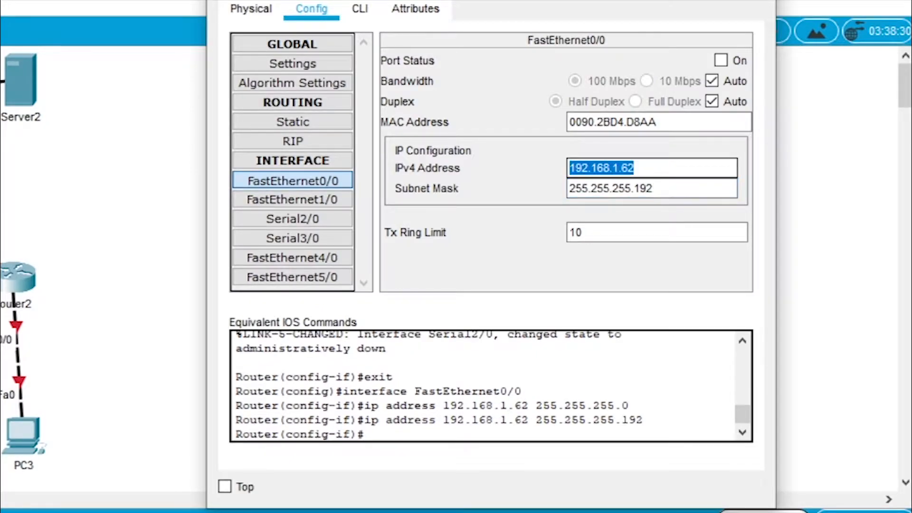
{"action": "left_click", "coordinate": [292, 200]}
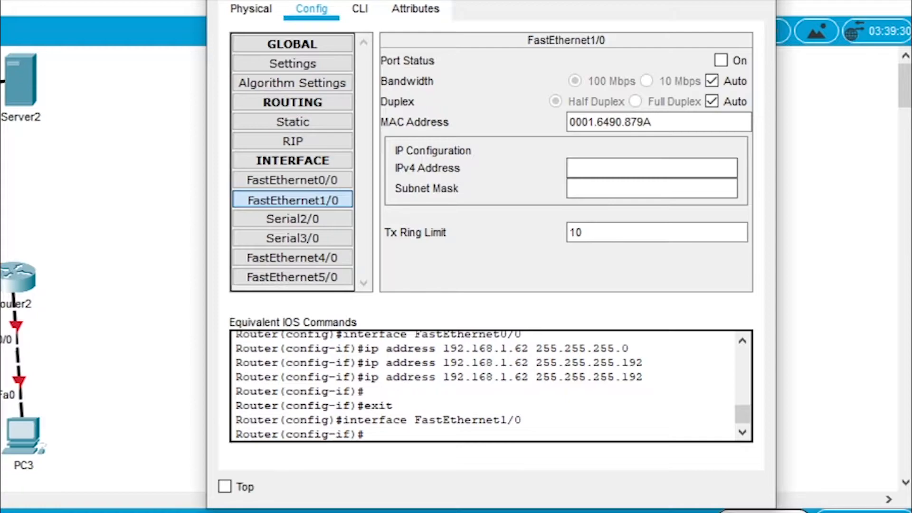
{"action": "left_click", "coordinate": [652, 168]}
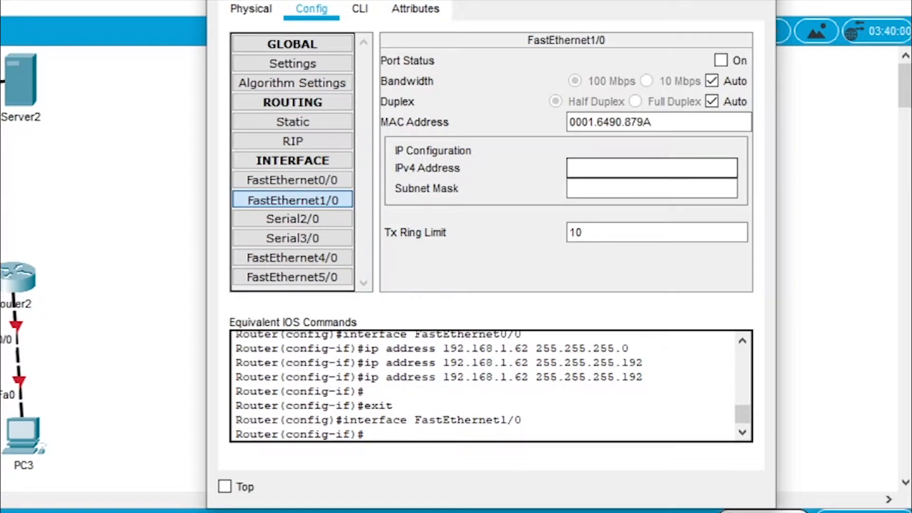
{"action": "type", "text": "192.168.1.62"}
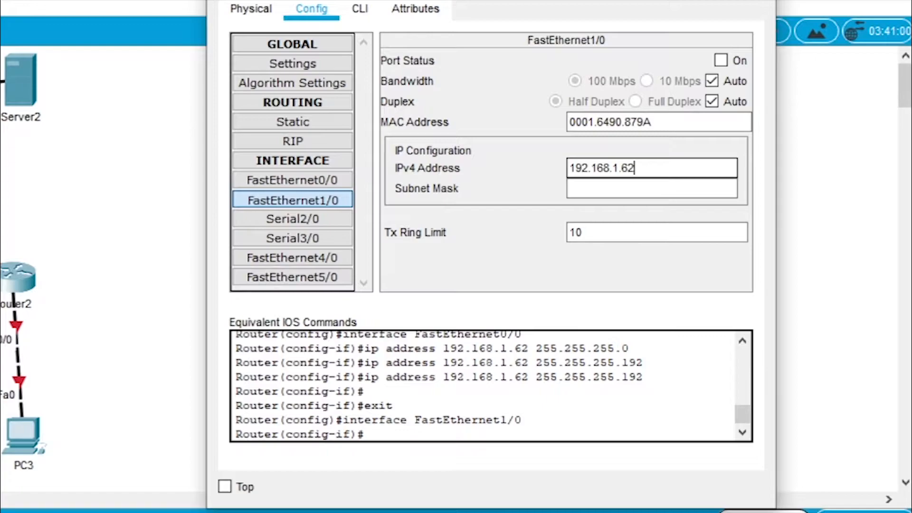
{"action": "key", "text": "BackSpace"}
{"action": "key", "text": "BackSpace"}
{"action": "type", "text": "12"}
{"action": "type", "text": "6"}
- Set FastEthernet1/0's subnet mask to 255.255.255.192 and turn on Router1's FastEthernet1/0 and FastEthernet0/0 ports
{"action": "key", "text": "Tab"}
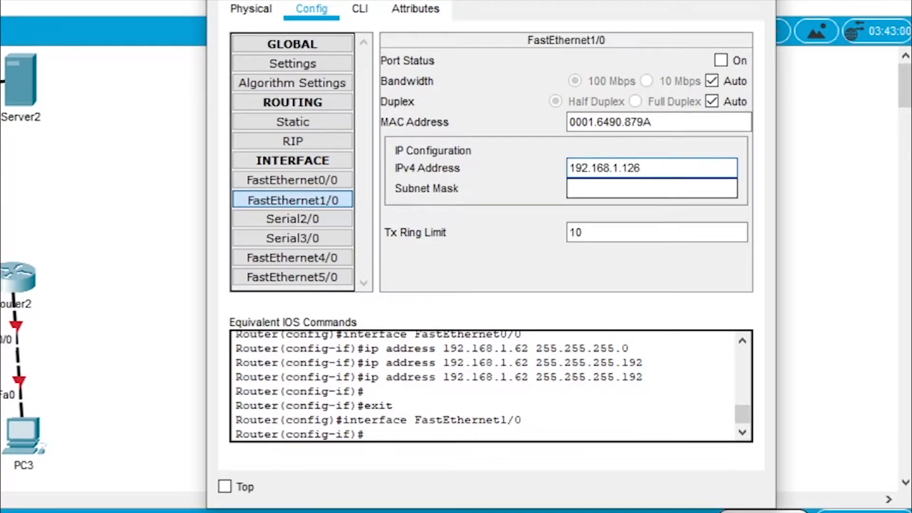
{"action": "type", "text": "255.255.255.192"}
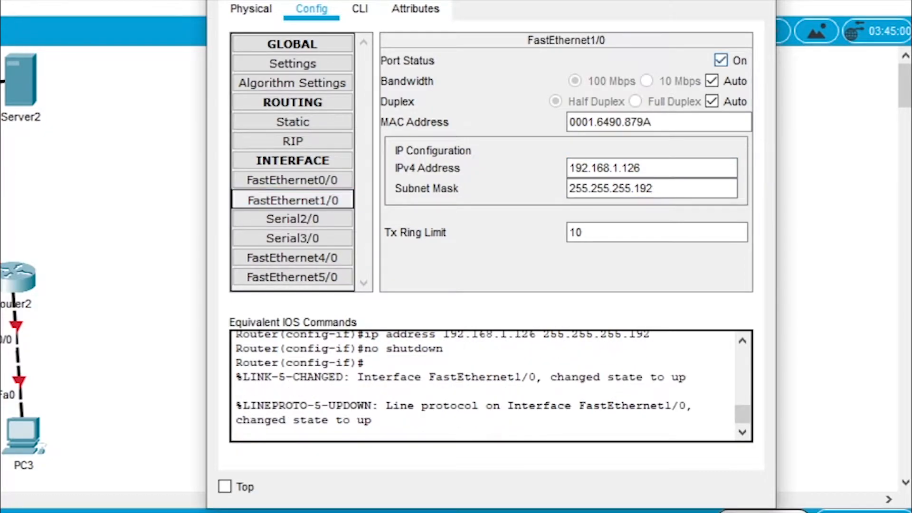
{"action": "left_click", "coordinate": [293, 180]}
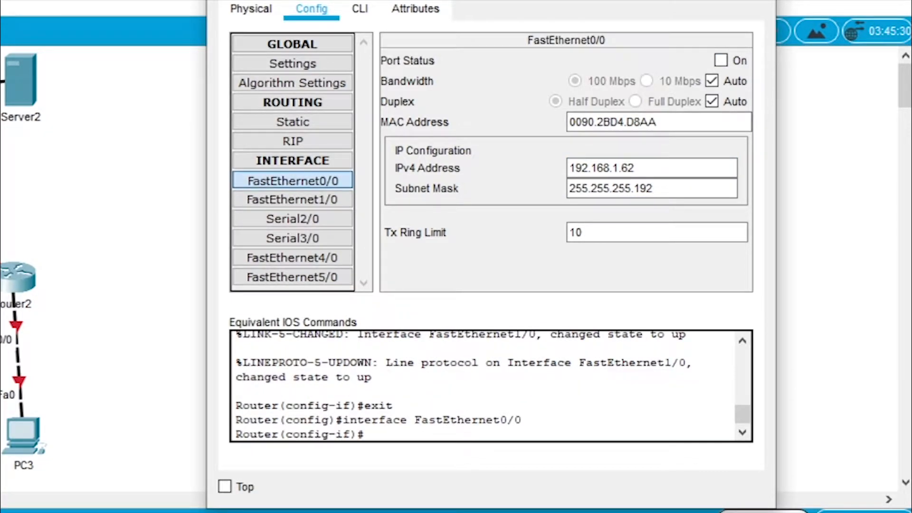
{"action": "left_click", "coordinate": [720, 60]}
- Give Router1's Serial2/0 interface the IPv4 address 12.12.12.1 with subnet mask 255.255.255.0
{"action": "left_click", "coordinate": [292, 219]}
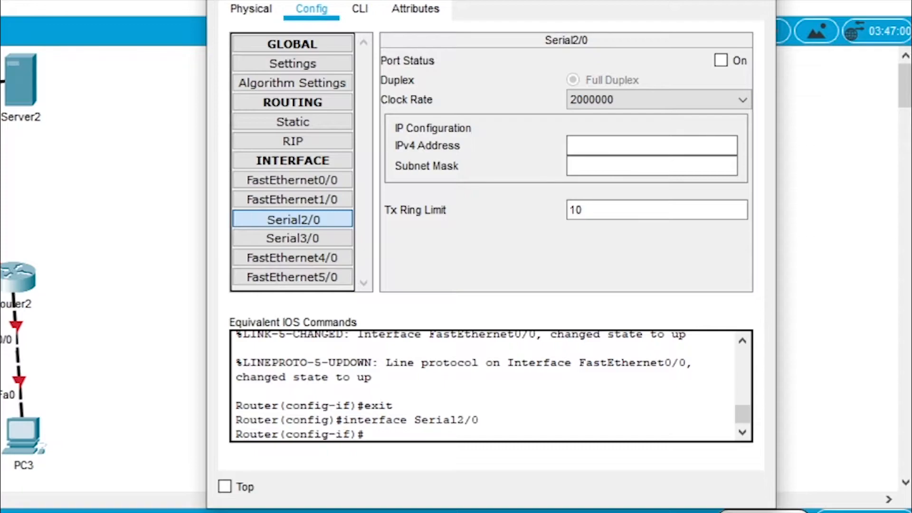
{"action": "left_click", "coordinate": [652, 145]}
{"action": "type", "text": "12.12.12.1"}
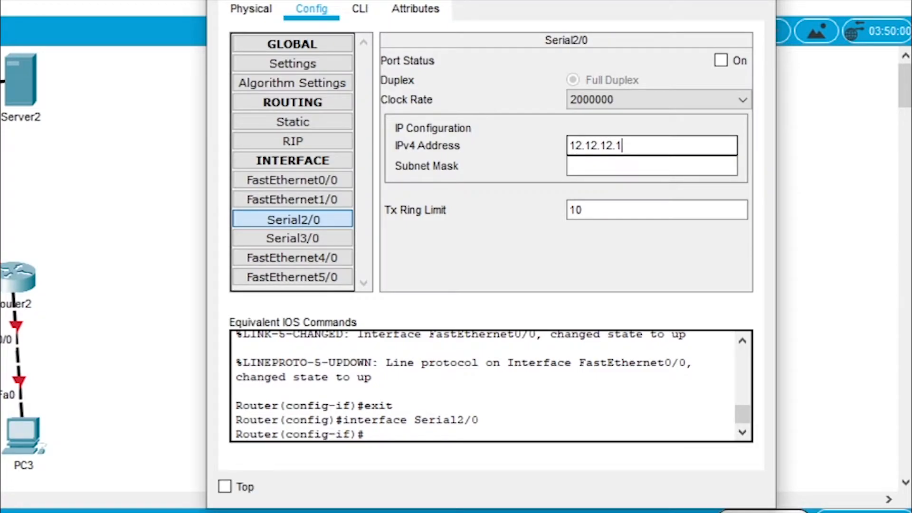
{"action": "left_click", "coordinate": [665, 166]}
{"action": "left_click_drag", "start_coordinate": [665, 165], "coordinate": [556, 166]}
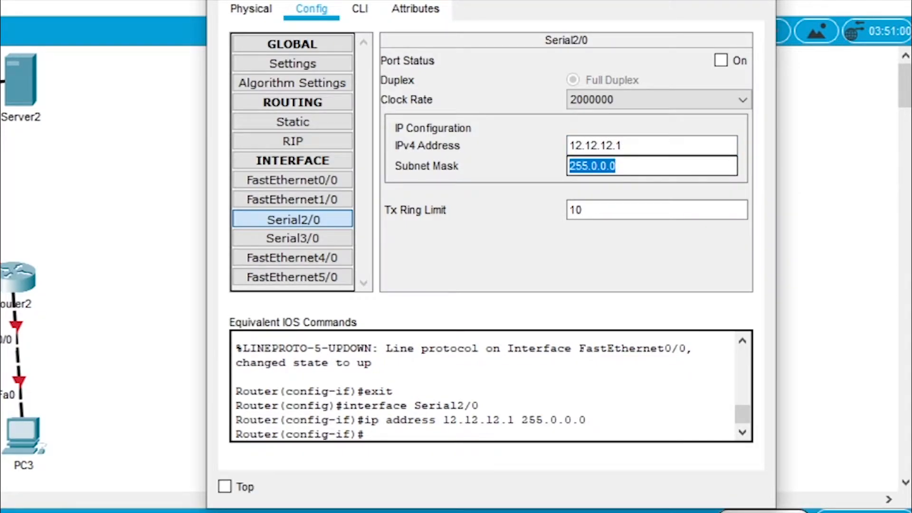
{"action": "type", "text": "255.25"}
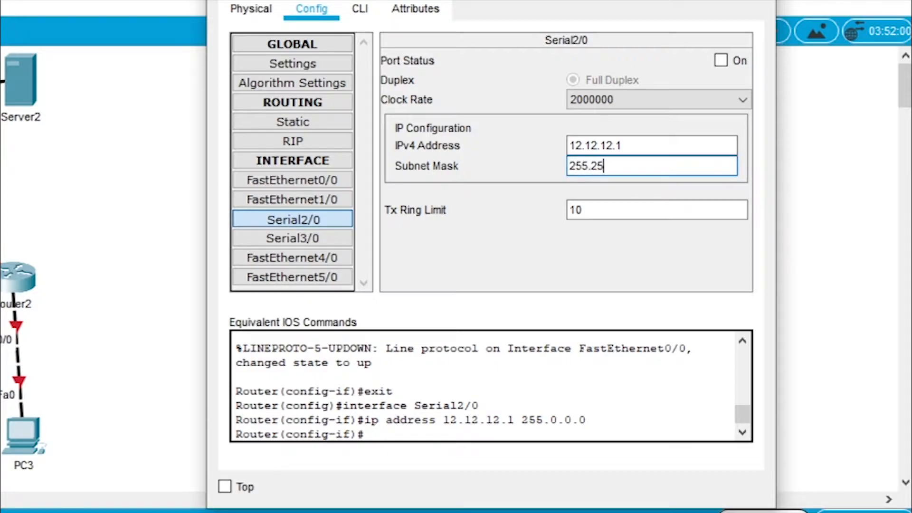
{"action": "type", "text": "5.255.0"}
{"action": "key", "text": "ctrl+a"}
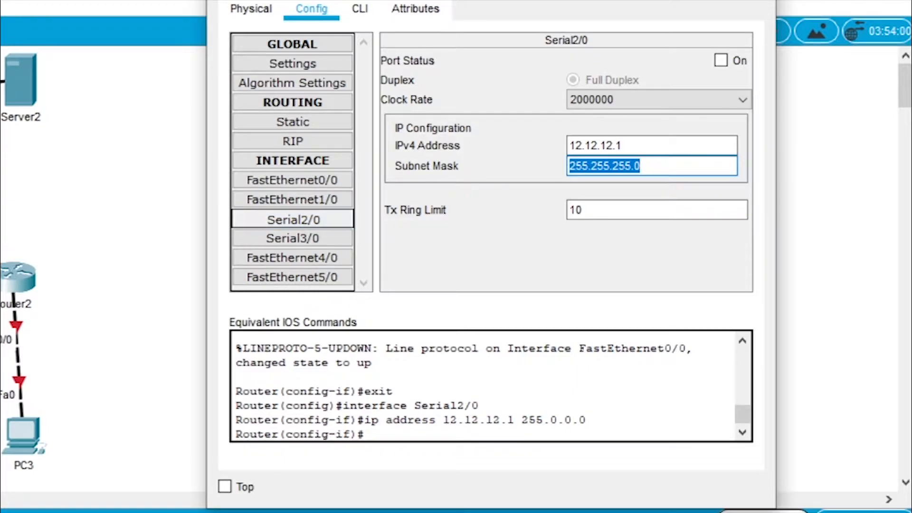
- Give Router1's Serial3/0 interface the IPv4 address 13.13.13.1 with subnet mask 255.255.255.0
{"action": "left_click", "coordinate": [293, 239]}
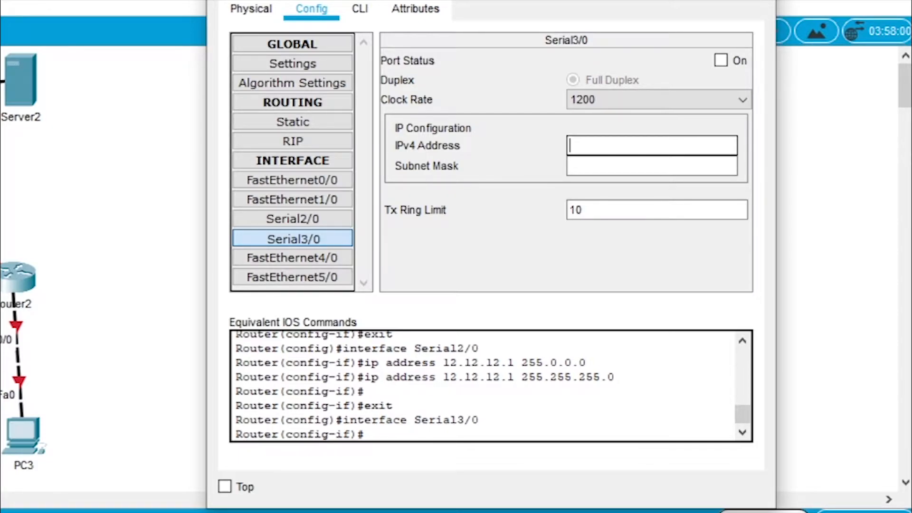
{"action": "type", "text": "13.13.13.1"}
{"action": "key", "text": "Tab"}
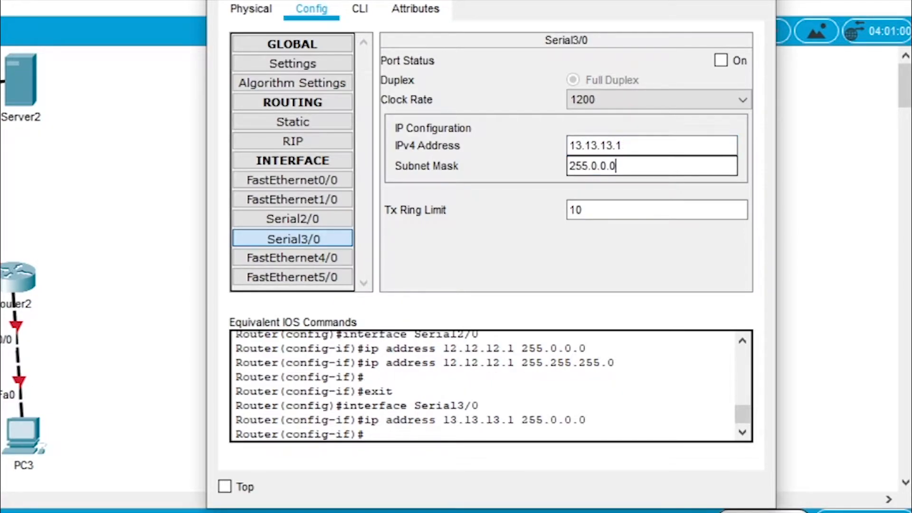
{"action": "type", "text": "255.255.255.0"}
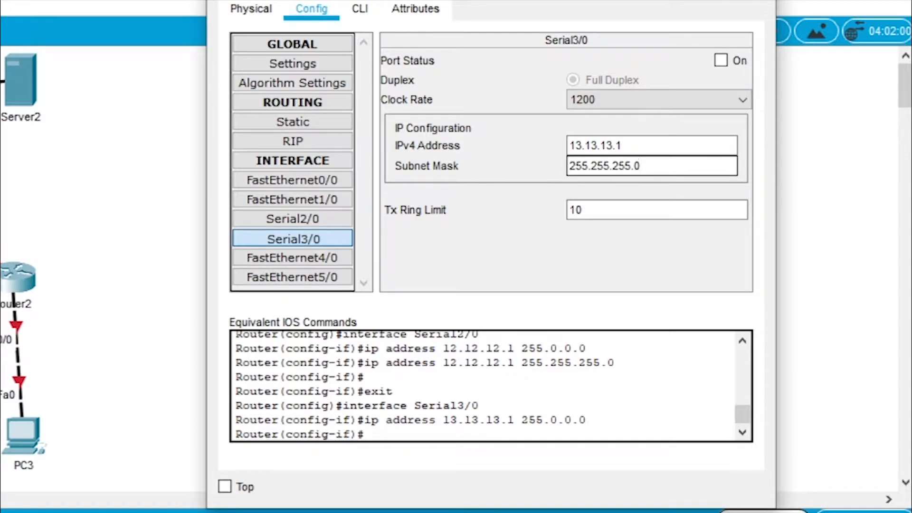
- Turn on Router1's Serial2/0 and Serial3/0 ports and close its configuration window
{"action": "left_click", "coordinate": [293, 219]}
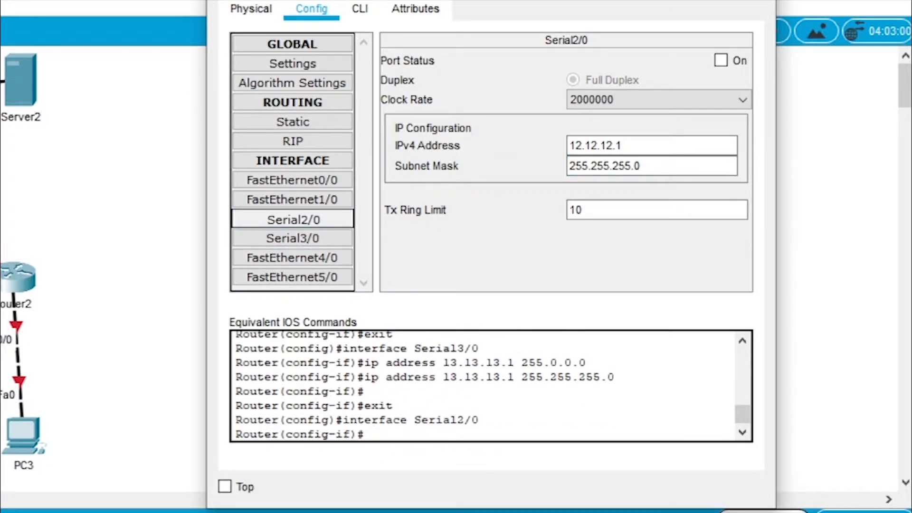
{"action": "left_click", "coordinate": [721, 60]}
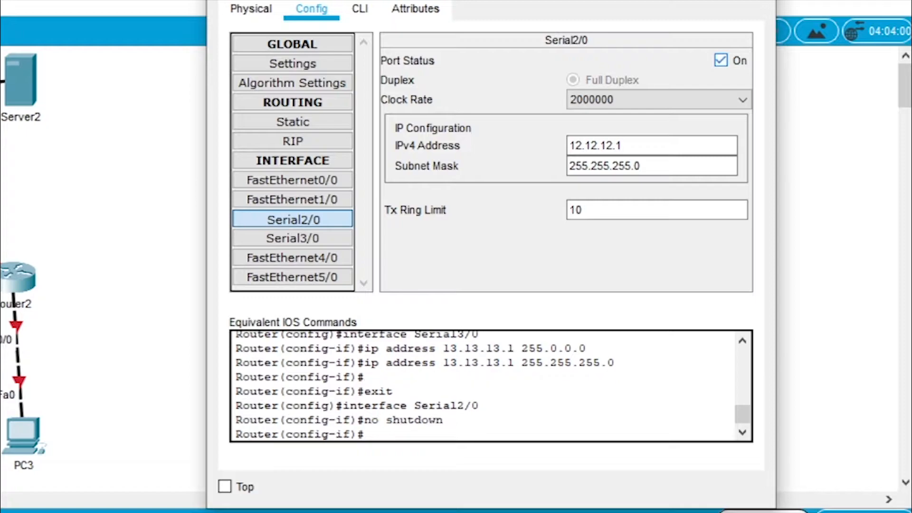
{"action": "left_click", "coordinate": [292, 238]}
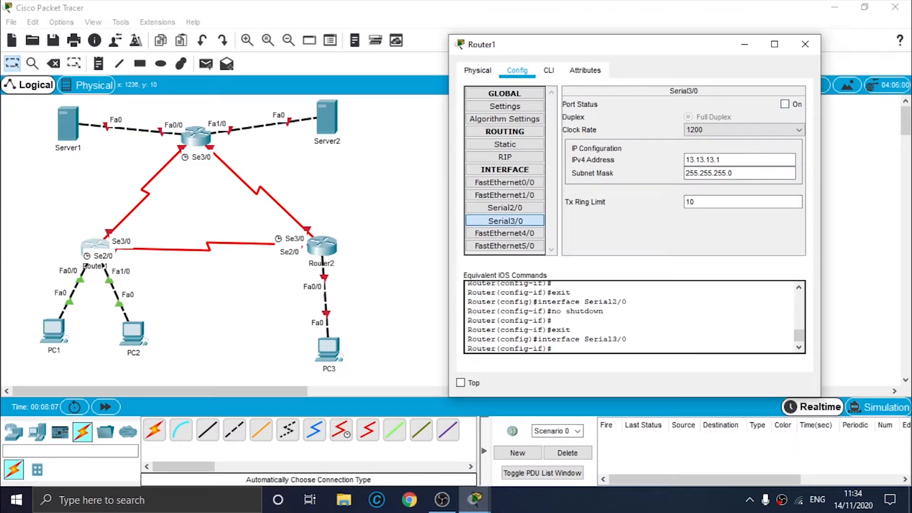
{"action": "left_click", "coordinate": [785, 104]}
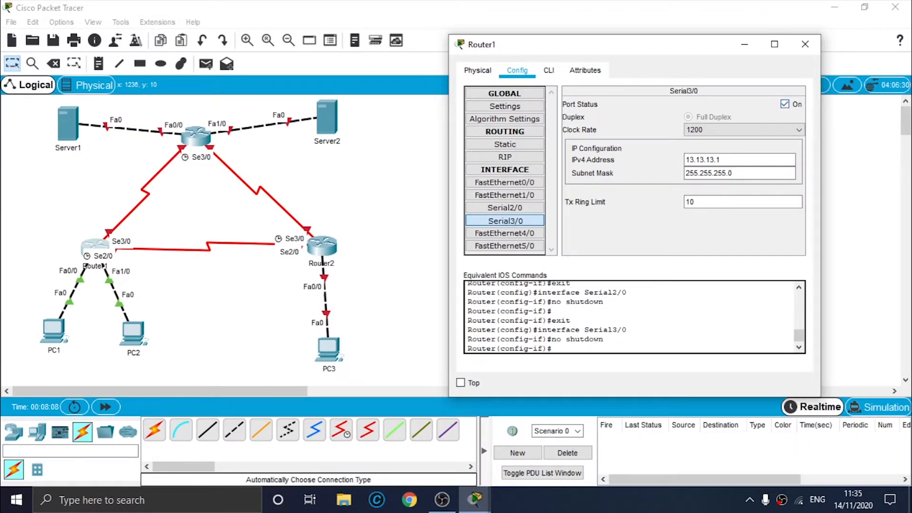
{"action": "left_click", "coordinate": [805, 44]}
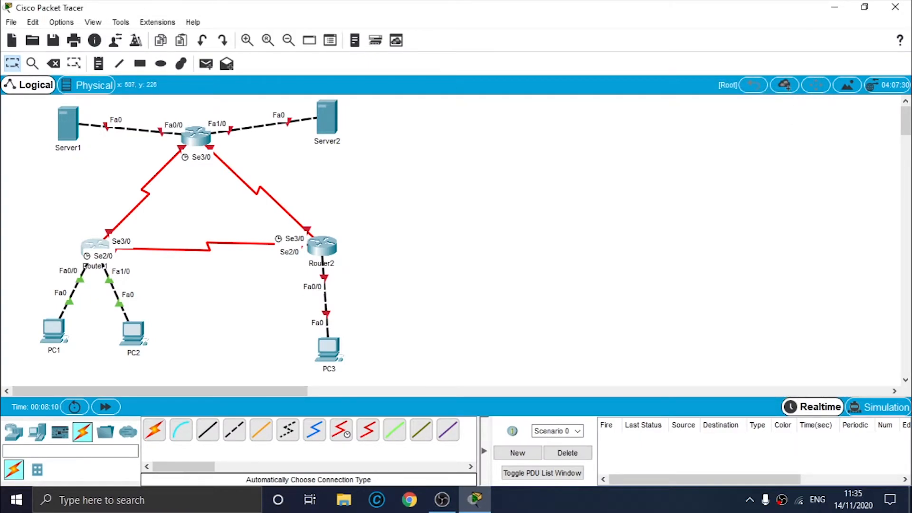
- Give Router2's FastEthernet0/0 interface the IPv4 address 192.168.1.254 with subnet mask 255.255.255.128 and turn the port on
{"action": "left_click", "coordinate": [323, 247]}
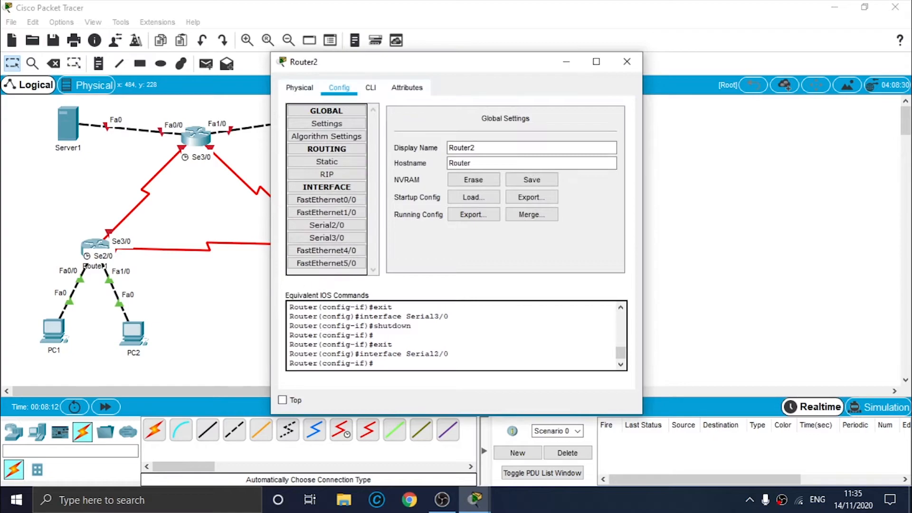
{"action": "left_click_drag", "start_coordinate": [483, 66], "coordinate": [613, 38]}
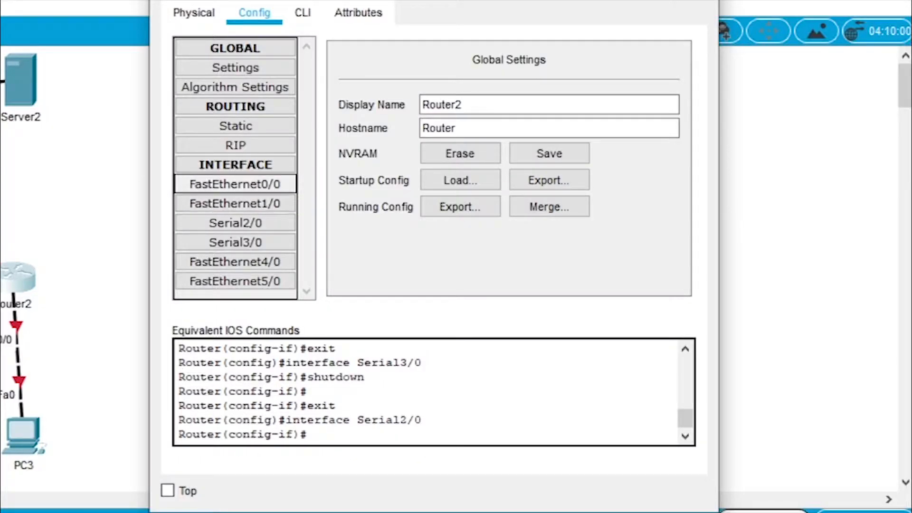
{"action": "left_click", "coordinate": [235, 184]}
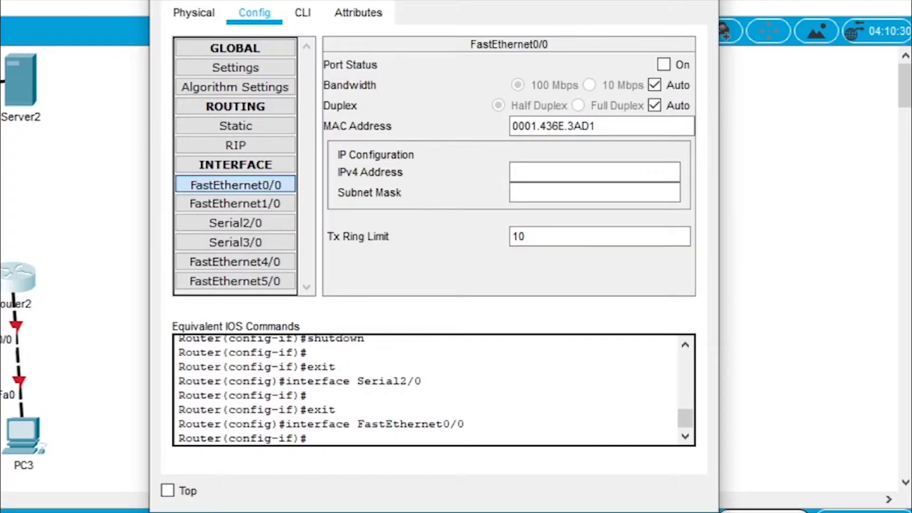
{"action": "left_click", "coordinate": [594, 172]}
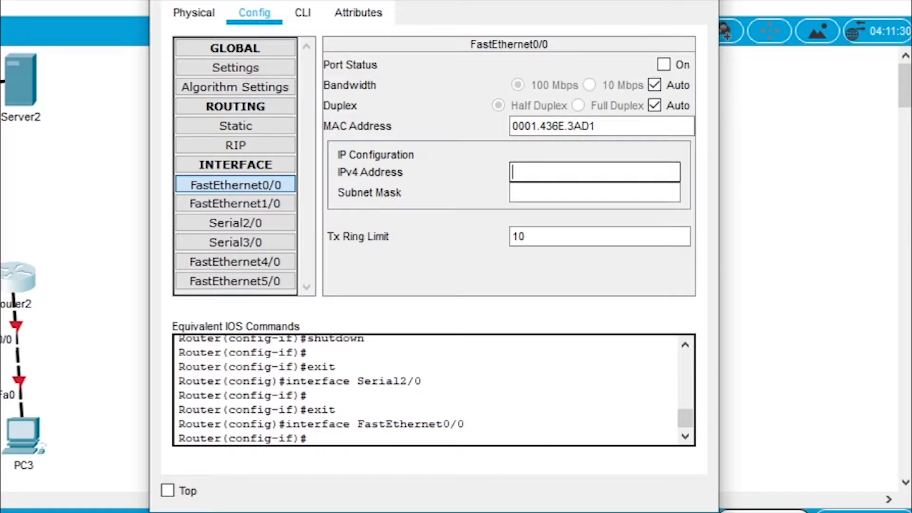
{"action": "type", "text": "192.168.1."}
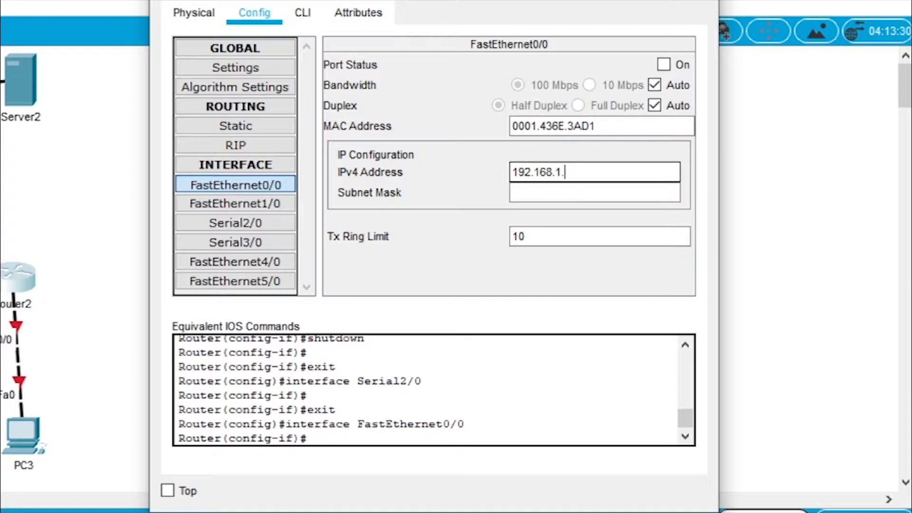
{"action": "type", "text": "254"}
{"action": "left_click", "coordinate": [576, 193]}
{"action": "left_click", "coordinate": [584, 192]}
{"action": "key", "text": "BackSpace"}
{"action": "type", "text": "128"}
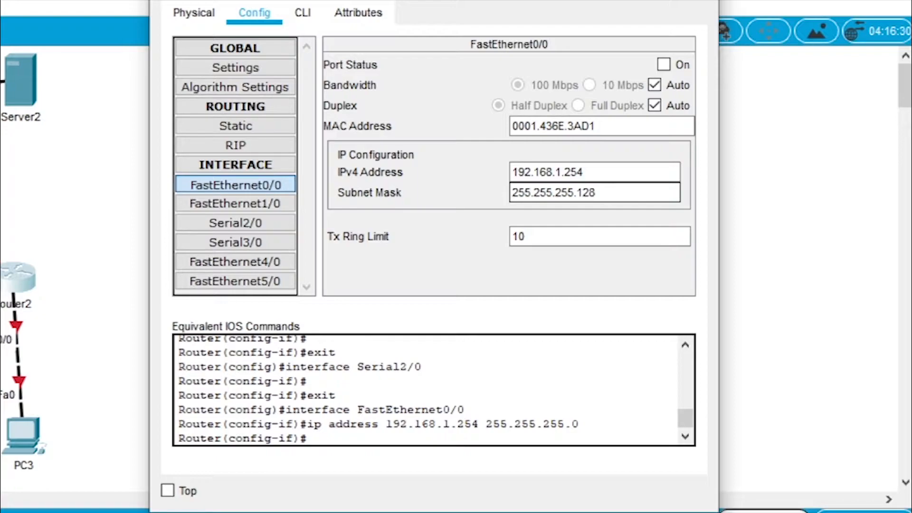
{"action": "left_click", "coordinate": [664, 65]}
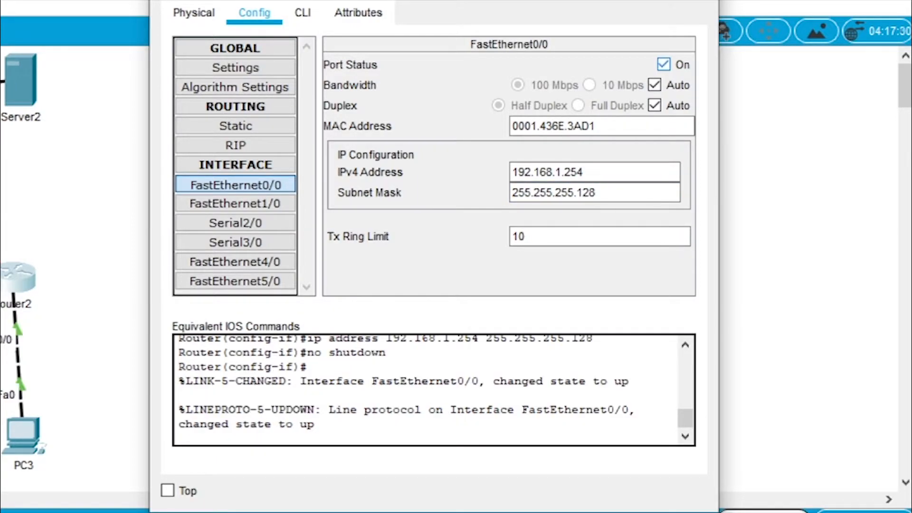
- Give Router2's Serial2/0 interface the IPv4 address 12.12.12.2 with subnet mask 255.255.255.0 and turn the port on
{"action": "left_click", "coordinate": [236, 223]}
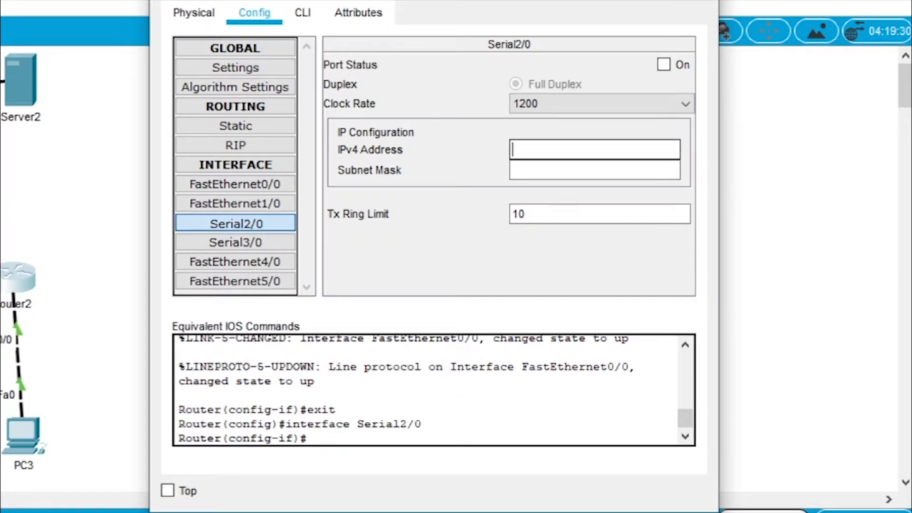
{"action": "type", "text": "12.12.12.2"}
{"action": "key", "text": "Tab"}
{"action": "key", "text": "shift+Left"}
{"action": "key", "text": "shift+Left"}
{"action": "key", "text": "shift+Left"}
{"action": "key", "text": "shift+Left"}
{"action": "key", "text": "shift+Left"}
{"action": "key", "text": "shift+Left"}
{"action": "key", "text": "shift+Left"}
{"action": "key", "text": "shift+Left"}
{"action": "key", "text": "shift+Left"}
{"action": "type", "text": "255.255.255.0"}
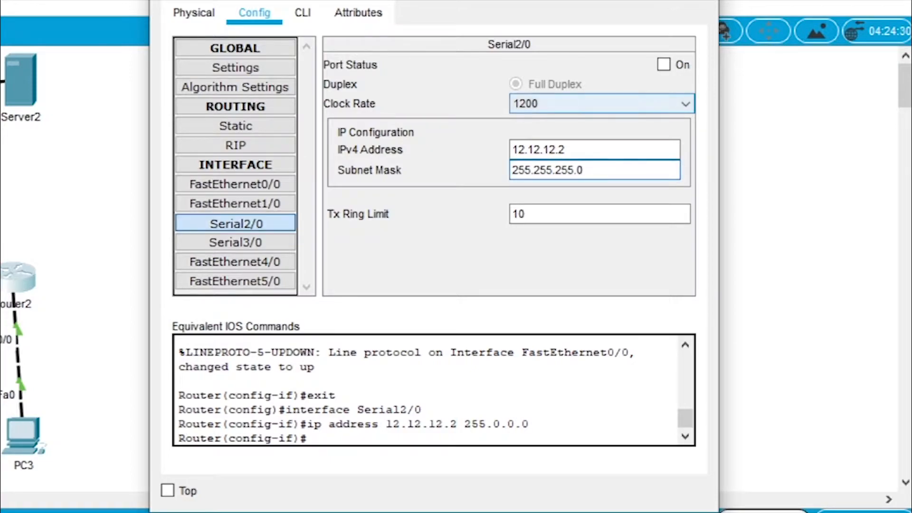
{"action": "left_click", "coordinate": [664, 65]}
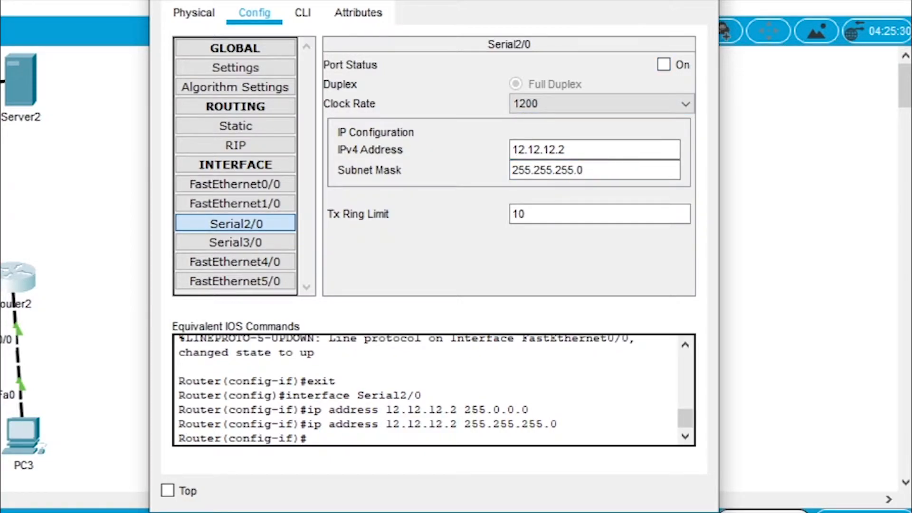
{"action": "left_click", "coordinate": [664, 64]}
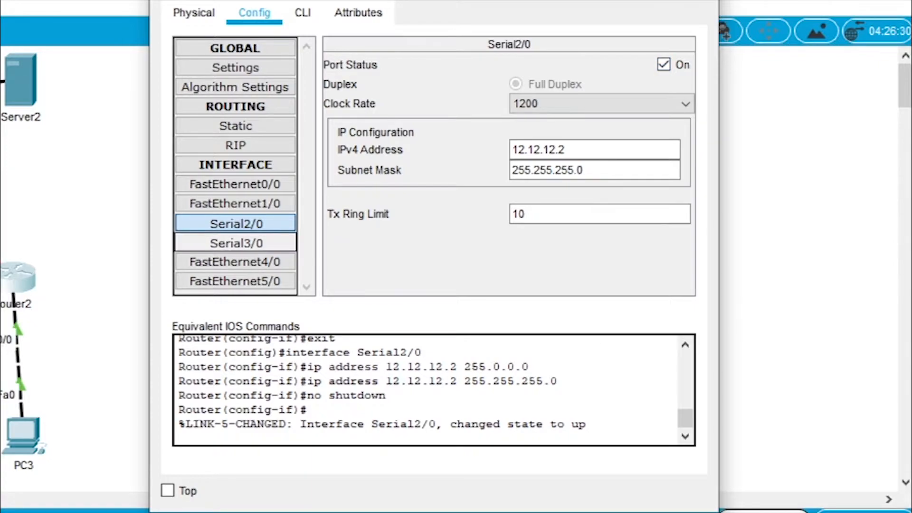
- Give Router2's Serial3/0 interface the IPv4 address 23.23.23.2 with subnet mask 255.255.255.0, turn the port on and close the router's configuration window
{"action": "left_click", "coordinate": [236, 243]}
{"action": "type", "text": "23.23.23.2"}
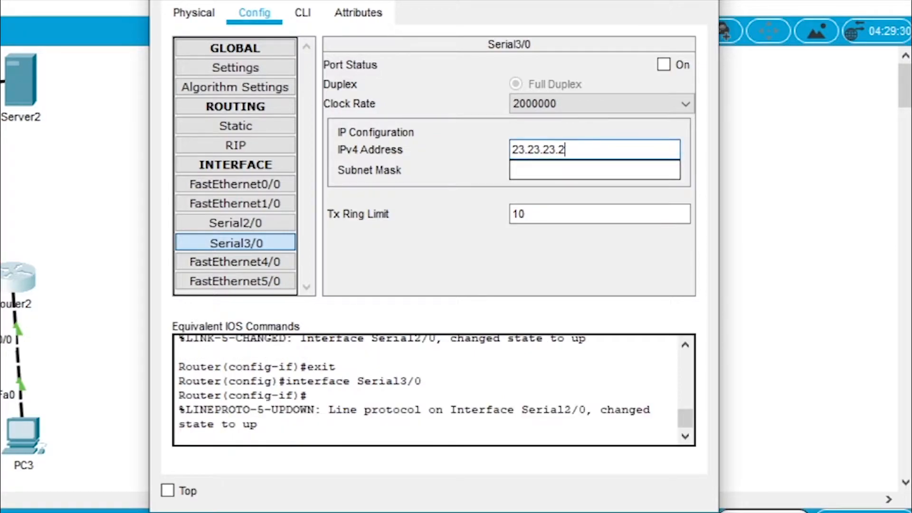
{"action": "key", "text": "Tab"}
{"action": "key", "text": "BackSpace"}
{"action": "key", "text": "BackSpace"}
{"action": "key", "text": "BackSpace"}
{"action": "key", "text": "BackSpace"}
{"action": "key", "text": "BackSpace"}
{"action": "key", "text": "BackSpace"}
{"action": "key", "text": "BackSpace"}
{"action": "key", "text": "BackSpace"}
{"action": "key", "text": "BackSpace"}
{"action": "type", "text": "255.255.255.0"}
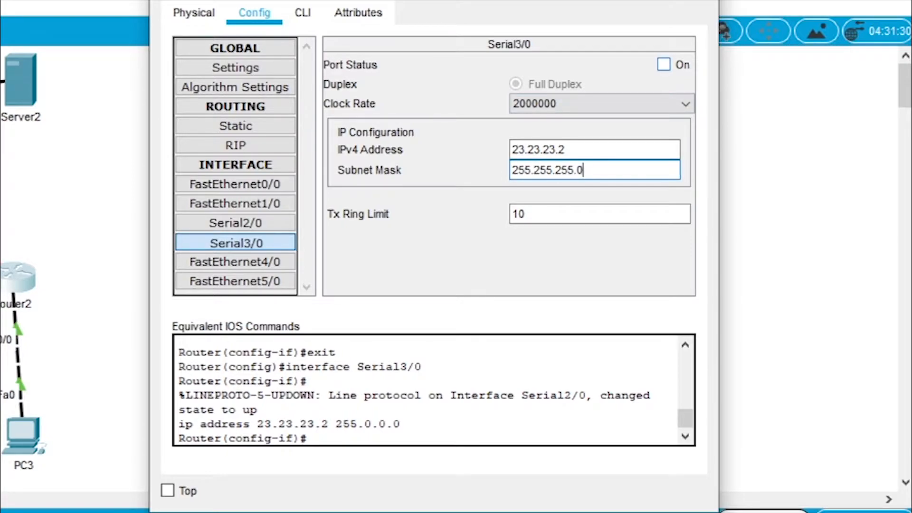
{"action": "left_click", "coordinate": [663, 64]}
{"action": "left_click", "coordinate": [236, 223]}
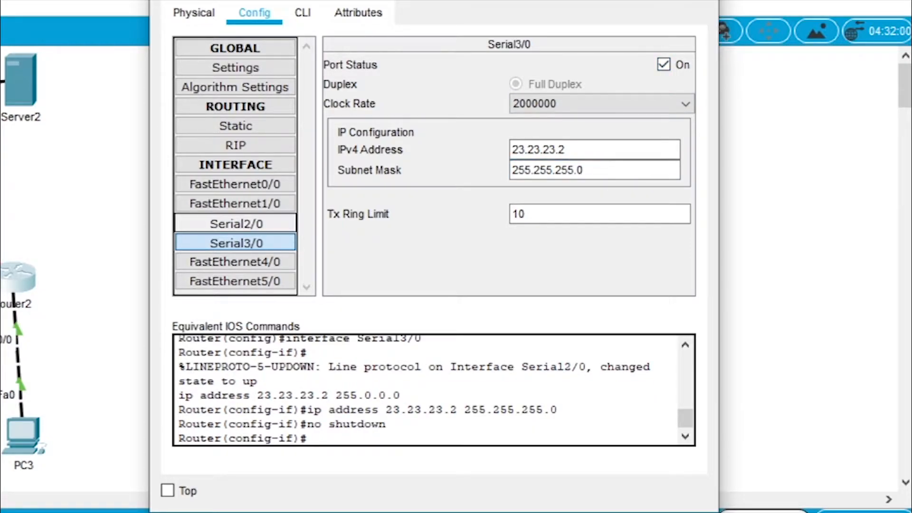
{"action": "left_click", "coordinate": [236, 184]}
{"action": "left_click", "coordinate": [235, 203]}
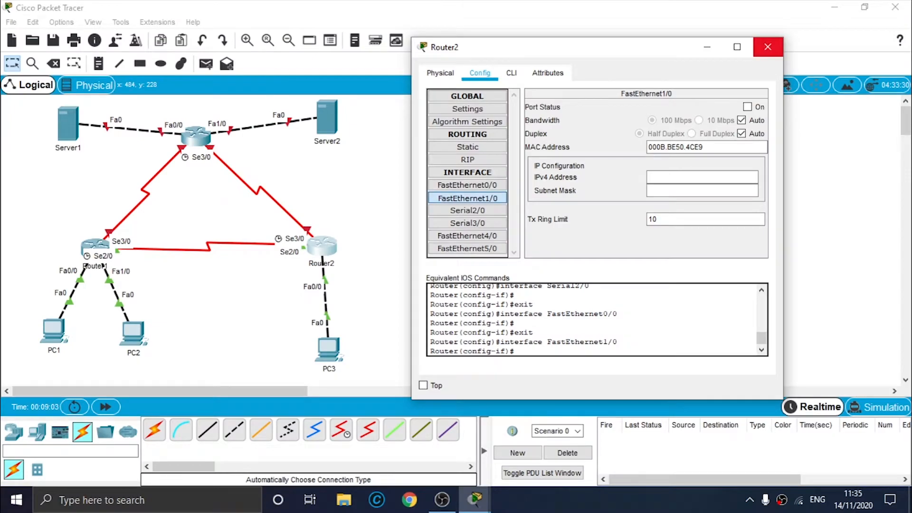
{"action": "left_click", "coordinate": [767, 47]}
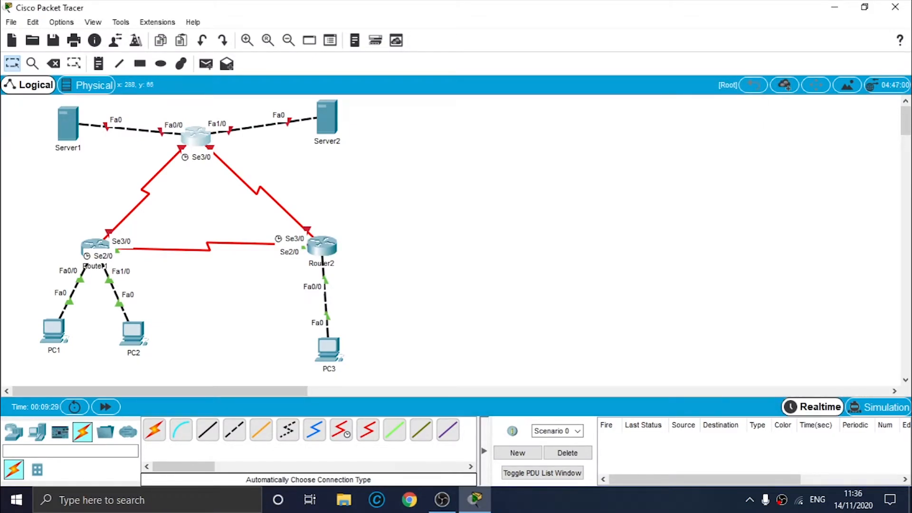
- Give Router3's FastEthernet0/0 interface the IPv4 address 33.33.33.3 with subnet mask 255.255.255.0
{"action": "left_click", "coordinate": [194, 138]}
{"action": "left_click_drag", "start_coordinate": [333, 62], "coordinate": [494, 52]}
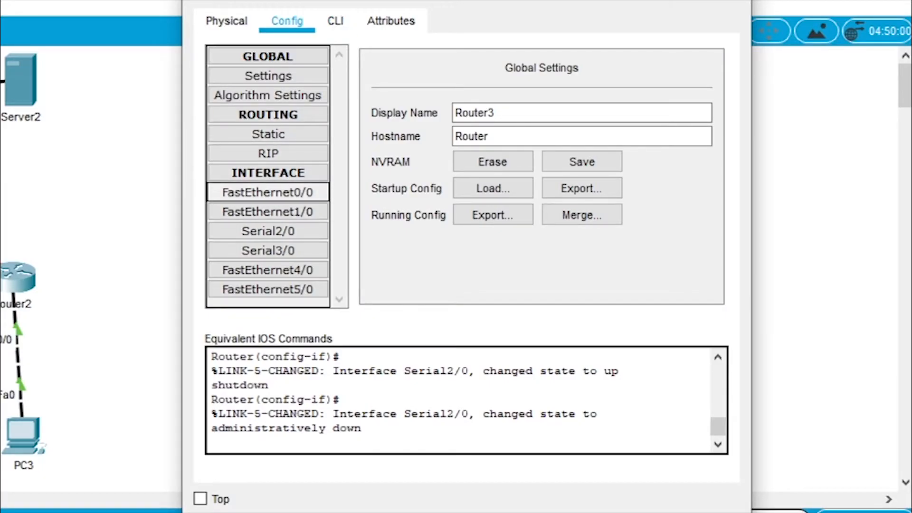
{"action": "left_click", "coordinate": [268, 192]}
{"action": "left_click", "coordinate": [627, 180]}
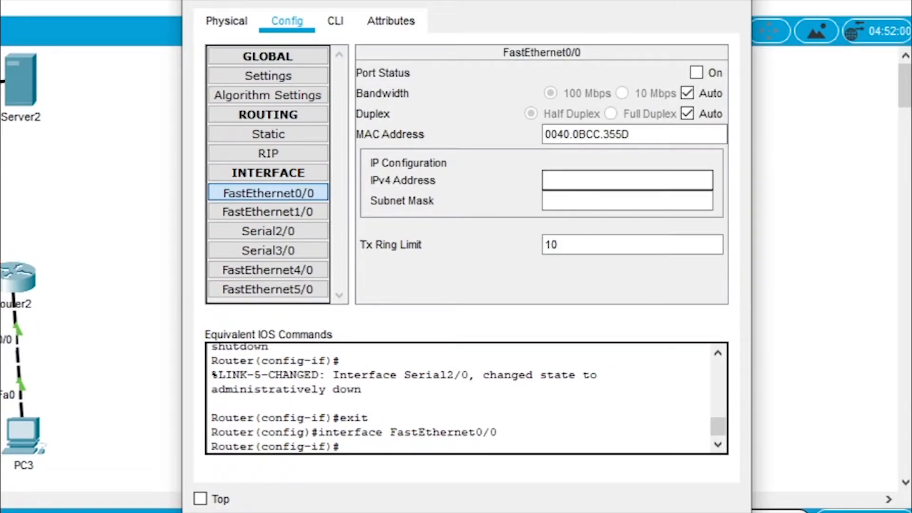
{"action": "type", "text": "33.33.33.3"}
{"action": "key", "text": "ctrl+a"}
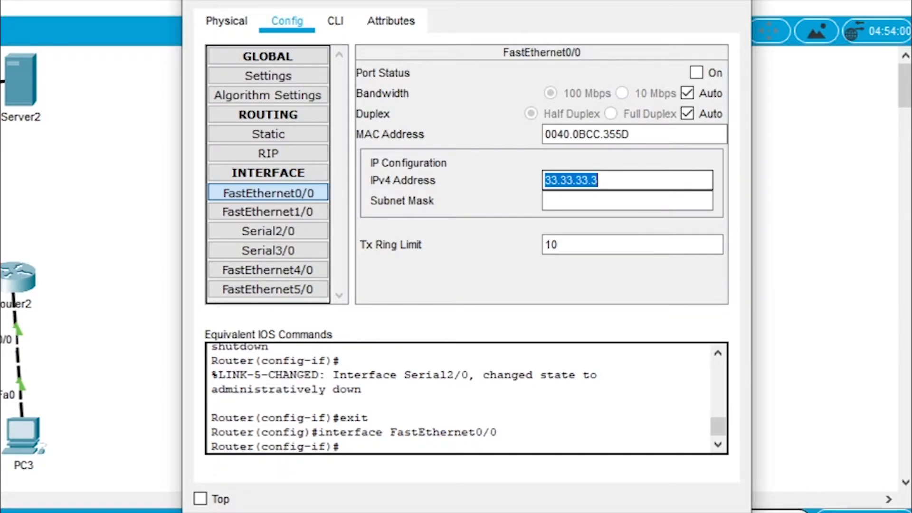
{"action": "key", "text": "Tab"}
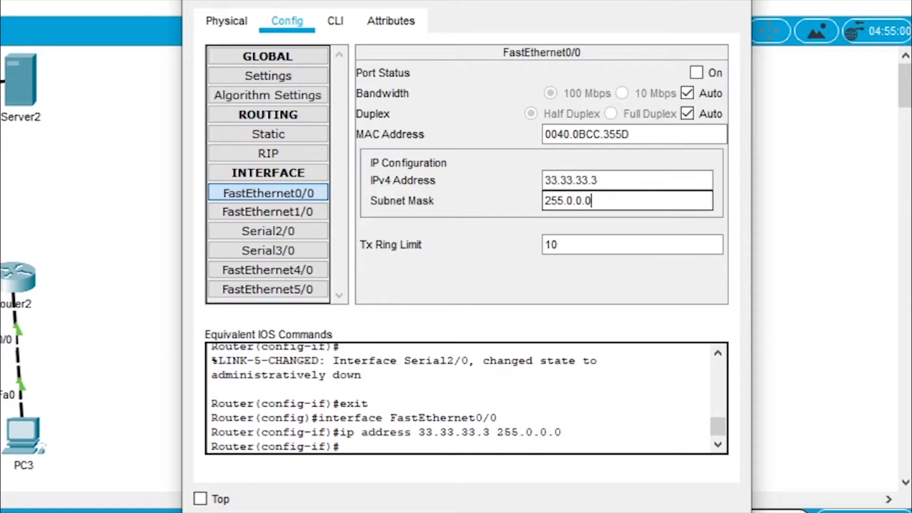
{"action": "key", "text": "BackSpace"}
{"action": "key", "text": "BackSpace"}
{"action": "key", "text": "BackSpace"}
{"action": "key", "text": "BackSpace"}
{"action": "key", "text": "BackSpace"}
{"action": "key", "text": "BackSpace"}
{"action": "key", "text": "BackSpace"}
{"action": "key", "text": "BackSpace"}
{"action": "key", "text": "BackSpace"}
{"action": "type", "text": "255.255.255.0"}
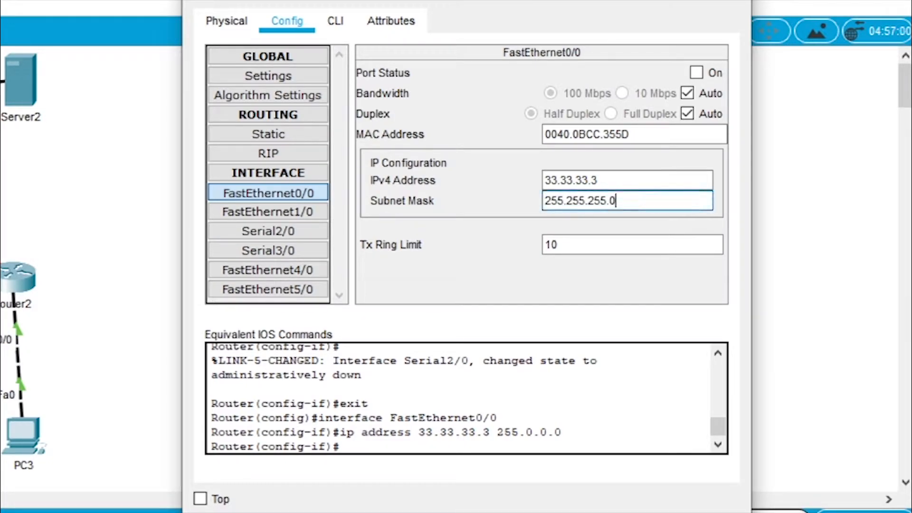
- Give Router3's FastEthernet1/0 interface the IPv4 address 43.43.43.3 with subnet mask 255.255.255.0
{"action": "left_click", "coordinate": [268, 212]}
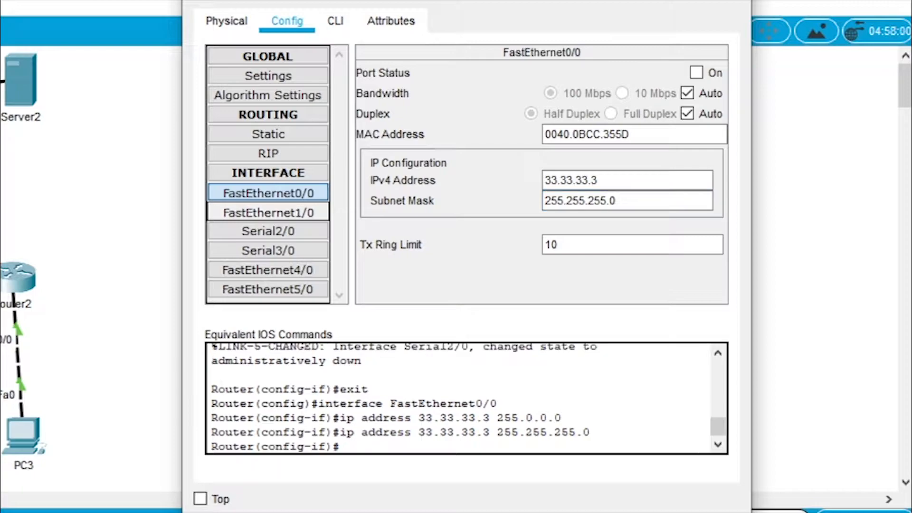
{"action": "left_click", "coordinate": [627, 181]}
{"action": "type", "text": "43.43.43"}
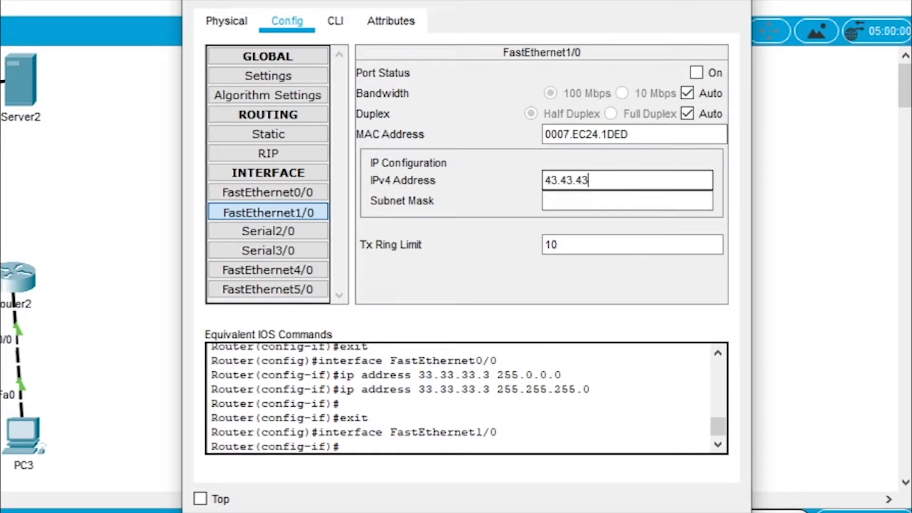
{"action": "type", "text": ".3"}
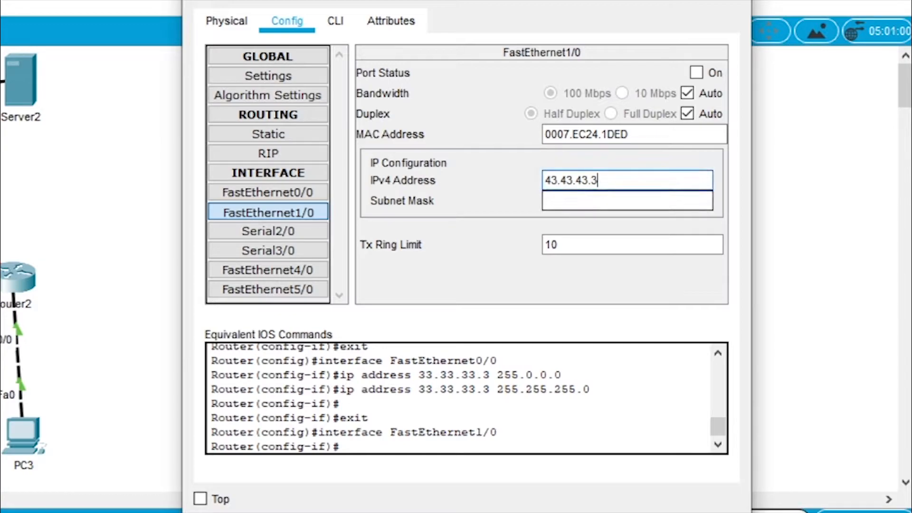
{"action": "left_click_drag", "start_coordinate": [597, 201], "coordinate": [585, 200]}
{"action": "key", "text": "ctrl+a"}
{"action": "type", "text": "255.255.255.0"}
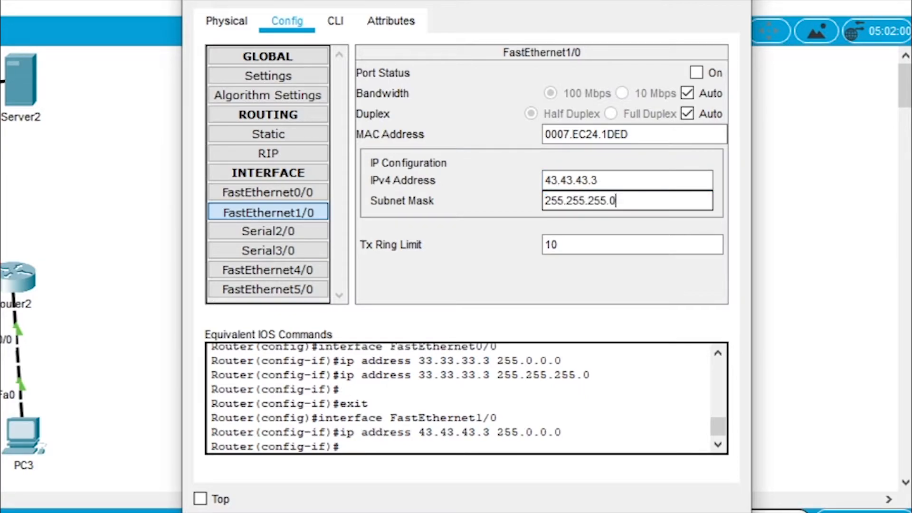
- Turn on Router3's FastEthernet0/0 and FastEthernet1/0 ports
{"action": "left_click", "coordinate": [269, 192]}
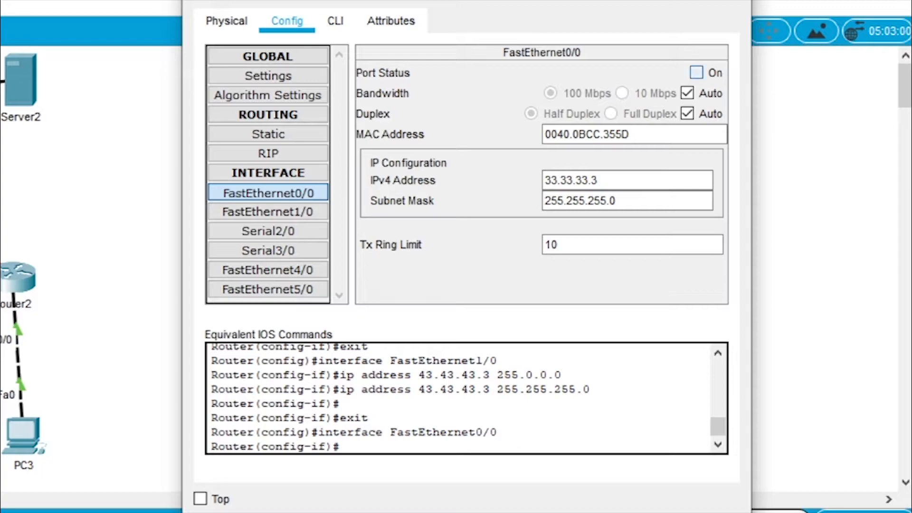
{"action": "left_click", "coordinate": [697, 72]}
{"action": "left_click", "coordinate": [268, 212]}
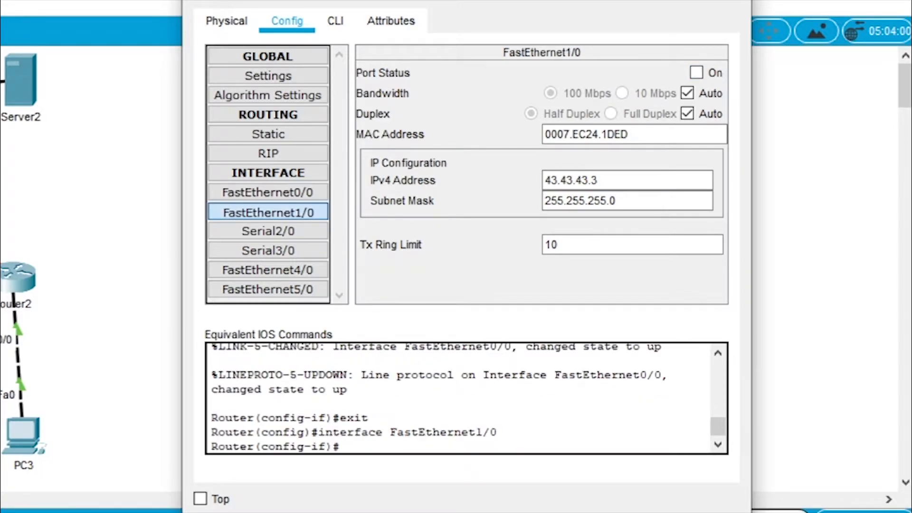
{"action": "left_click", "coordinate": [696, 73]}
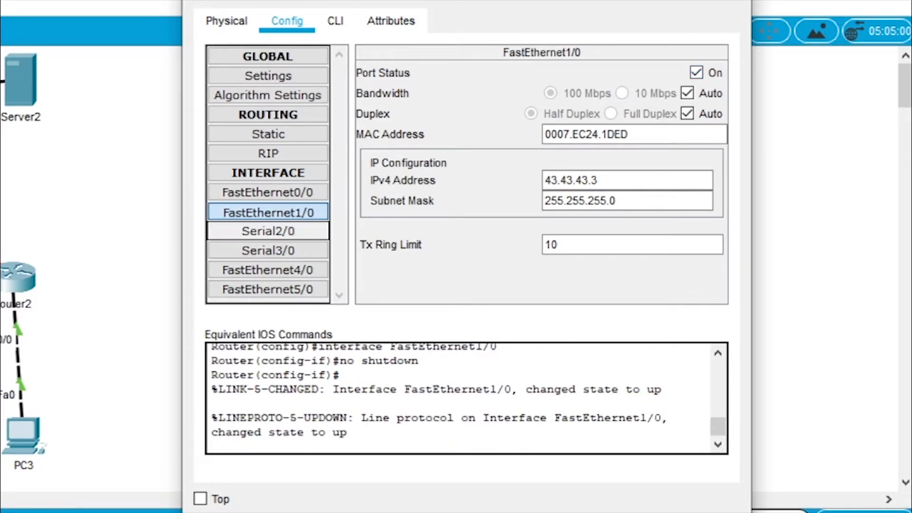
- Give Router3's Serial2/0 interface the IPv4 address 23.23.23.3 with subnet mask 255.255.255.0
{"action": "left_click", "coordinate": [269, 231]}
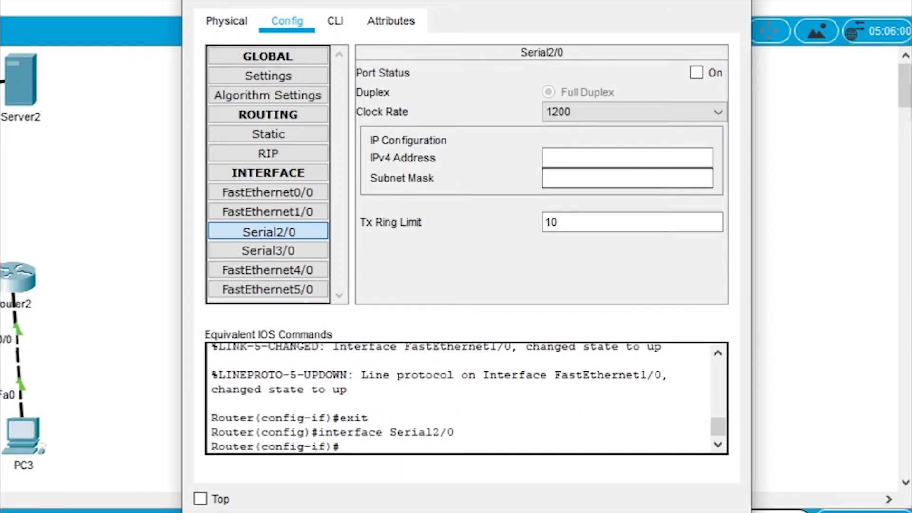
{"action": "left_click", "coordinate": [627, 158]}
{"action": "type", "text": "23.23.23.3"}
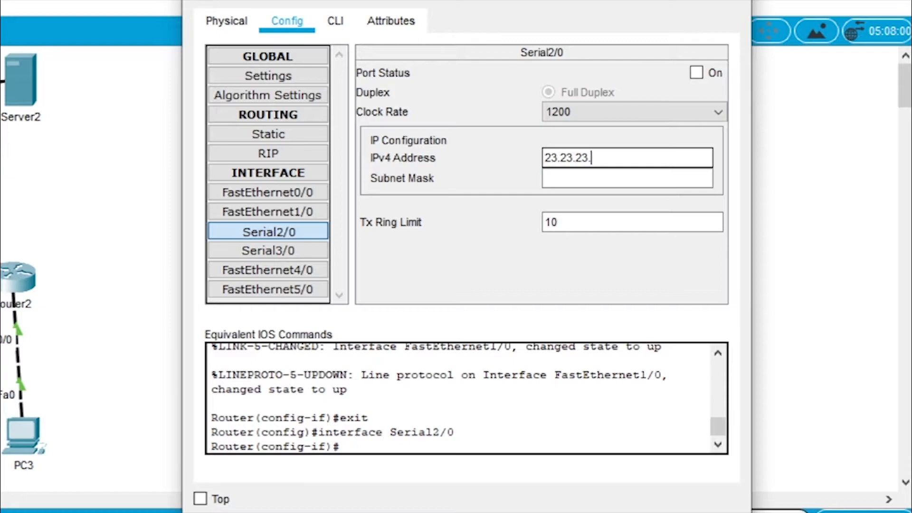
{"action": "left_click", "coordinate": [627, 179]}
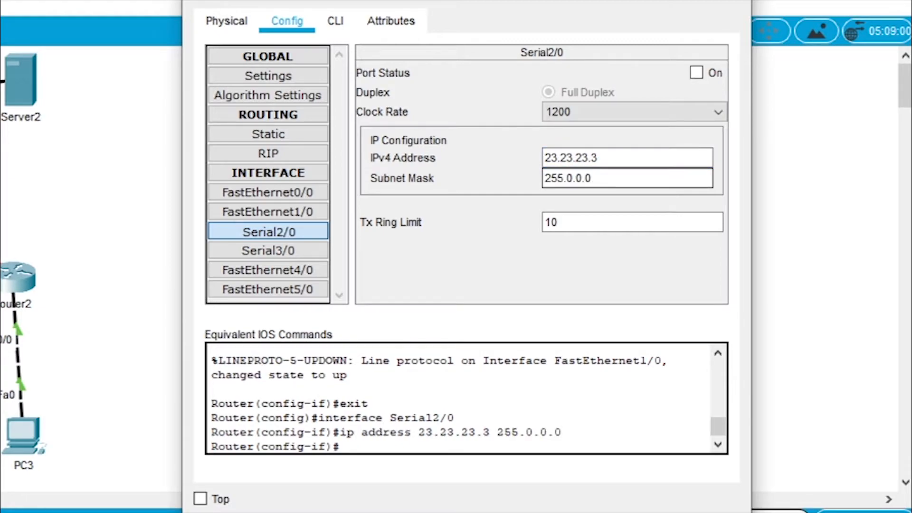
{"action": "left_click_drag", "start_coordinate": [613, 179], "coordinate": [542, 179]}
{"action": "type", "text": "255.255.255.0"}
{"action": "key", "text": "Tab"}
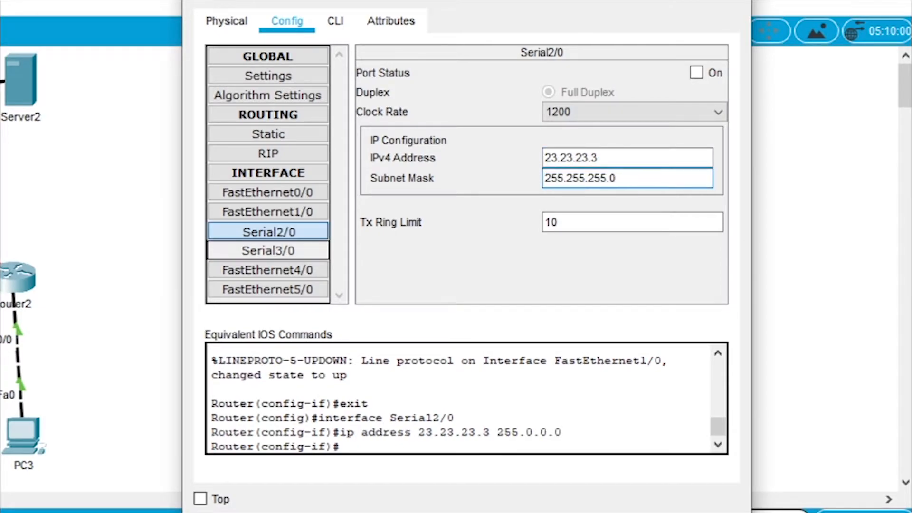
- Give Router3's Serial3/0 interface the IPv4 address 13.13.13.3 with subnet mask 255.255.255.0
{"action": "left_click", "coordinate": [269, 251]}
{"action": "left_click", "coordinate": [627, 158]}
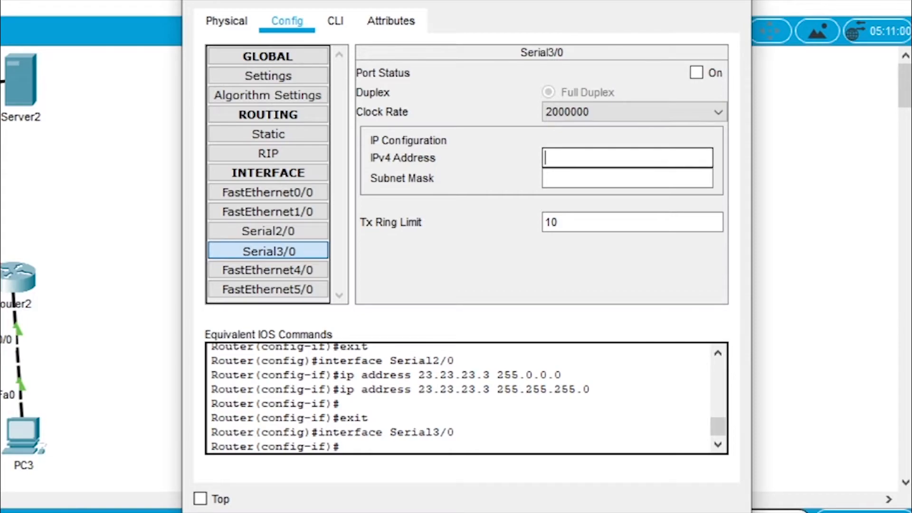
{"action": "type", "text": "13.13.13"}
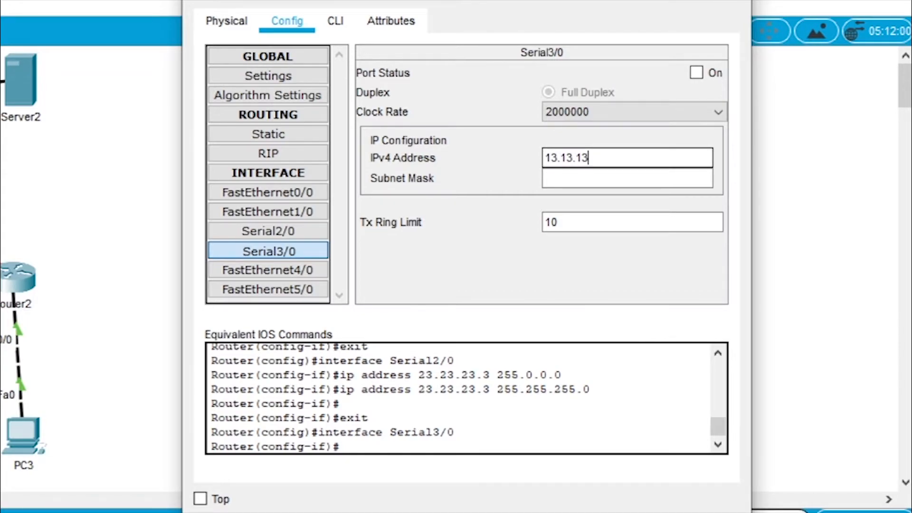
{"action": "type", "text": ".3"}
{"action": "key", "text": "Tab"}
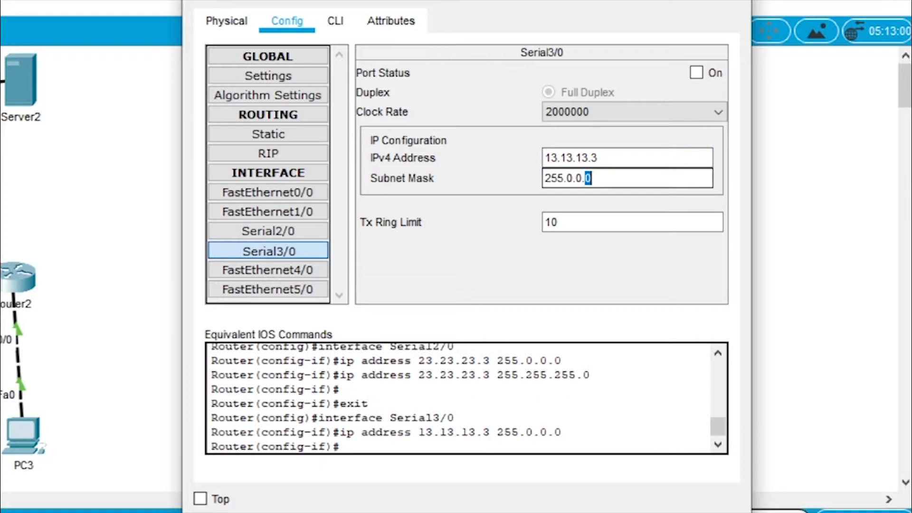
{"action": "type", "text": "255.255.255.0"}
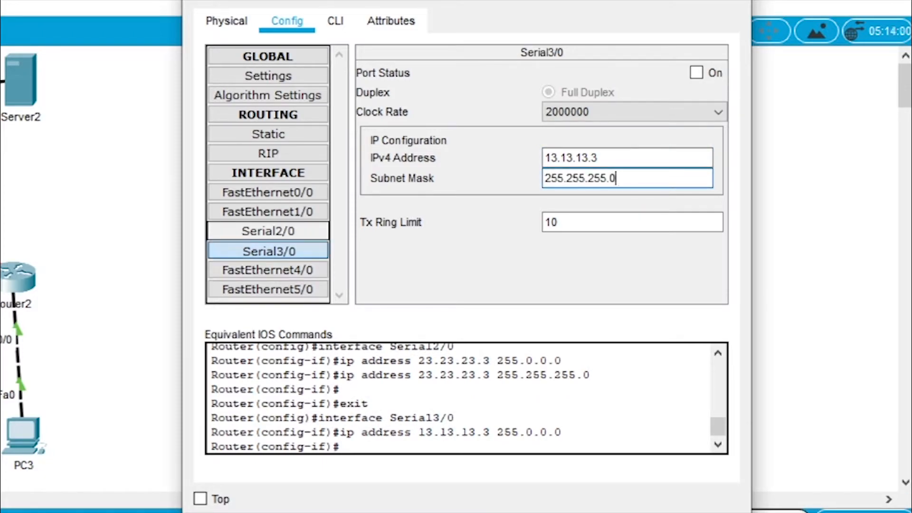
- Turn on Router3's Serial2/0 and Serial3/0 ports
{"action": "left_click", "coordinate": [268, 232]}
{"action": "left_click", "coordinate": [696, 73]}
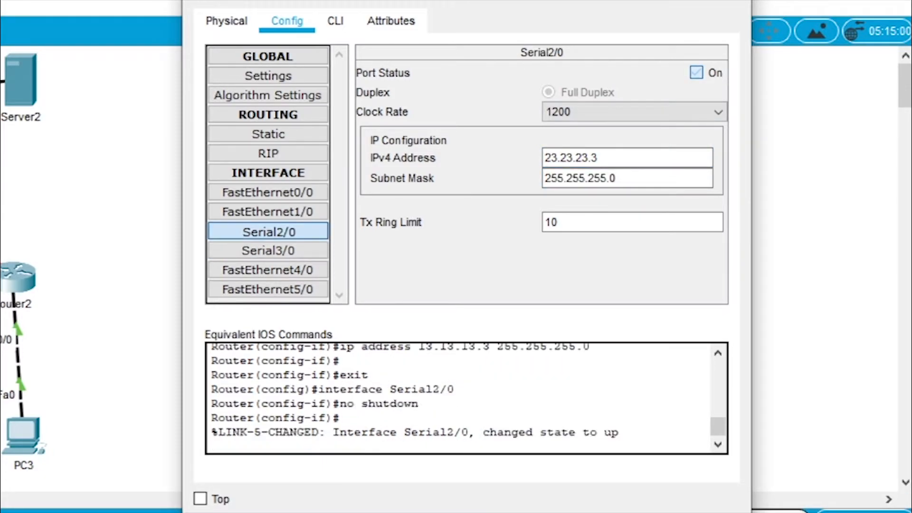
{"action": "left_click", "coordinate": [268, 250]}
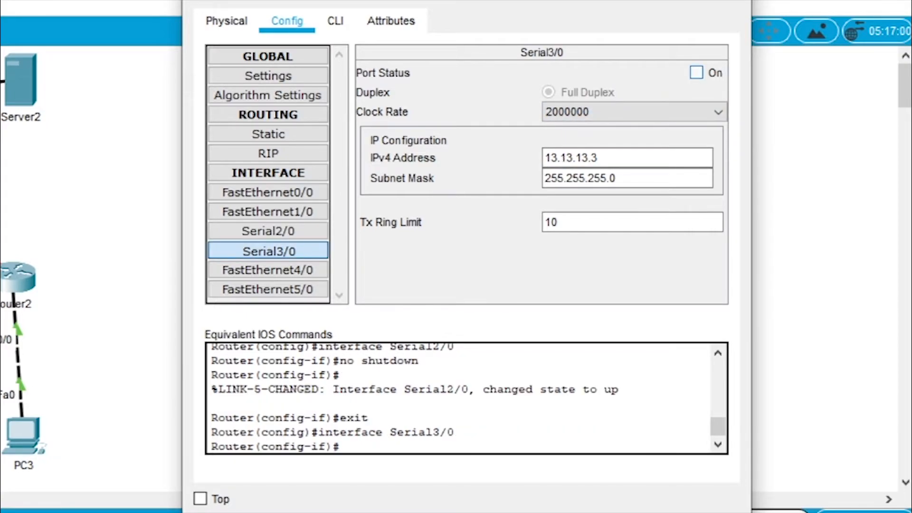
{"action": "left_click", "coordinate": [696, 72]}
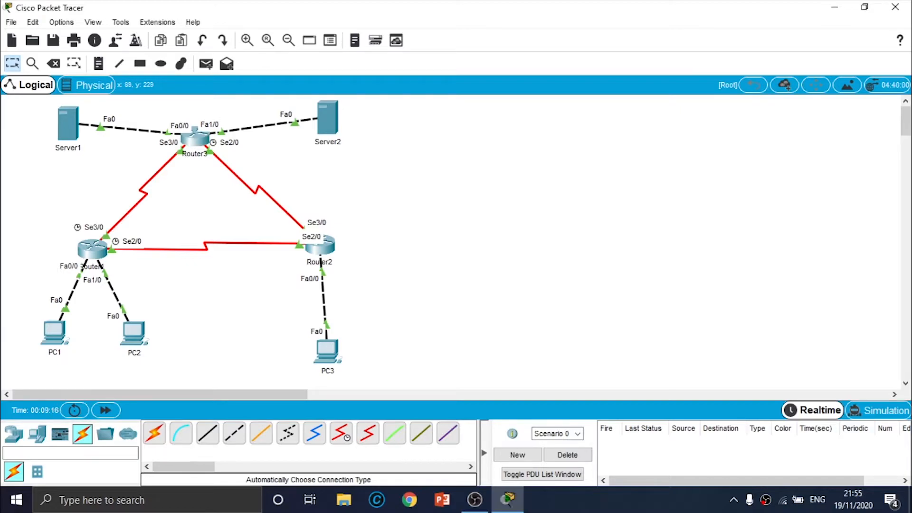
- Add the networks 12.12.12.0, 13.13.13.0 and 192.168.1.64 to Router1's RIP routing
{"action": "left_click", "coordinate": [93, 248]}
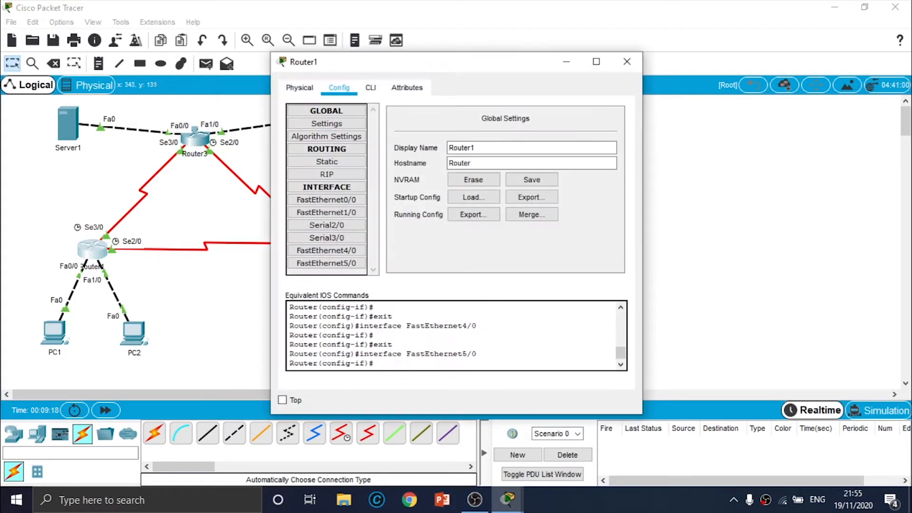
{"action": "left_click", "coordinate": [327, 162]}
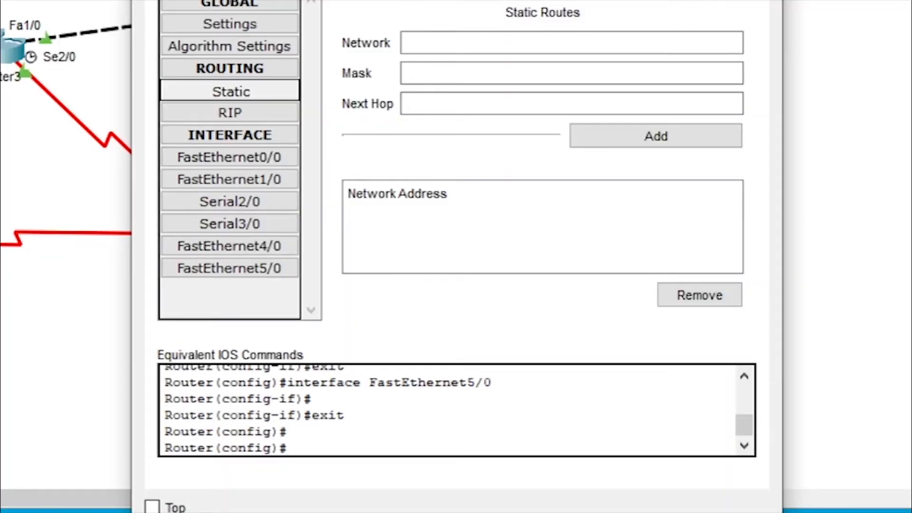
{"action": "left_click", "coordinate": [230, 113]}
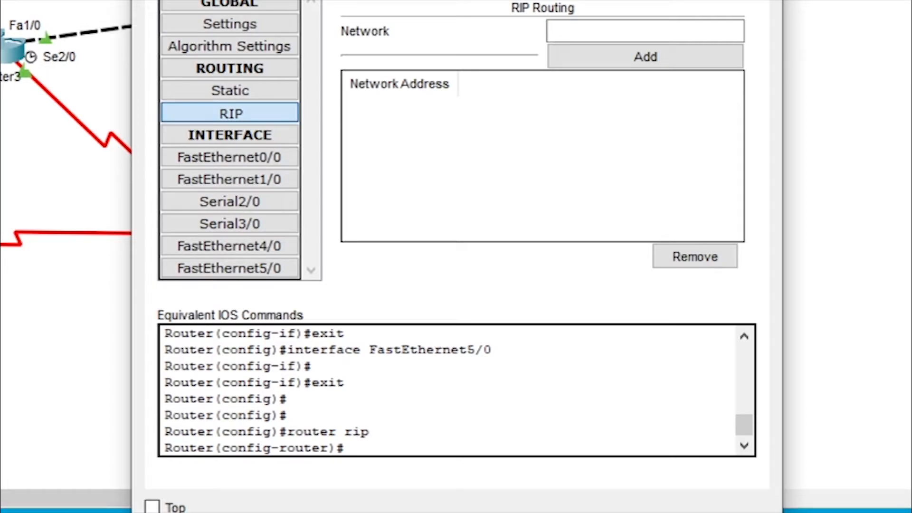
{"action": "left_click", "coordinate": [645, 31]}
{"action": "type", "text": "12.12.12.0"}
{"action": "key", "text": "Return"}
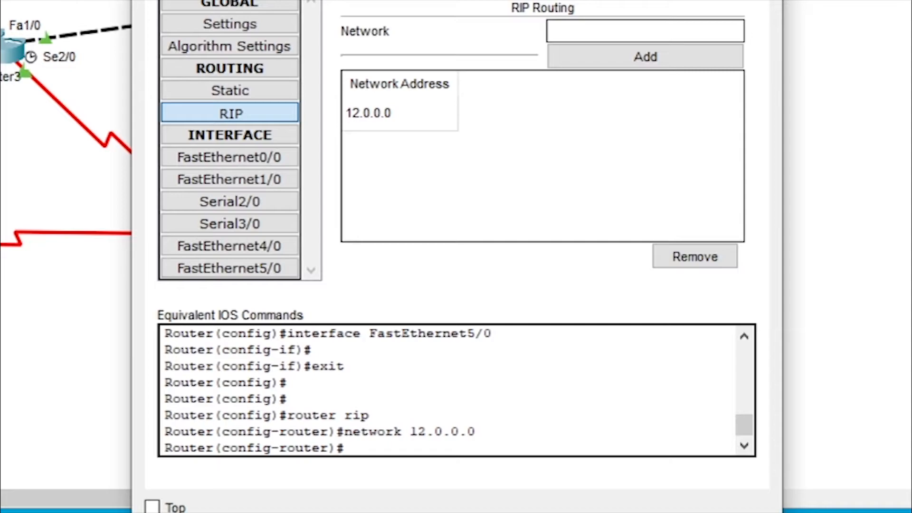
{"action": "type", "text": "13.13.13.0"}
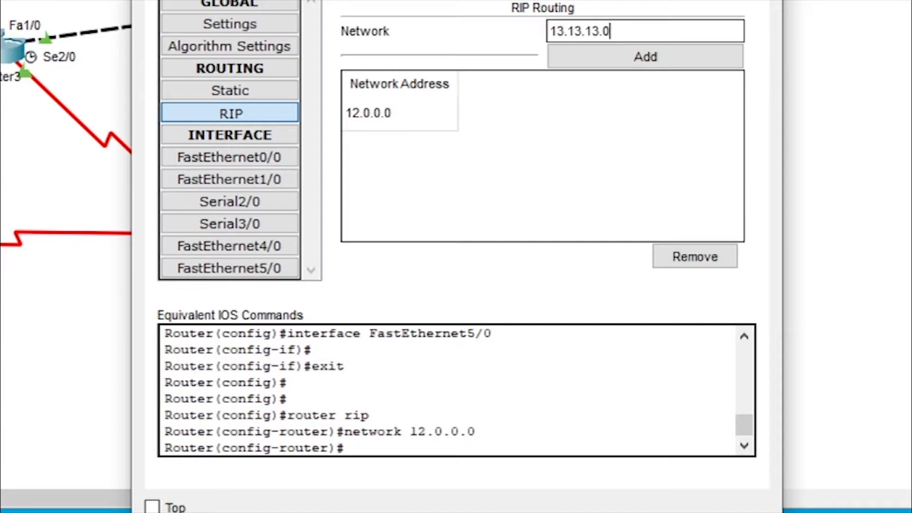
{"action": "left_click", "coordinate": [645, 56]}
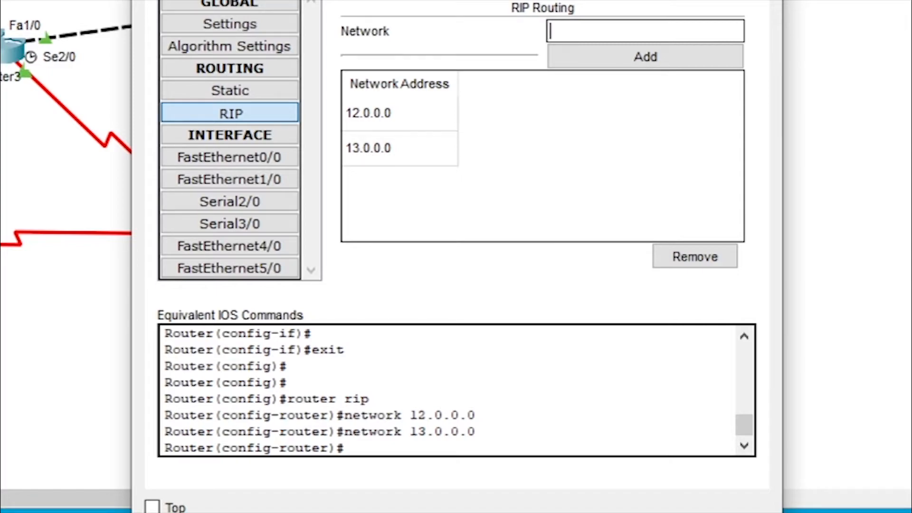
{"action": "type", "text": "192.168.1"}
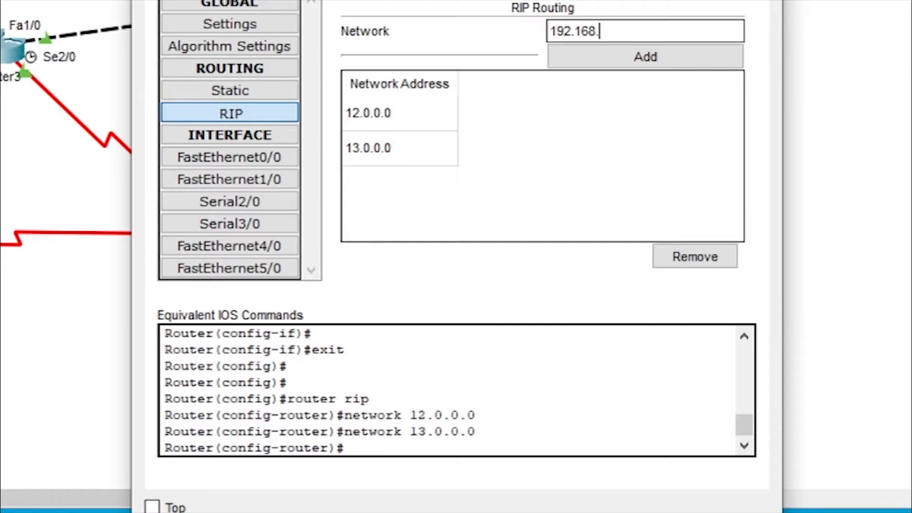
{"action": "type", "text": ".64"}
{"action": "key", "text": "Return"}
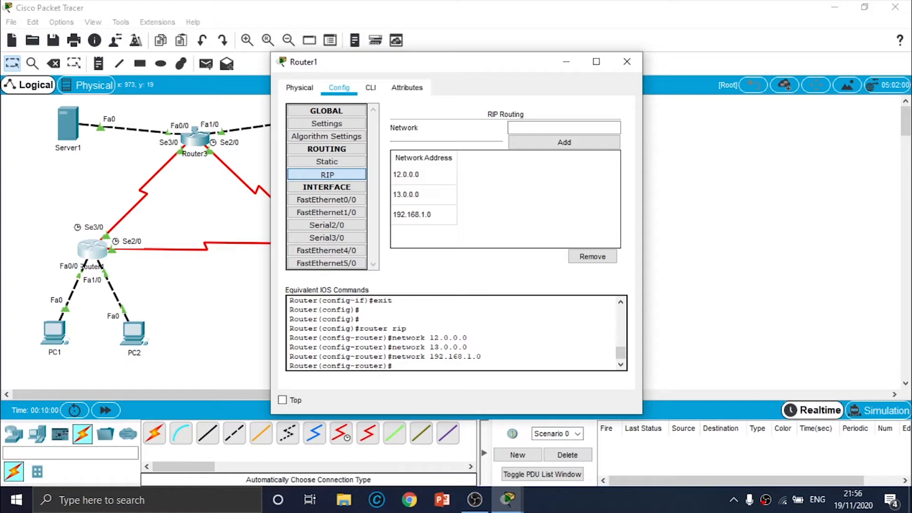
- Disable RIP automatic summarization on Router1 with no auto-summary and set RIP to version 2 from its command line
{"action": "left_click", "coordinate": [370, 88]}
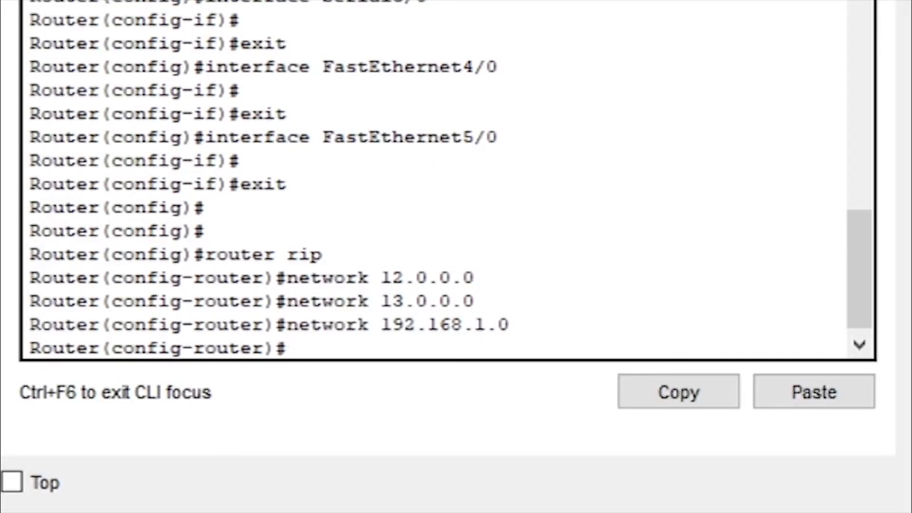
{"action": "type", "text": "no auto-summary"}
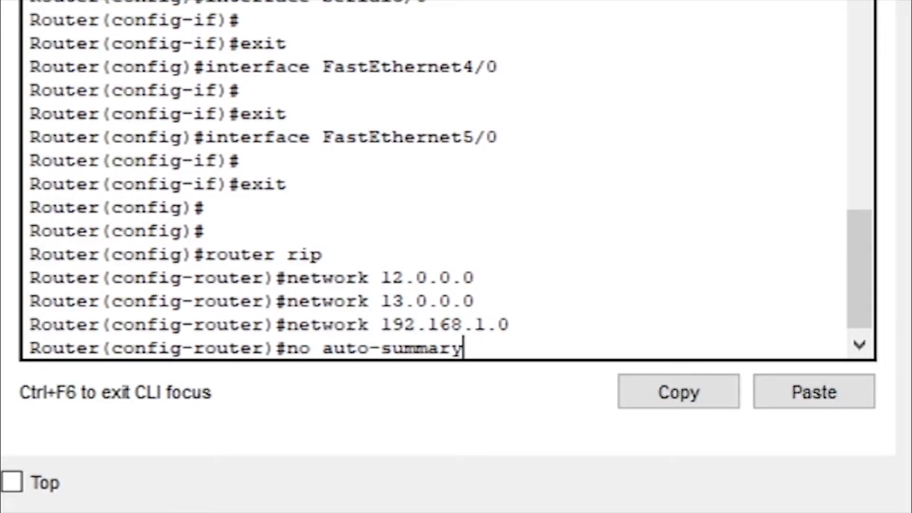
{"action": "key", "text": "Return"}
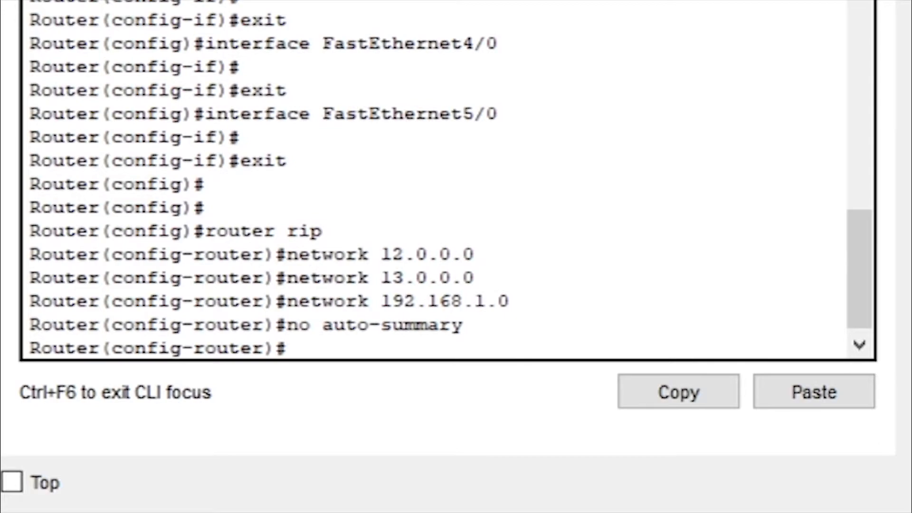
{"action": "type", "text": "version 2"}
{"action": "key", "text": "Return"}
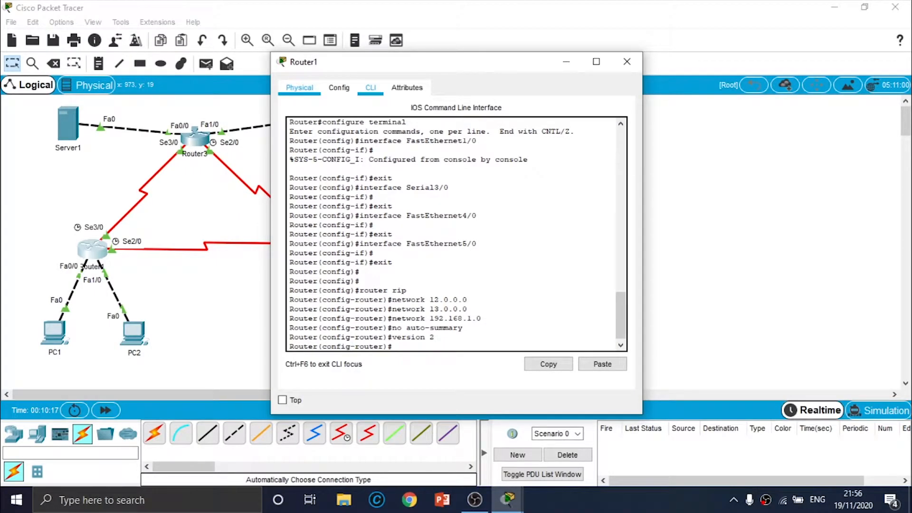
- Save Router1's configuration to NVRAM and close its window
{"action": "left_click", "coordinate": [300, 87]}
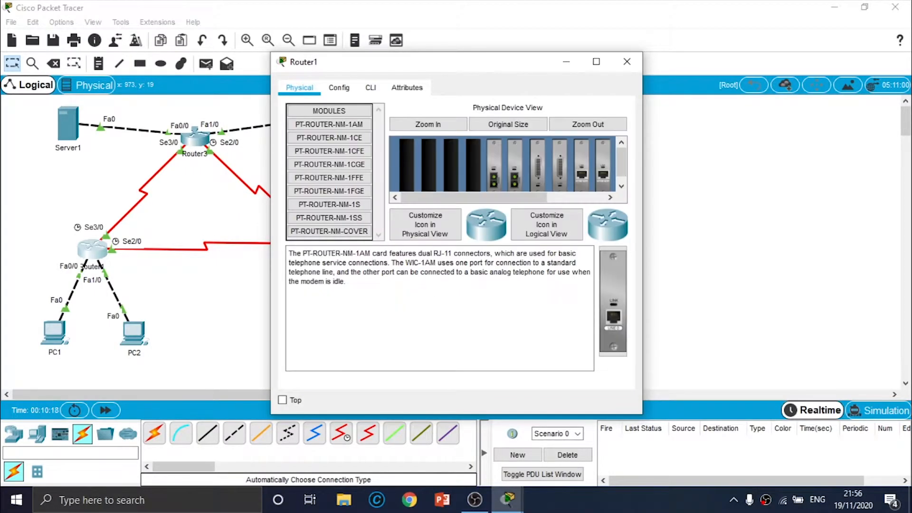
{"action": "left_click", "coordinate": [339, 87]}
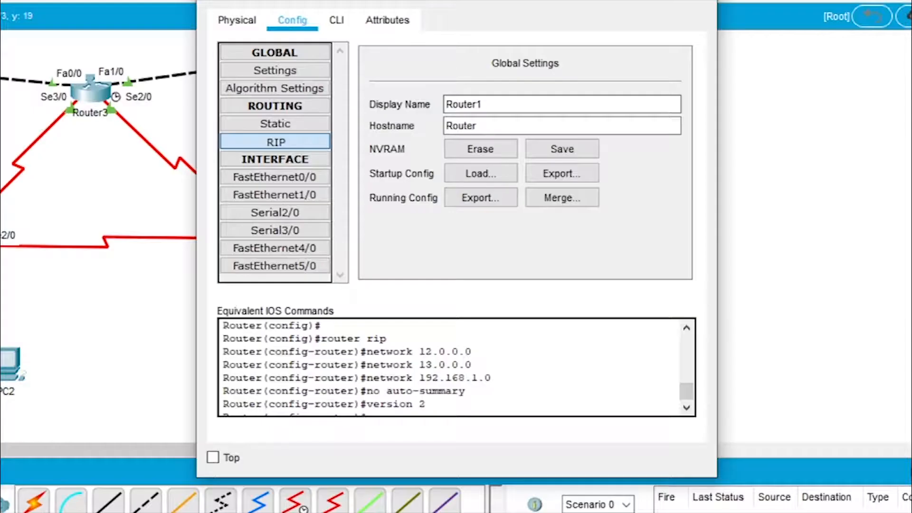
{"action": "left_click", "coordinate": [562, 149]}
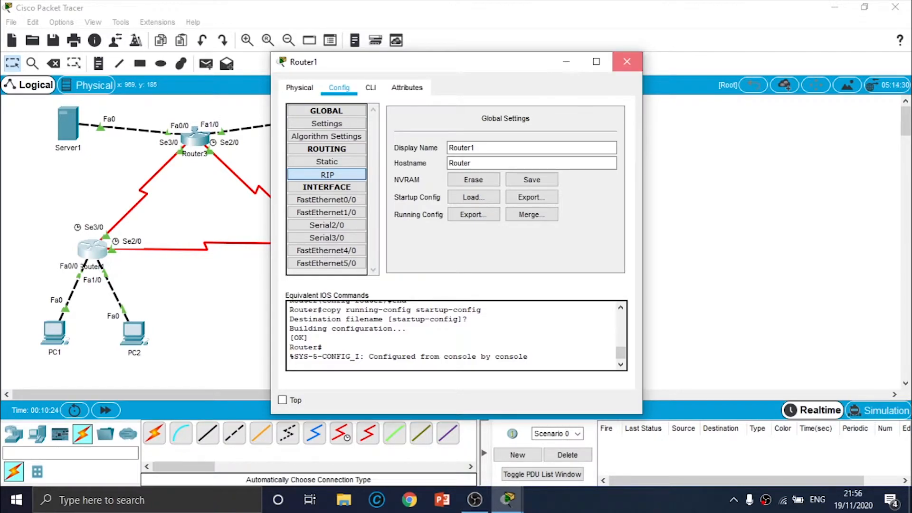
{"action": "left_click", "coordinate": [627, 61]}
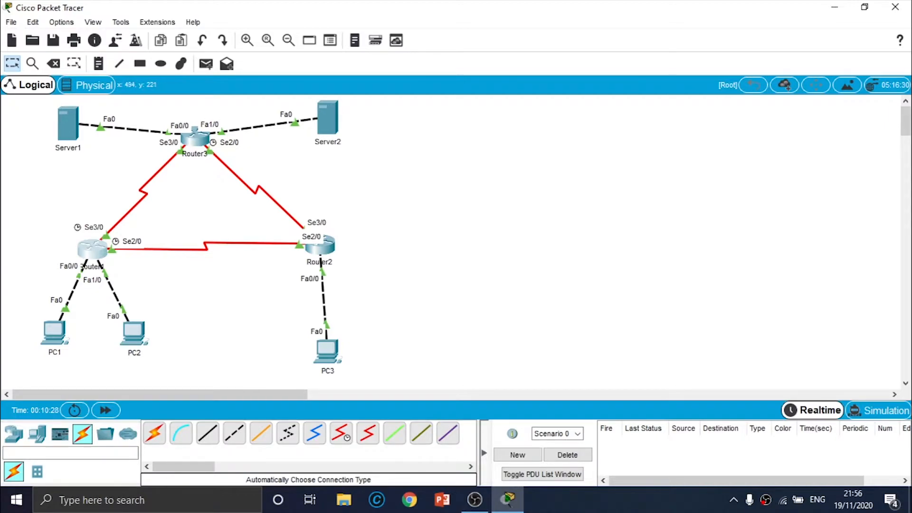
- Add the networks 12.12.12.0, 23.23.23.0 and 192.168.1.0 to Router2's RIP routing
{"action": "left_click", "coordinate": [319, 244]}
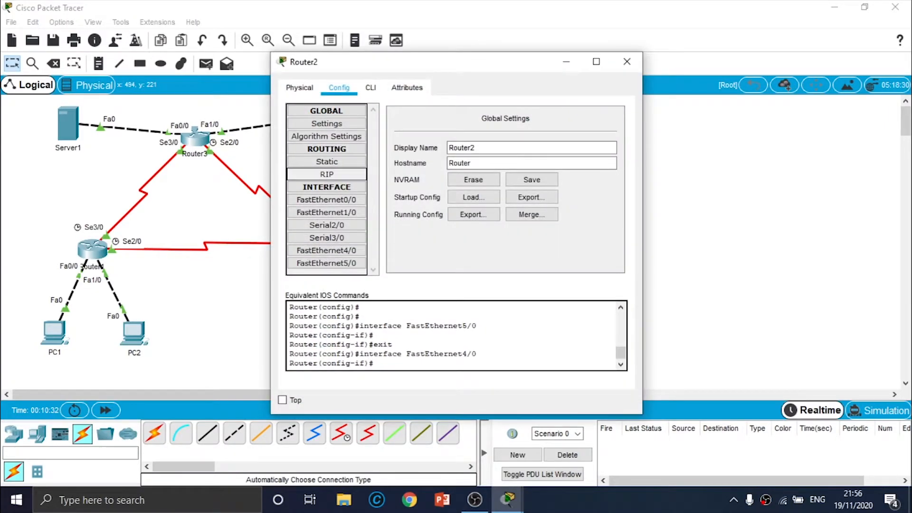
{"action": "left_click", "coordinate": [327, 174]}
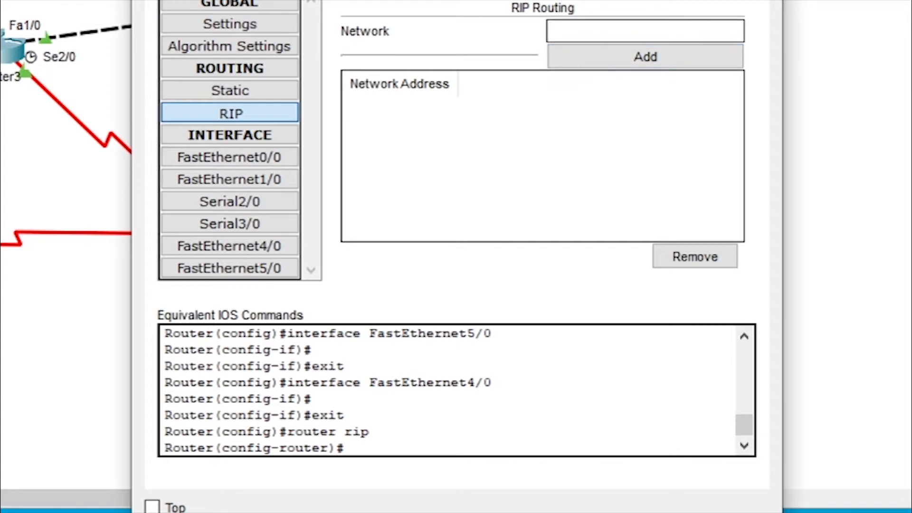
{"action": "left_click", "coordinate": [645, 32]}
{"action": "type", "text": "12.12.12.0"}
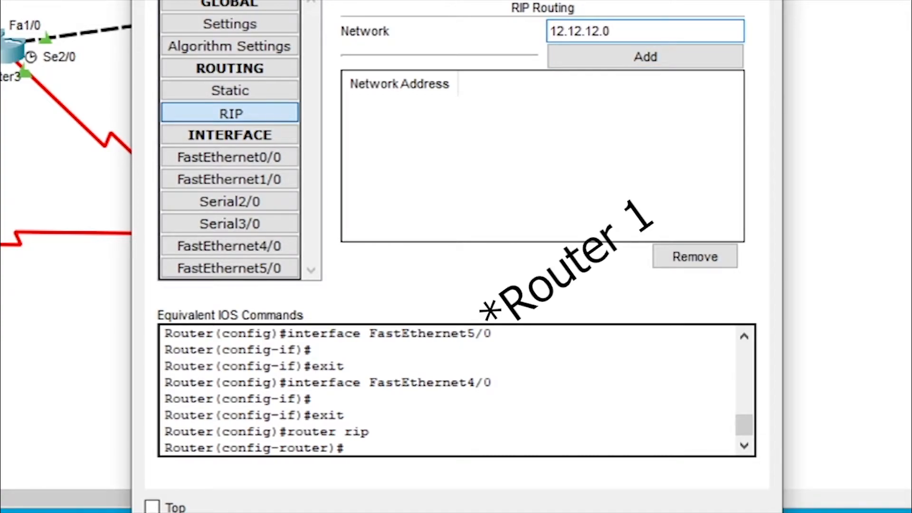
{"action": "left_click", "coordinate": [645, 57]}
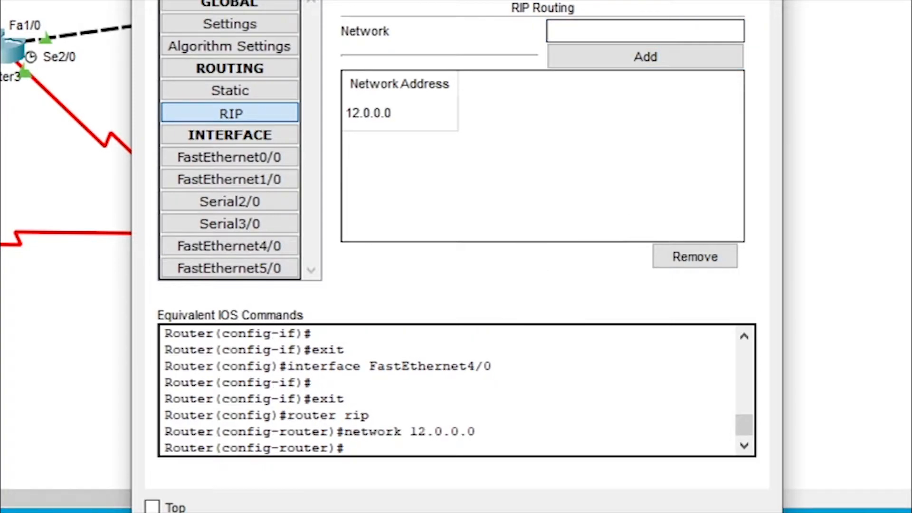
{"action": "type", "text": "23.23.23.0"}
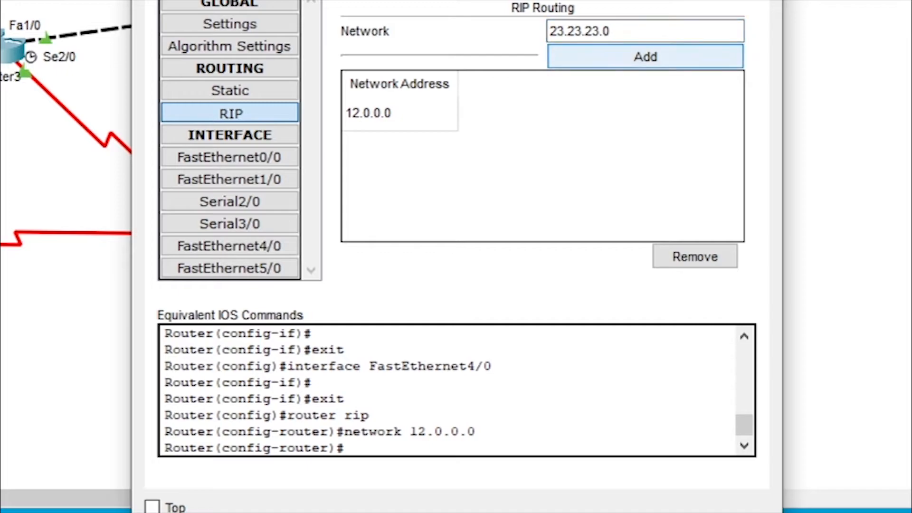
{"action": "left_click", "coordinate": [645, 56]}
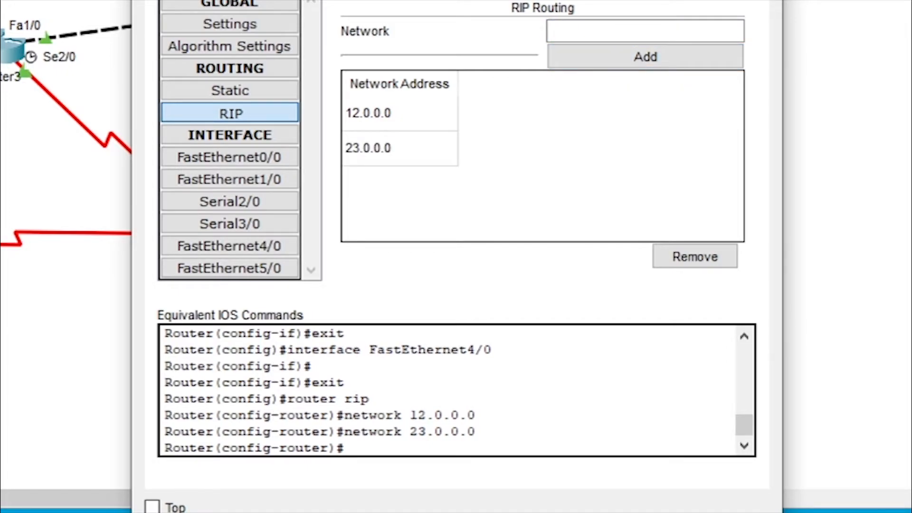
{"action": "left_click", "coordinate": [645, 31]}
{"action": "type", "text": "192.168.1.0"}
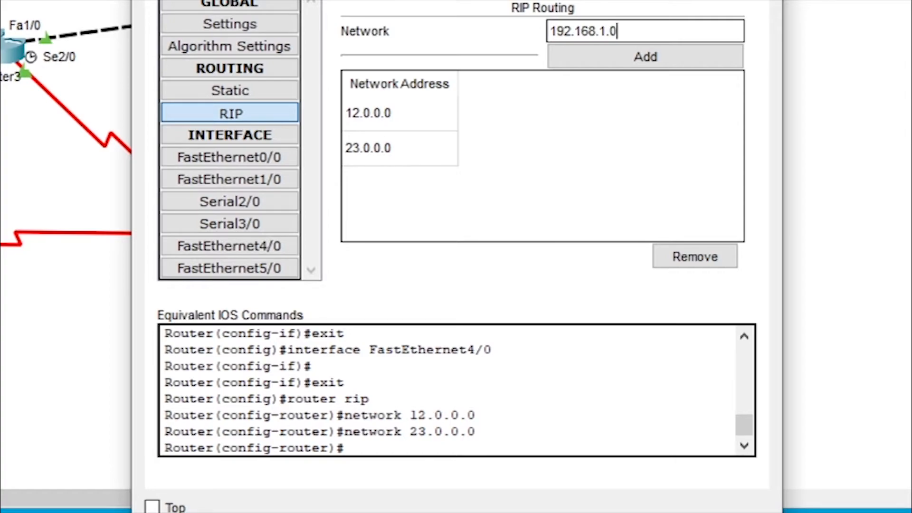
{"action": "left_click", "coordinate": [645, 57]}
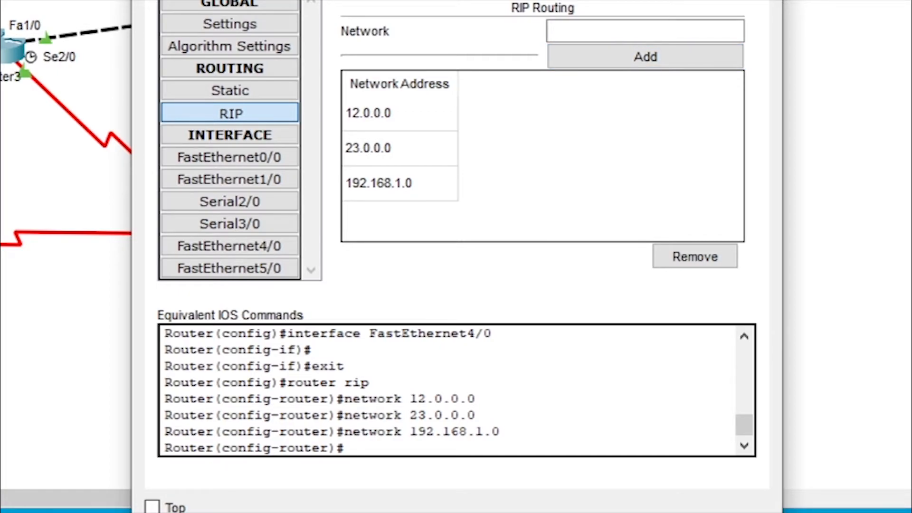
- Set Router2's RIP to no auto-summary and version 2 from its command line, and save its configuration to NVRAM
{"action": "left_click", "coordinate": [254, 0]}
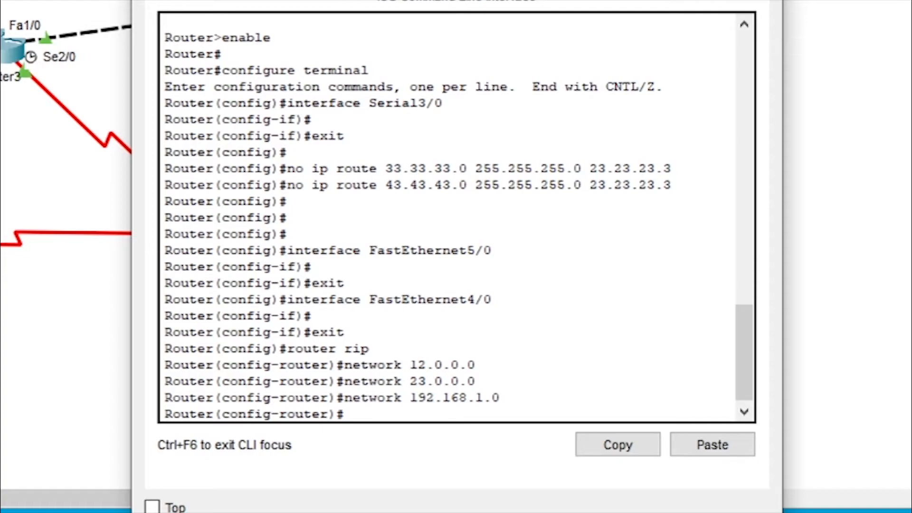
{"action": "type", "text": "no auto-summary"}
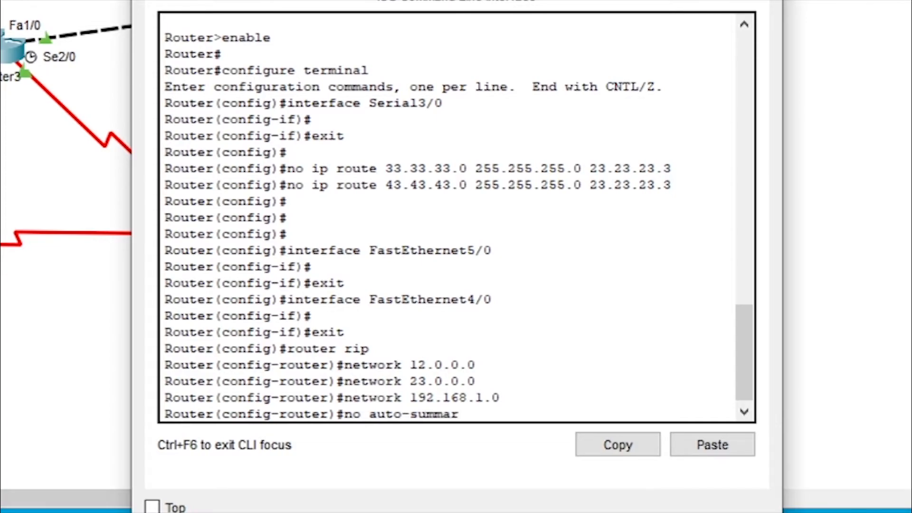
{"action": "key", "text": "Return"}
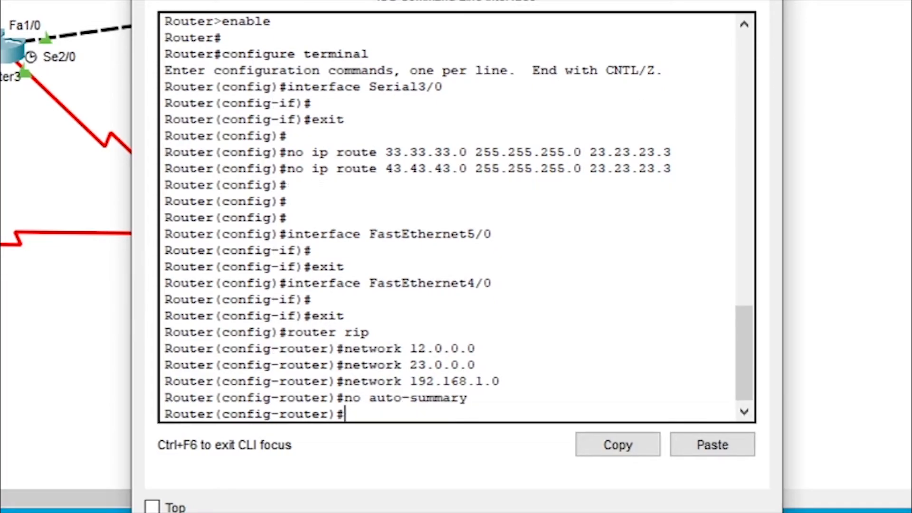
{"action": "type", "text": "version 2"}
{"action": "key", "text": "Return"}
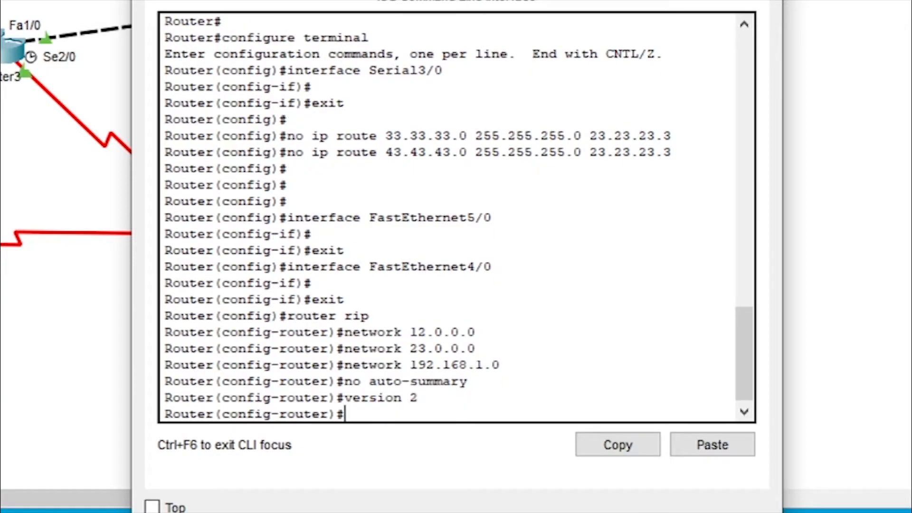
{"action": "left_click", "coordinate": [207, 0]}
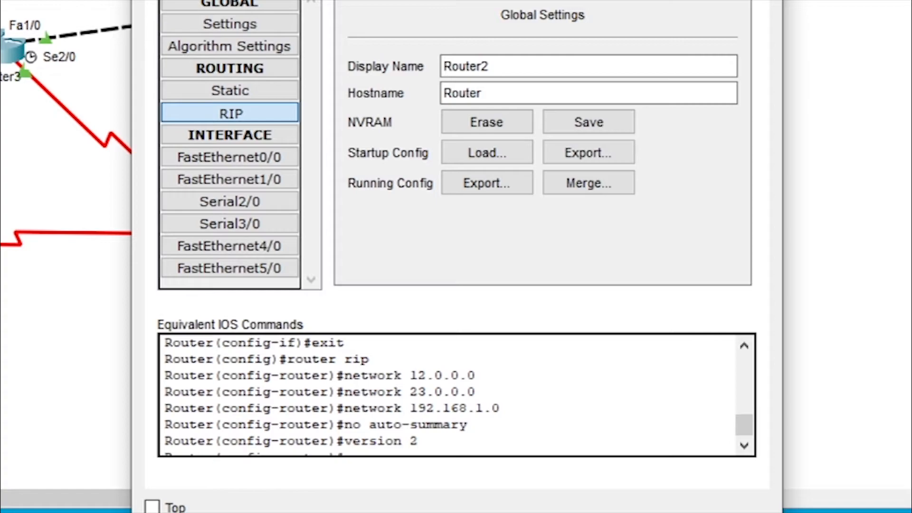
{"action": "left_click", "coordinate": [589, 121]}
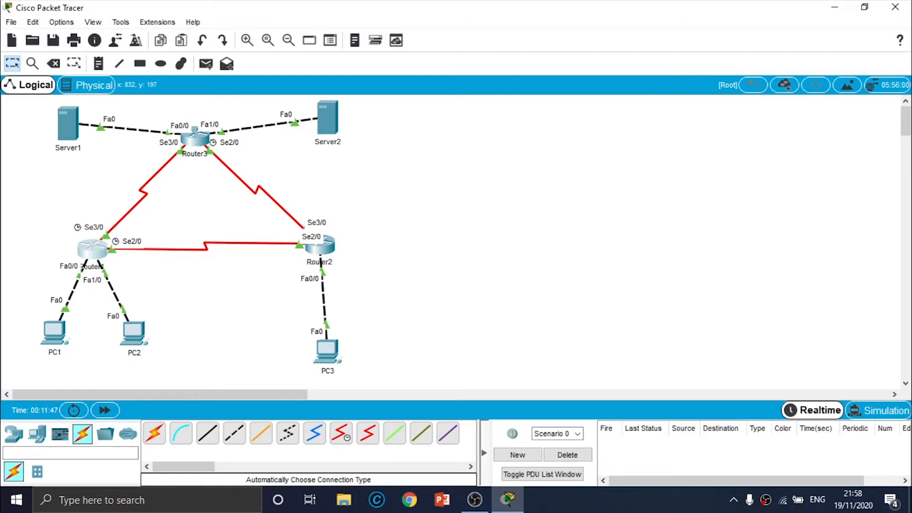
- Open Router3's RIP routing configuration and add the networks 13.13.13.0 and 23.23.23.0
{"action": "left_click", "coordinate": [195, 138]}
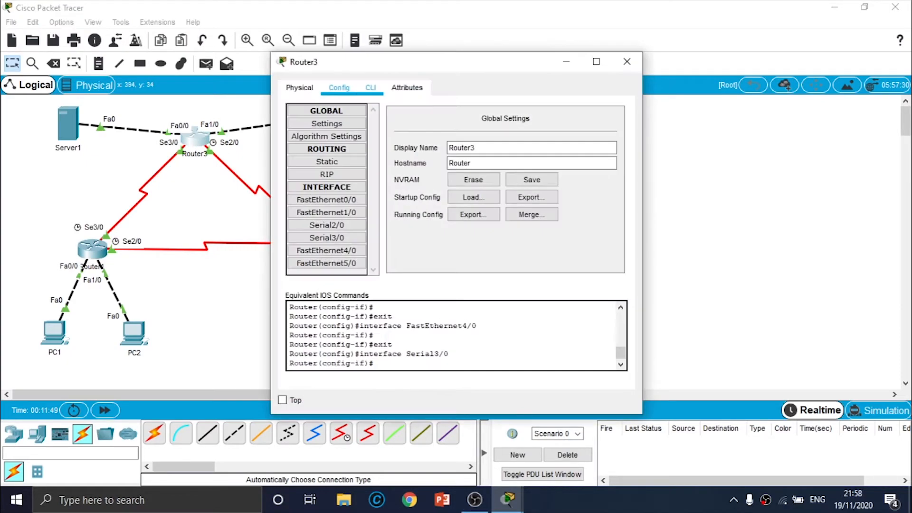
{"action": "left_click", "coordinate": [326, 162]}
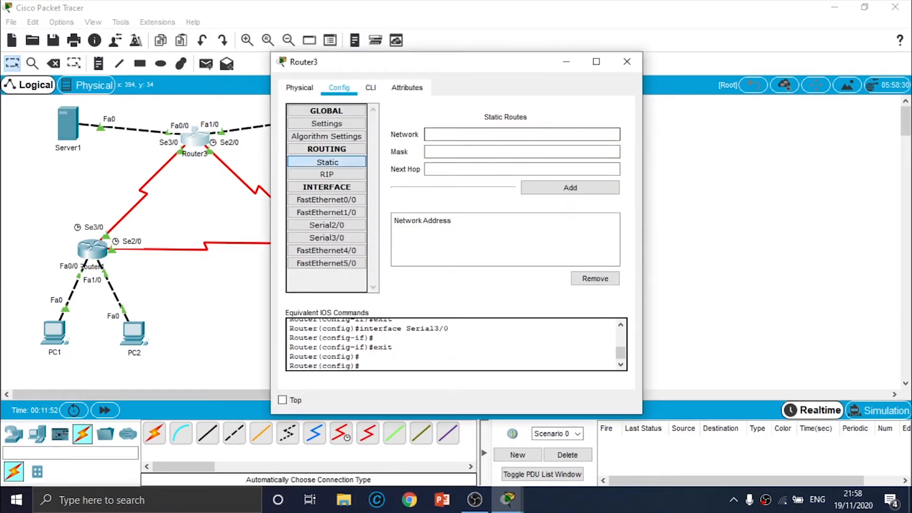
{"action": "left_click", "coordinate": [327, 174]}
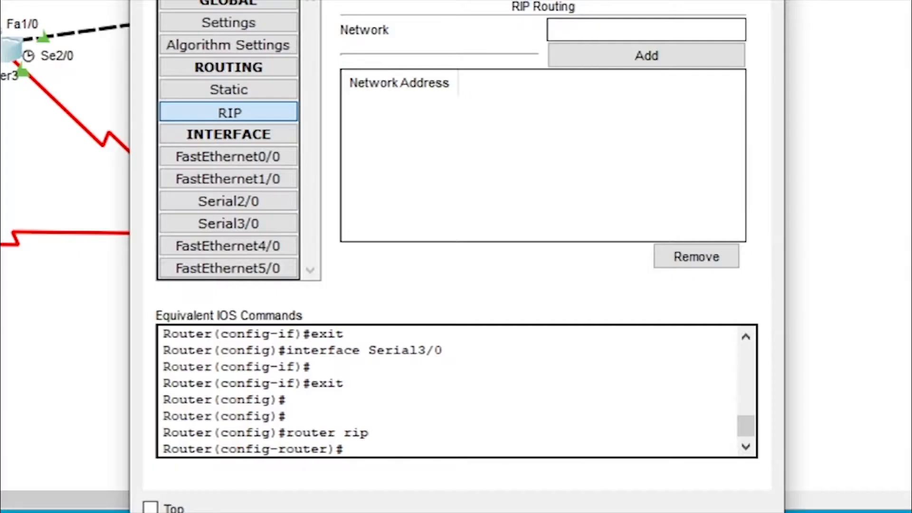
{"action": "type", "text": "13.13.13.0"}
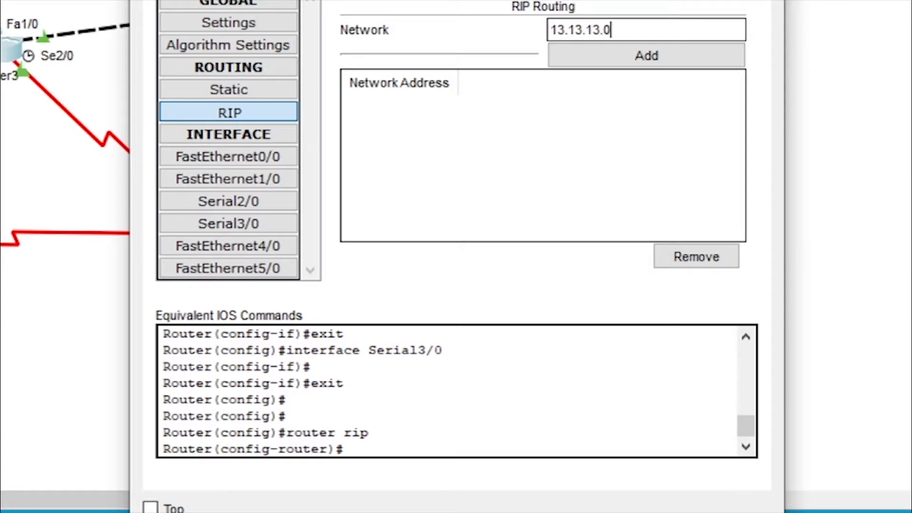
{"action": "left_click", "coordinate": [646, 56]}
{"action": "left_click", "coordinate": [647, 30]}
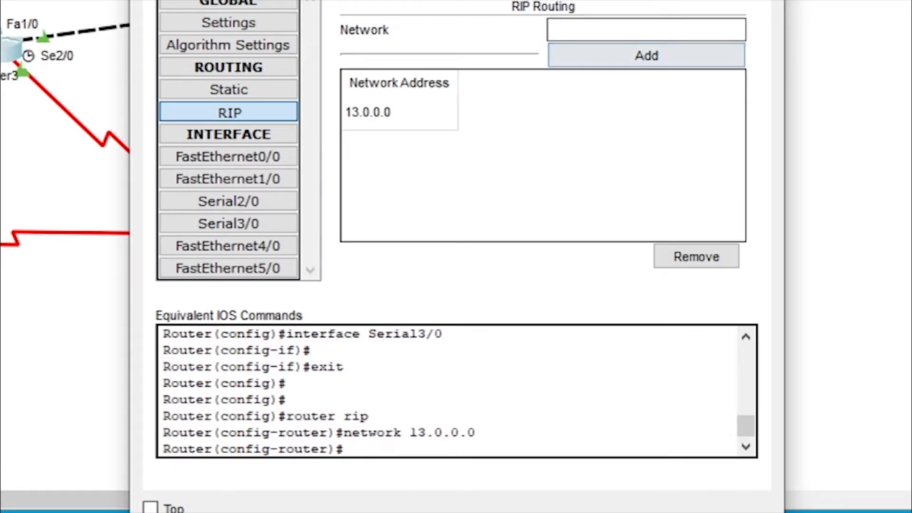
{"action": "type", "text": "23.23.23.0"}
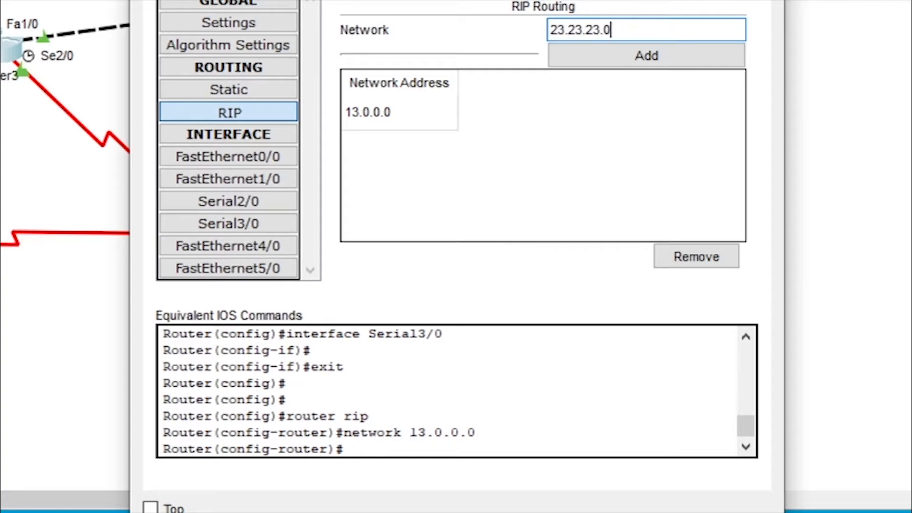
{"action": "left_click", "coordinate": [647, 55]}
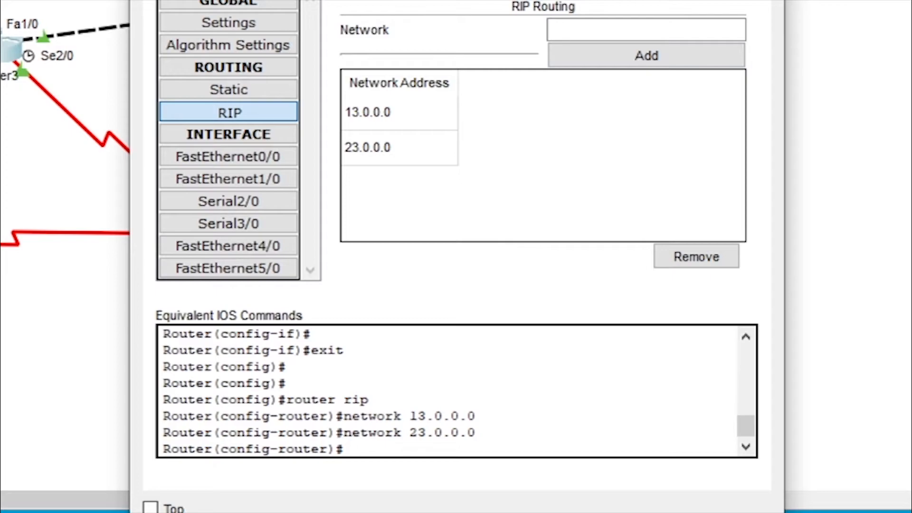
- Add the networks 33.33.33.0 and 43.43.43.0 to Router3's RIP routing
{"action": "left_click", "coordinate": [646, 30]}
{"action": "type", "text": "33.33.33.0"}
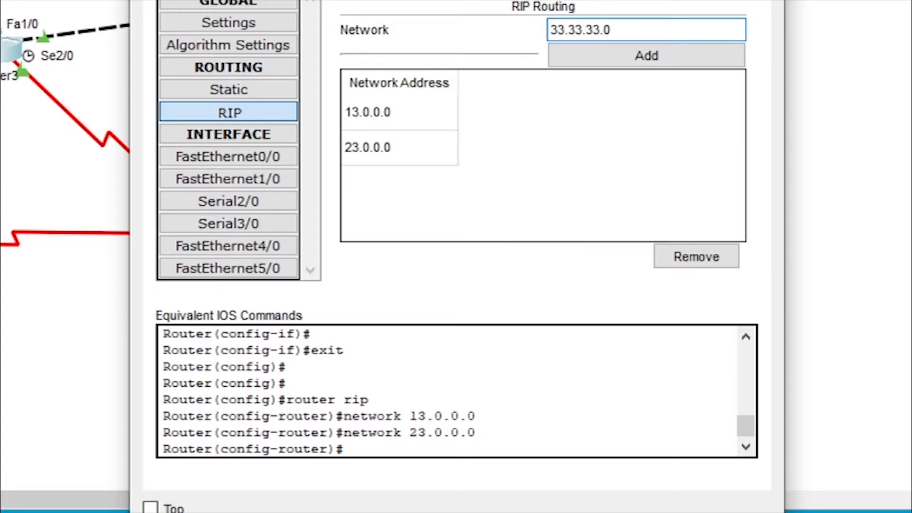
{"action": "left_click", "coordinate": [646, 56]}
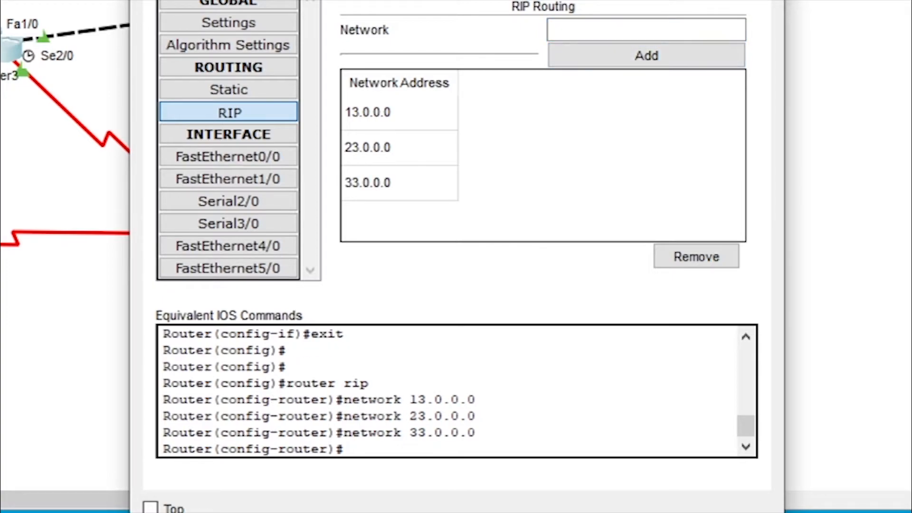
{"action": "left_click", "coordinate": [646, 30]}
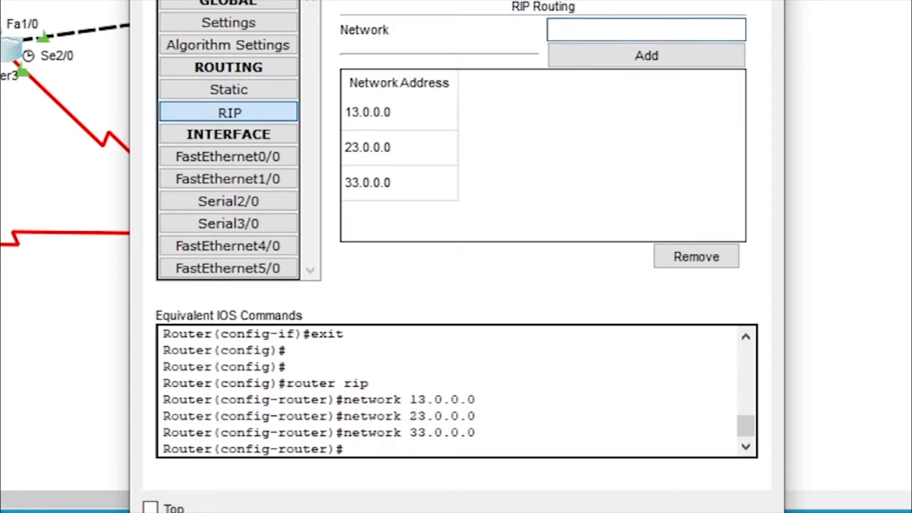
{"action": "type", "text": "43.4"}
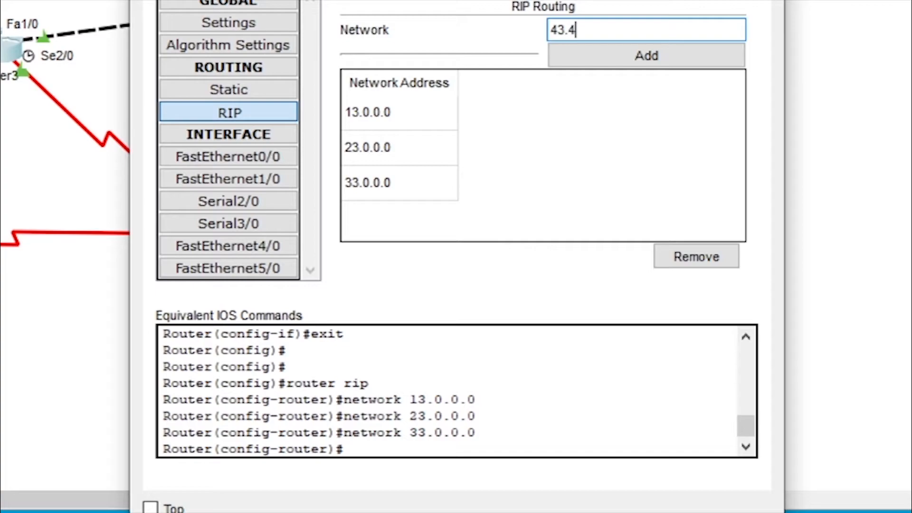
{"action": "type", "text": "3.43.0"}
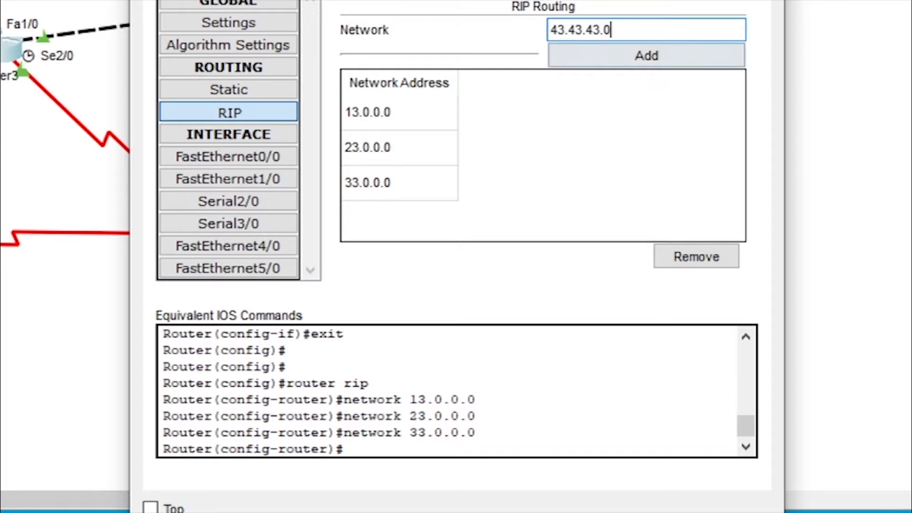
{"action": "left_click", "coordinate": [647, 56]}
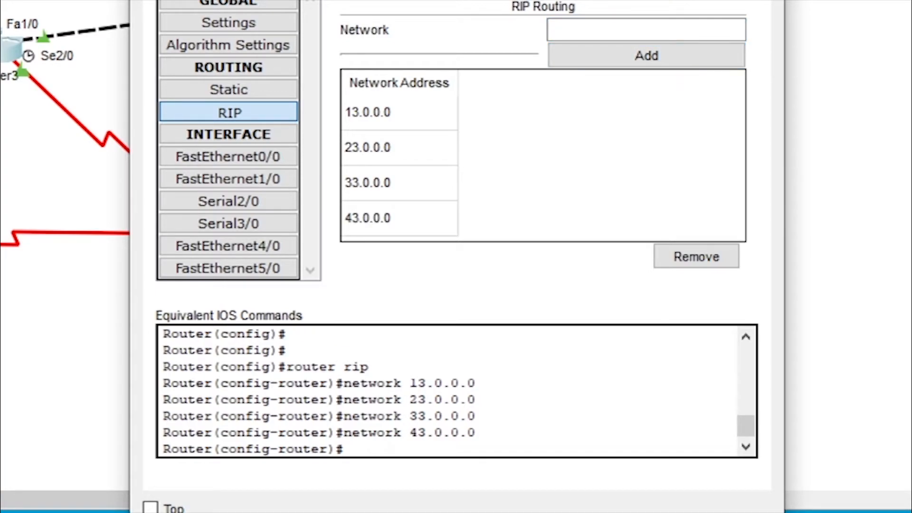
- Disable RIP automatic summarization on Router3 with no auto-summary and set RIP to version 2 from its command line
{"action": "left_click", "coordinate": [254, 1]}
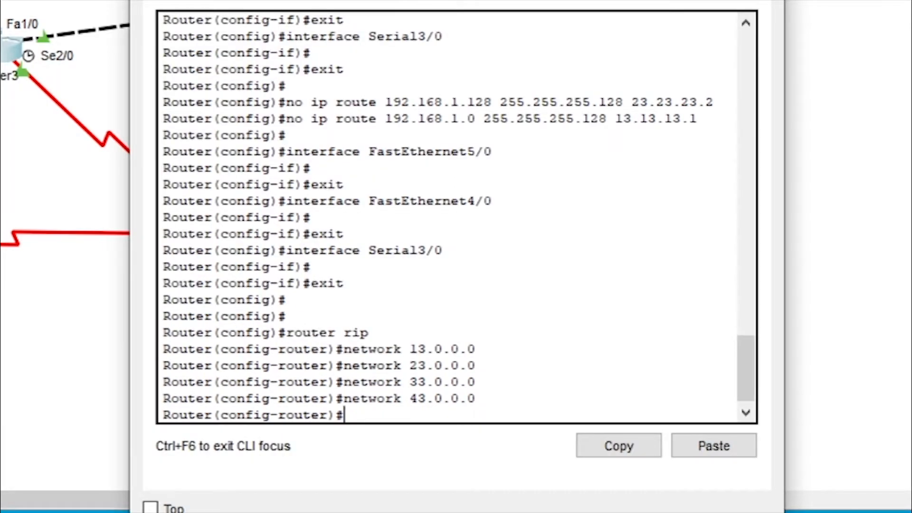
{"action": "type", "text": "no auto-su"}
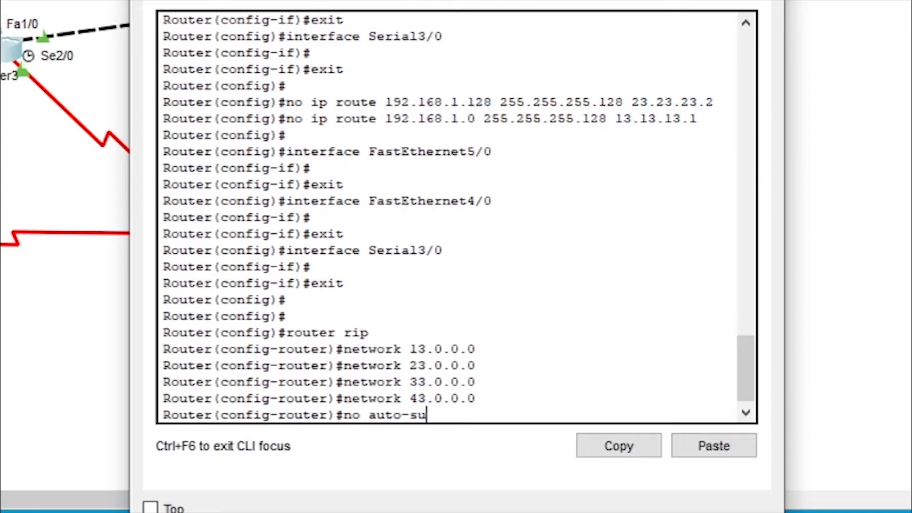
{"action": "type", "text": "mmary"}
{"action": "key", "text": "Return"}
{"action": "type", "text": "version 2"}
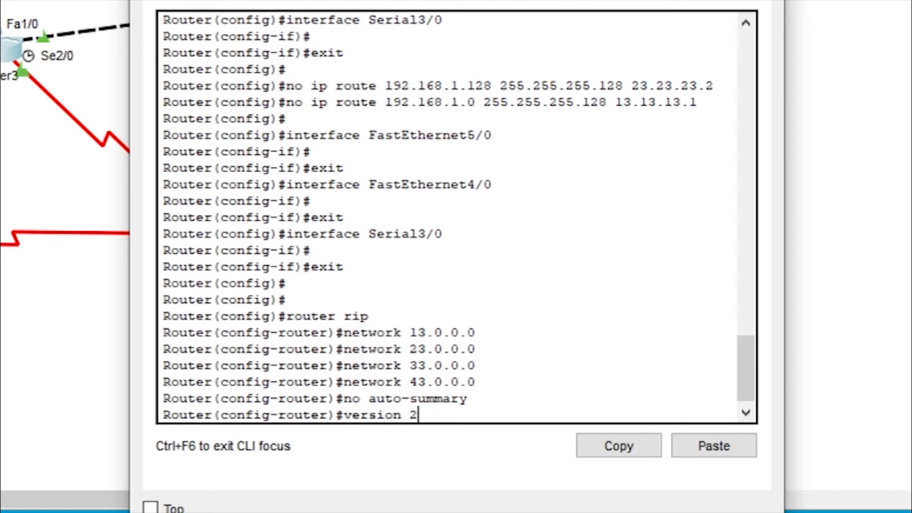
{"action": "key", "text": "Return"}
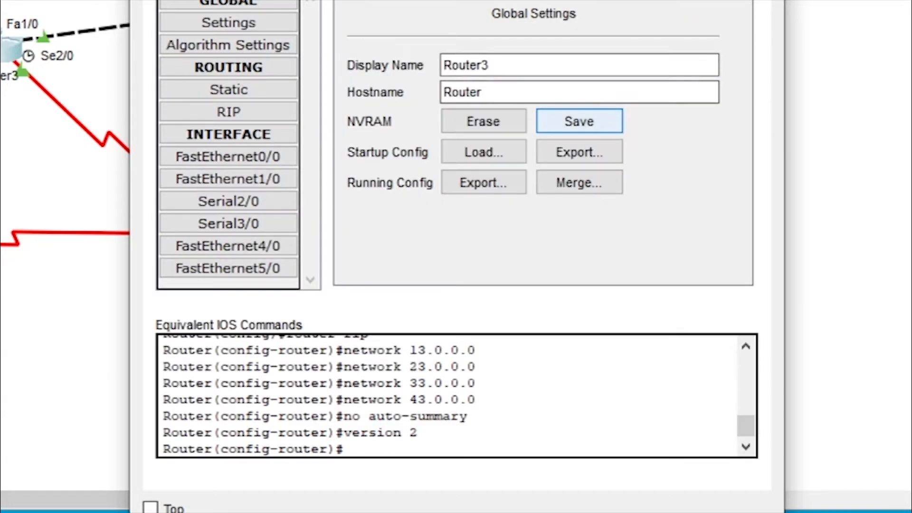
- Save Router3's configuration to NVRAM and reset the whole network by power cycling its devices
{"action": "left_click", "coordinate": [579, 121]}
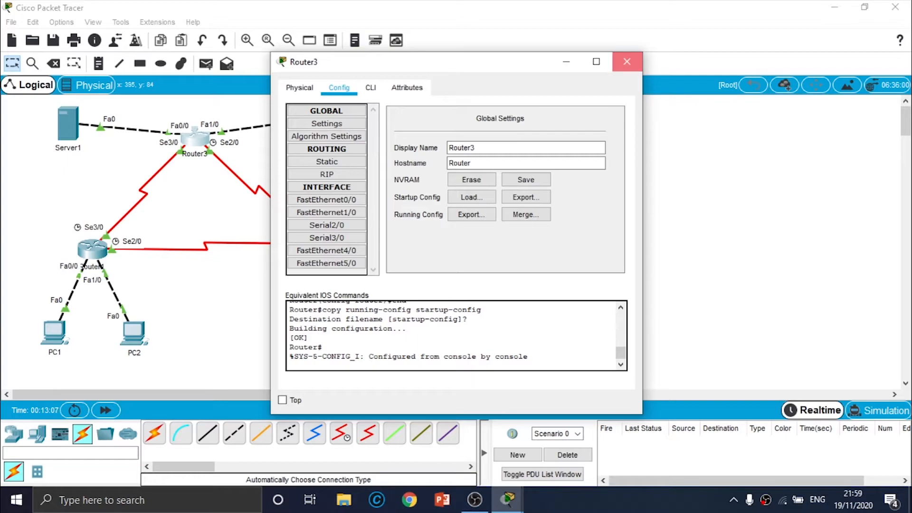
{"action": "left_click", "coordinate": [627, 62]}
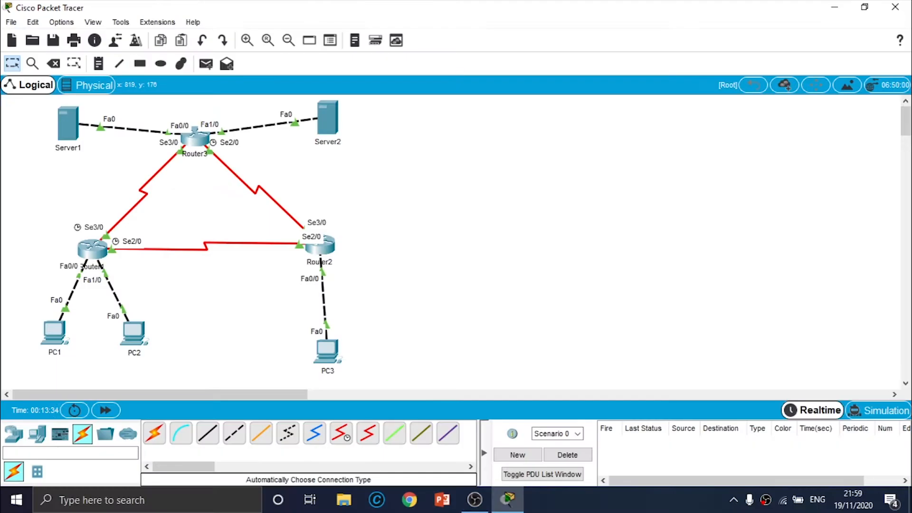
{"action": "left_click", "coordinate": [75, 409]}
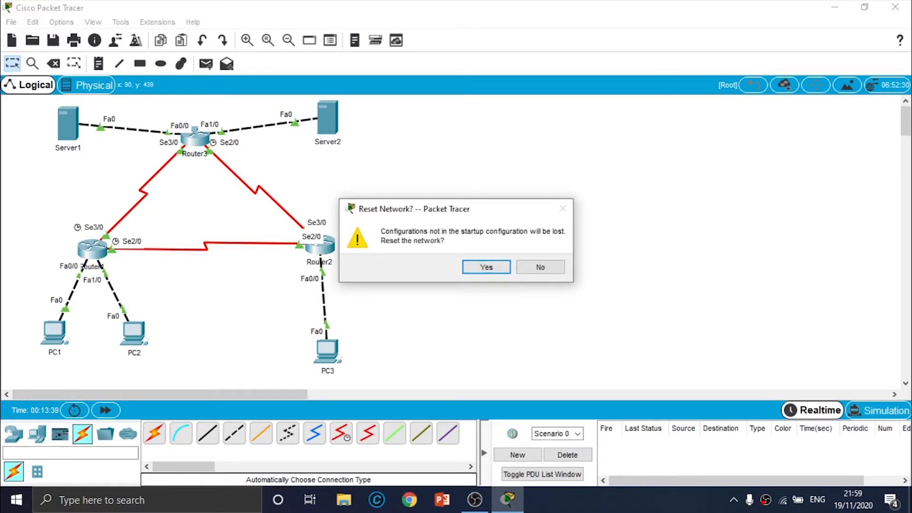
{"action": "key", "text": "Return"}
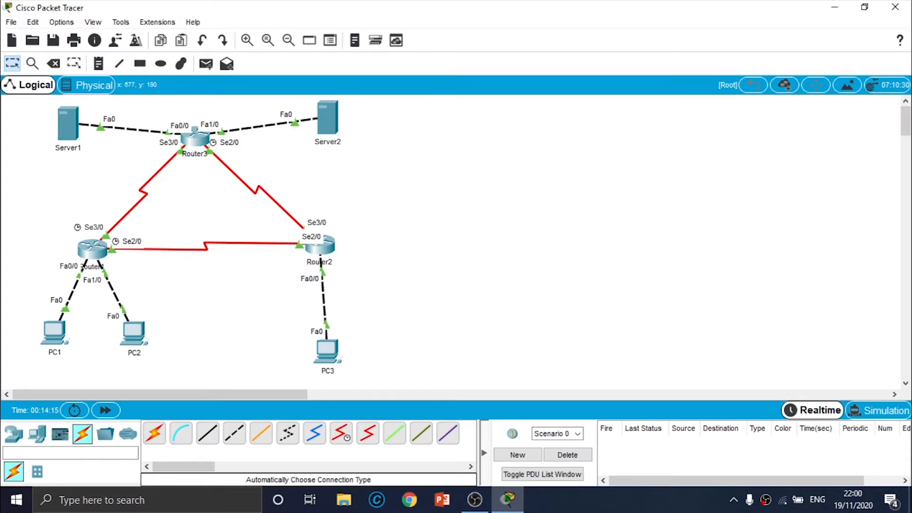
- Display Router1's routing table from its command line with show ip route
{"action": "left_click", "coordinate": [93, 247]}
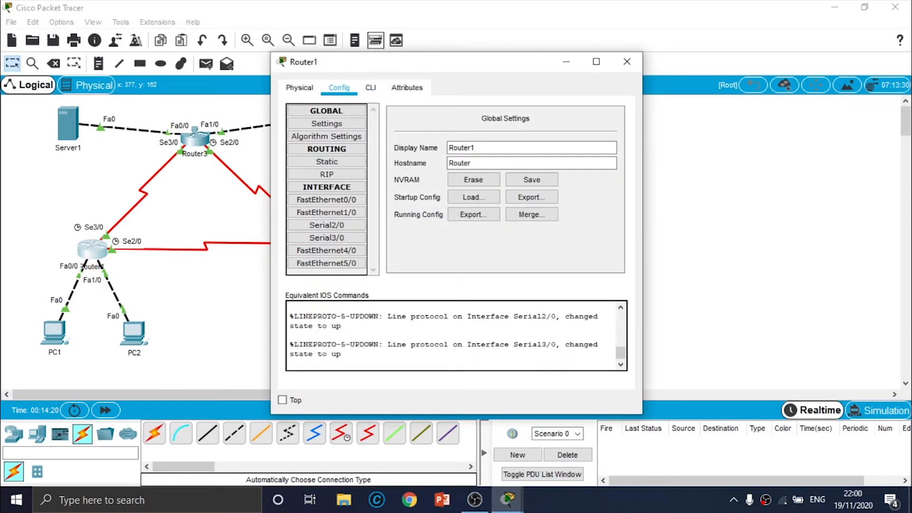
{"action": "left_click", "coordinate": [371, 87]}
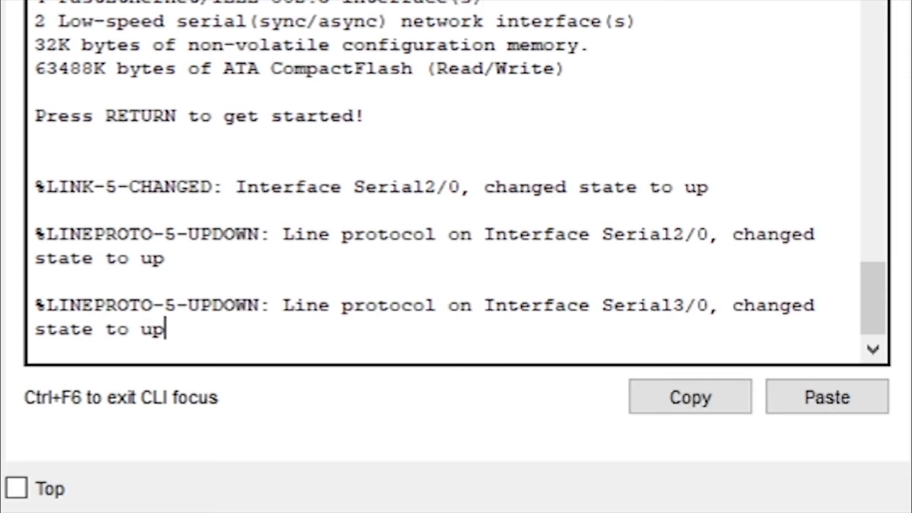
{"action": "key", "text": "Return"}
{"action": "type", "text": "show ip route"}
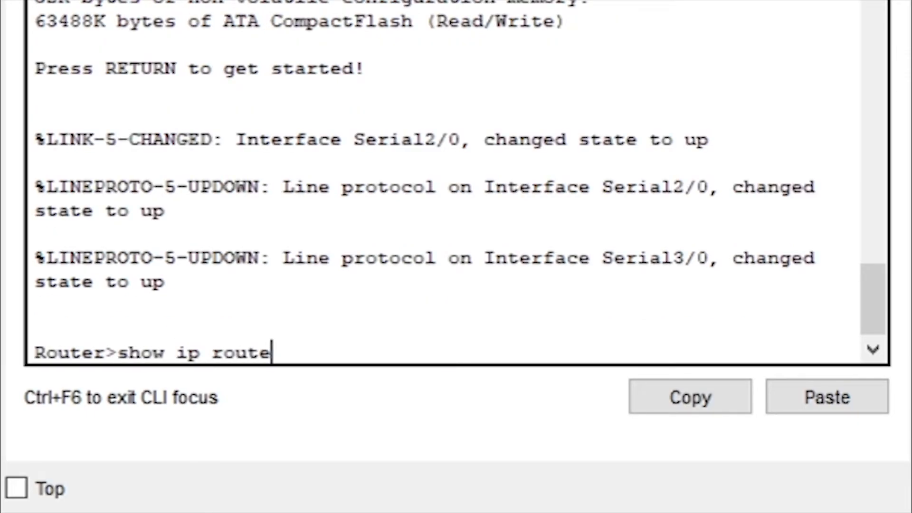
{"action": "key", "text": "Return"}
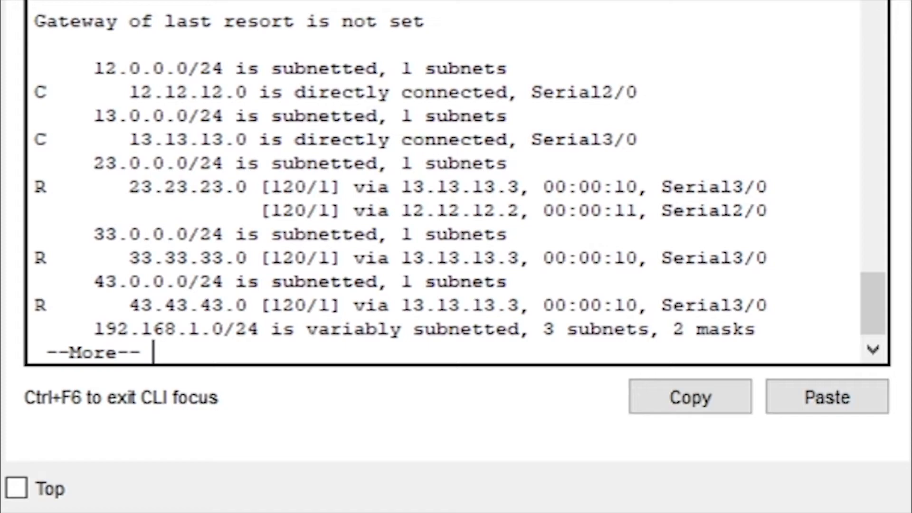
- Examine the 33.0.0.0/24, 43.0.0.0/24 and 192.168.1.128/25 entries in Router1's routing table, then close its window
{"action": "left_click_drag", "start_coordinate": [82, 233], "coordinate": [507, 234]}
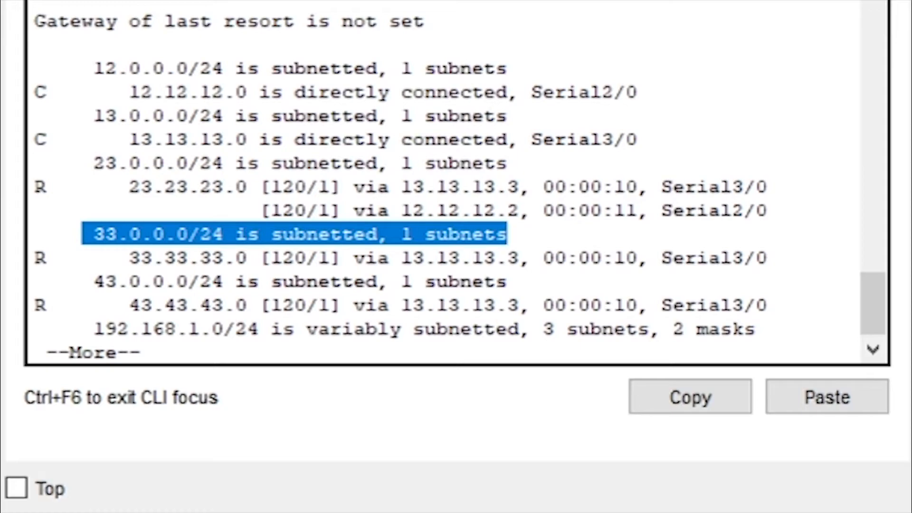
{"action": "left_click", "coordinate": [94, 281]}
{"action": "left_click_drag", "start_coordinate": [93, 281], "coordinate": [507, 281]}
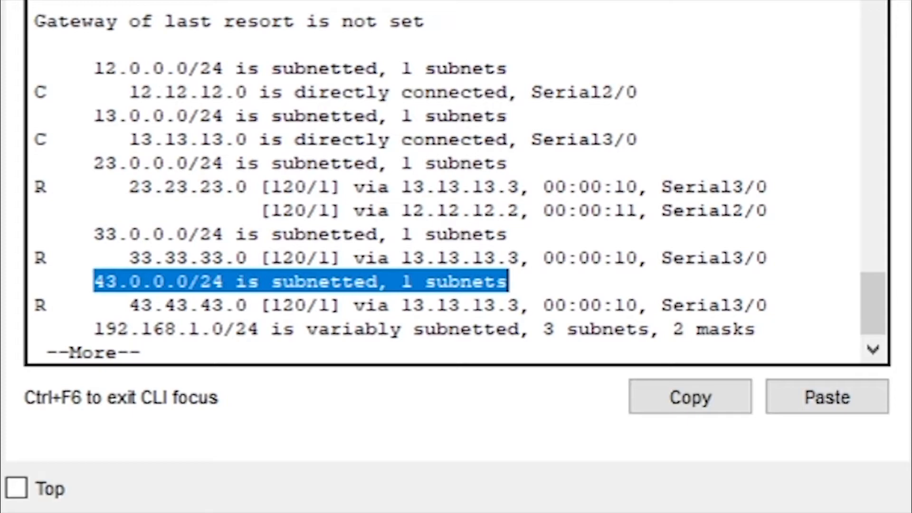
{"action": "left_click", "coordinate": [507, 281]}
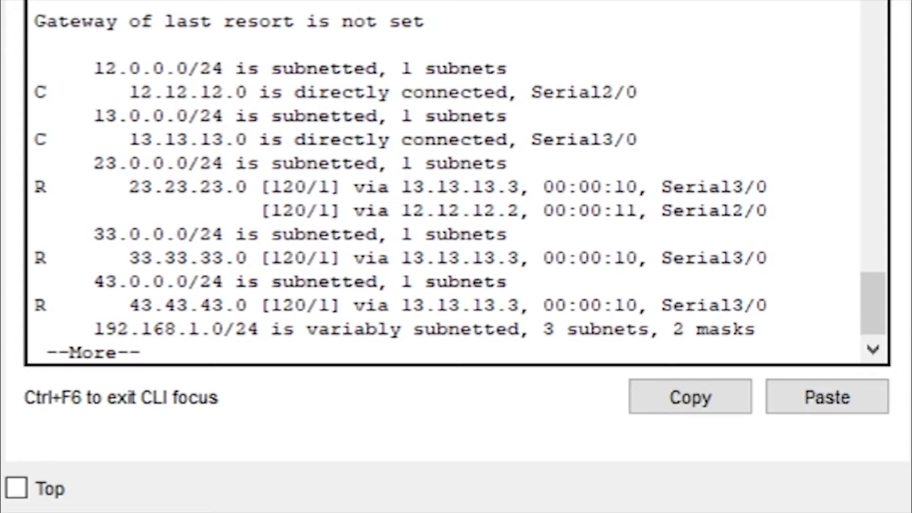
{"action": "key", "text": "Return"}
{"action": "key", "text": "Return"}
{"action": "key", "text": "Return"}
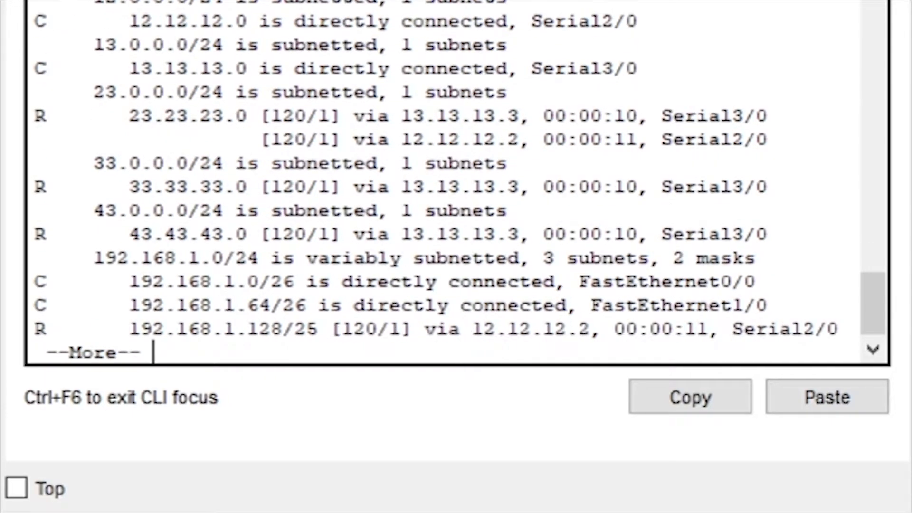
{"action": "left_click_drag", "start_coordinate": [129, 329], "coordinate": [590, 329]}
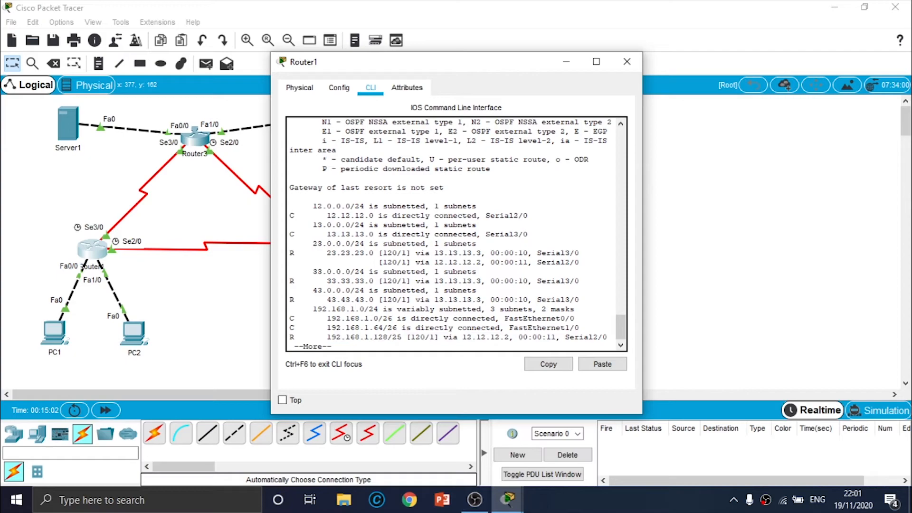
{"action": "left_click", "coordinate": [627, 61]}
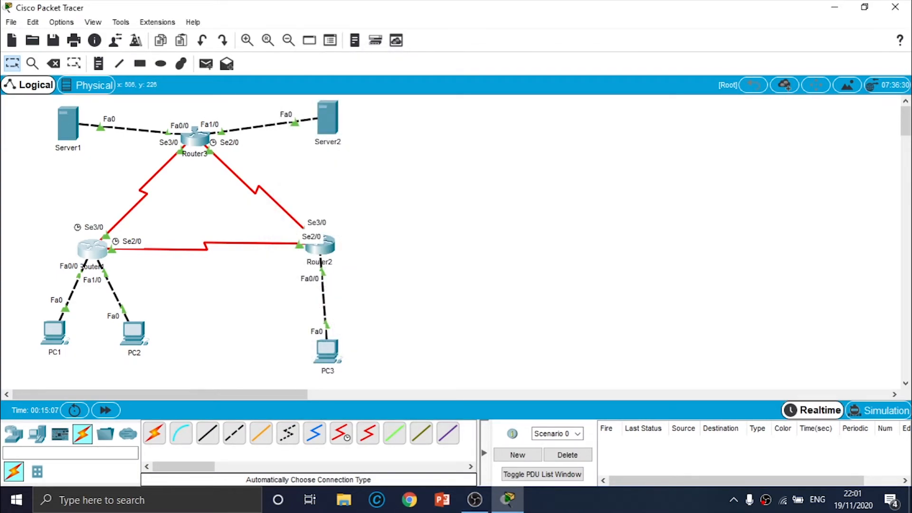
- Display Router2's routing table from its command line with show ip route
{"action": "left_click", "coordinate": [328, 247]}
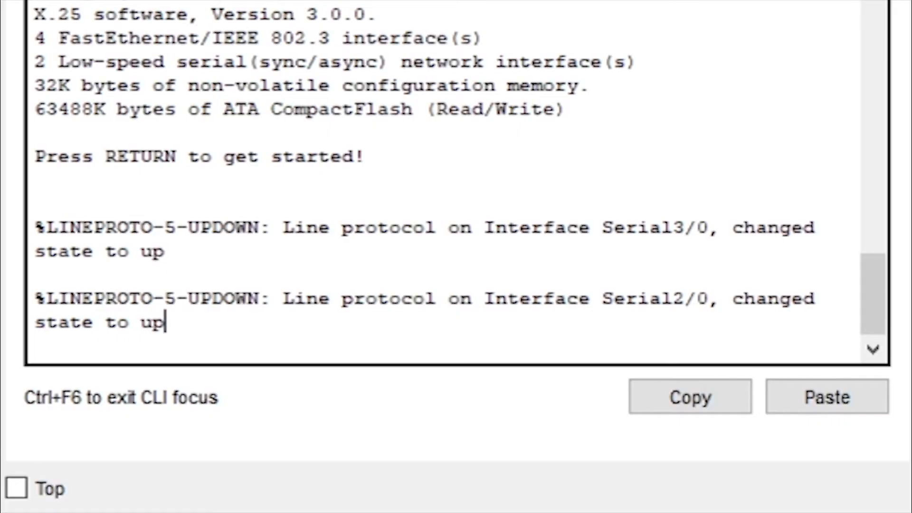
{"action": "key", "text": "Return"}
{"action": "type", "text": "s"}
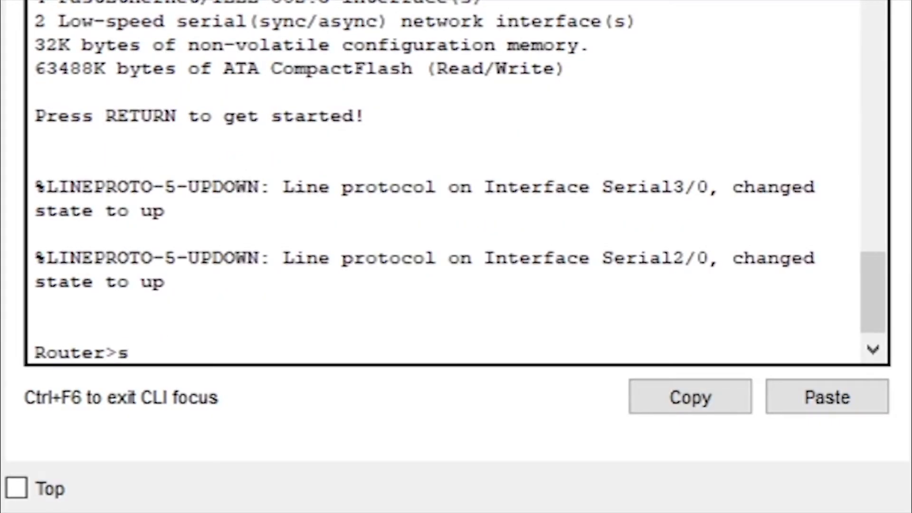
{"action": "type", "text": "how ip route"}
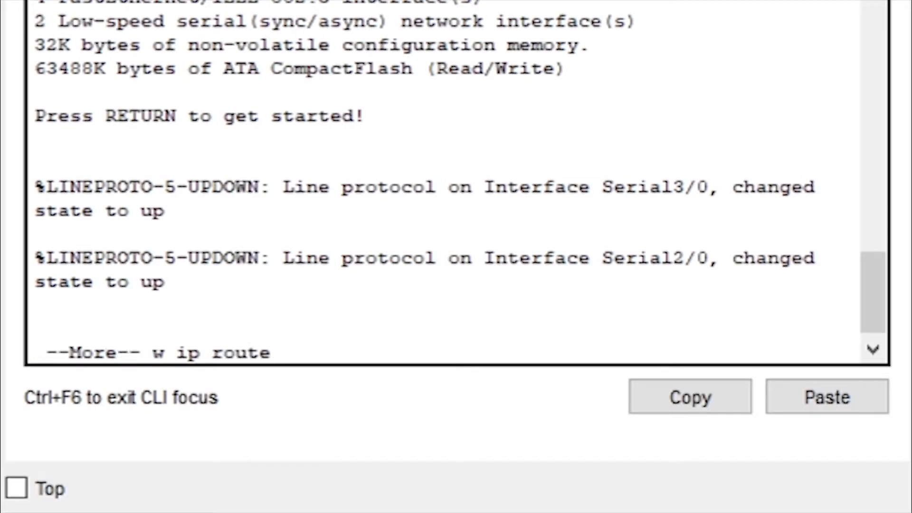
{"action": "key", "text": "Return"}
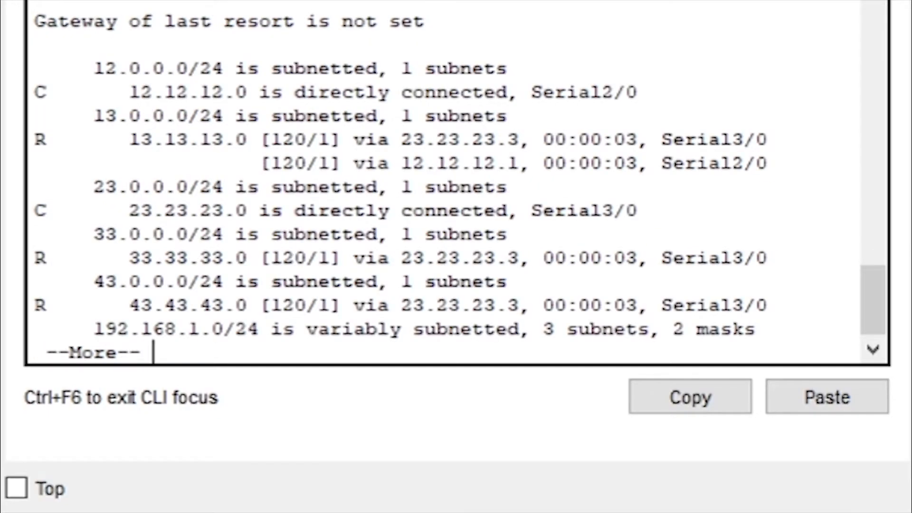
- Examine the 33.0.0.0/24, 43.0.0.0/24, 192.168.1.0/26 and 192.168.1.64/26 entries in Router2's routing table, then close its window
{"action": "left_click_drag", "start_coordinate": [94, 234], "coordinate": [379, 233]}
{"action": "left_click_drag", "start_coordinate": [94, 282], "coordinate": [379, 281]}
{"action": "key", "text": "Return"}
{"action": "key", "text": "Return"}
{"action": "key", "text": "Return"}
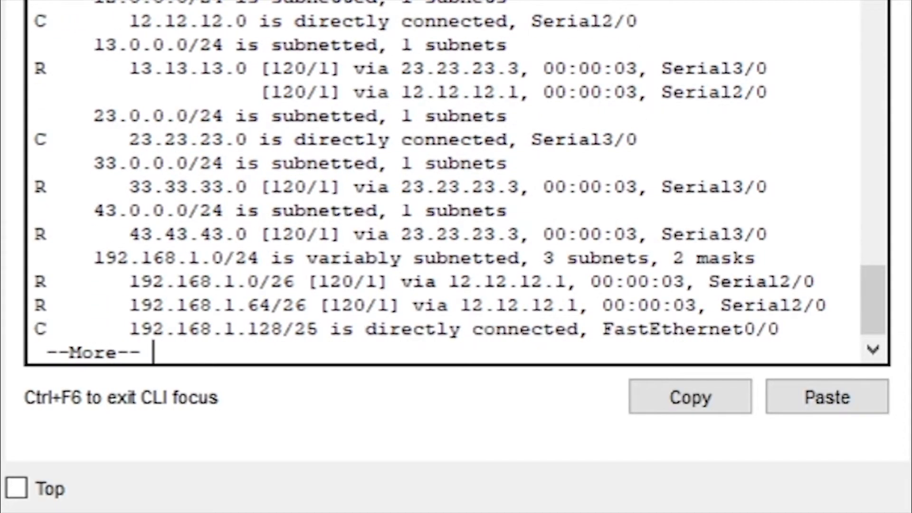
{"action": "left_click_drag", "start_coordinate": [129, 282], "coordinate": [296, 281]}
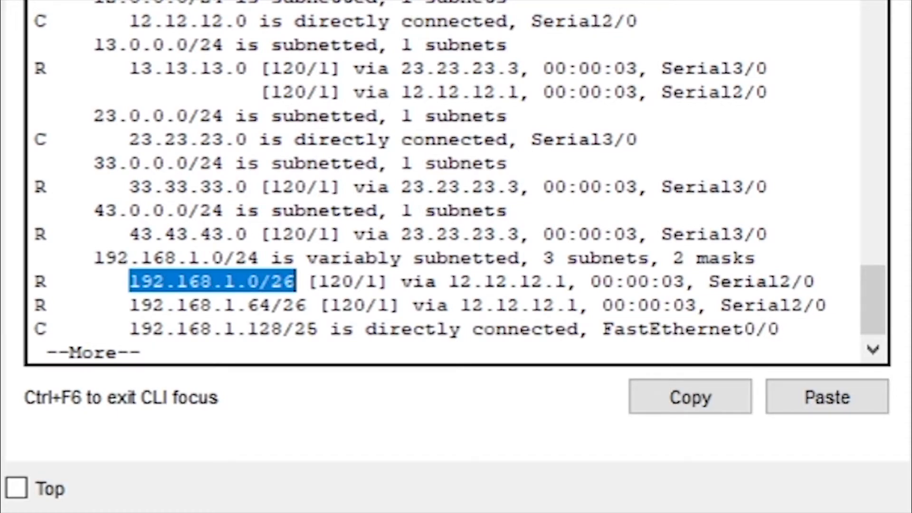
{"action": "left_click", "coordinate": [129, 305]}
{"action": "left_click_drag", "start_coordinate": [246, 305], "coordinate": [308, 305]}
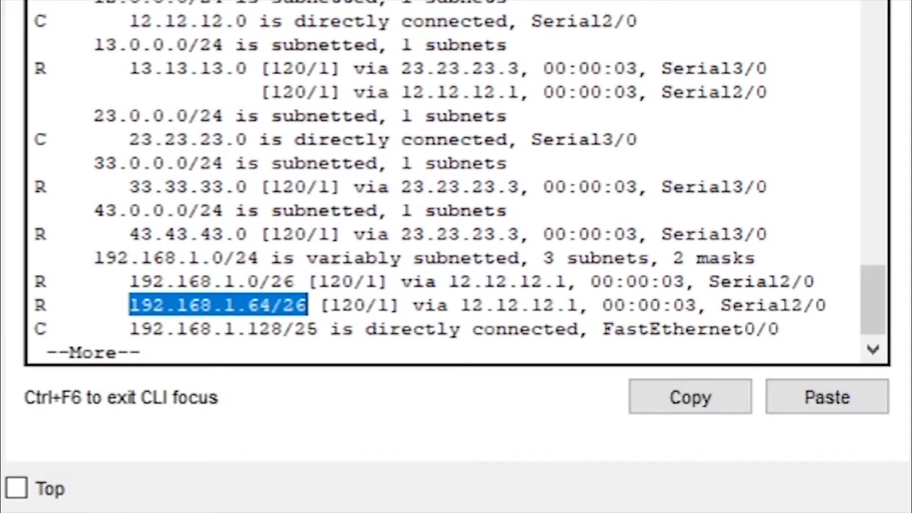
{"action": "left_click", "coordinate": [511, 116]}
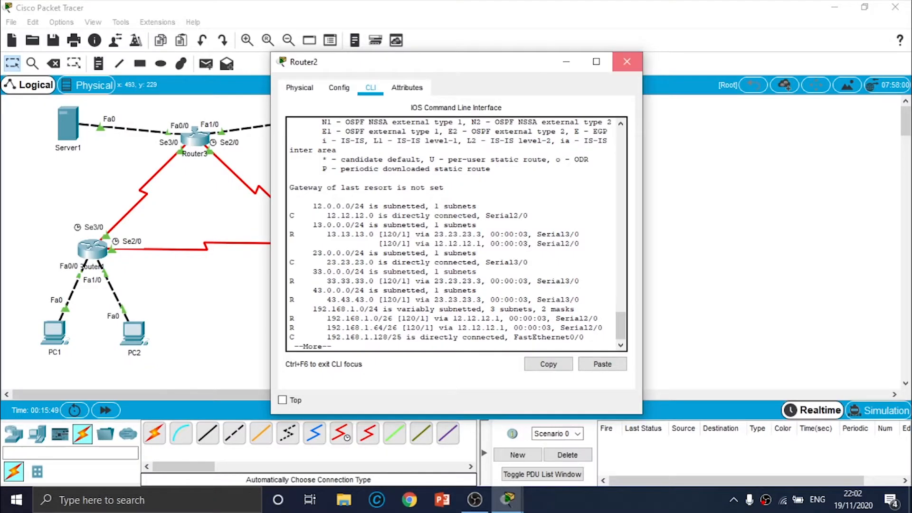
{"action": "left_click", "coordinate": [627, 61]}
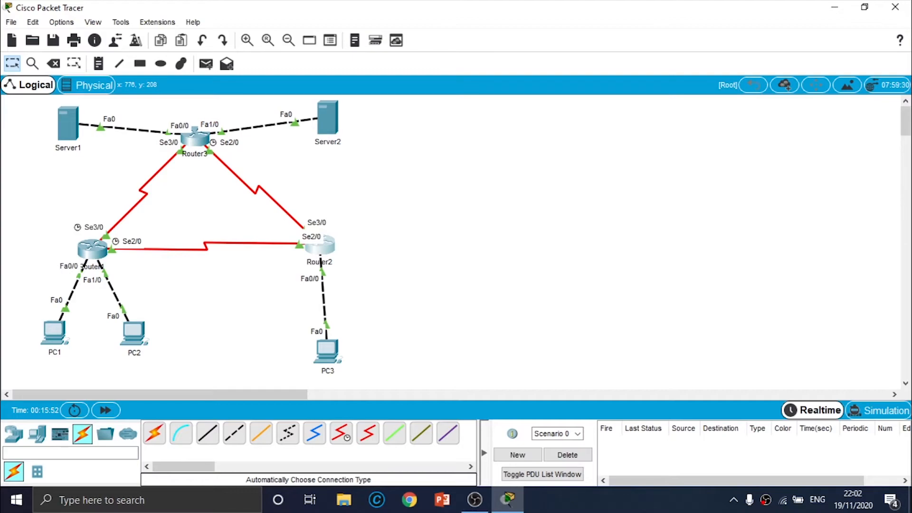
- Display Router3's routing table from its command line with show ip route
{"action": "left_click", "coordinate": [195, 138]}
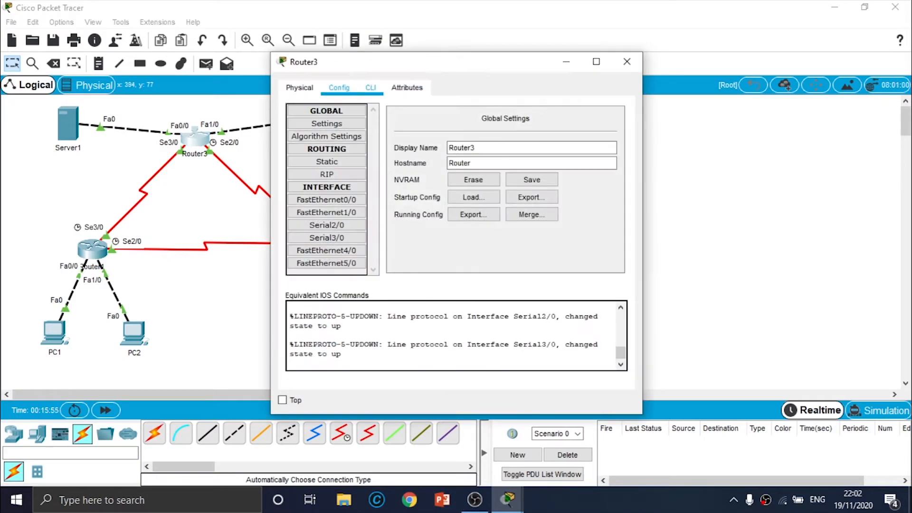
{"action": "left_click", "coordinate": [370, 87]}
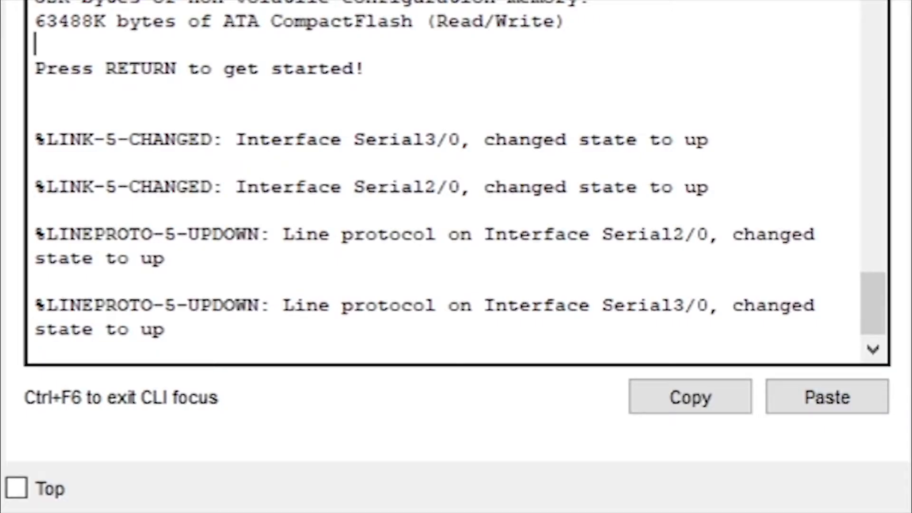
{"action": "key", "text": "Return"}
{"action": "type", "text": "show i"}
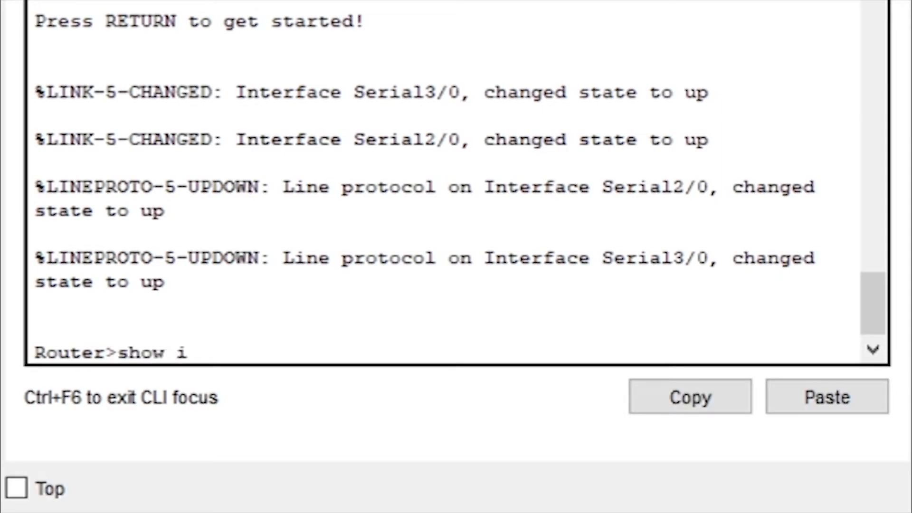
{"action": "type", "text": "p route"}
{"action": "key", "text": "Return"}
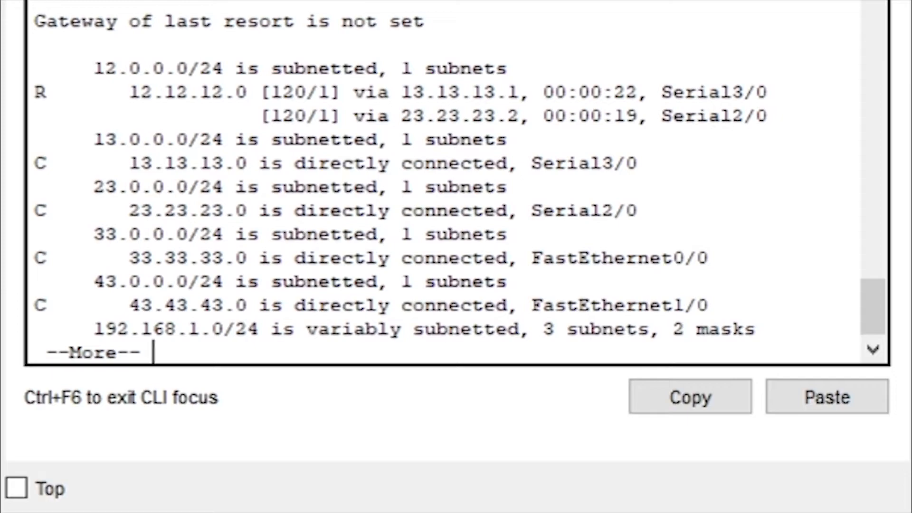
- Show the remaining entries of Router3's routing table and examine the 192.168.1.0/26, 192.168.1.64/26 and 192.168.1.128/25 routes with their next hops
{"action": "key", "text": "Return"}
{"action": "key", "text": "Return"}
{"action": "key", "text": "Return"}
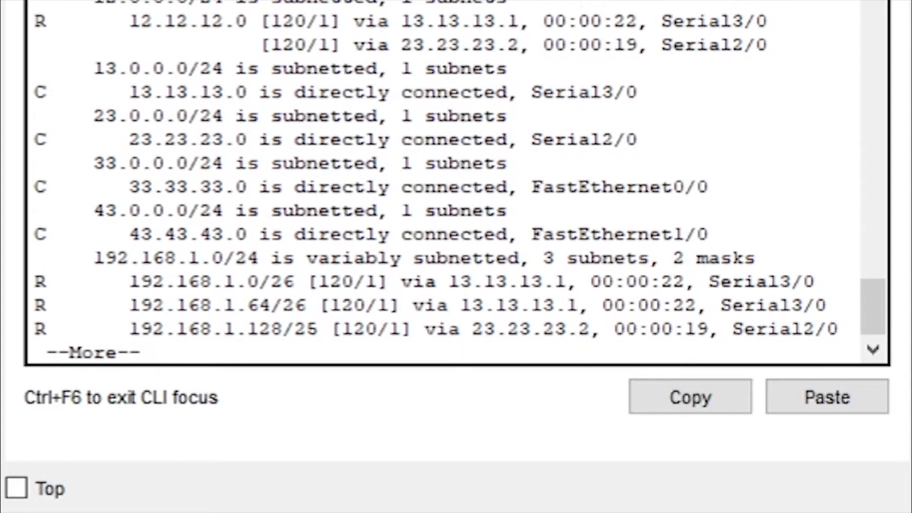
{"action": "left_click_drag", "start_coordinate": [129, 281], "coordinate": [567, 282]}
{"action": "left_click_drag", "start_coordinate": [129, 305], "coordinate": [569, 305]}
{"action": "left_click_drag", "start_coordinate": [129, 329], "coordinate": [592, 328]}
{"action": "left_click", "coordinate": [711, 234]}
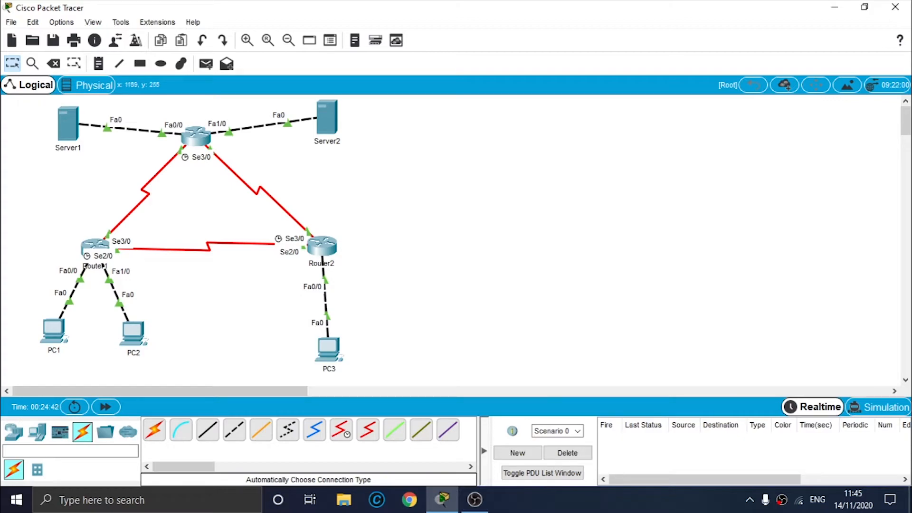
- Set up Simulation mode with a medium playback speed and an event filter showing only ICMP under IPv4
{"action": "key", "text": "shift+s"}
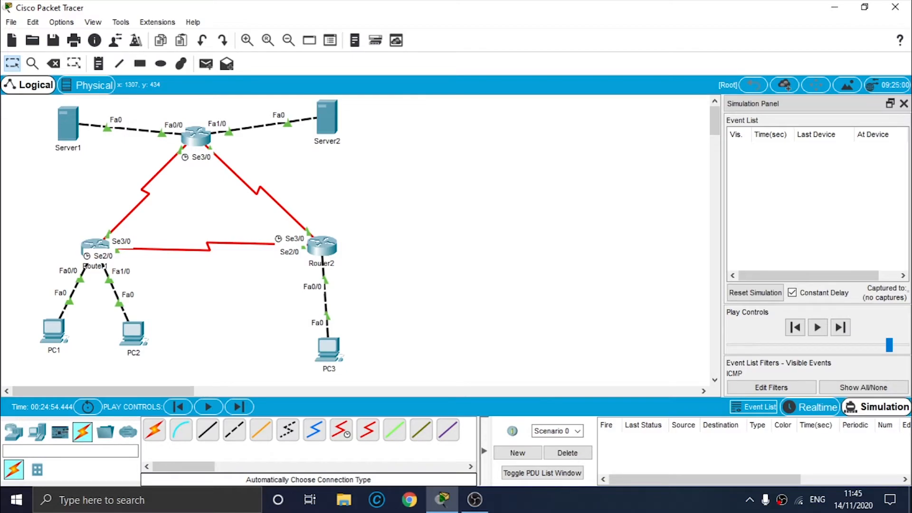
{"action": "left_click_drag", "start_coordinate": [889, 345], "coordinate": [821, 344]}
{"action": "left_click", "coordinate": [771, 387]}
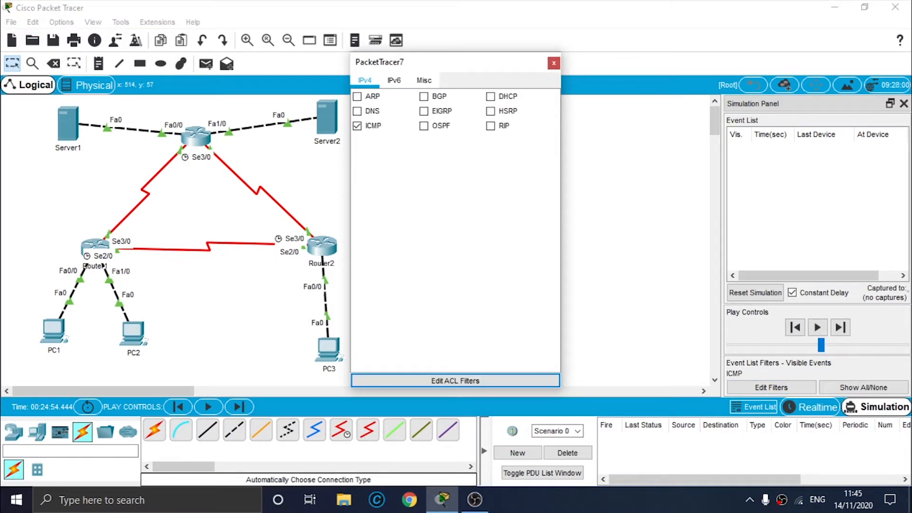
{"action": "left_click", "coordinate": [357, 126]}
{"action": "left_click", "coordinate": [553, 63]}
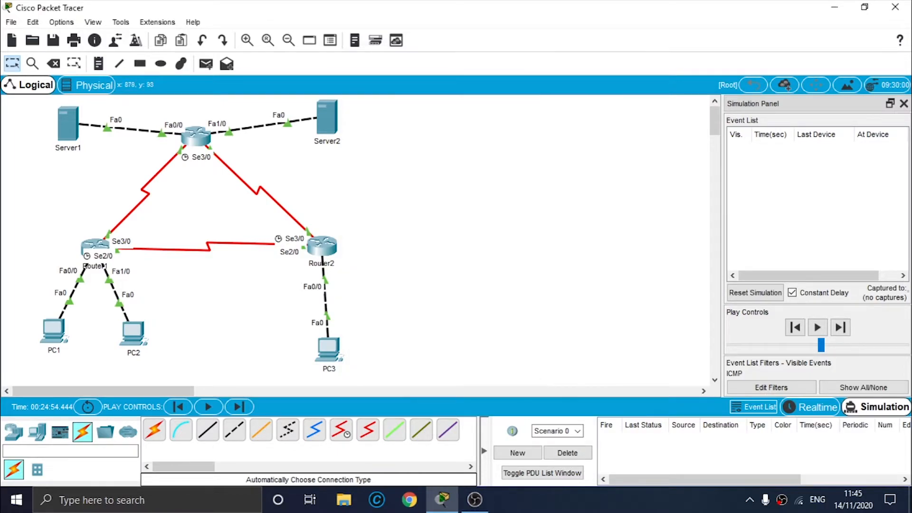
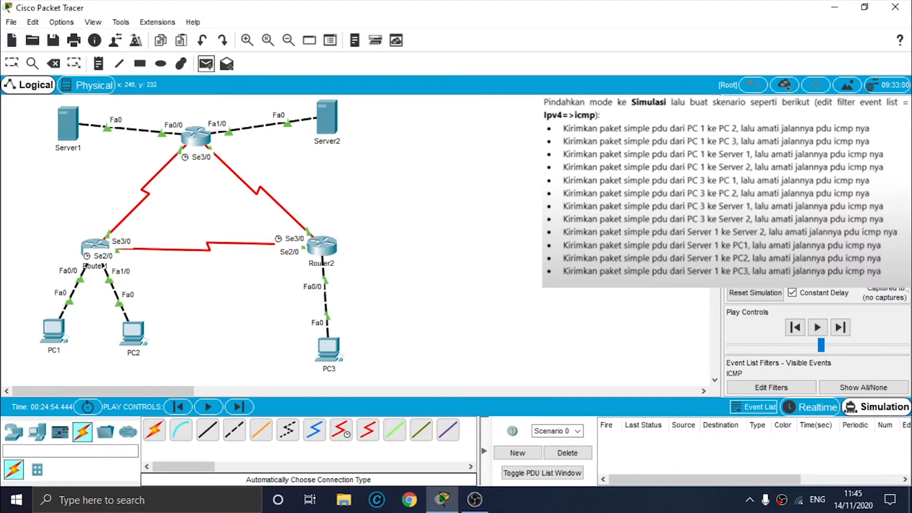
- Send a simple PDU from PC1 to PC2, advance it event by event until it returns, and delete the scenario
{"action": "left_click", "coordinate": [57, 333]}
{"action": "left_click", "coordinate": [133, 332]}
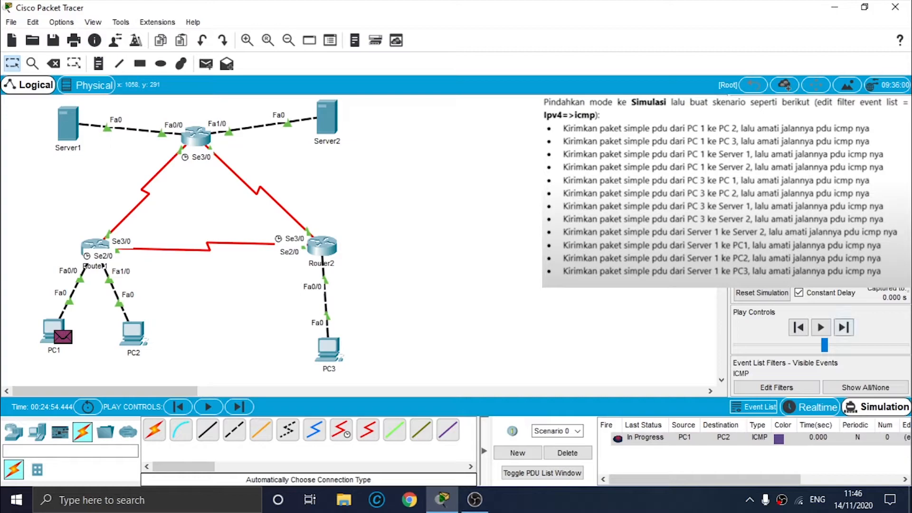
{"action": "left_click", "coordinate": [844, 327]}
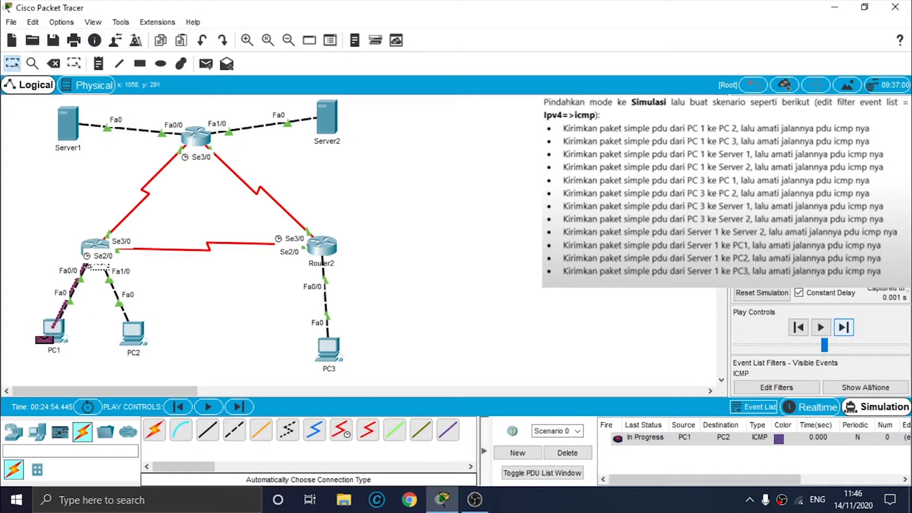
{"action": "left_click", "coordinate": [844, 327]}
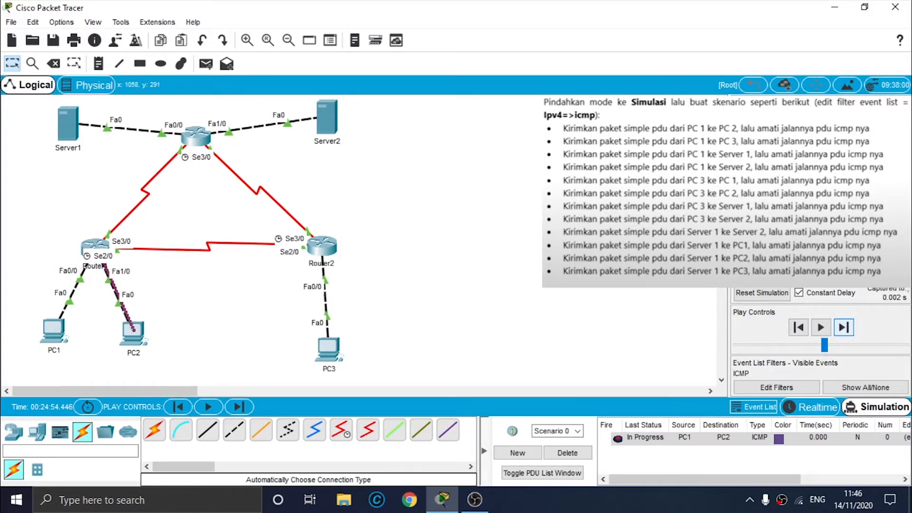
{"action": "left_click", "coordinate": [843, 327]}
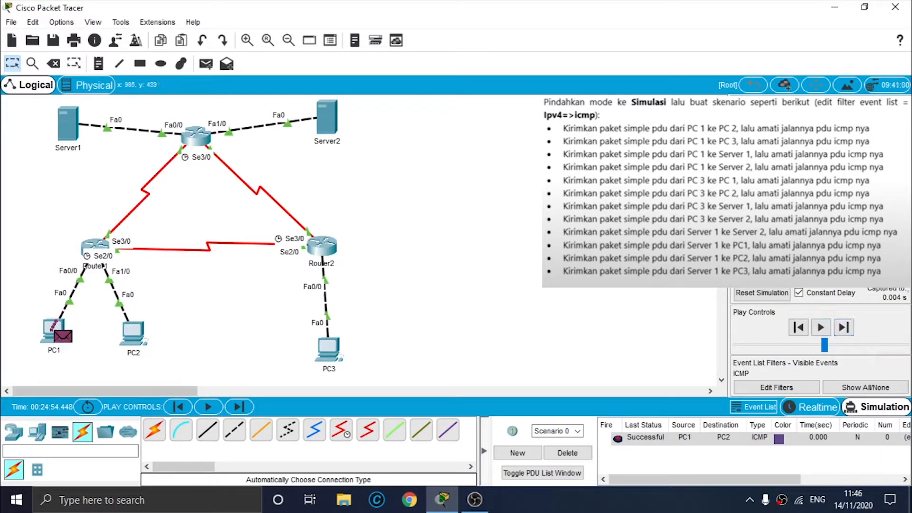
{"action": "left_click", "coordinate": [567, 452]}
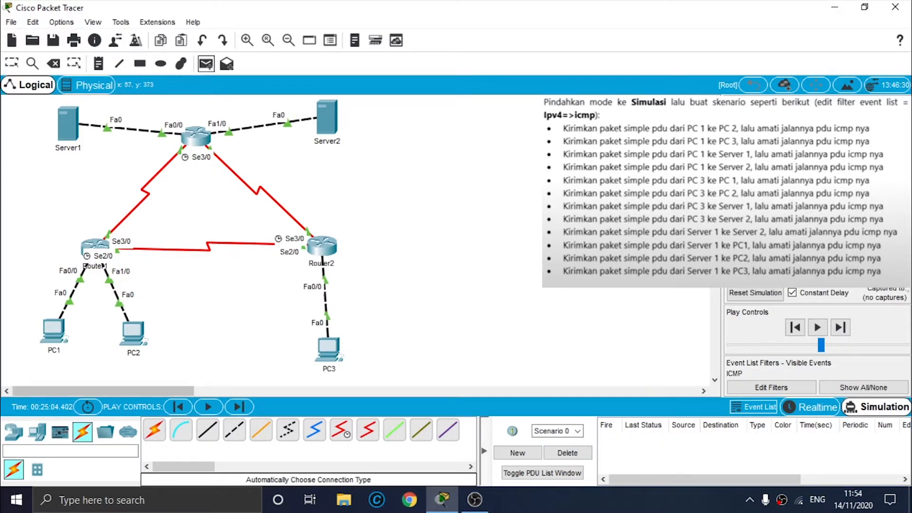
- Create a simple PDU from PC1 to PC3 and raise the simulation playback speed slightly
{"action": "left_click", "coordinate": [57, 333]}
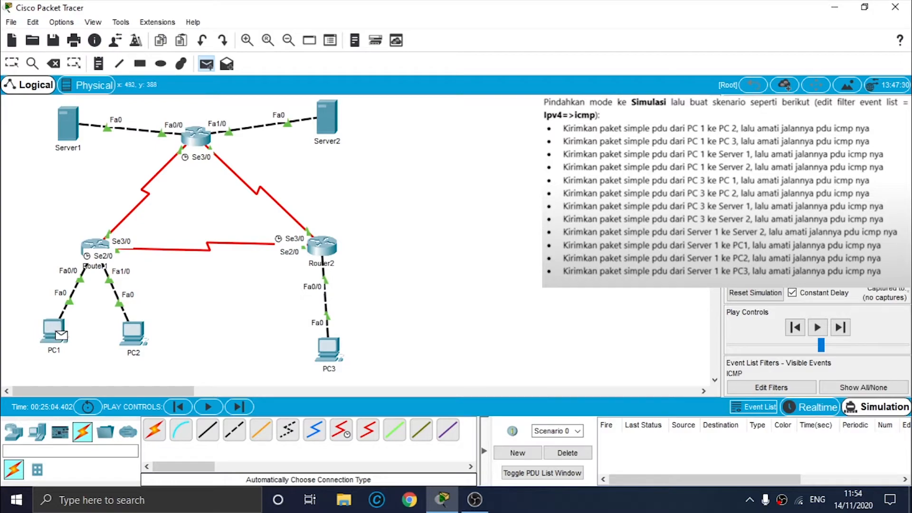
{"action": "left_click", "coordinate": [329, 349]}
{"action": "left_click_drag", "start_coordinate": [824, 346], "coordinate": [841, 345]}
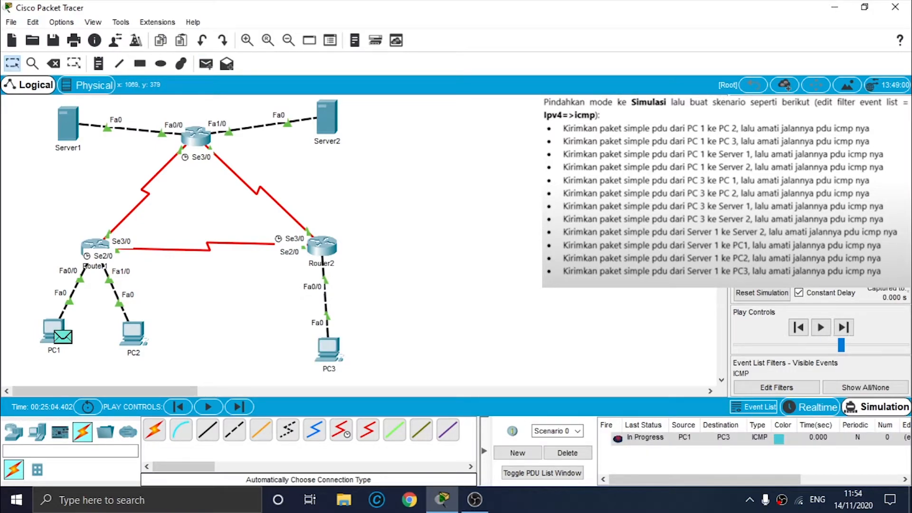
- Advance the PC1-to-PC3 PDU one event at a time until it returns to PC1, and delete the scenario
{"action": "left_click", "coordinate": [843, 327]}
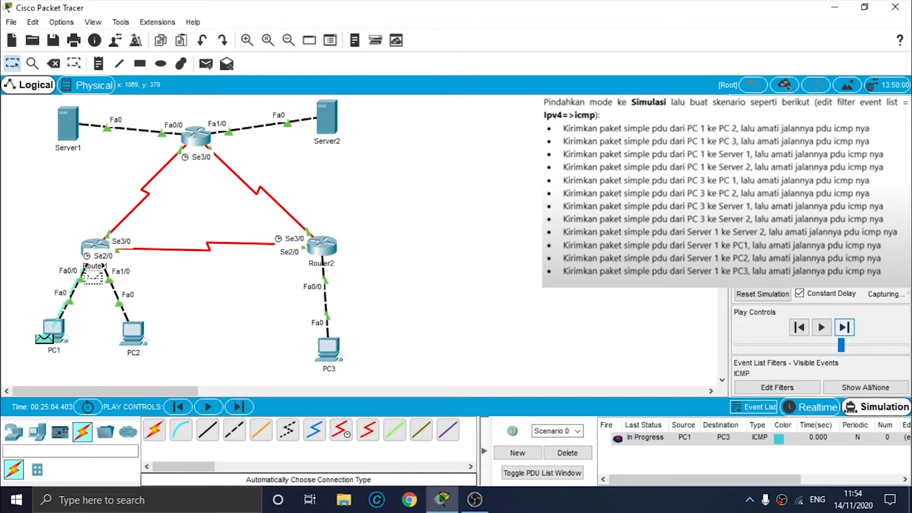
{"action": "left_click", "coordinate": [843, 327]}
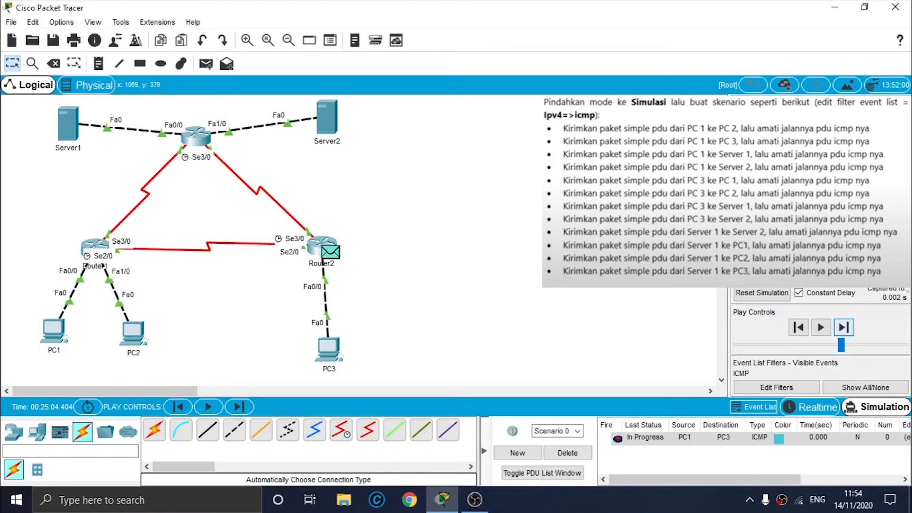
{"action": "left_click", "coordinate": [844, 327]}
{"action": "left_click", "coordinate": [843, 327]}
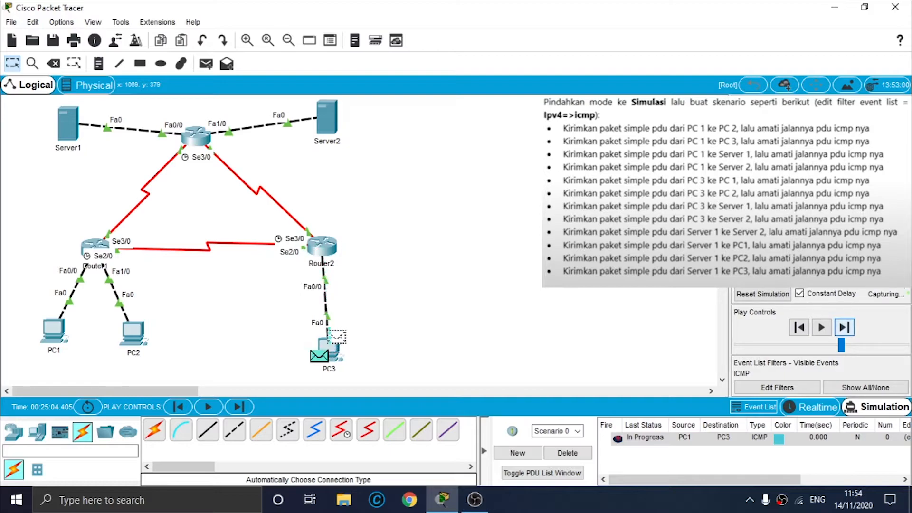
{"action": "left_click", "coordinate": [844, 327]}
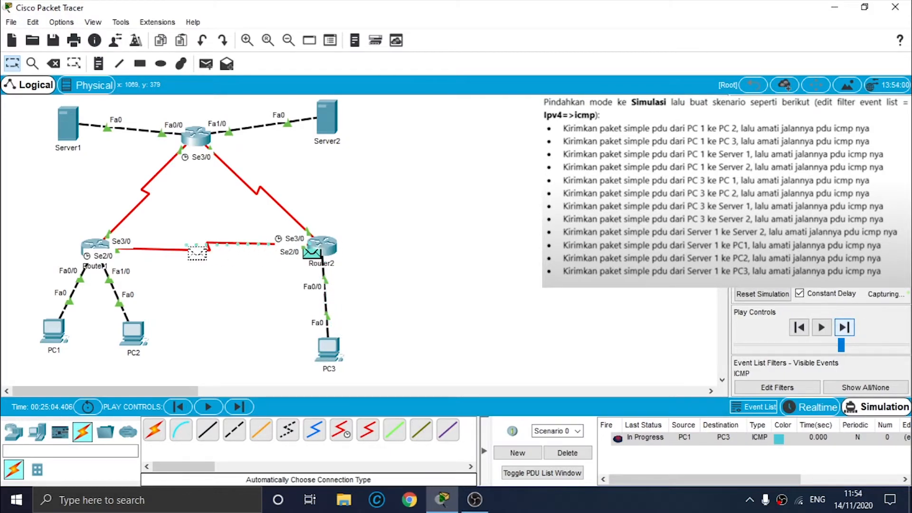
{"action": "left_click", "coordinate": [843, 327]}
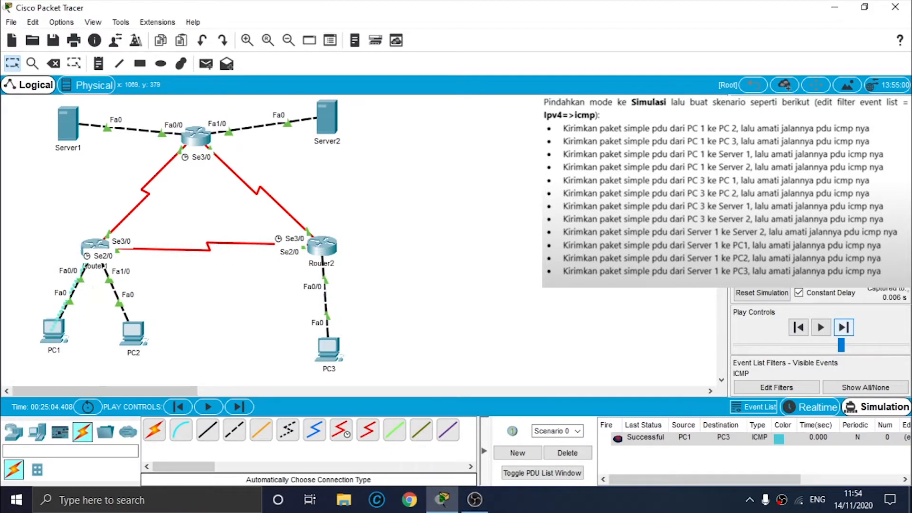
{"action": "left_click", "coordinate": [567, 453]}
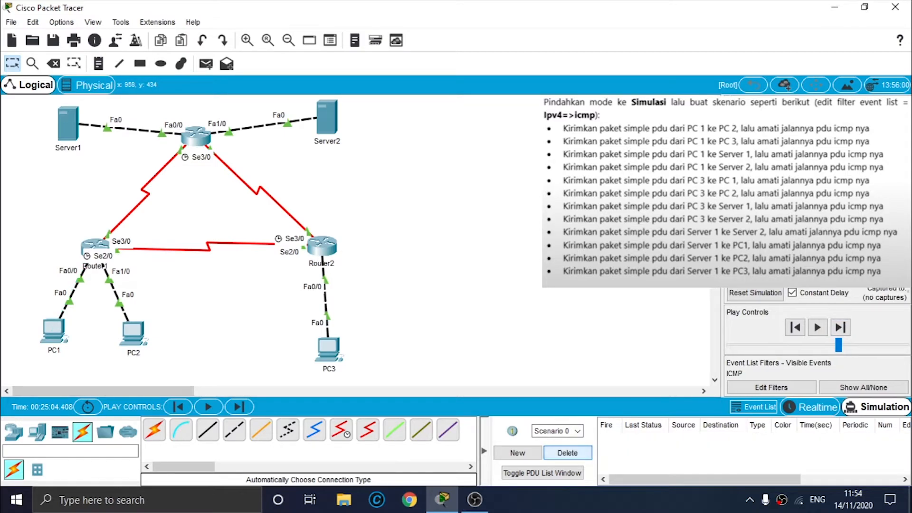
- Send a simple PDU from PC1 to Server1, advance it hop by hop until it returns, and delete the scenario
{"action": "key", "text": "p"}
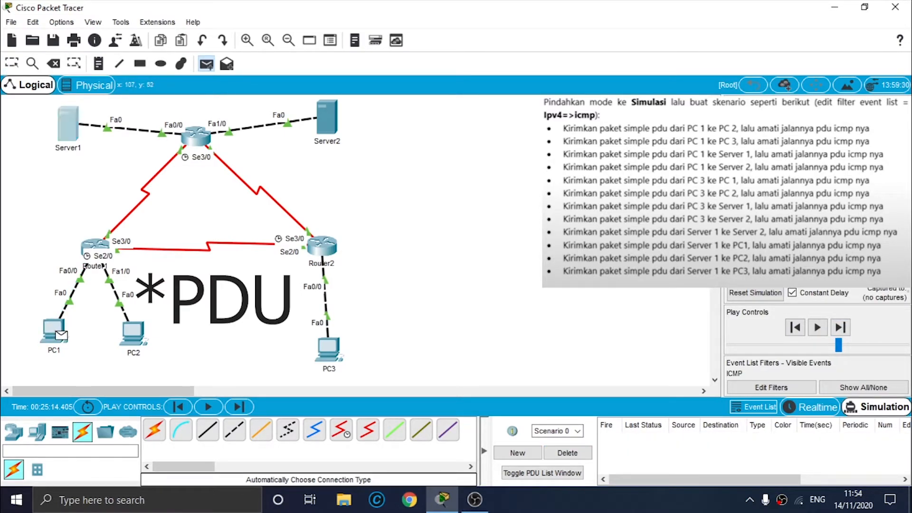
{"action": "left_click", "coordinate": [68, 122]}
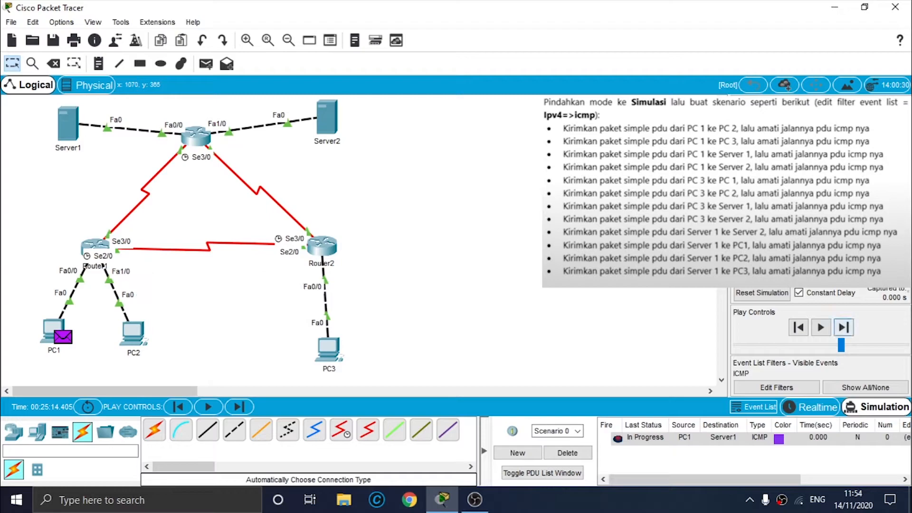
{"action": "left_click", "coordinate": [844, 327]}
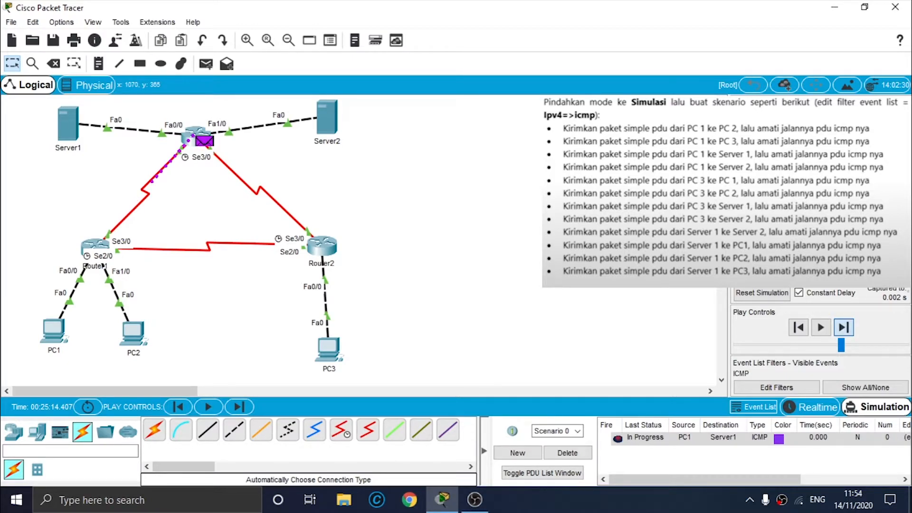
{"action": "left_click", "coordinate": [843, 327]}
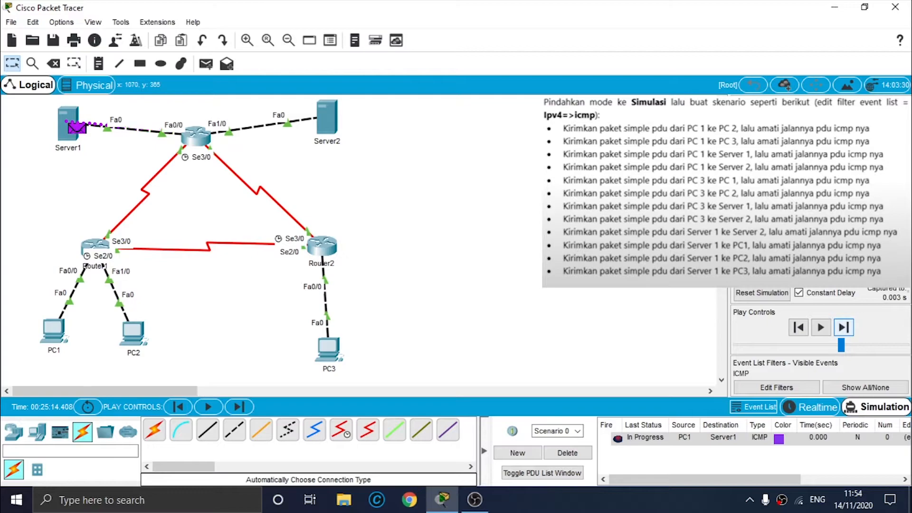
{"action": "left_click", "coordinate": [844, 327]}
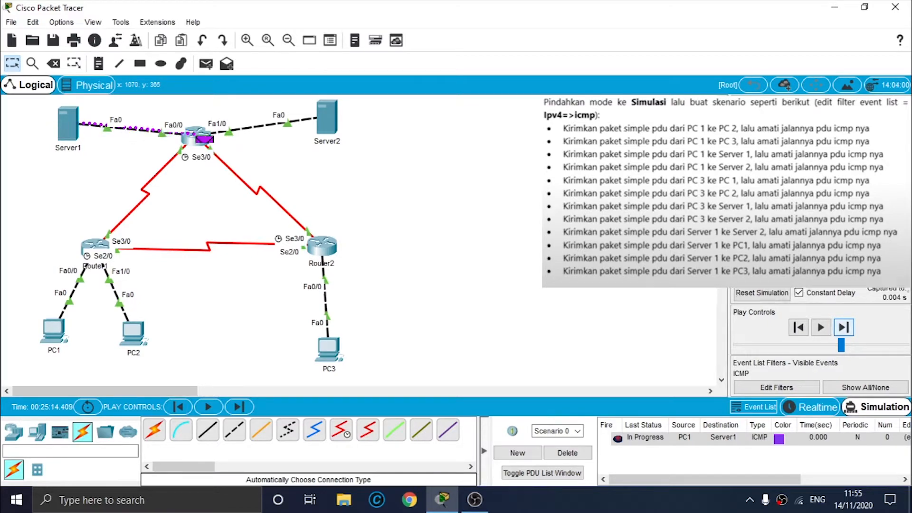
{"action": "left_click", "coordinate": [844, 327]}
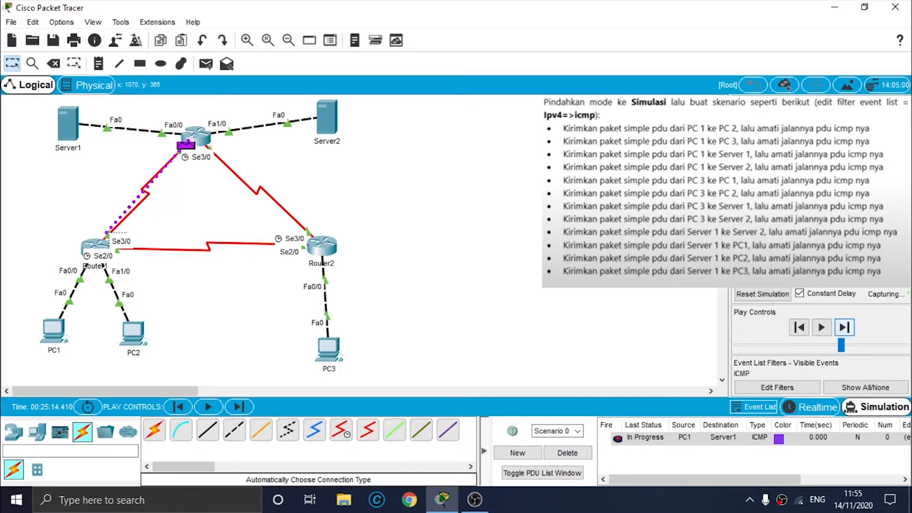
{"action": "left_click", "coordinate": [844, 327]}
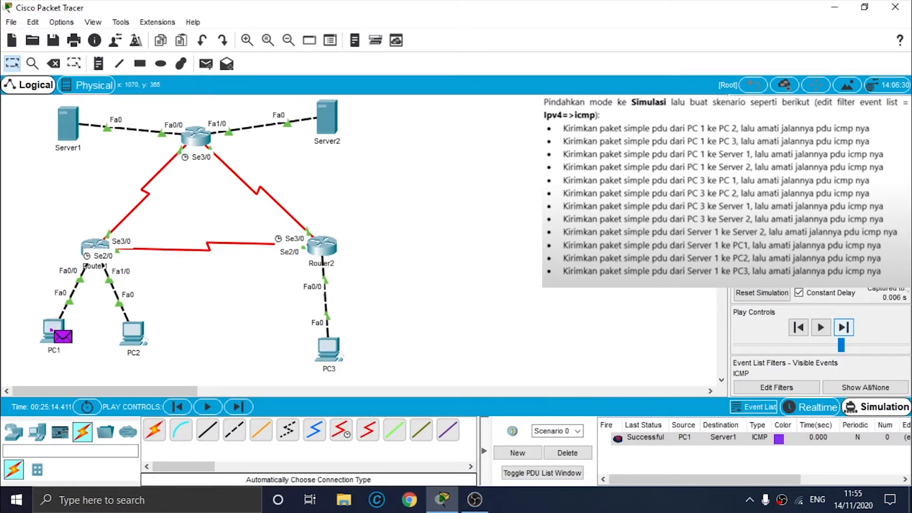
{"action": "left_click", "coordinate": [567, 453]}
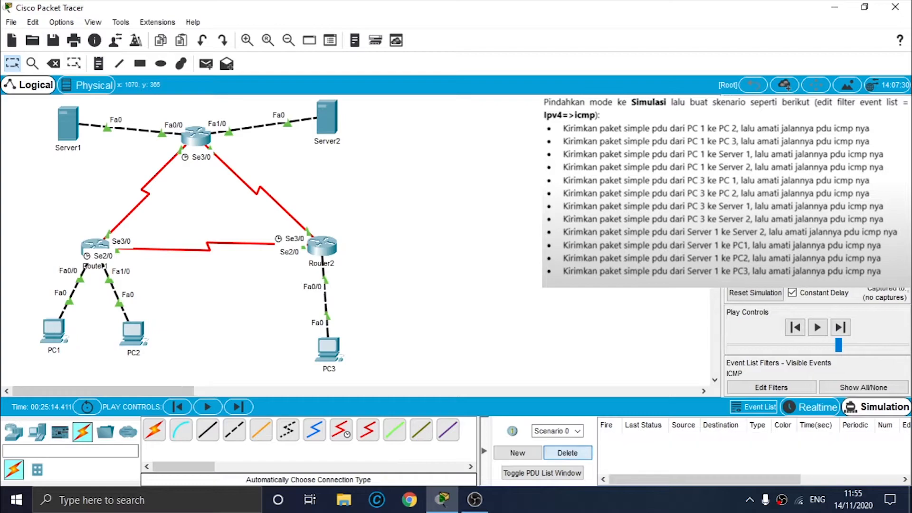
- Send a simple PDU from PC1 to Server2, advance it hop by hop until it returns, and delete the scenario
{"action": "left_click", "coordinate": [206, 64]}
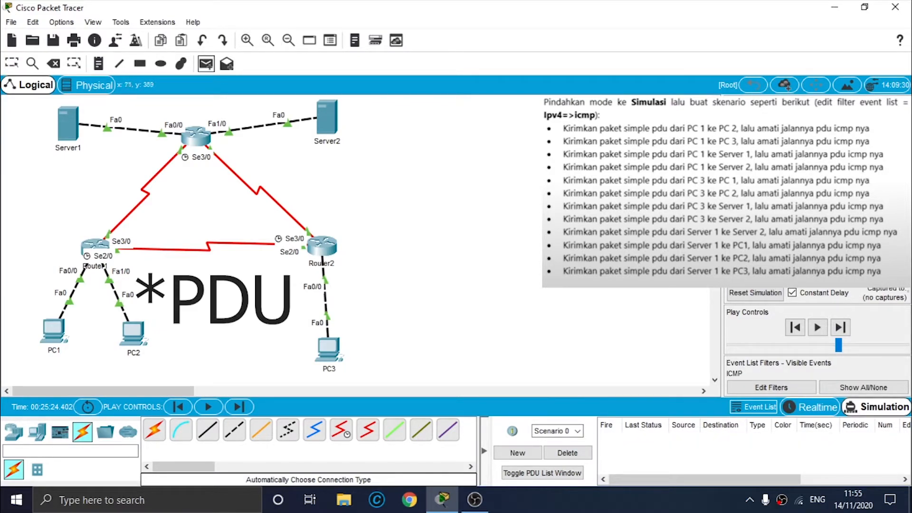
{"action": "left_click", "coordinate": [53, 330]}
{"action": "left_click", "coordinate": [327, 116]}
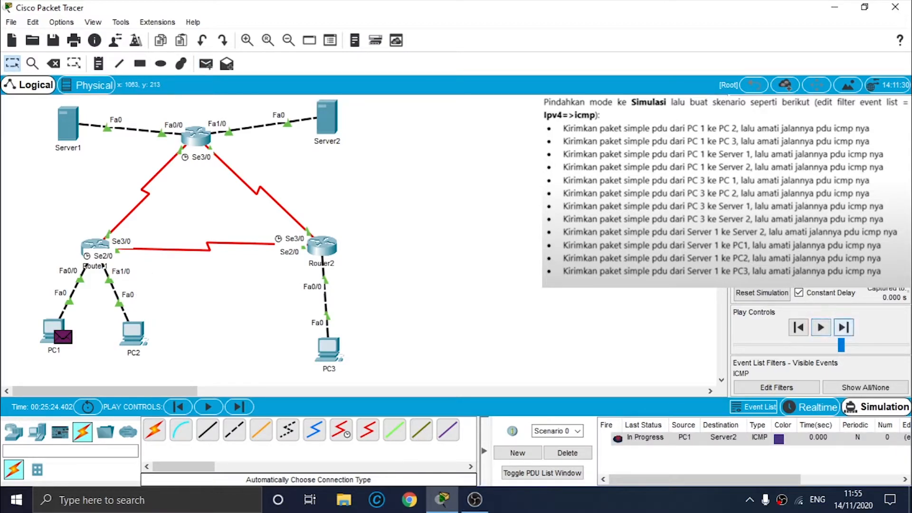
{"action": "left_click", "coordinate": [843, 327]}
{"action": "left_click", "coordinate": [844, 327]}
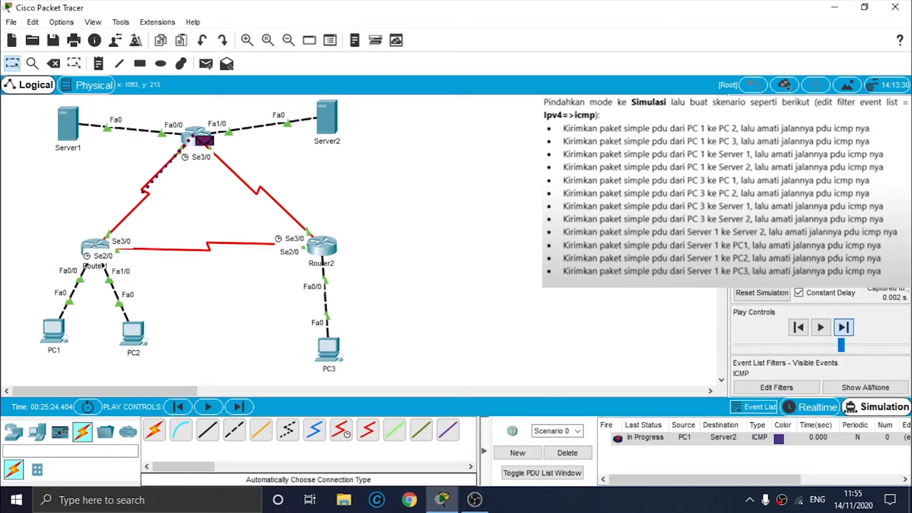
{"action": "left_click", "coordinate": [843, 327]}
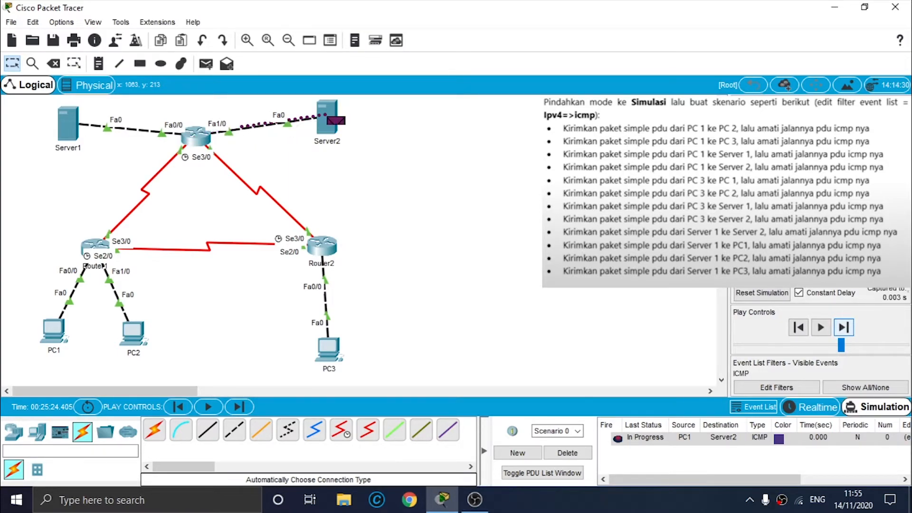
{"action": "left_click", "coordinate": [844, 327]}
{"action": "left_click", "coordinate": [844, 328]}
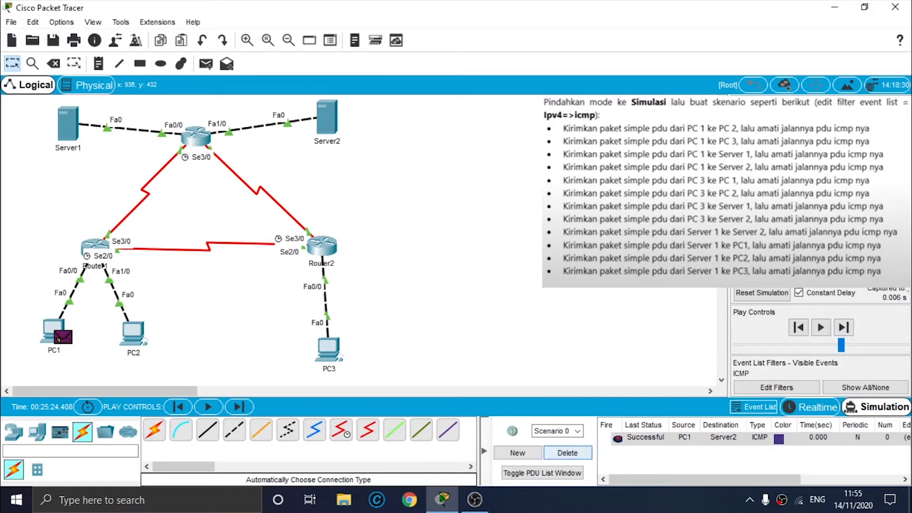
{"action": "left_click", "coordinate": [568, 453]}
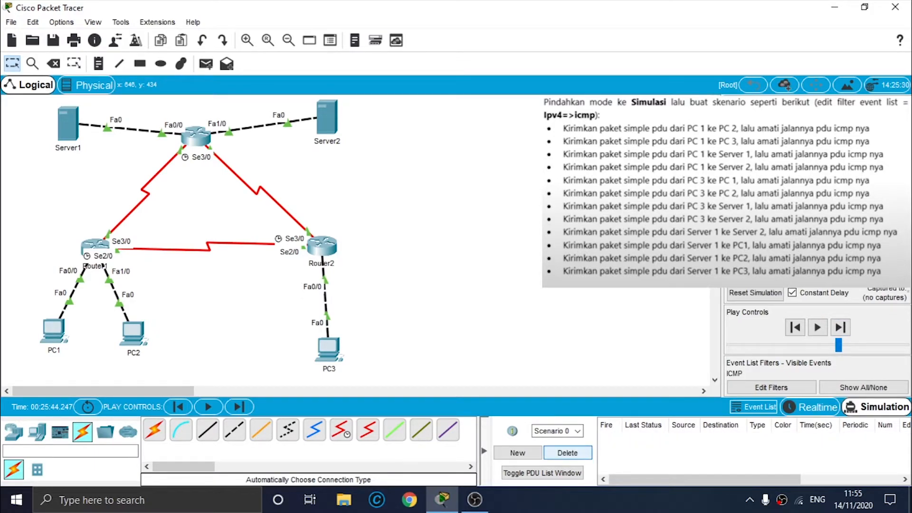
- Send a simple PDU from PC3 to PC1, advancing it event by event until it returns to PC3, and delete the scenario
{"action": "left_click", "coordinate": [206, 64]}
{"action": "left_click", "coordinate": [330, 349]}
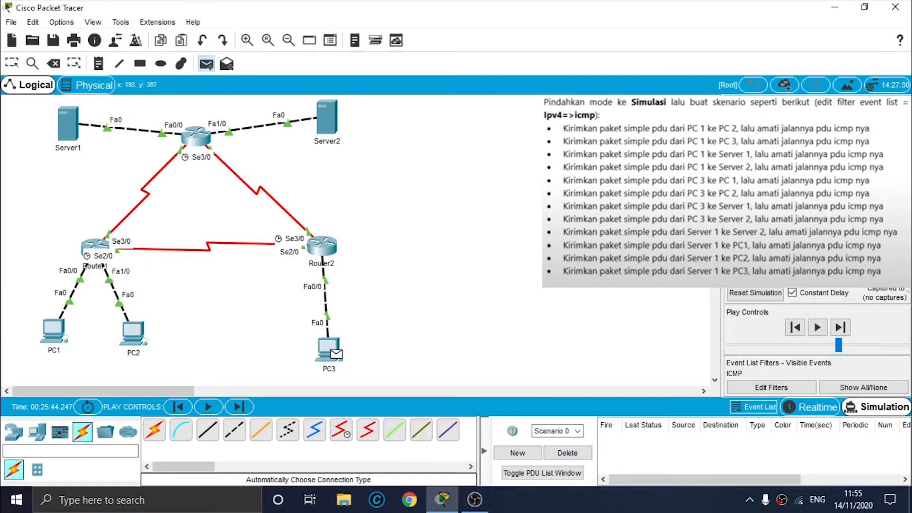
{"action": "left_click", "coordinate": [54, 331]}
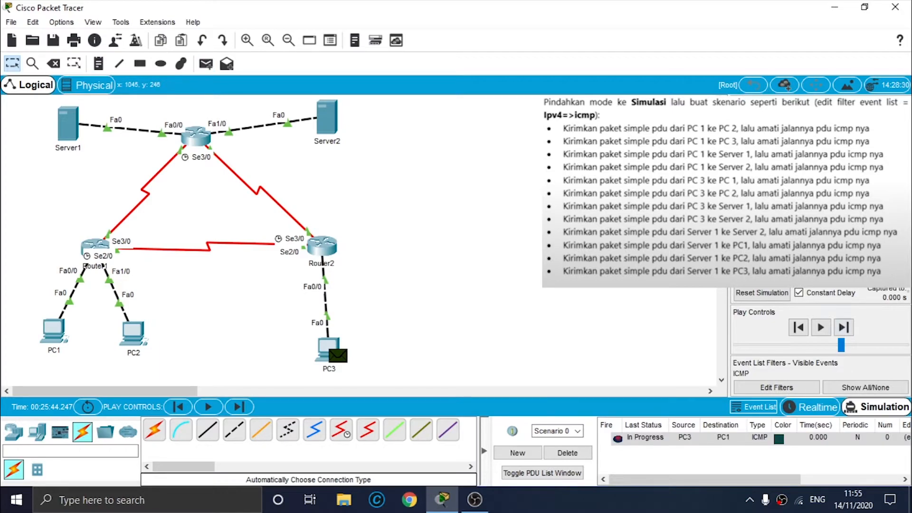
{"action": "left_click", "coordinate": [843, 327]}
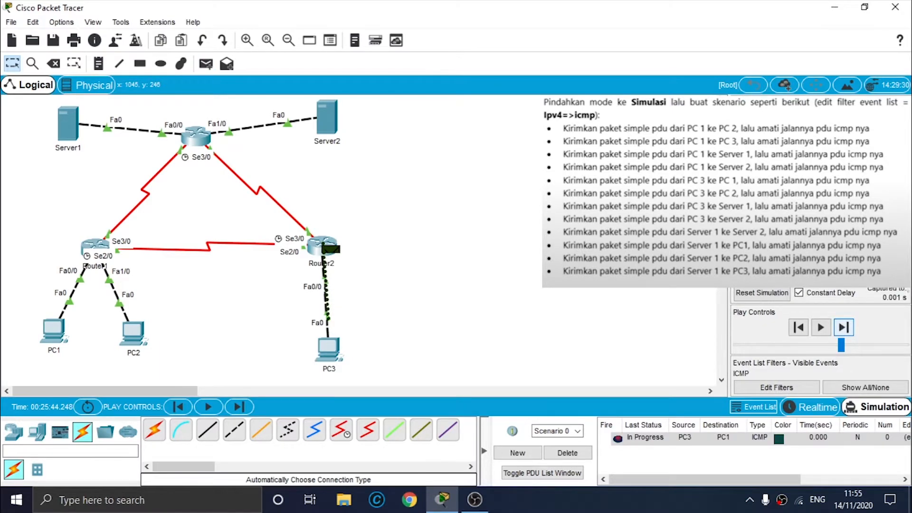
{"action": "left_click", "coordinate": [843, 327]}
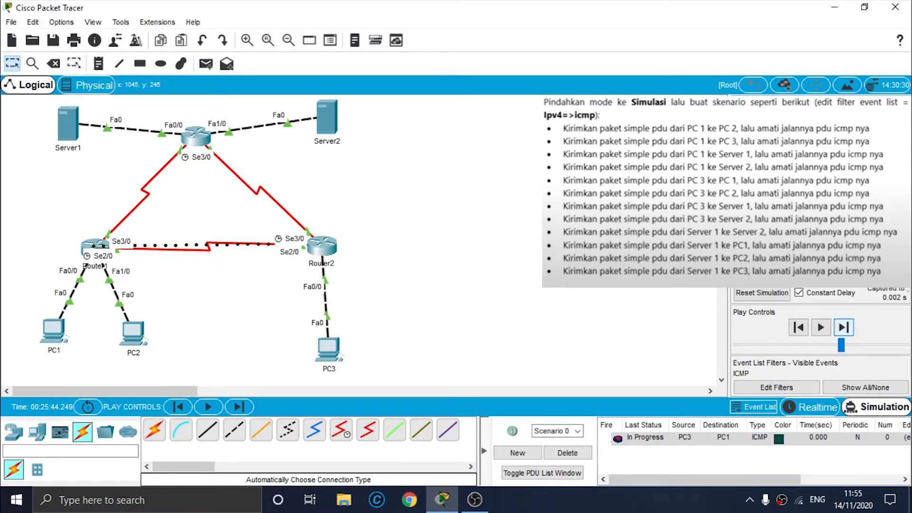
{"action": "left_click", "coordinate": [844, 327]}
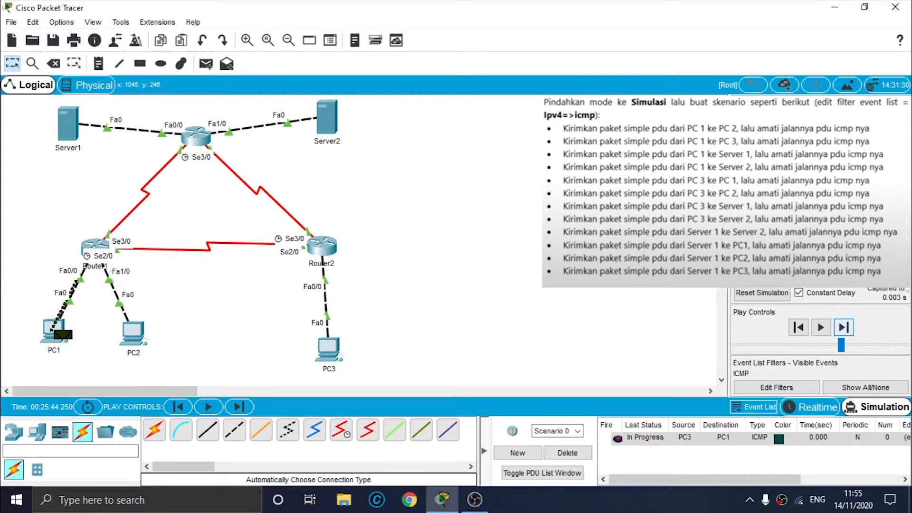
{"action": "left_click", "coordinate": [844, 326]}
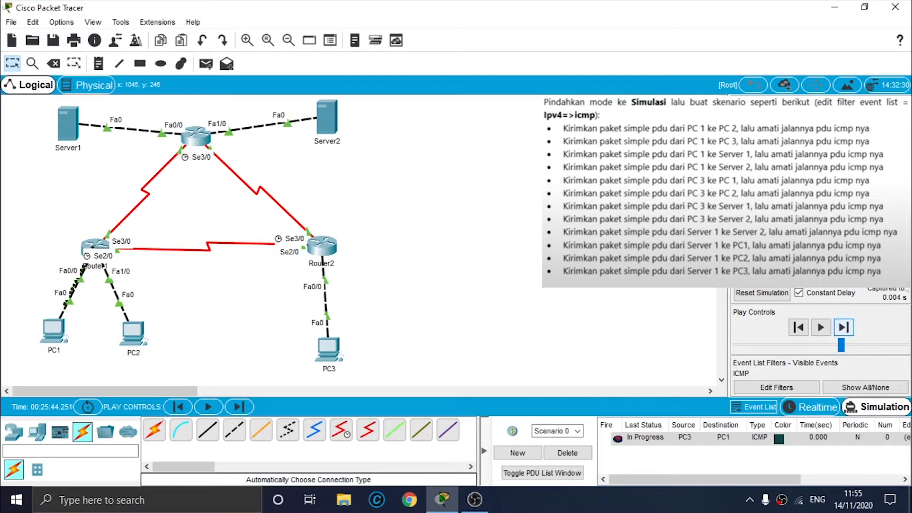
{"action": "left_click", "coordinate": [843, 327]}
{"action": "left_click", "coordinate": [844, 326]}
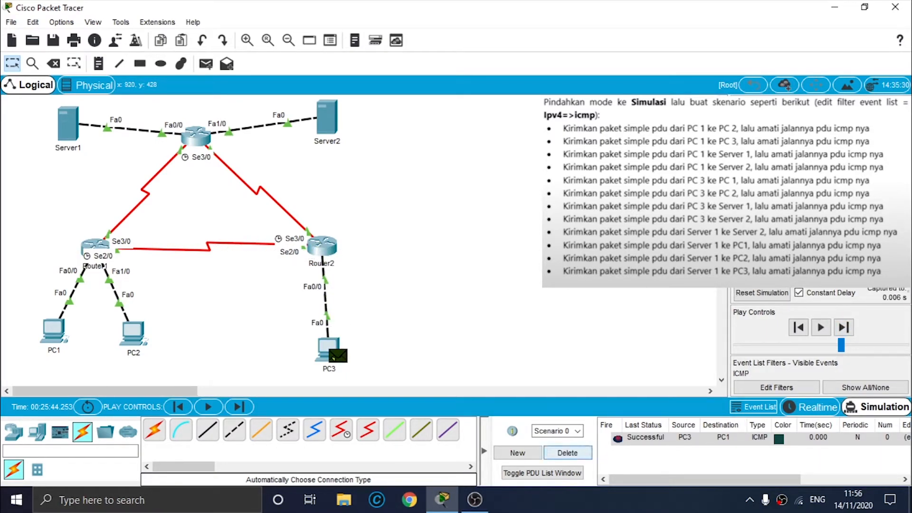
{"action": "left_click", "coordinate": [567, 453]}
- Send a simple PDU from PC3 to PC2, advancing it event by event until it returns to PC3, and delete the scenario
{"action": "left_click", "coordinate": [206, 63]}
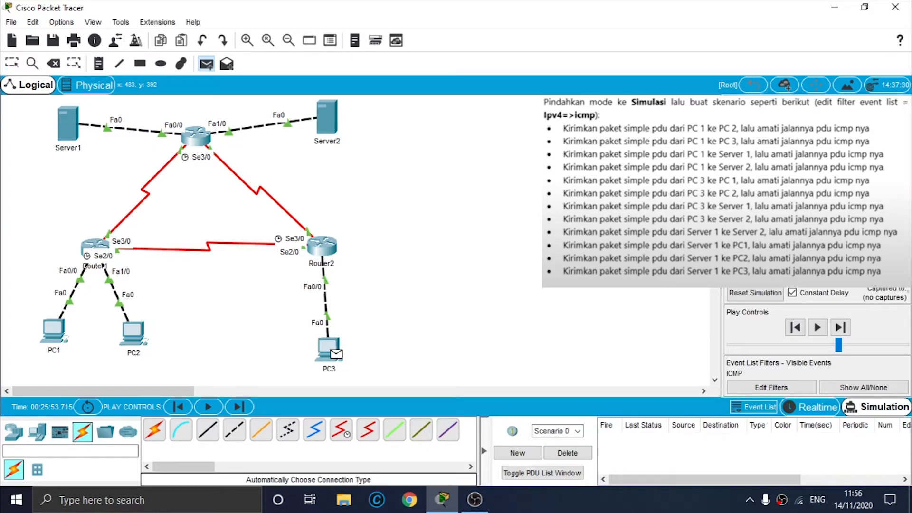
{"action": "left_click", "coordinate": [333, 351]}
{"action": "left_click", "coordinate": [133, 332]}
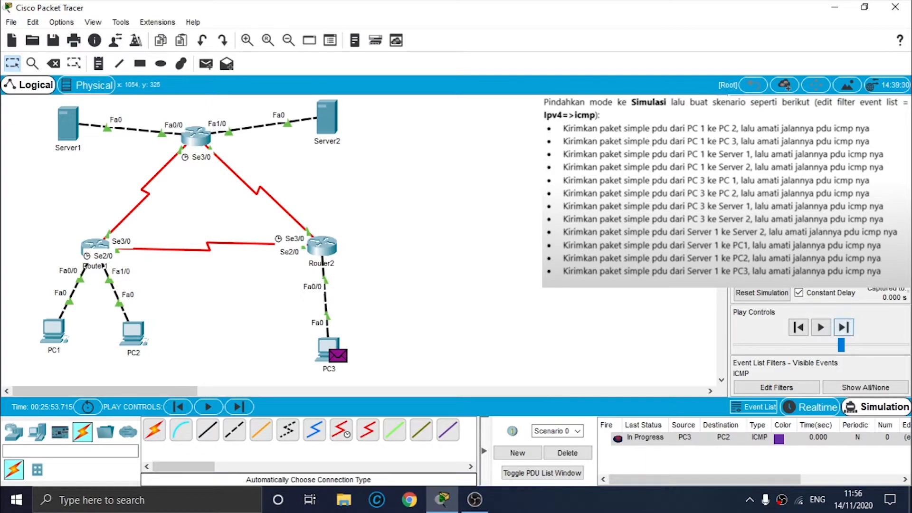
{"action": "left_click", "coordinate": [844, 327]}
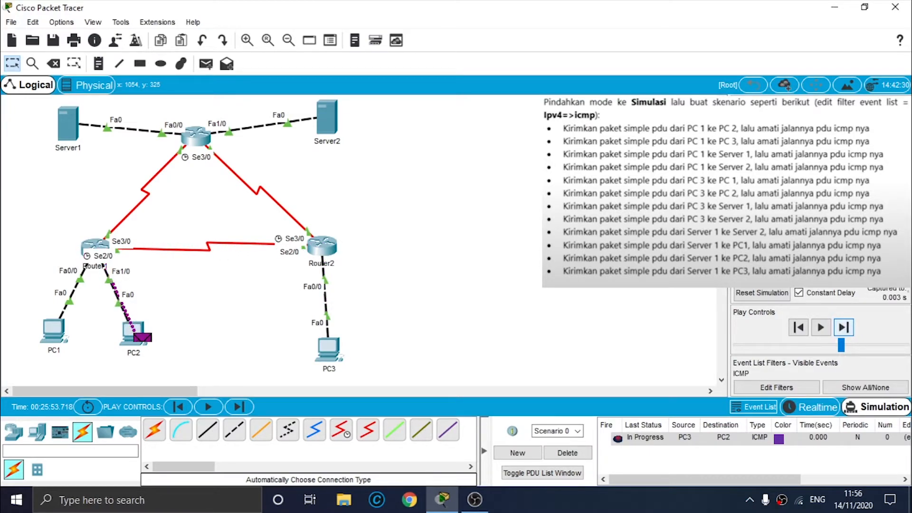
{"action": "left_click", "coordinate": [844, 327]}
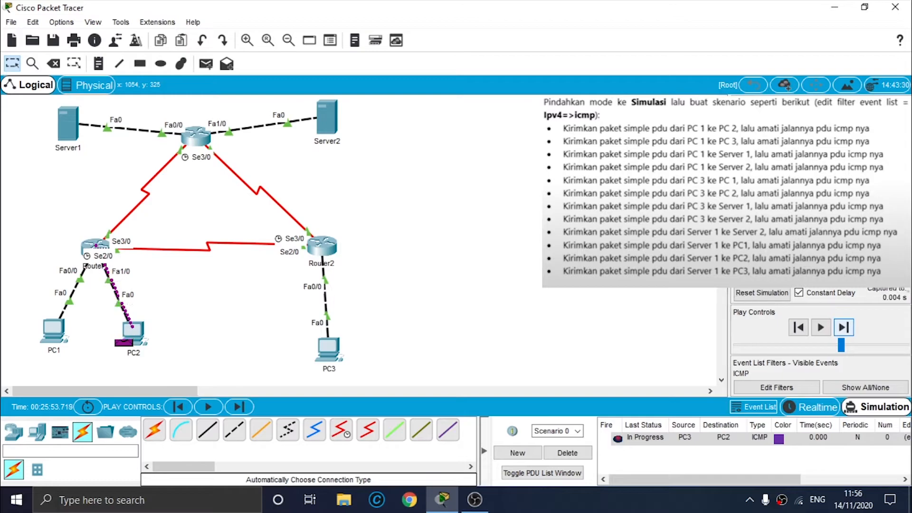
{"action": "left_click", "coordinate": [844, 327]}
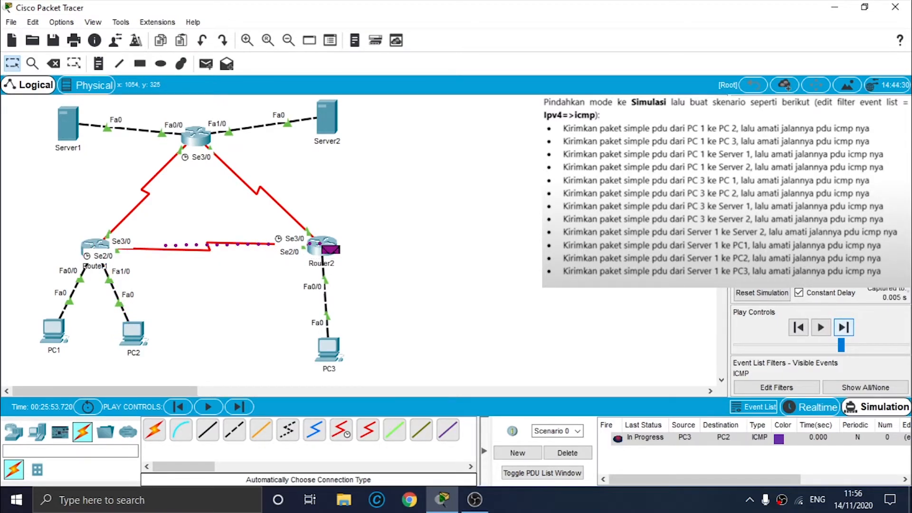
{"action": "left_click", "coordinate": [844, 327]}
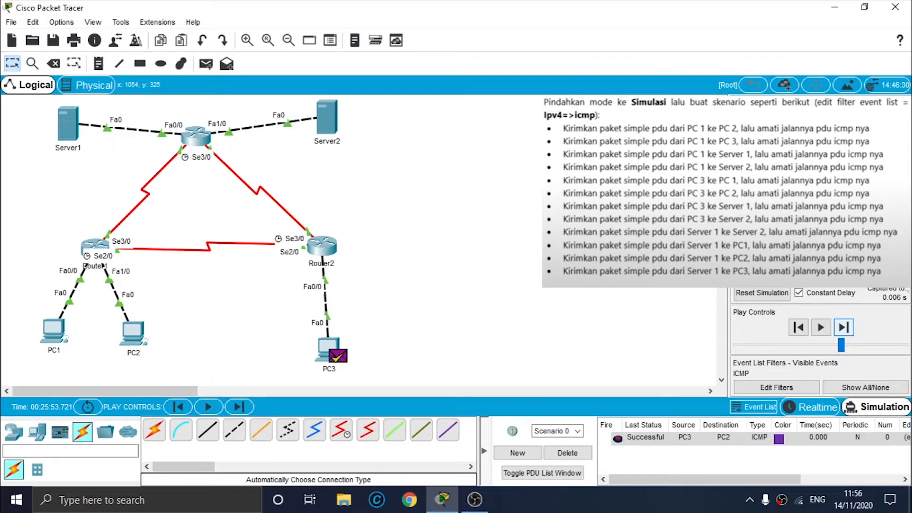
{"action": "left_click", "coordinate": [568, 453]}
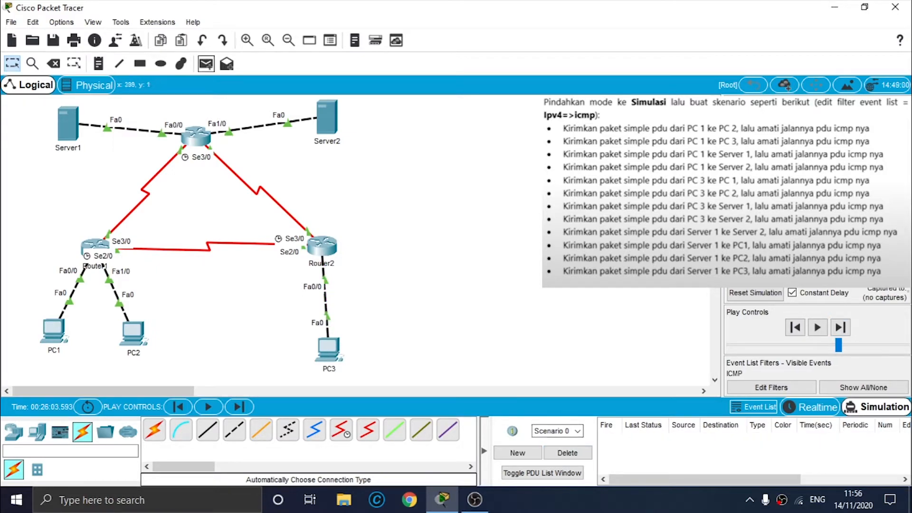
- Send a simple PDU from PC3 to Server1, advancing it event by event until it returns to PC3, and delete the scenario
{"action": "left_click", "coordinate": [331, 351]}
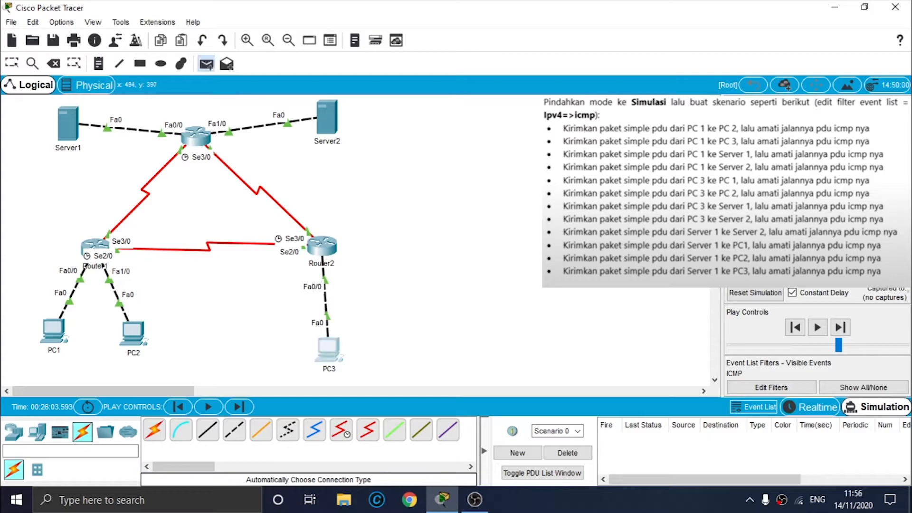
{"action": "left_click", "coordinate": [69, 136]}
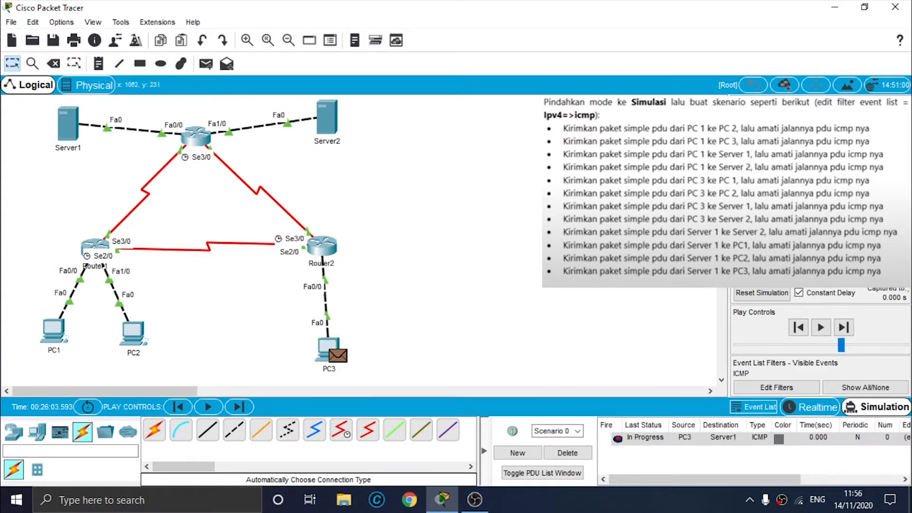
{"action": "left_click", "coordinate": [844, 328]}
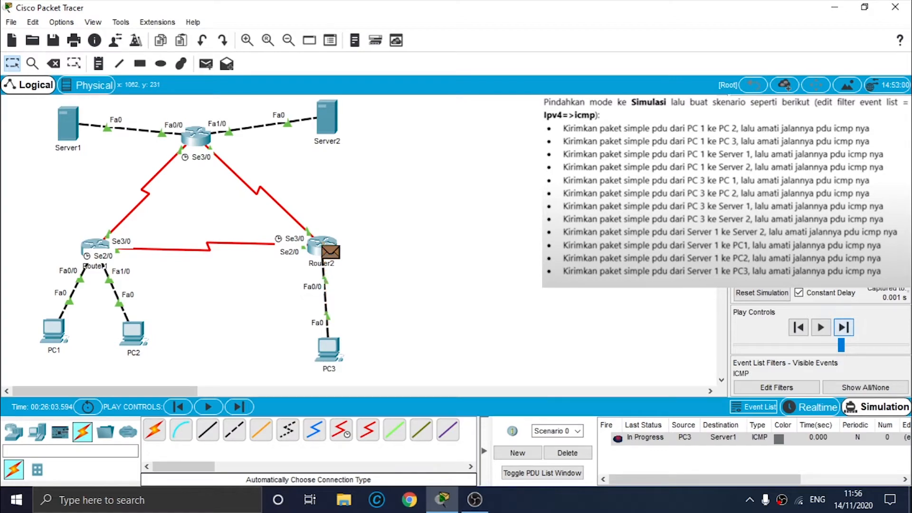
{"action": "left_click", "coordinate": [843, 327]}
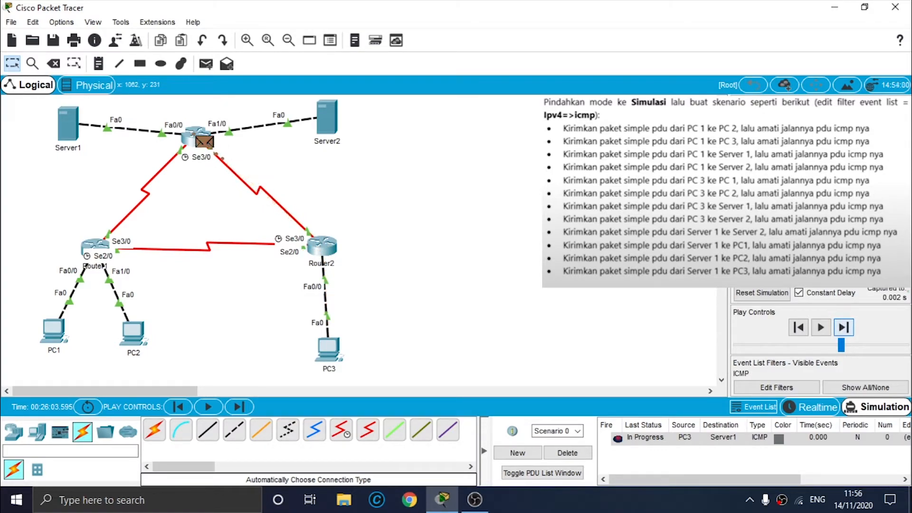
{"action": "left_click", "coordinate": [843, 327]}
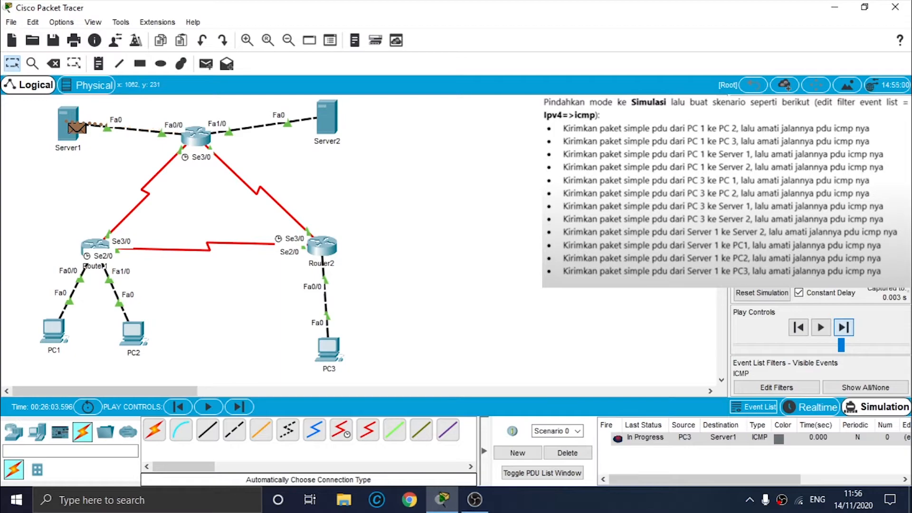
{"action": "left_click", "coordinate": [843, 327]}
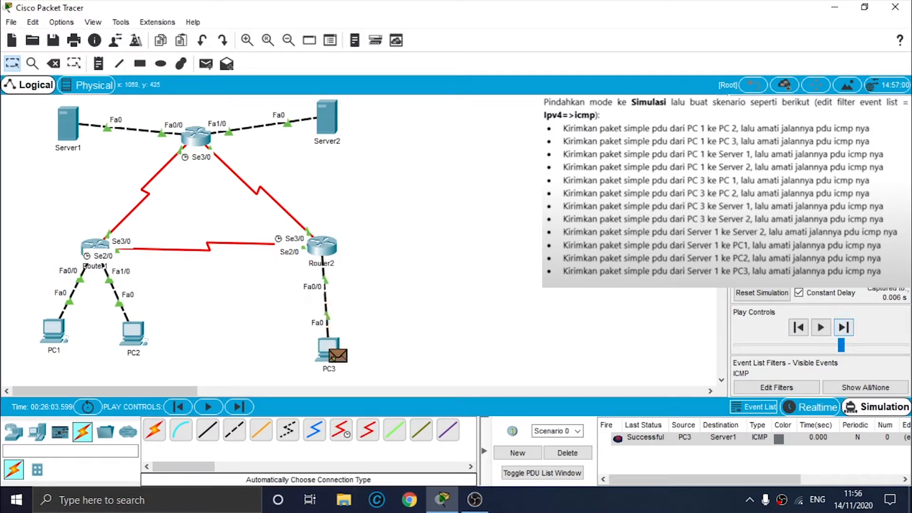
{"action": "left_click", "coordinate": [568, 452]}
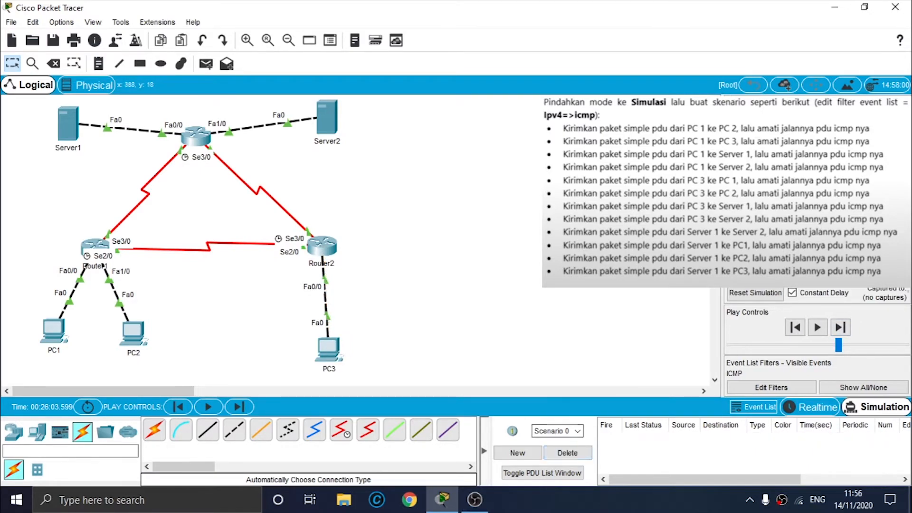
- Send a simple PDU from PC3 to Server2, advancing it event by event until it returns to PC3, and delete the scenario
{"action": "left_click", "coordinate": [206, 63]}
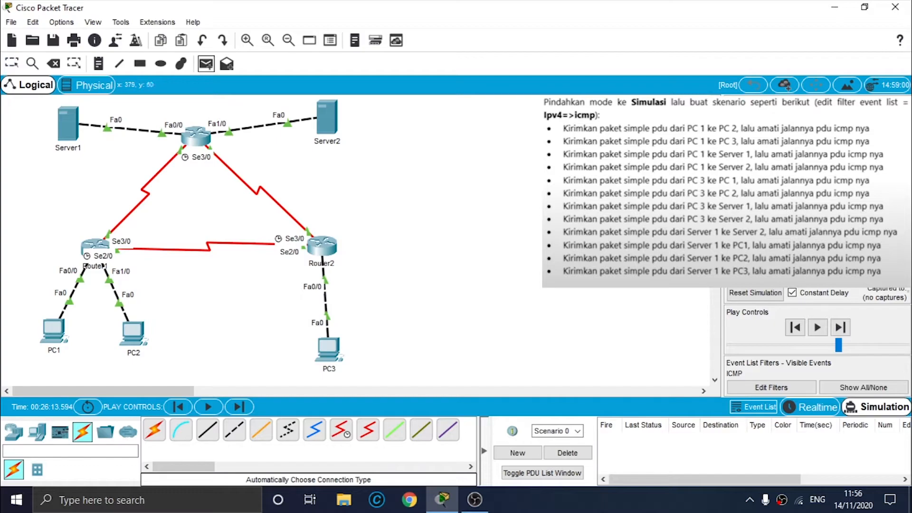
{"action": "left_click", "coordinate": [328, 350]}
{"action": "left_click", "coordinate": [327, 117]}
{"action": "left_click", "coordinate": [844, 327]}
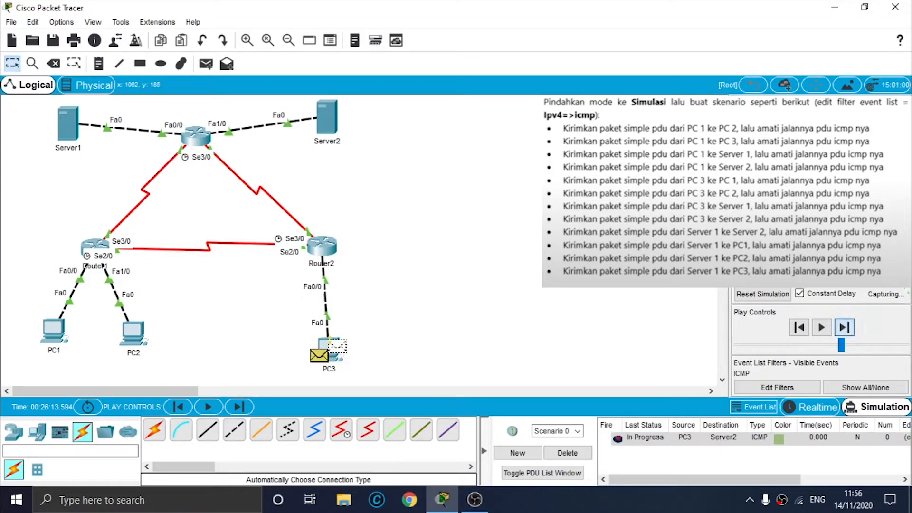
{"action": "left_click", "coordinate": [843, 327]}
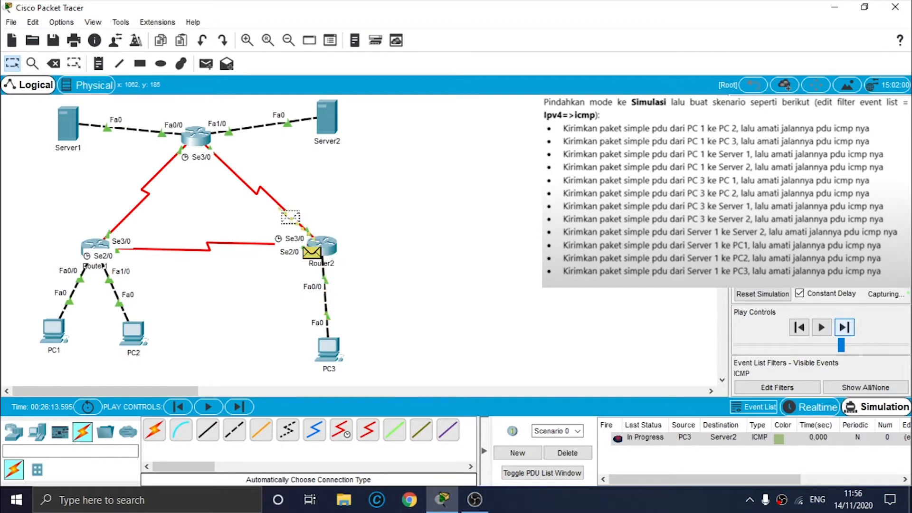
{"action": "left_click", "coordinate": [844, 327]}
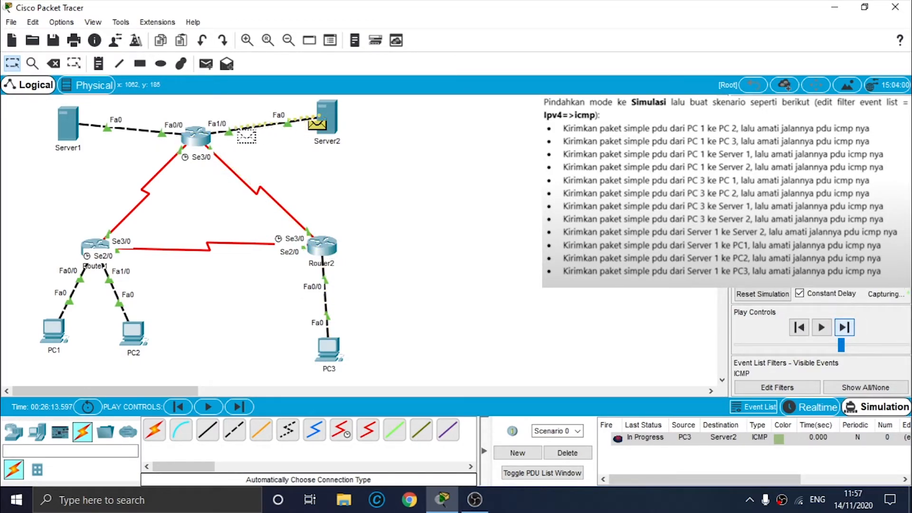
{"action": "left_click", "coordinate": [844, 327]}
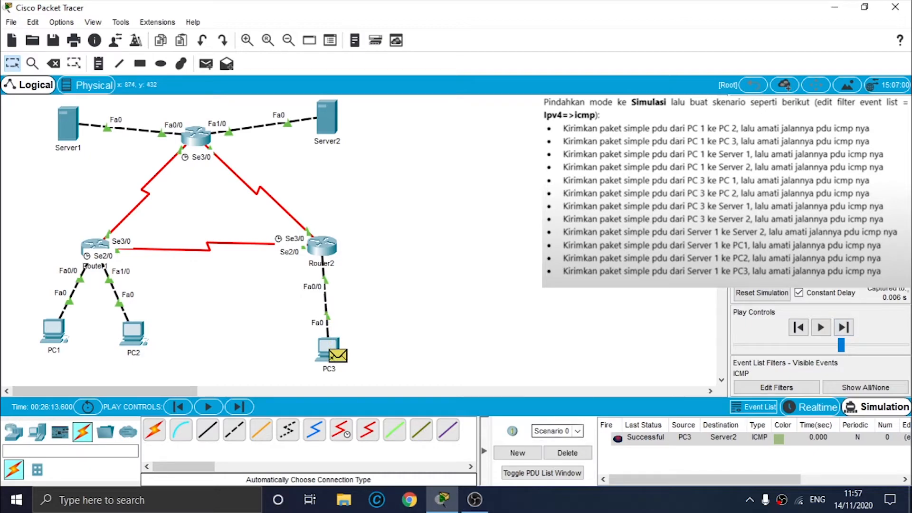
{"action": "left_click", "coordinate": [567, 453]}
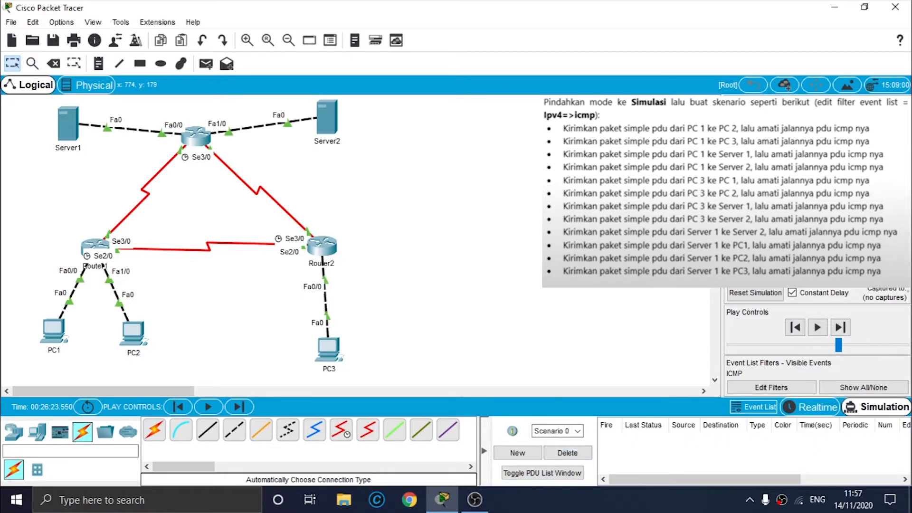
- Send a simple PDU from Server1 to Server2, advancing it event by event until it returns to Server1, and delete the scenario
{"action": "left_click", "coordinate": [206, 64]}
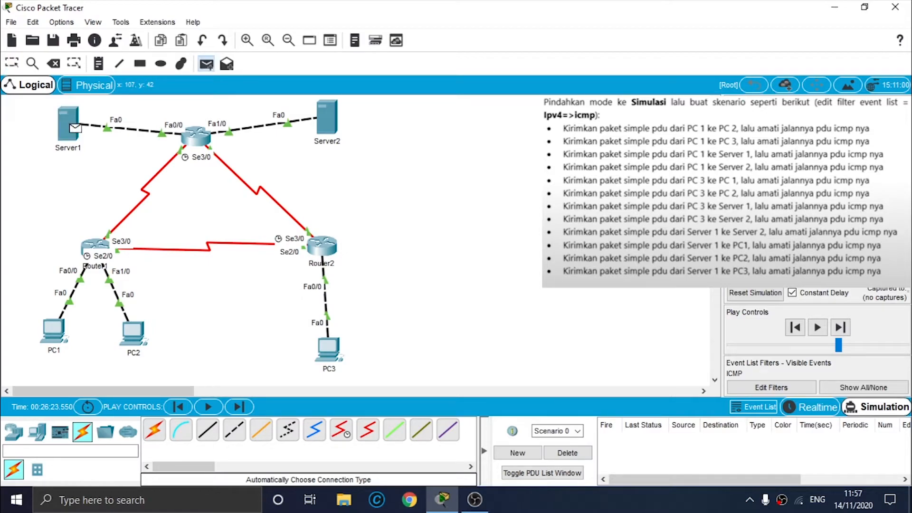
{"action": "left_click", "coordinate": [72, 125]}
{"action": "left_click", "coordinate": [327, 116]}
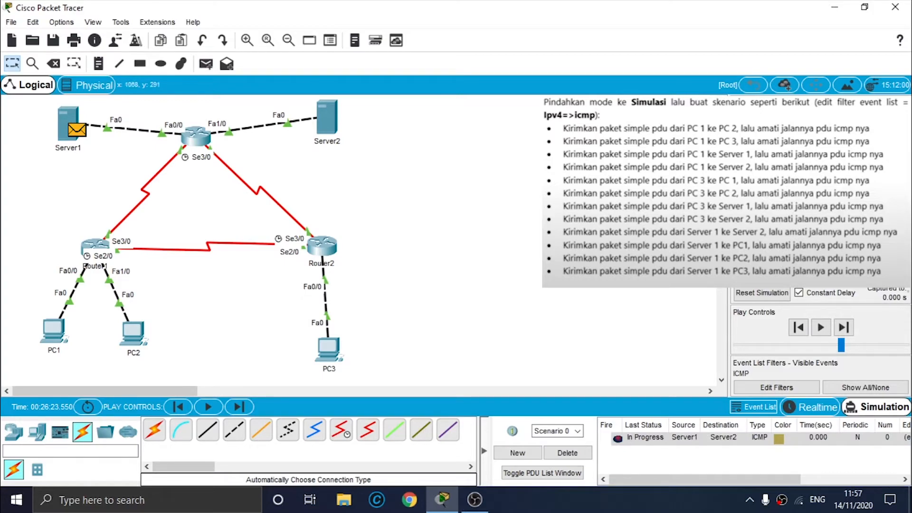
{"action": "left_click", "coordinate": [844, 328]}
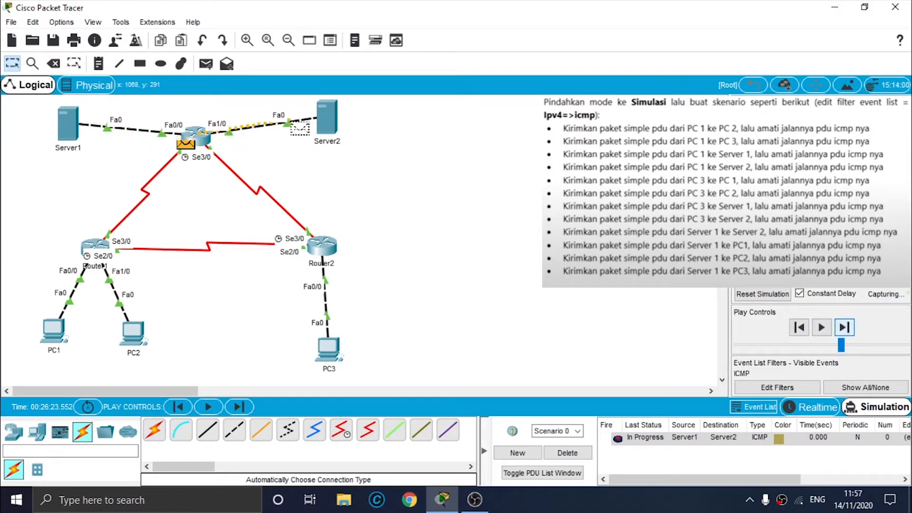
{"action": "left_click", "coordinate": [844, 328]}
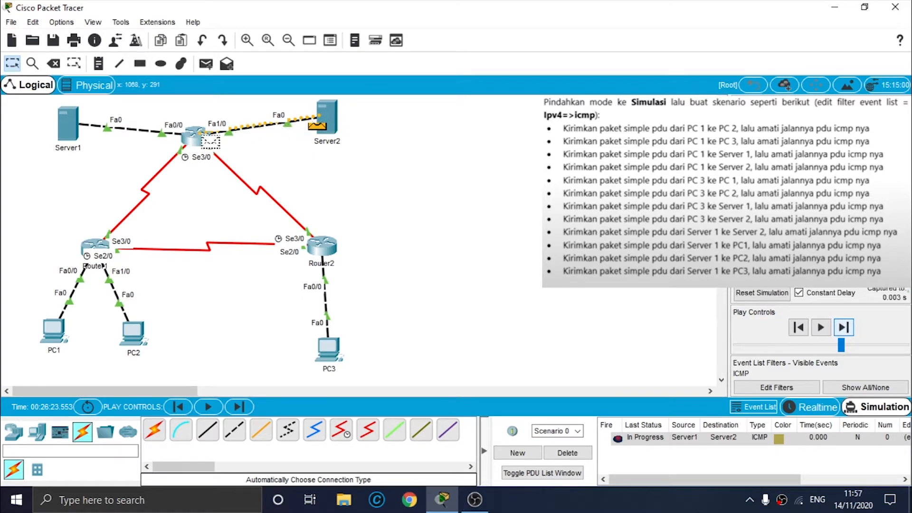
{"action": "left_click", "coordinate": [844, 327]}
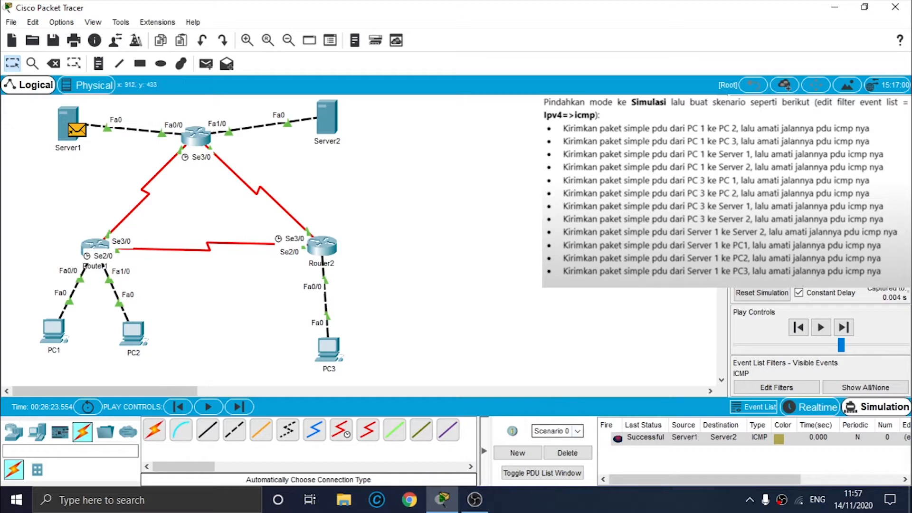
{"action": "left_click", "coordinate": [568, 453]}
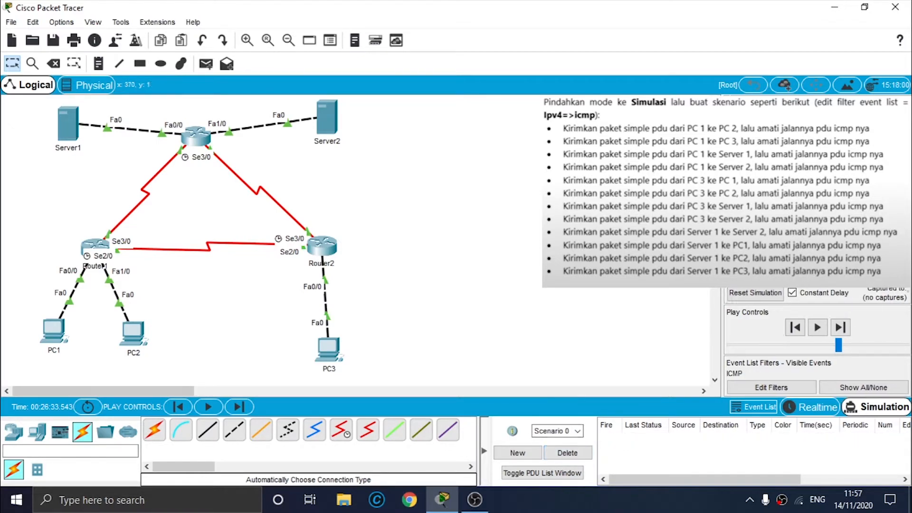
- Send a simple PDU from Server1 to PC1, advancing it event by event until it returns to Server1, and delete the scenario
{"action": "left_click", "coordinate": [207, 64]}
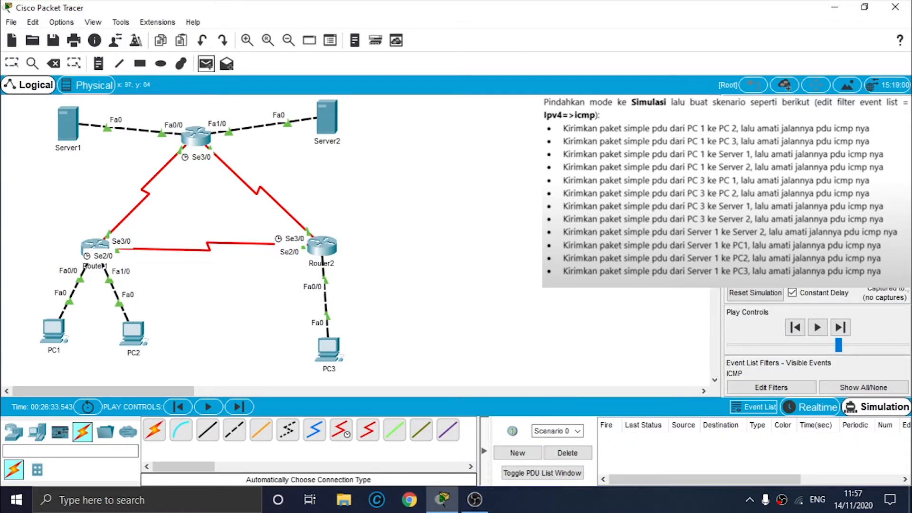
{"action": "left_click", "coordinate": [53, 331]}
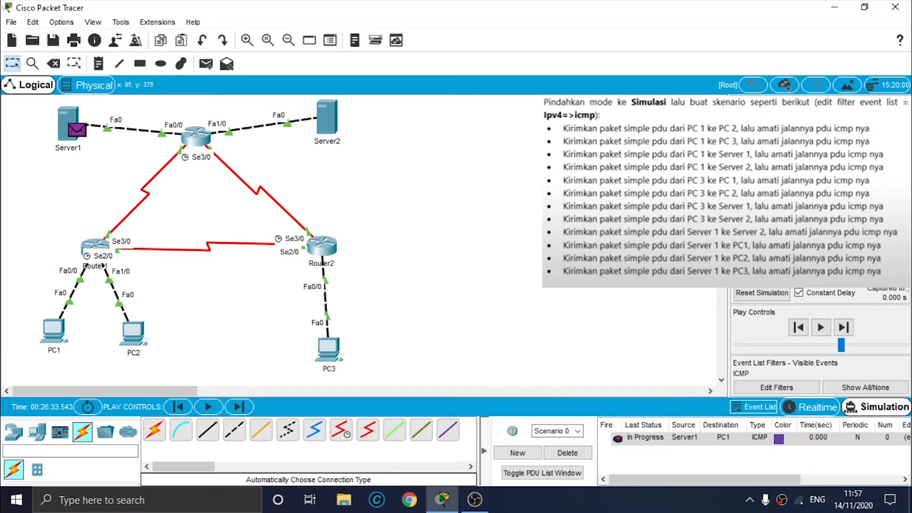
{"action": "left_click", "coordinate": [844, 327]}
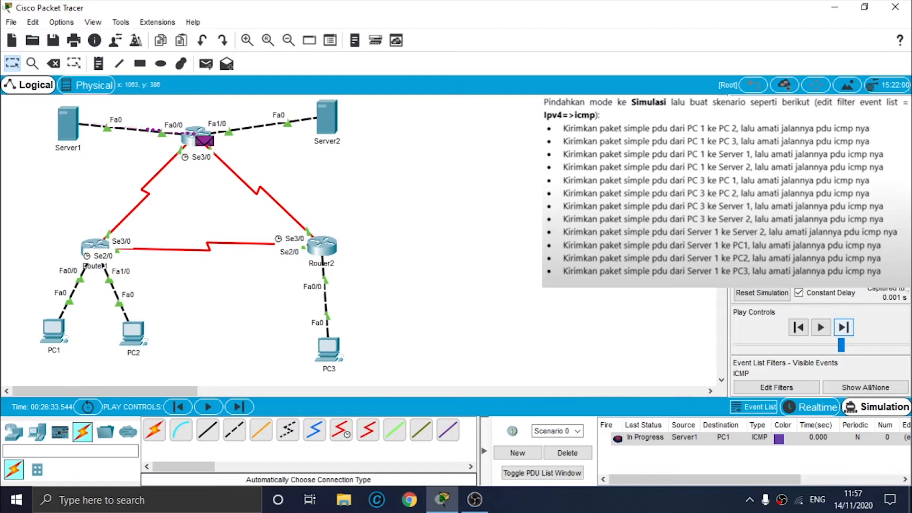
{"action": "left_click", "coordinate": [844, 328]}
{"action": "left_click", "coordinate": [844, 327]}
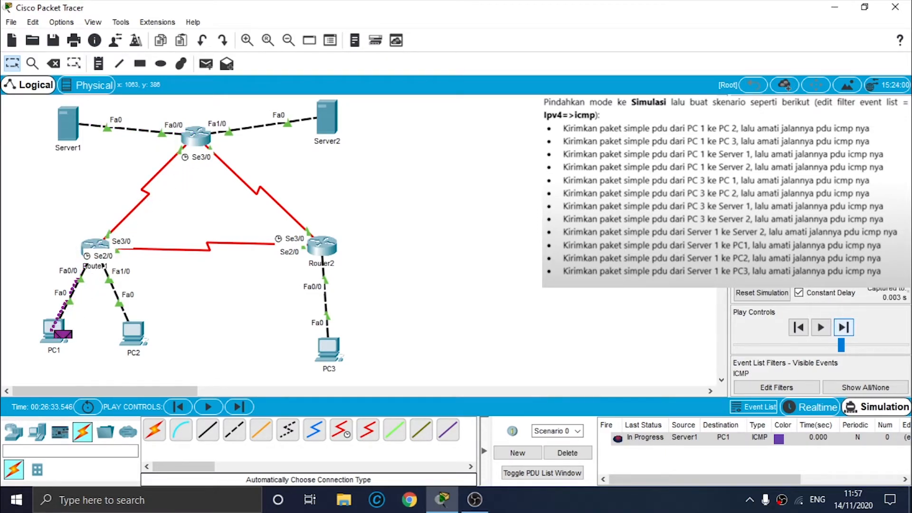
{"action": "left_click", "coordinate": [843, 327]}
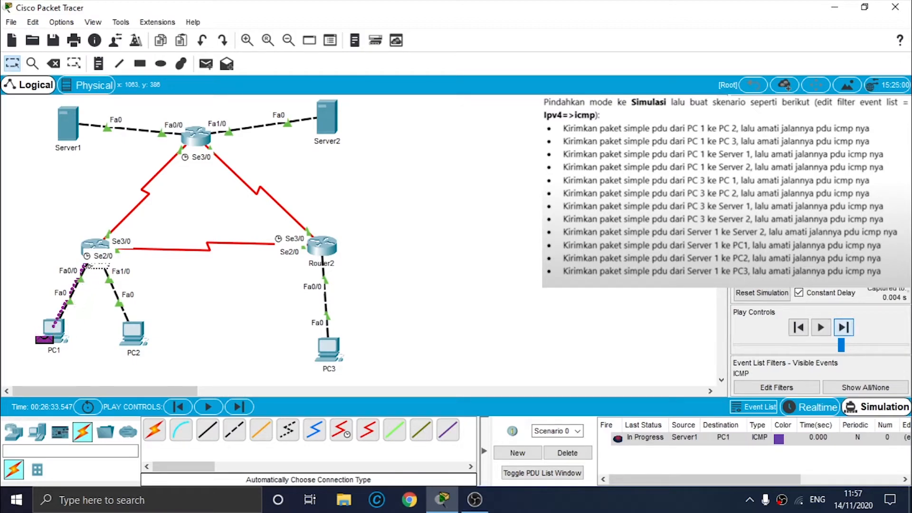
{"action": "left_click", "coordinate": [844, 328]}
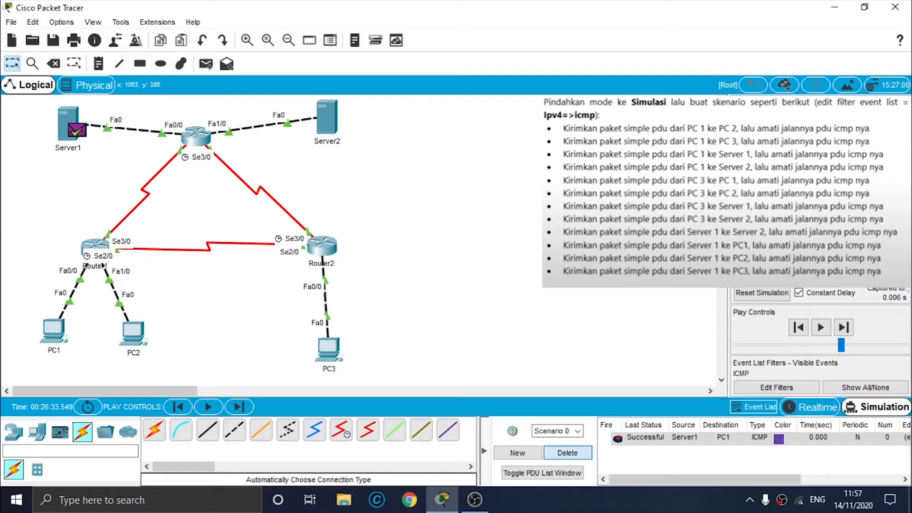
{"action": "left_click", "coordinate": [567, 453]}
- Send a simple PDU from Server1 to PC2, advancing it event by event until it returns to Server1, and delete the scenario
{"action": "left_click", "coordinate": [206, 64]}
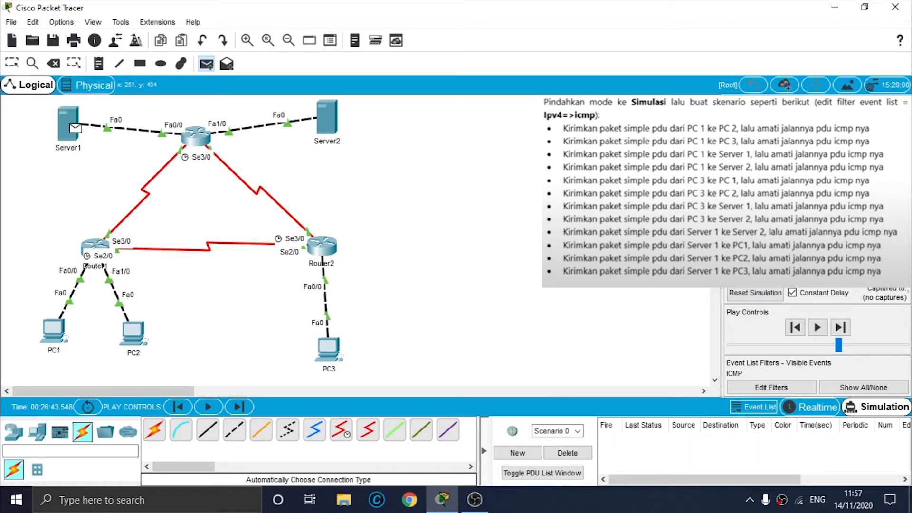
{"action": "left_click", "coordinate": [71, 125]}
{"action": "left_click", "coordinate": [133, 332]}
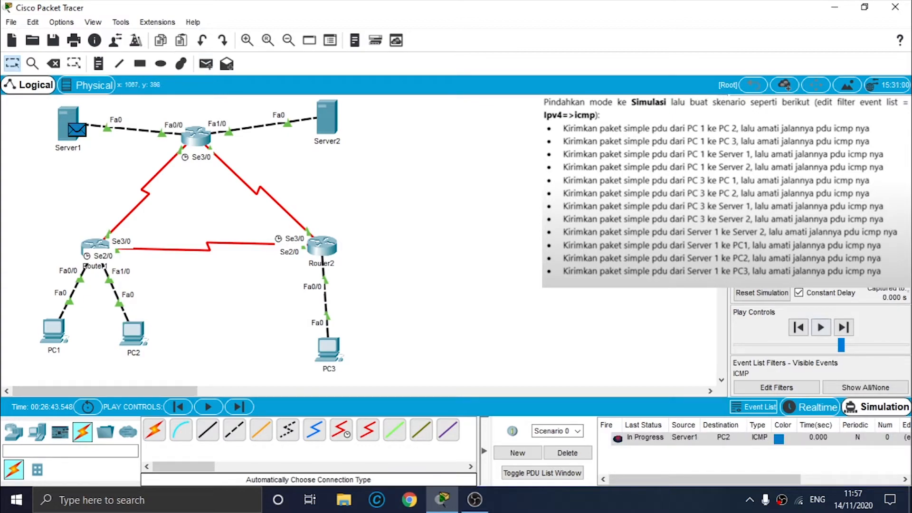
{"action": "left_click", "coordinate": [844, 327]}
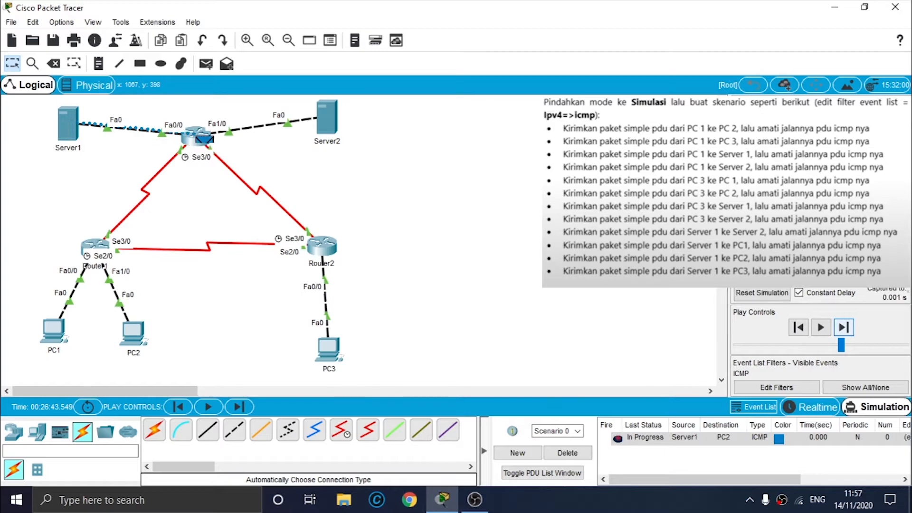
{"action": "left_click", "coordinate": [844, 327]}
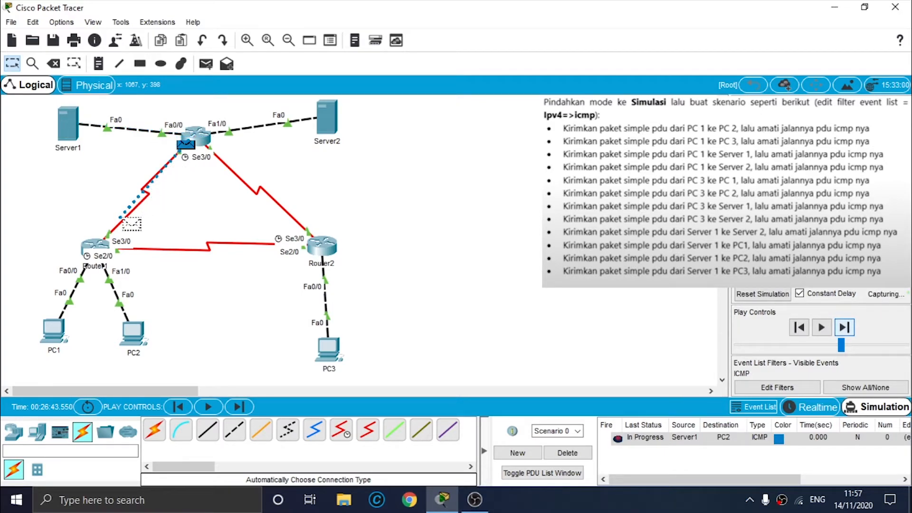
{"action": "left_click", "coordinate": [844, 327]}
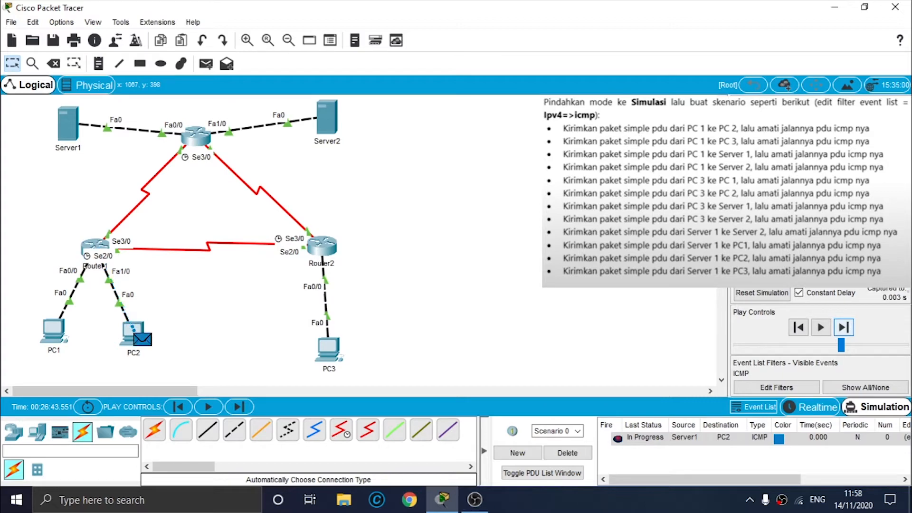
{"action": "left_click", "coordinate": [843, 327]}
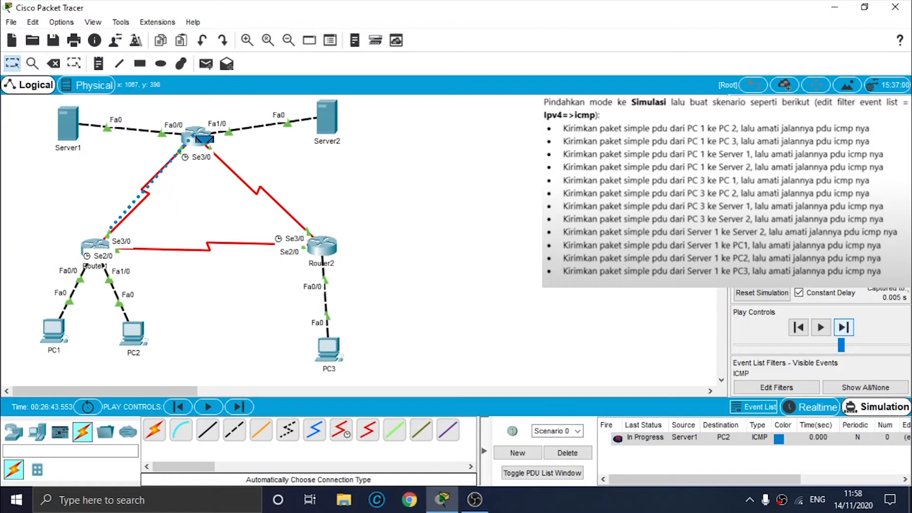
{"action": "left_click", "coordinate": [844, 327]}
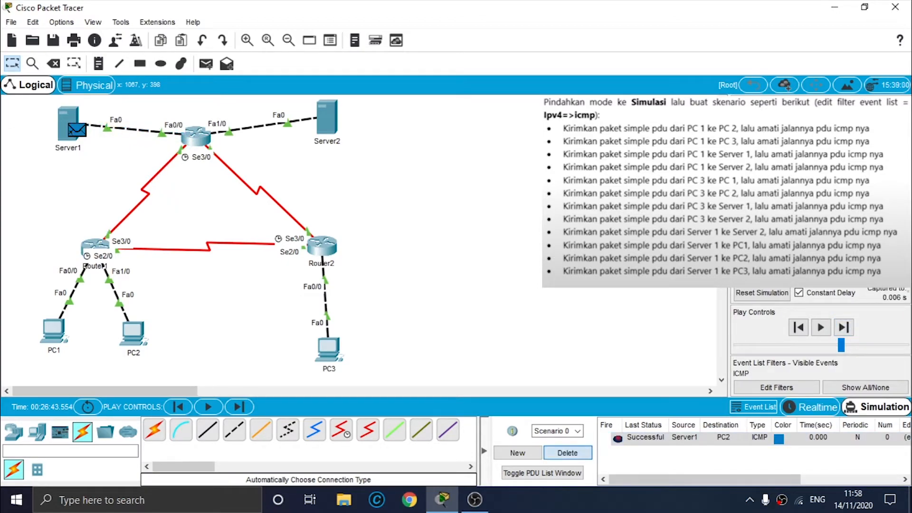
{"action": "left_click", "coordinate": [567, 453]}
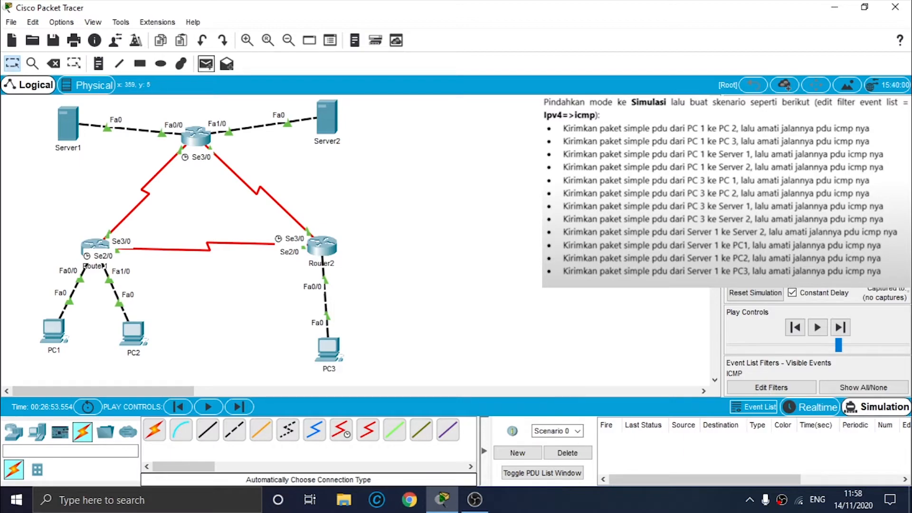
- Send a simple PDU from Server1 to PC3, advancing it event by event until it returns to Server1, and delete the scenario
{"action": "key", "text": "p"}
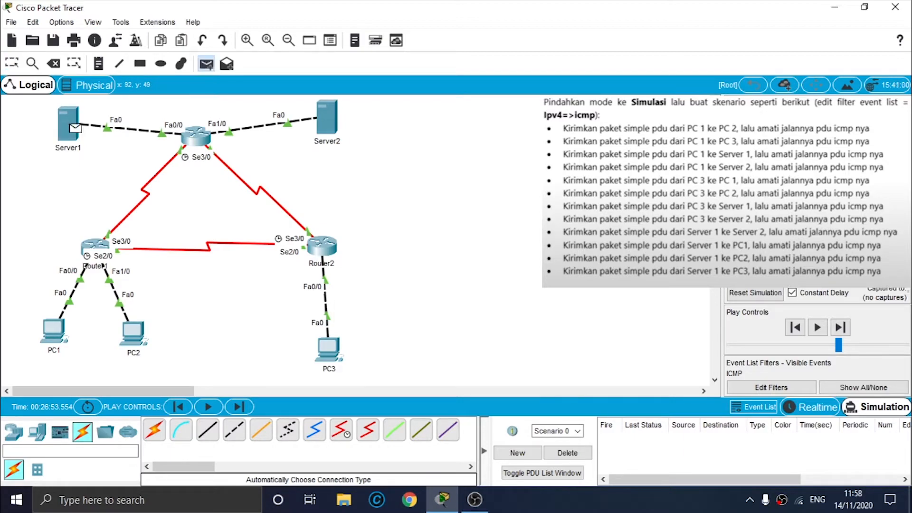
{"action": "left_click", "coordinate": [74, 127]}
{"action": "left_click", "coordinate": [328, 349]}
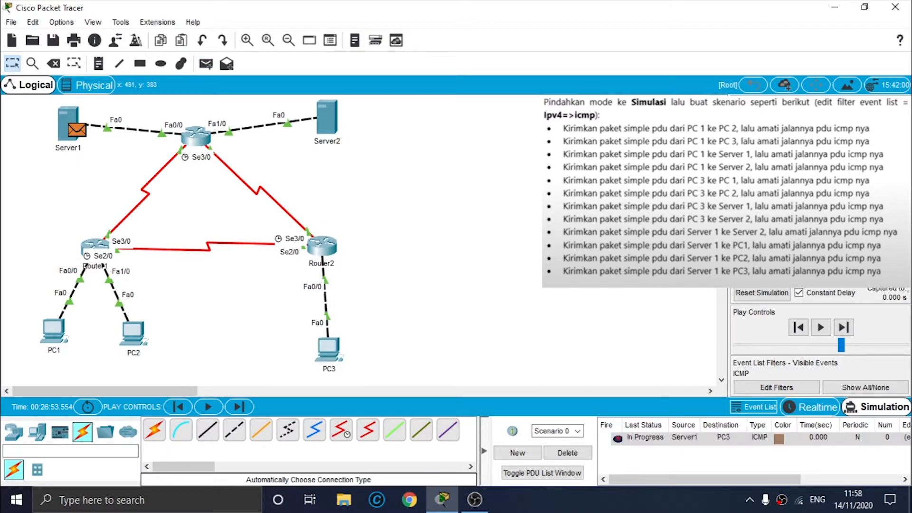
{"action": "left_click", "coordinate": [843, 328]}
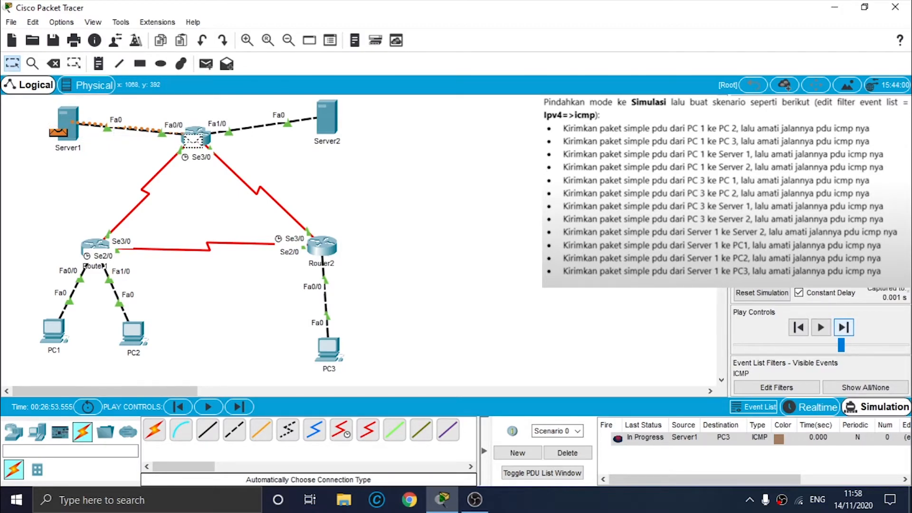
{"action": "left_click", "coordinate": [843, 328]}
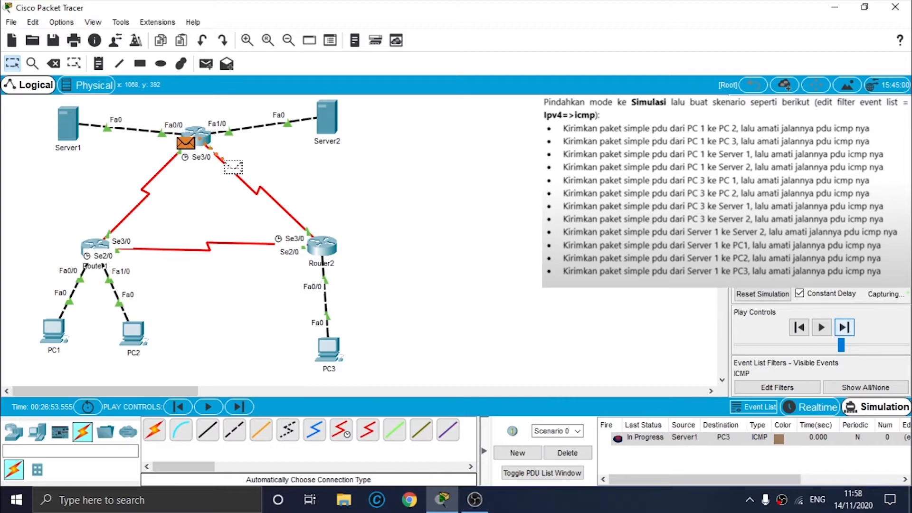
{"action": "left_click", "coordinate": [844, 327]}
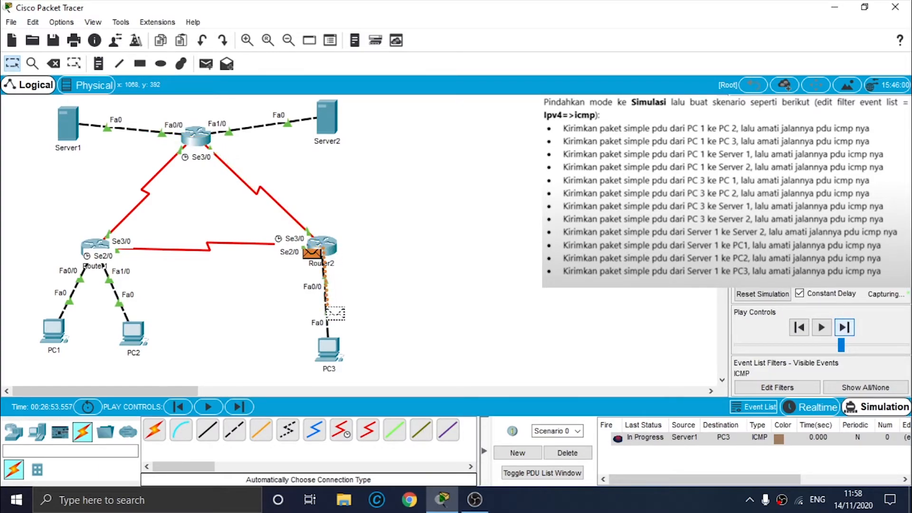
{"action": "left_click", "coordinate": [843, 327]}
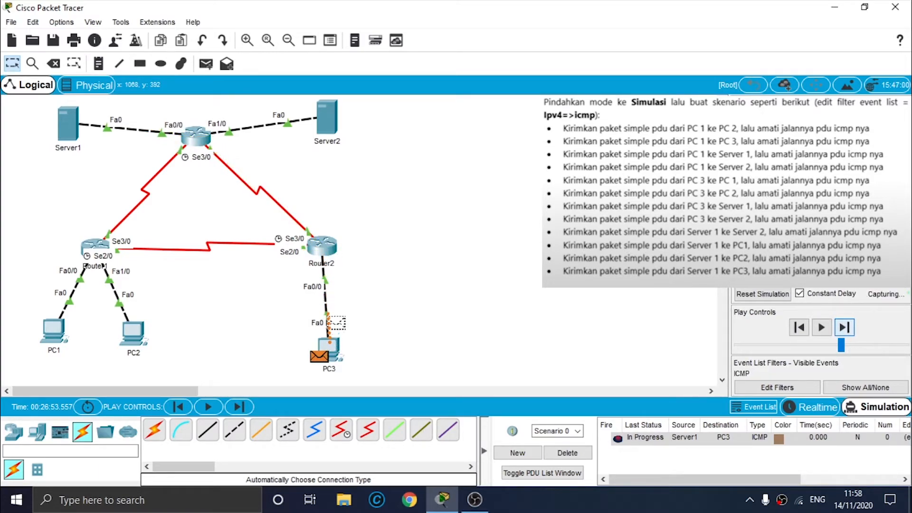
{"action": "left_click", "coordinate": [843, 327]}
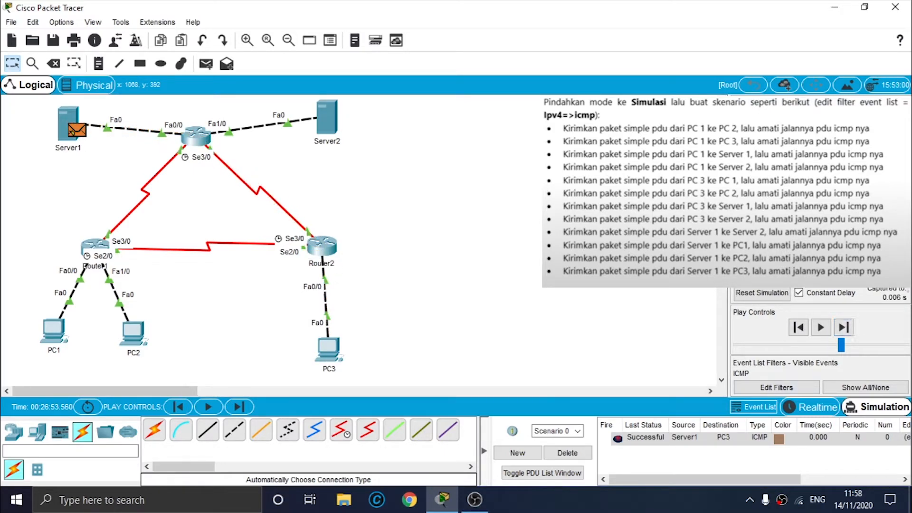
{"action": "left_click", "coordinate": [567, 453]}
- Switch to Realtime mode and run tracert 192.168.1.65 from PC1's Command Prompt
{"action": "left_click", "coordinate": [810, 407]}
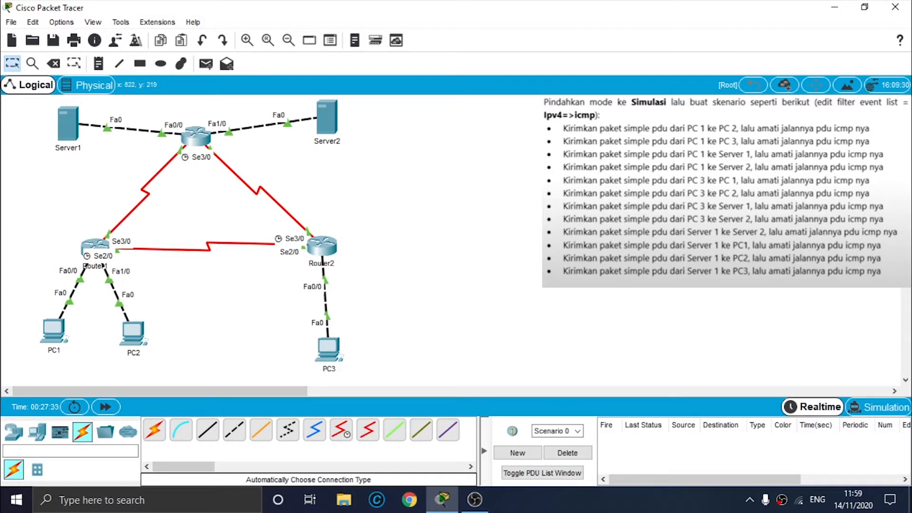
{"action": "left_click", "coordinate": [53, 330]}
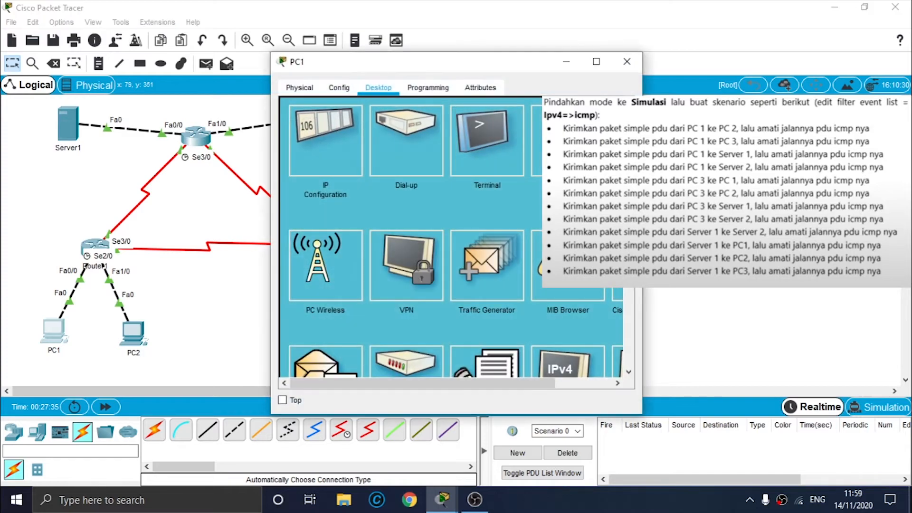
{"action": "left_click", "coordinate": [568, 141]}
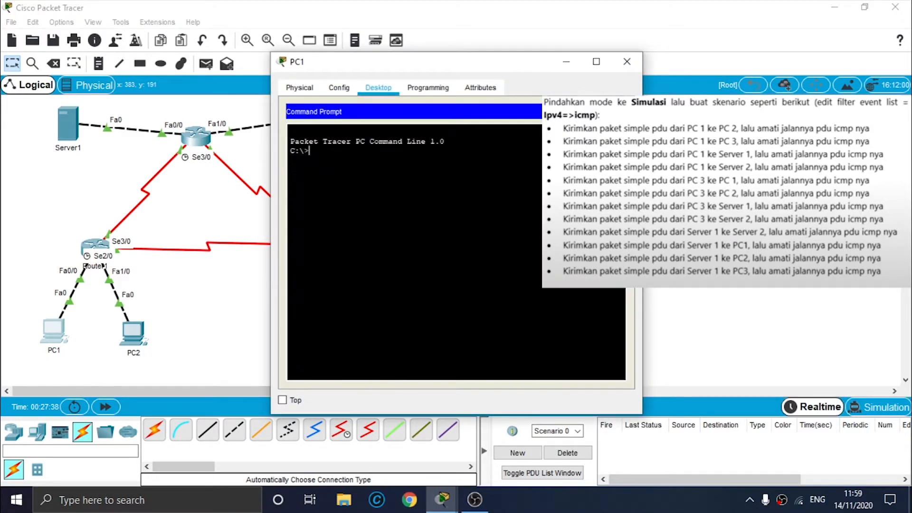
{"action": "type", "text": "tra"}
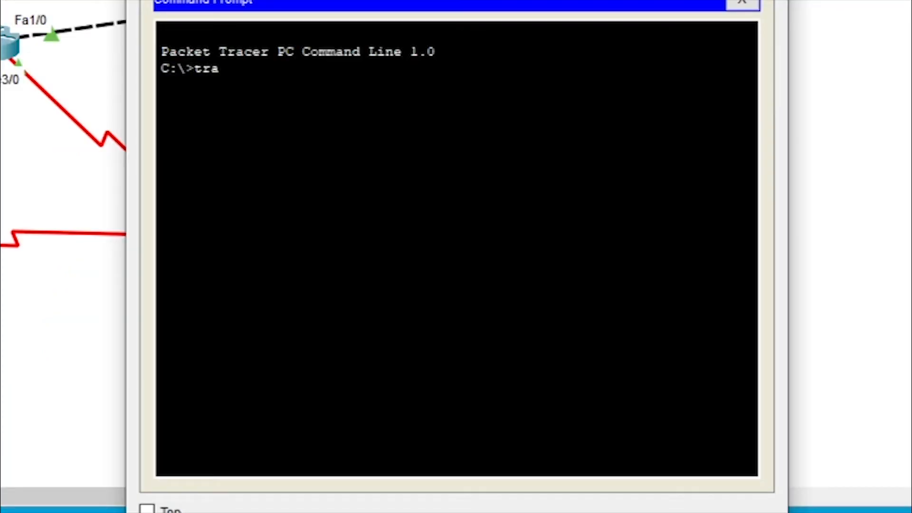
{"action": "type", "text": "cert 192."}
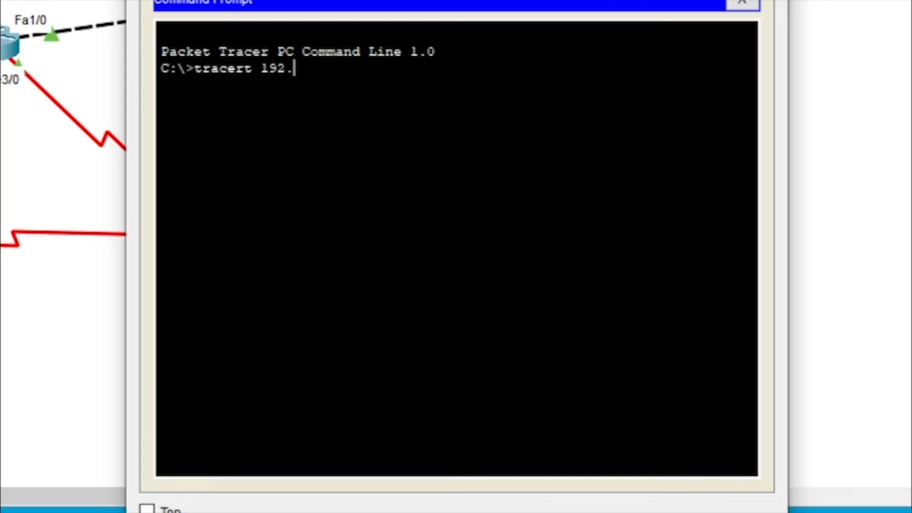
{"action": "type", "text": "168.1.65"}
{"action": "key", "text": "Return"}
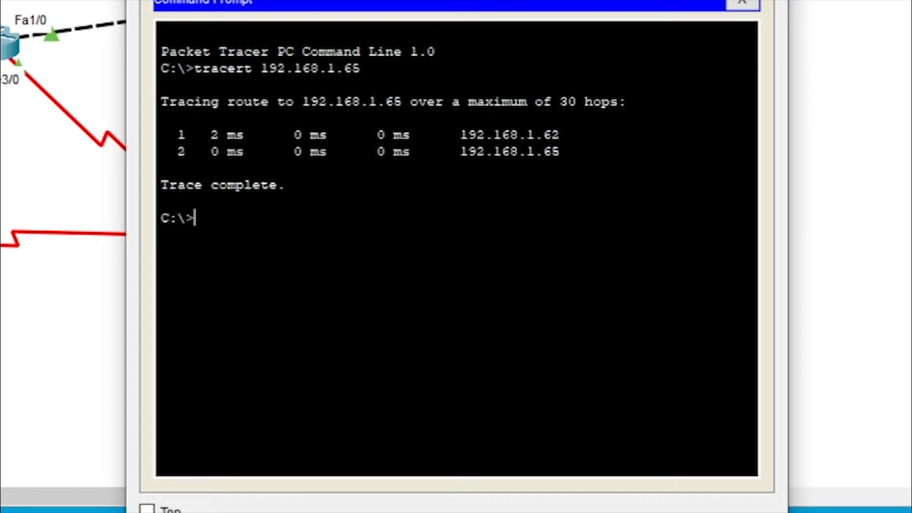
{"action": "type", "text": "tracert"}
{"action": "left_click_drag", "start_coordinate": [253, 218], "coordinate": [195, 218]}
{"action": "key", "text": "ctrl+c"}
- Trace the routes from PC1 to 192.168.1.253 and 33.33.33.1 with tracert
{"action": "type", "text": "tracert 192.168.1.253"}
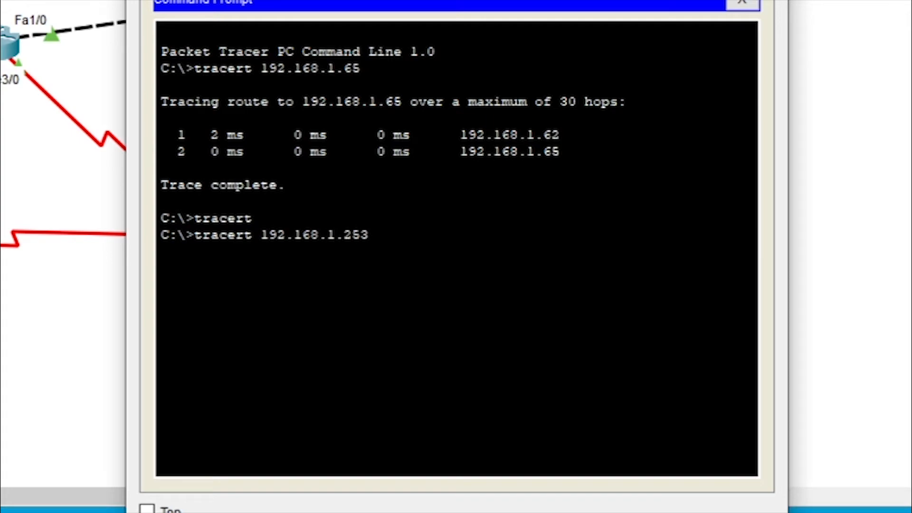
{"action": "key", "text": "Return"}
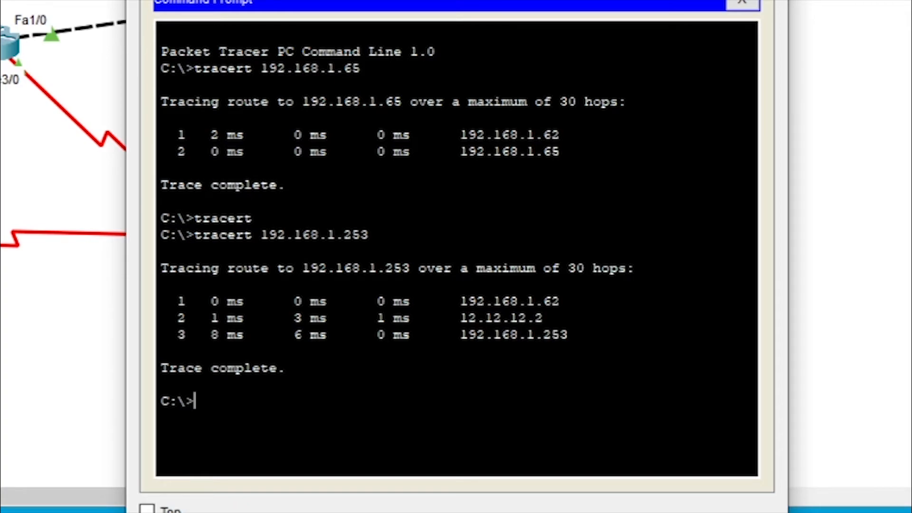
{"action": "type", "text": "tracert 33.33.33.1"}
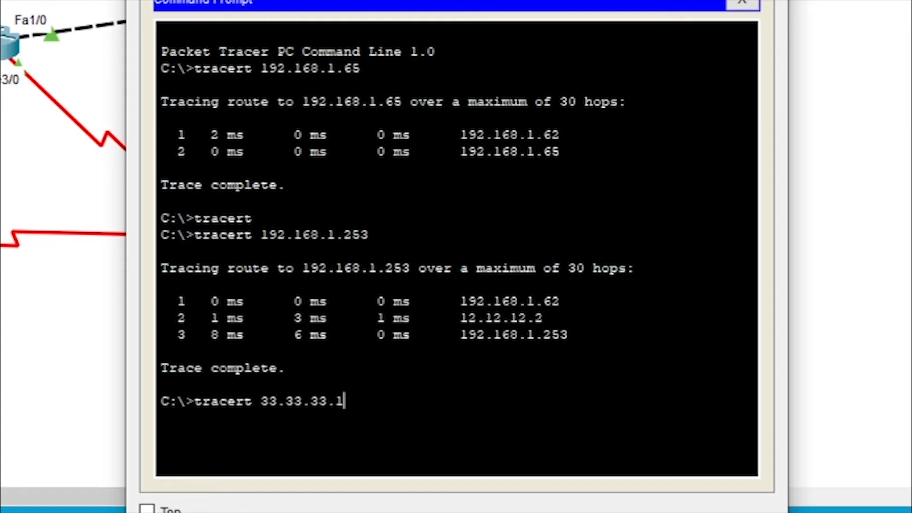
{"action": "key", "text": "Return"}
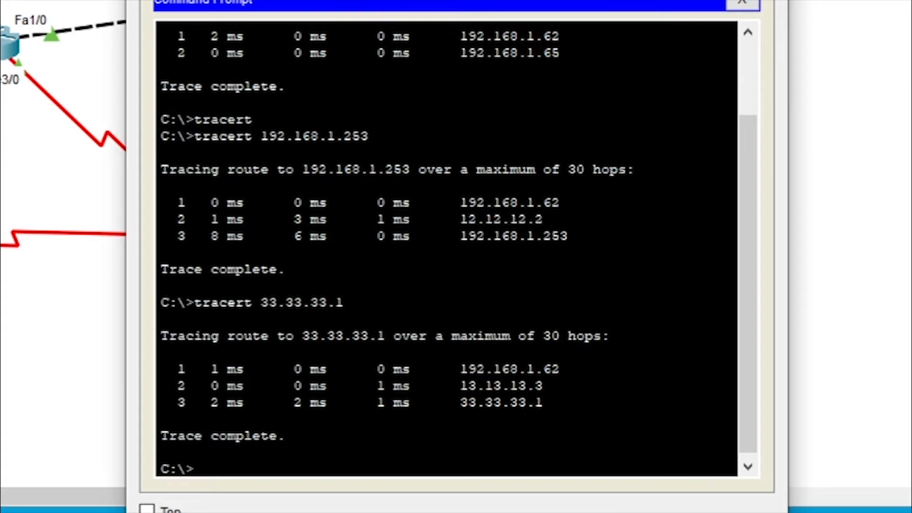
- Trace the route from PC1 to 43.43.43.1 with tracert and close the PC1 window
{"action": "type", "text": "tracert 43.43.43.1"}
{"action": "key", "text": "Return"}
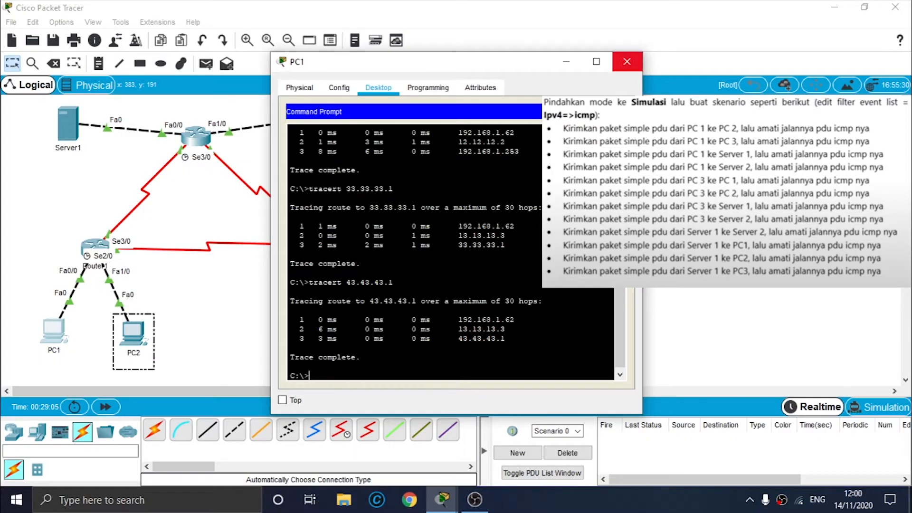
{"action": "left_click", "coordinate": [627, 62]}
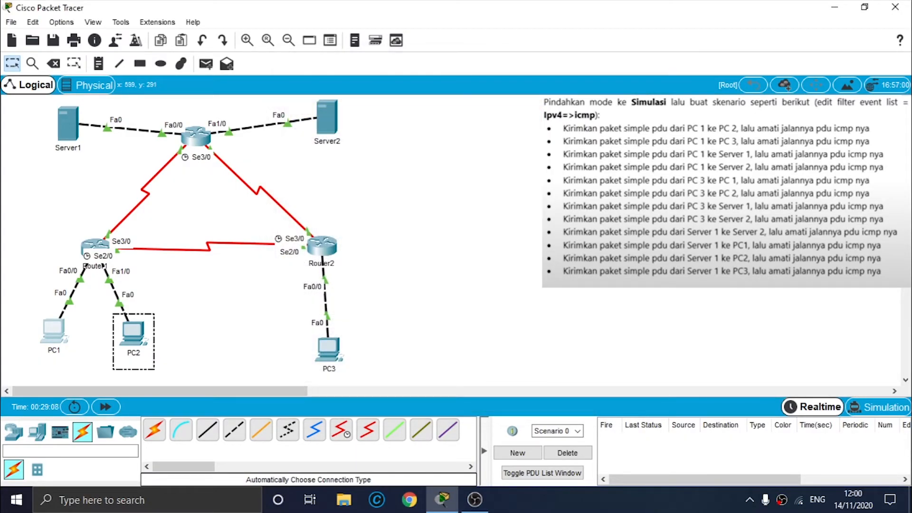
- From PC3's Command Prompt, trace the routes to 192.168.1.1 and 192.168.1.65 with tracert
{"action": "left_click", "coordinate": [328, 350]}
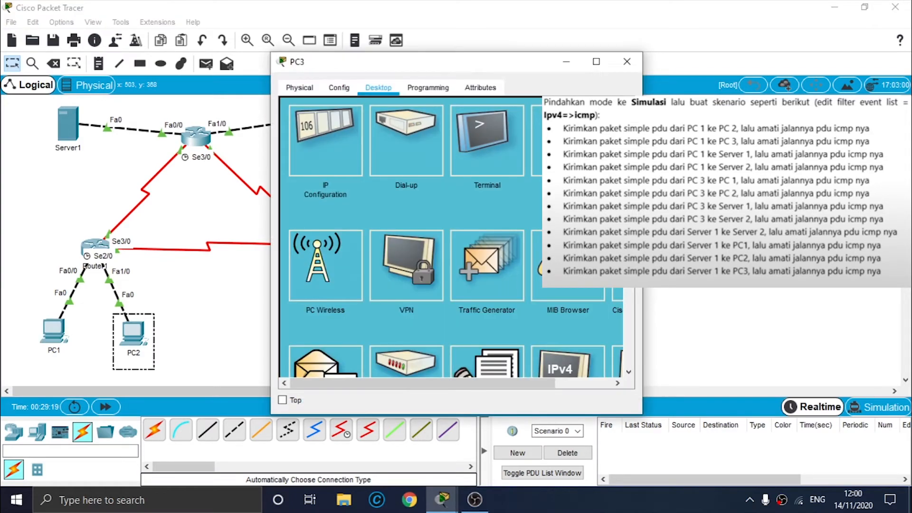
{"action": "left_click", "coordinate": [568, 140]}
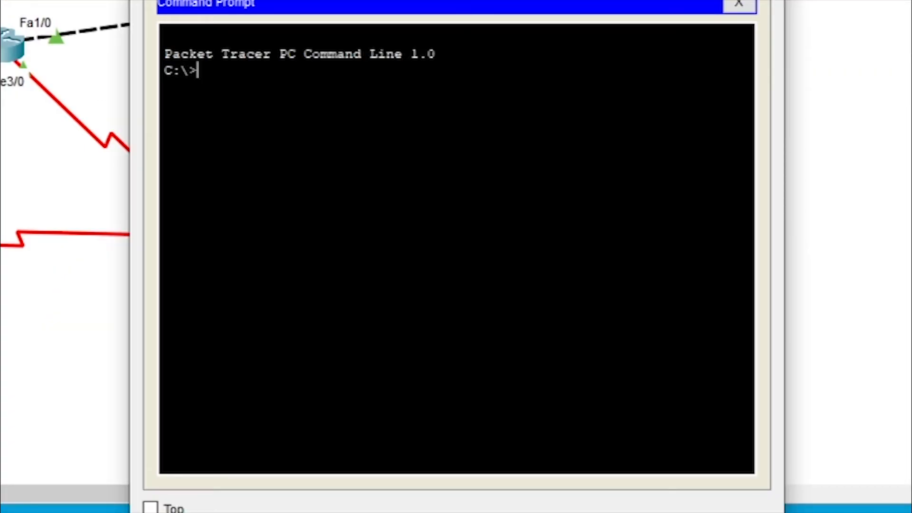
{"action": "type", "text": "tracert 192.168.1.1"}
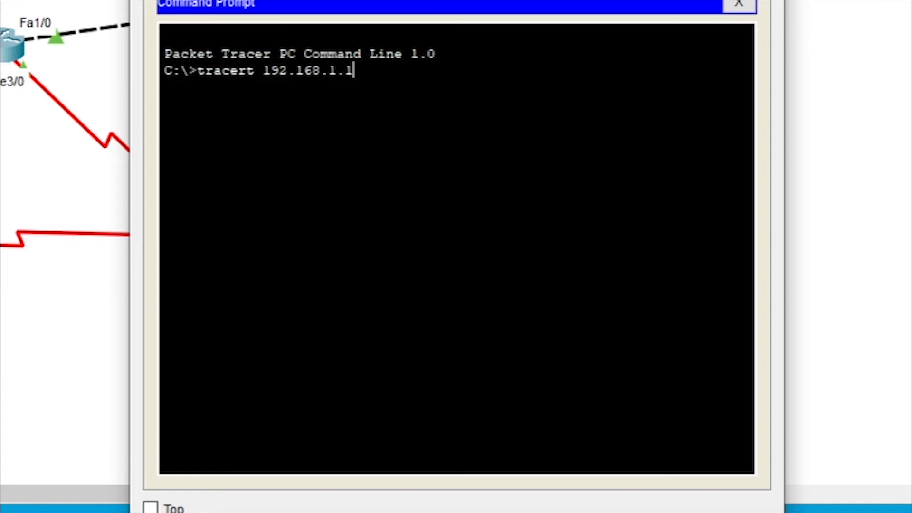
{"action": "key", "text": "Return"}
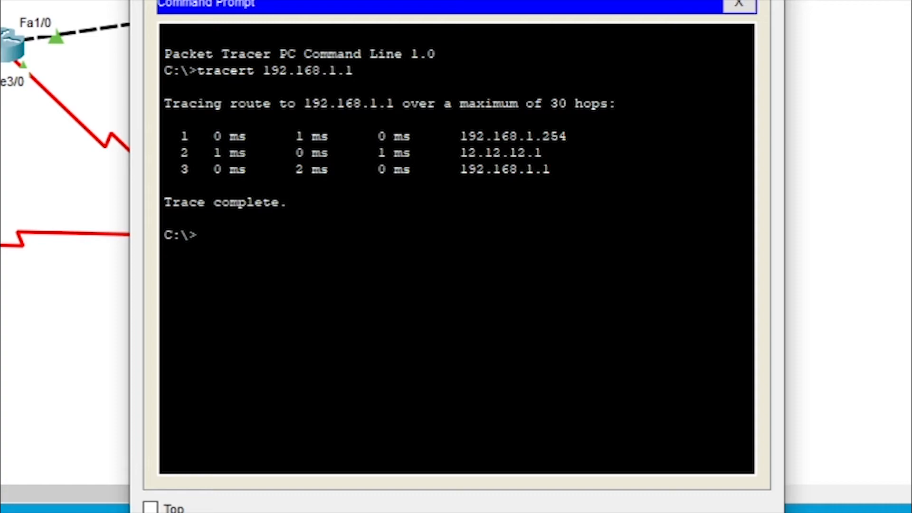
{"action": "type", "text": "tracert 192.168.1.1"}
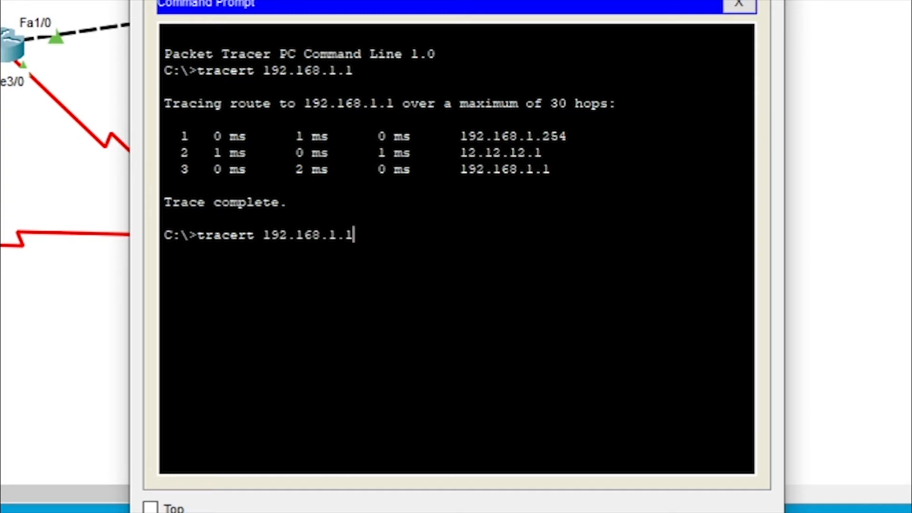
{"action": "key", "text": "BackSpace"}
{"action": "type", "text": "65"}
{"action": "key", "text": "Return"}
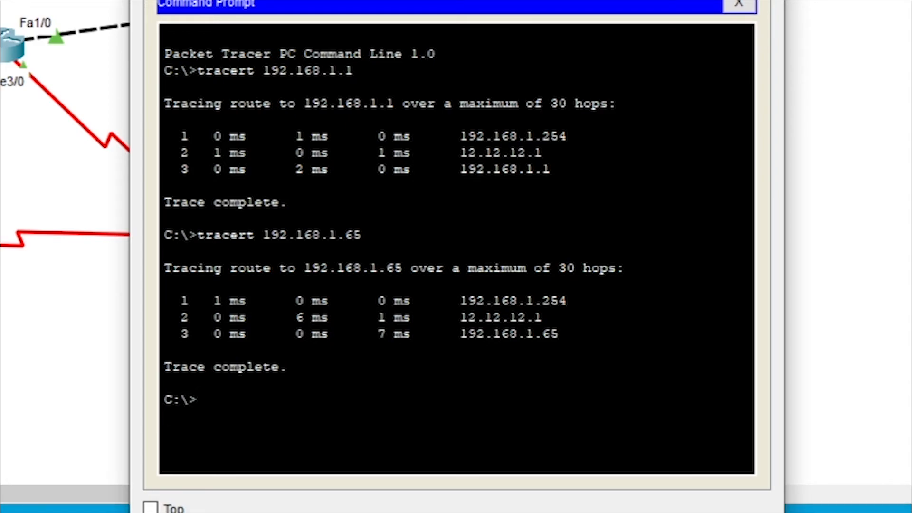
- Trace the routes from PC3 to 33.33.33.1 and 43.43.43.1 with tracert and close the PC3 window
{"action": "type", "text": "tracert 19"}
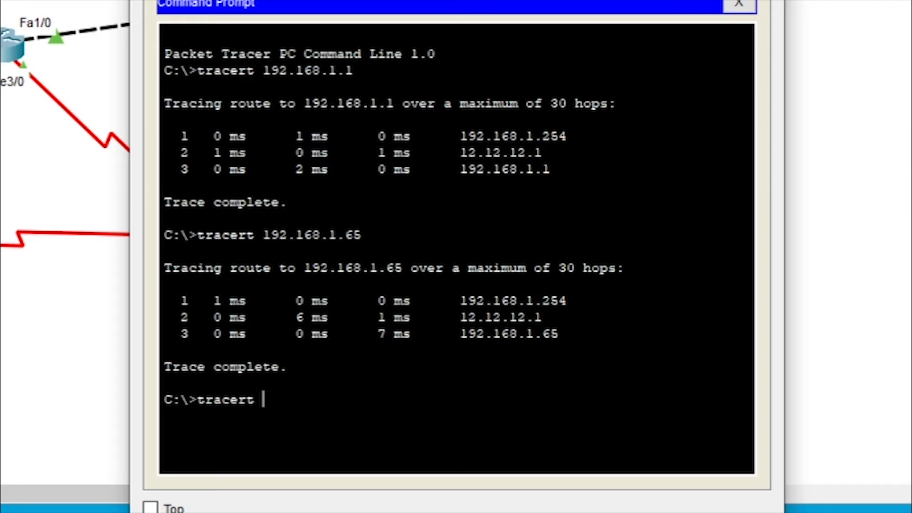
{"action": "key", "text": "BackSpace"}
{"action": "key", "text": "BackSpace"}
{"action": "type", "text": "33.33.33.1"}
{"action": "key", "text": "Return"}
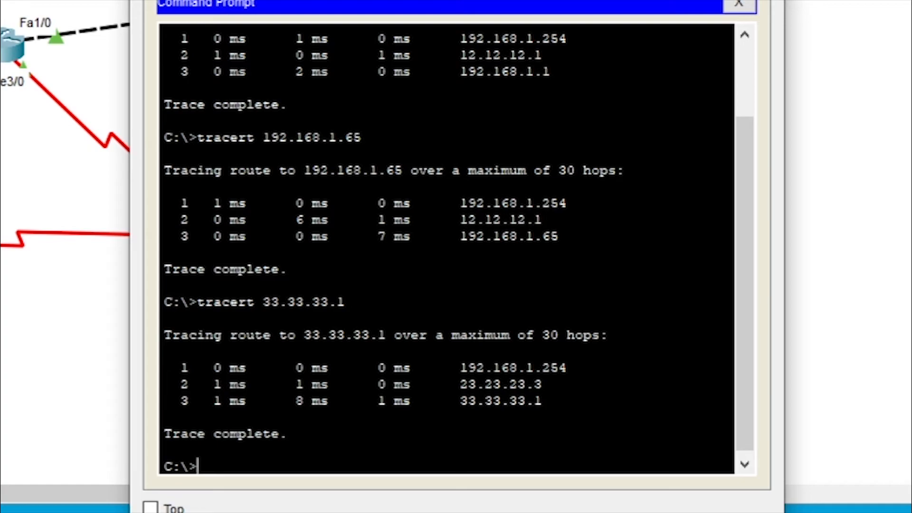
{"action": "type", "text": "tracert"}
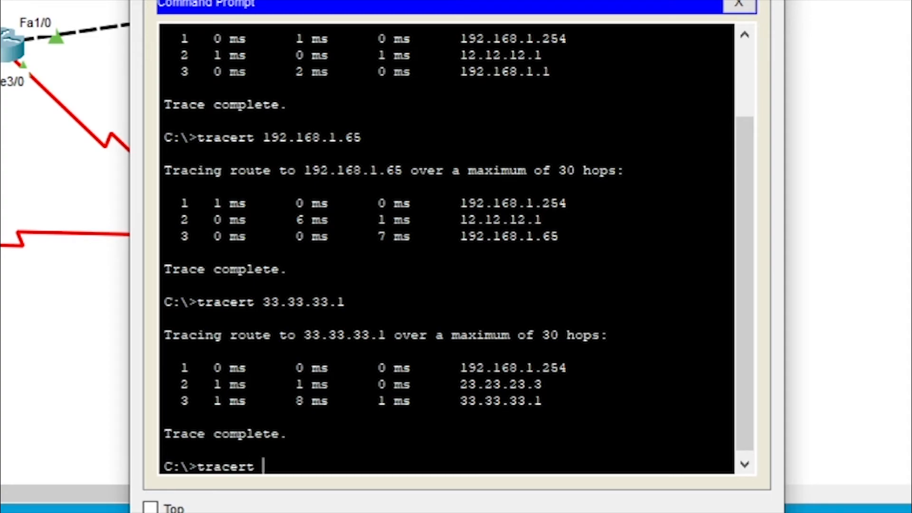
{"action": "type", "text": " 43.43.43.1"}
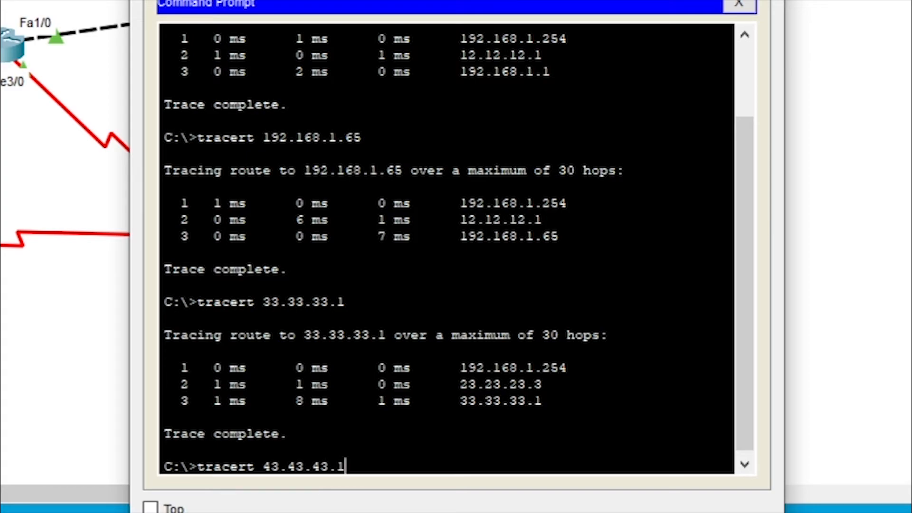
{"action": "key", "text": "Return"}
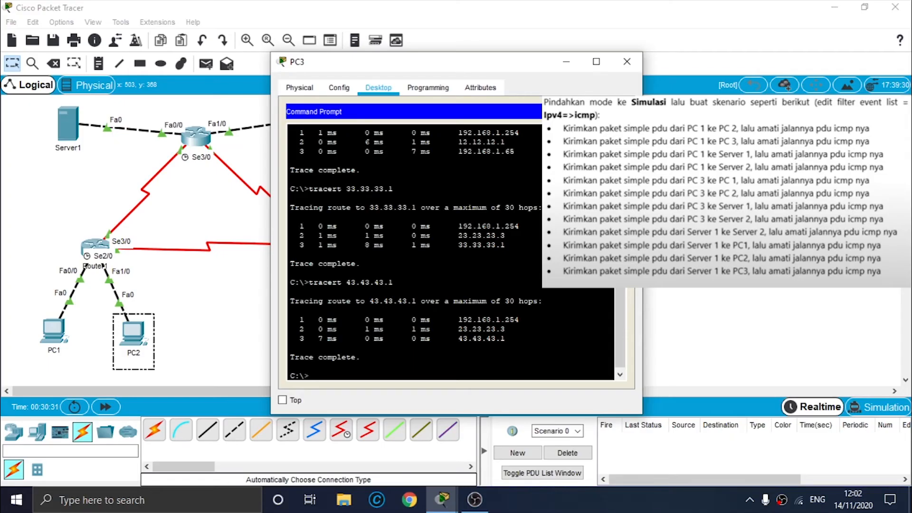
{"action": "left_click", "coordinate": [627, 62]}
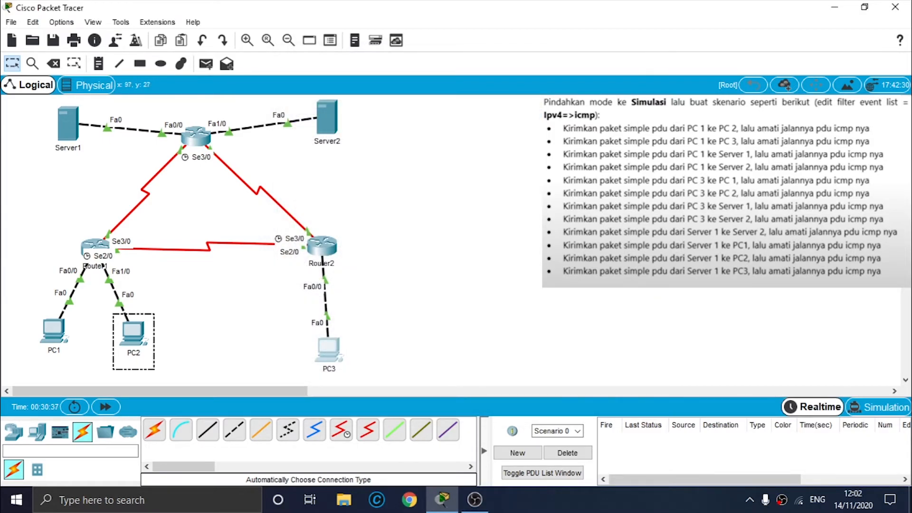
- From Server1's Command Prompt, trace the routes to 43.43.43.1 and 192.168.1.1 with tracert
{"action": "left_click", "coordinate": [68, 124]}
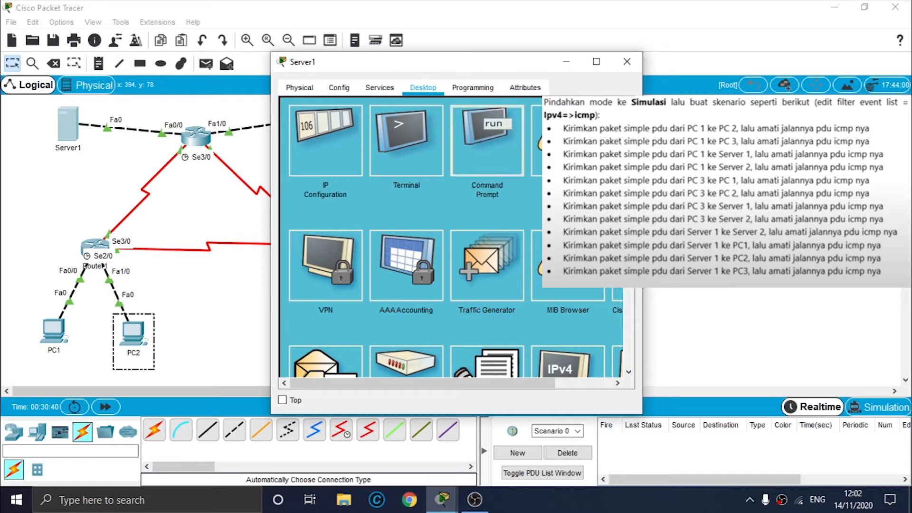
{"action": "left_click", "coordinate": [486, 138]}
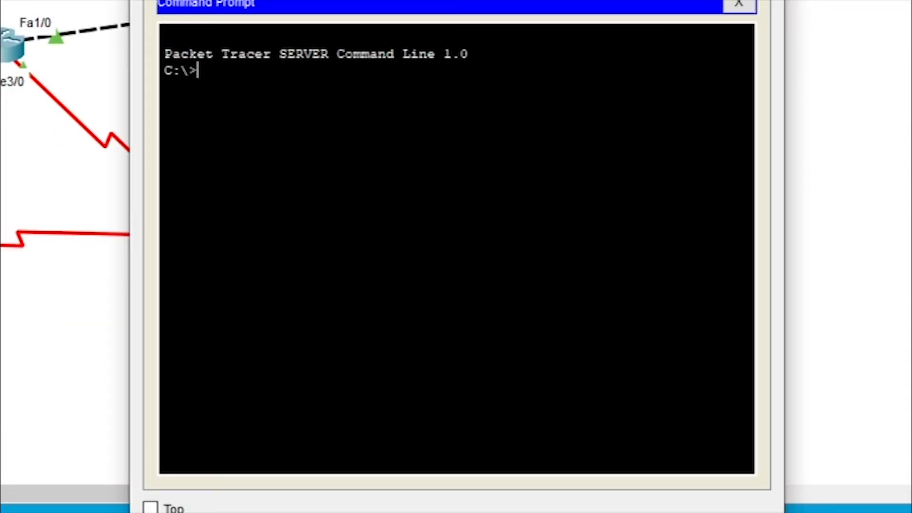
{"action": "type", "text": "tracert"}
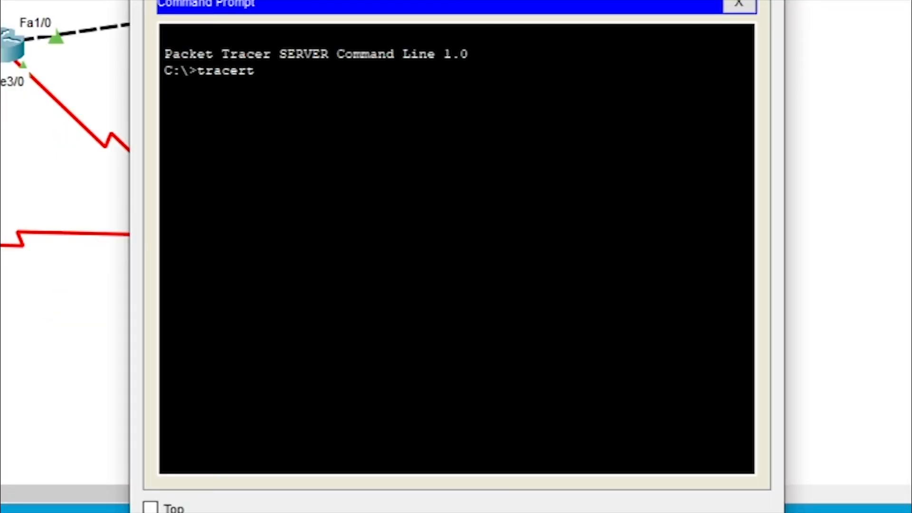
{"action": "type", "text": " 43.43.43.1"}
{"action": "key", "text": "Return"}
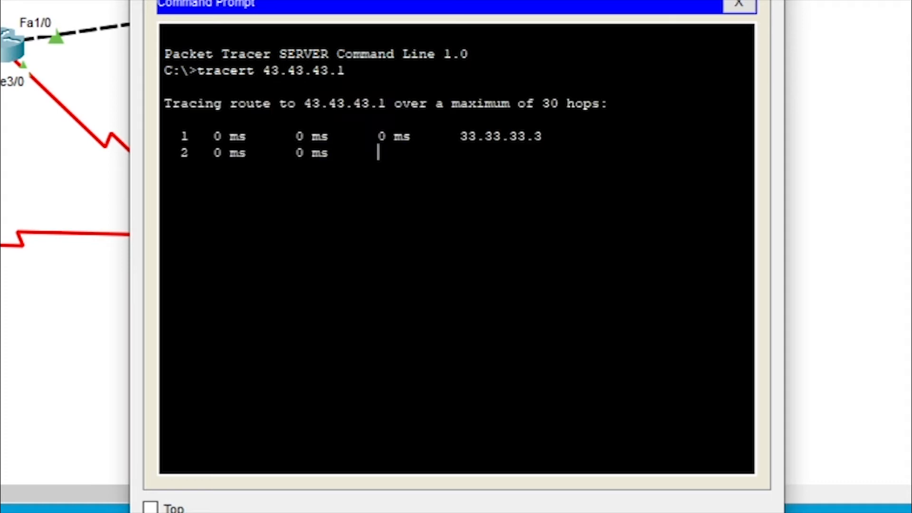
{"action": "type", "text": "tracert "}
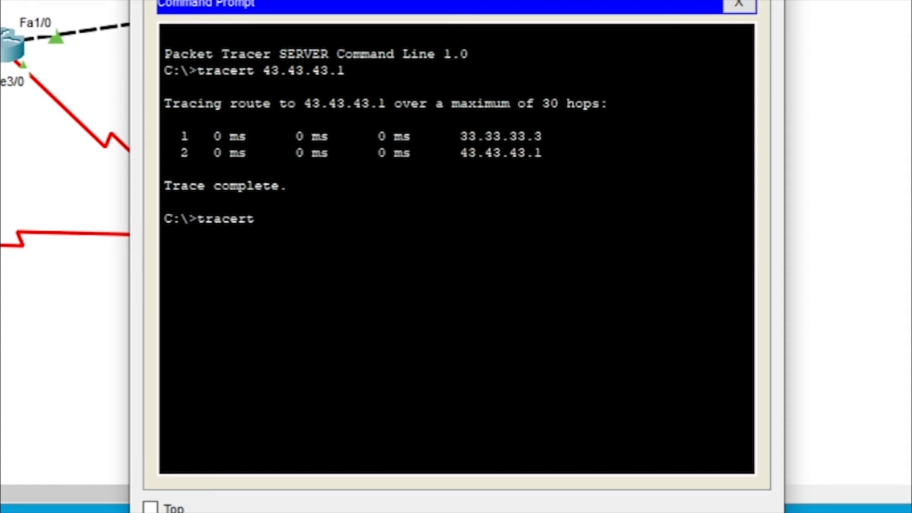
{"action": "type", "text": "192.168.1.1"}
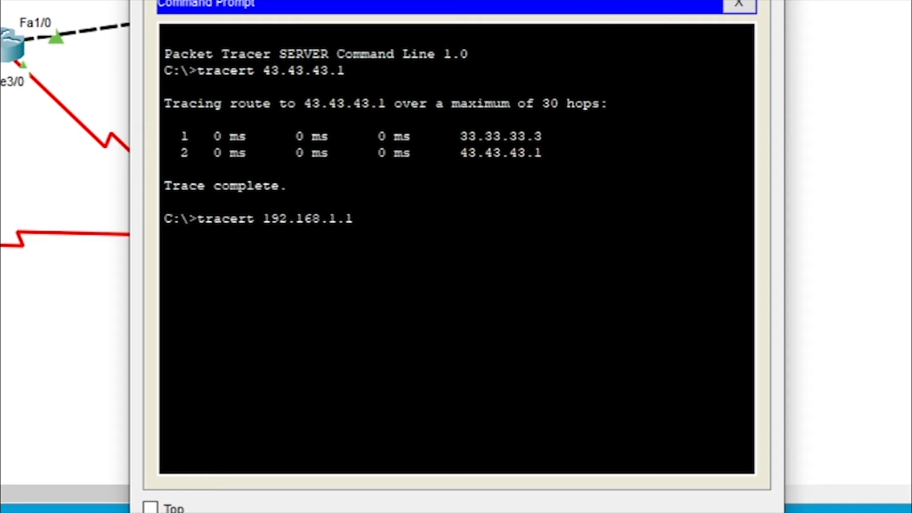
{"action": "key", "text": "Return"}
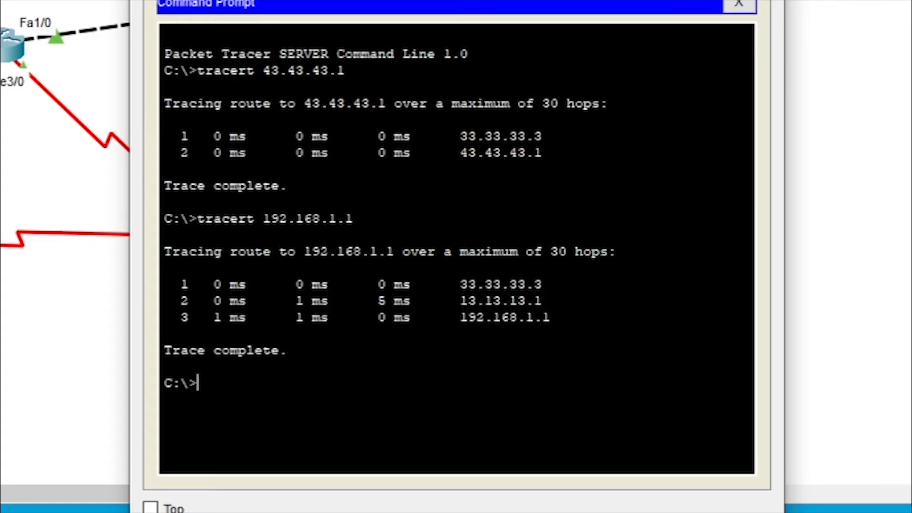
- Trace the routes from Server1 to 192.168.1.65 and 192.168.1.253 with tracert
{"action": "type", "text": "tracert "}
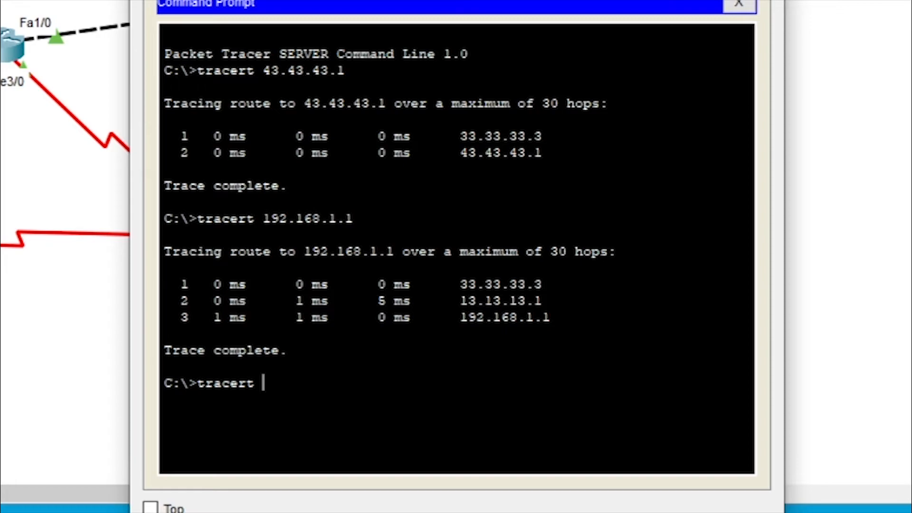
{"action": "type", "text": "192.168.1.65"}
{"action": "key", "text": "Return"}
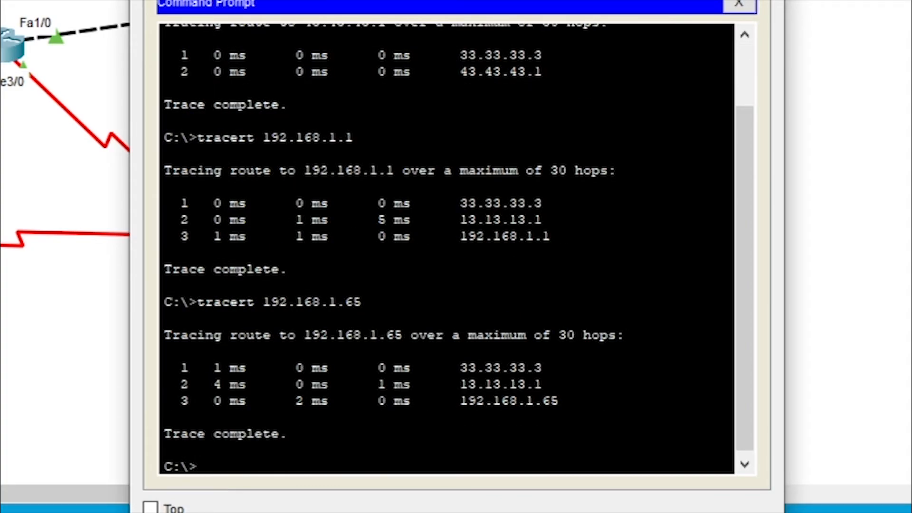
{"action": "type", "text": "tracert 192.168.1.253"}
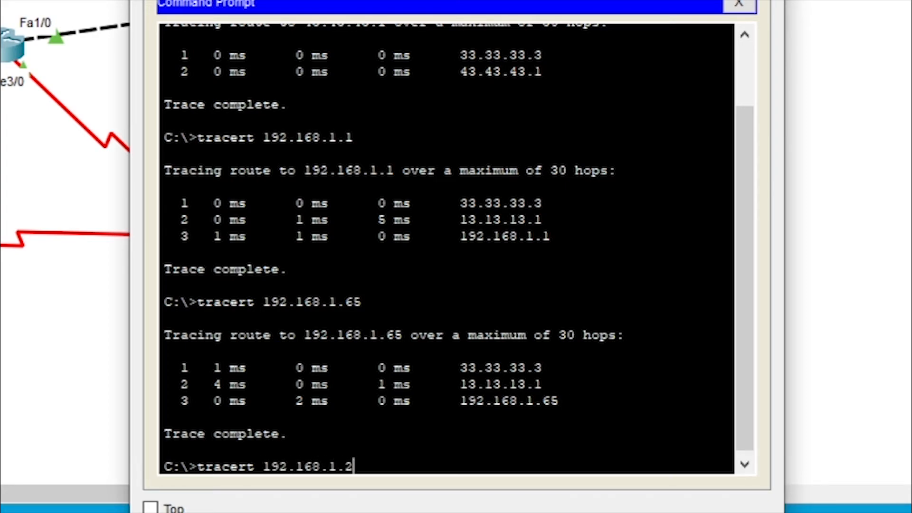
{"action": "key", "text": "Return"}
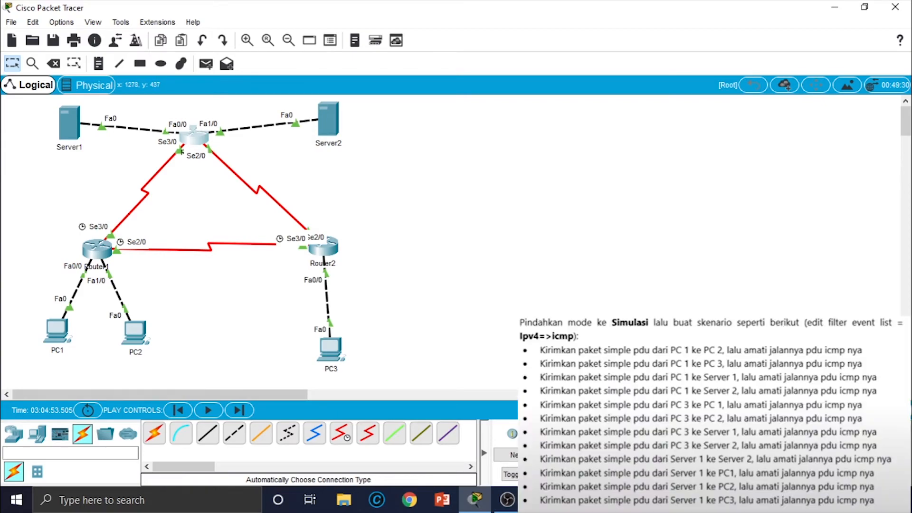
- Show the Simulation Panel and turn off the port status of Router1's Serial2/0 interface
{"action": "left_click", "coordinate": [880, 410]}
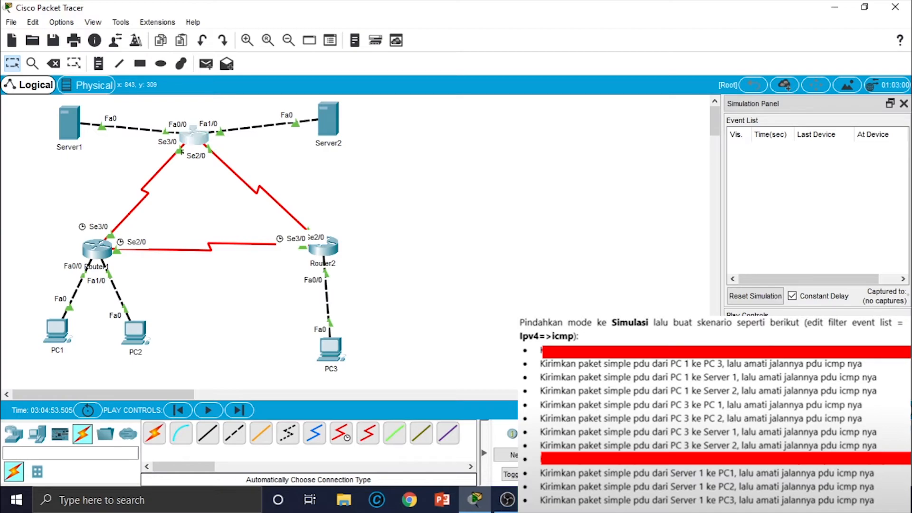
{"action": "left_click", "coordinate": [97, 248]}
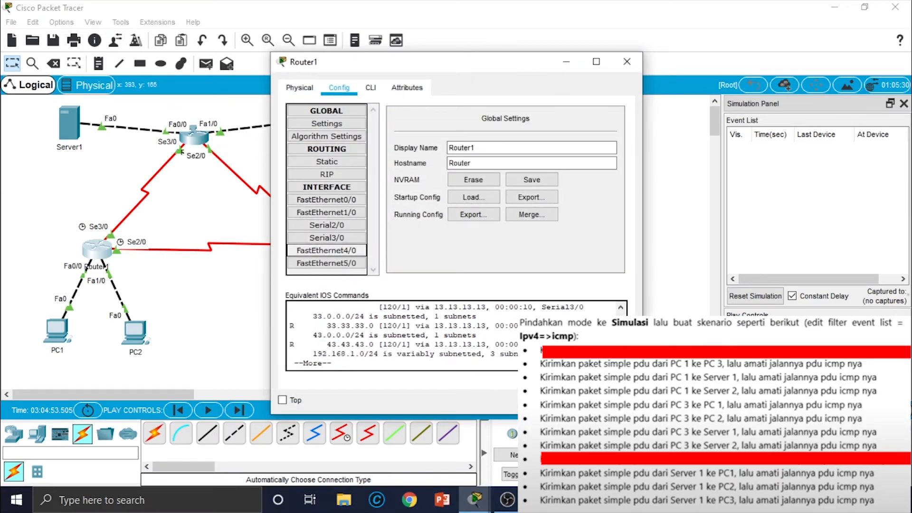
{"action": "left_click", "coordinate": [326, 226]}
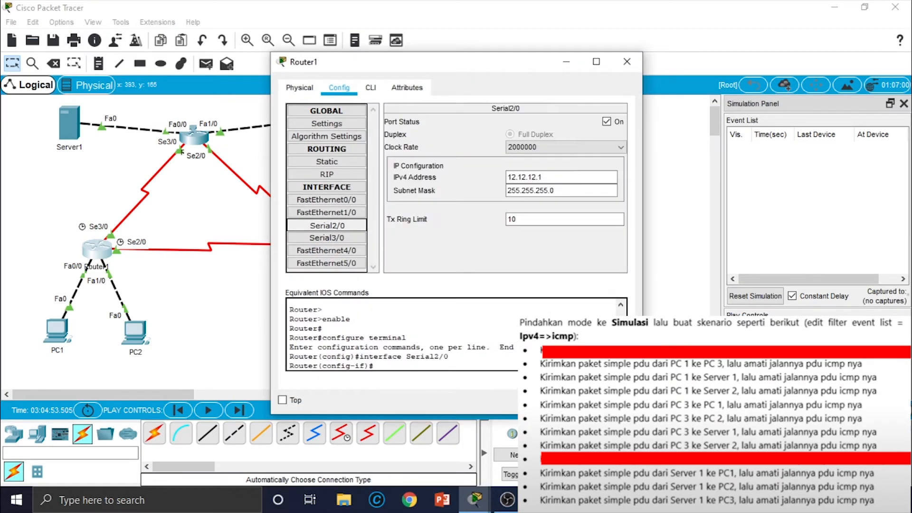
{"action": "left_click", "coordinate": [606, 121]}
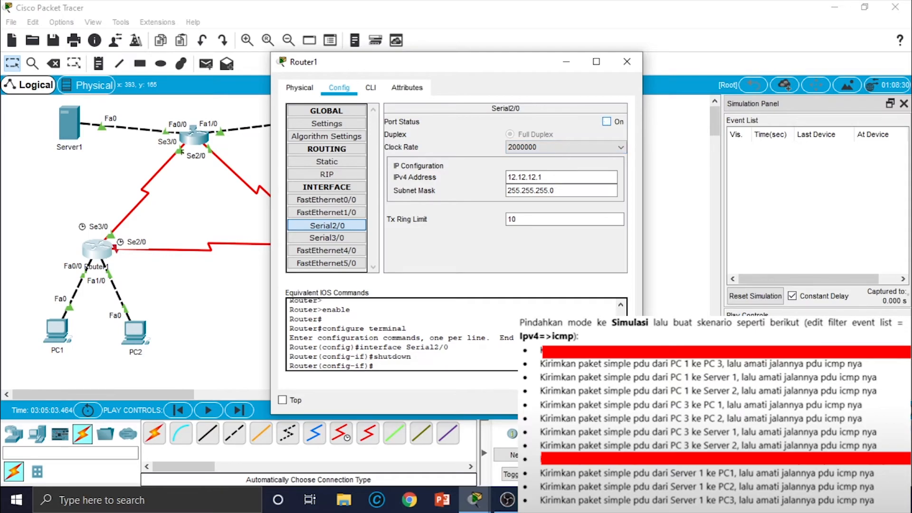
{"action": "left_click", "coordinate": [627, 62]}
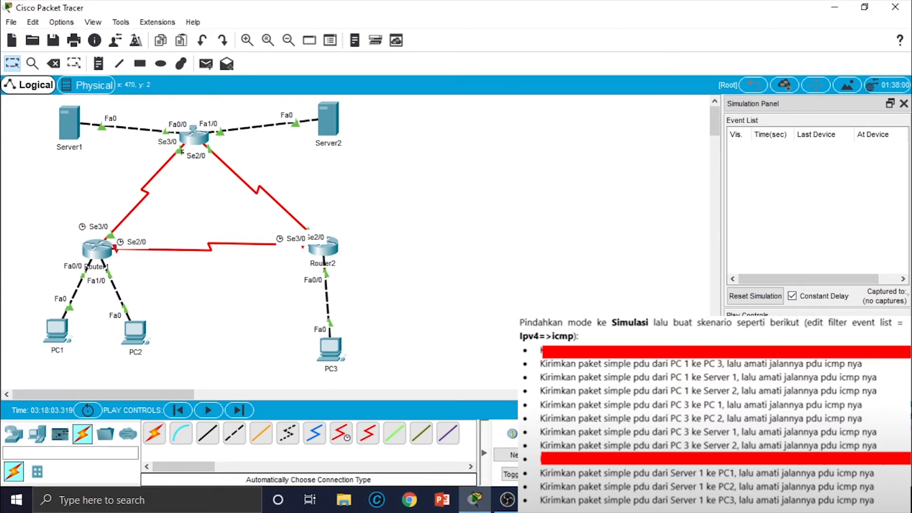
- Send a simple PDU from PC1 to PC3 and capture it forward event by event along its route
{"action": "left_click", "coordinate": [205, 63]}
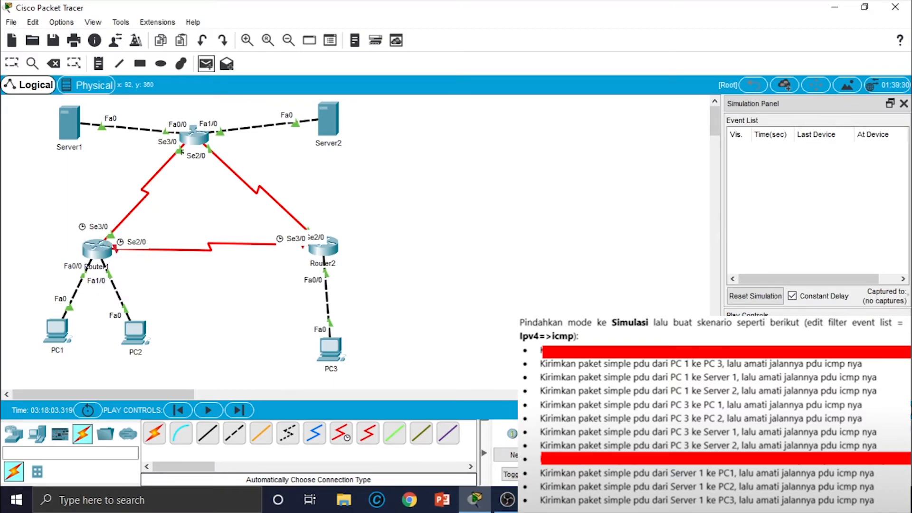
{"action": "left_click", "coordinate": [339, 347]}
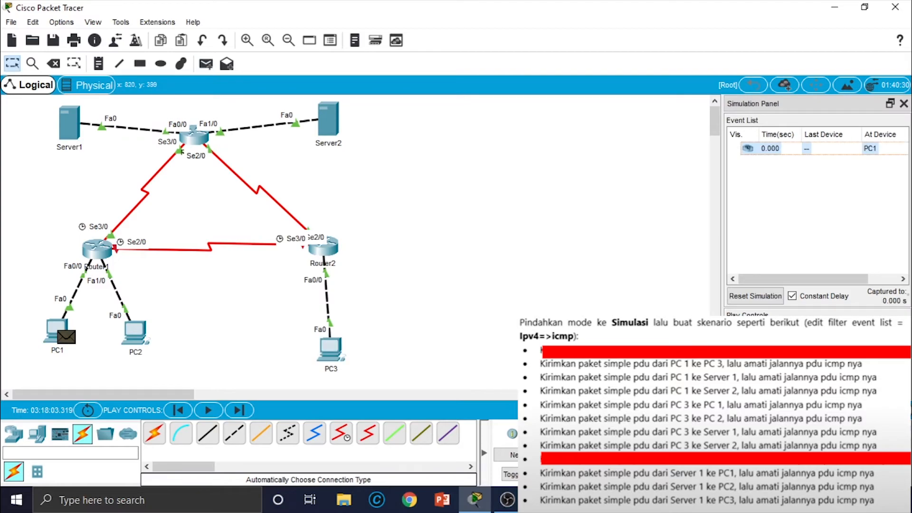
{"action": "key", "text": "alt+c"}
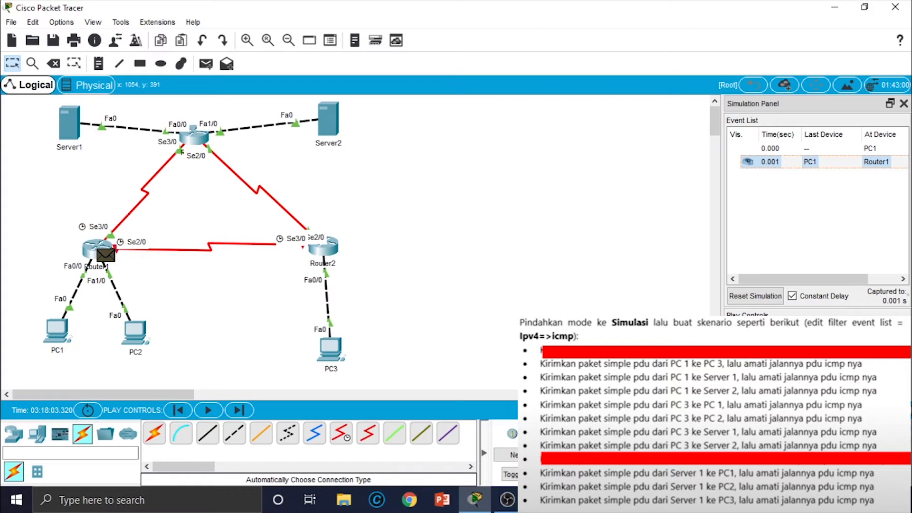
{"action": "key", "text": "alt+c"}
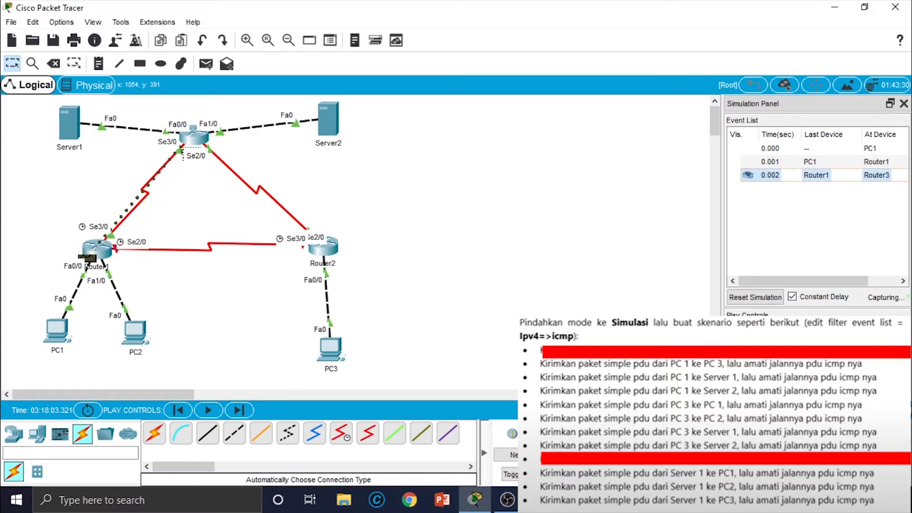
{"action": "key", "text": "alt+c"}
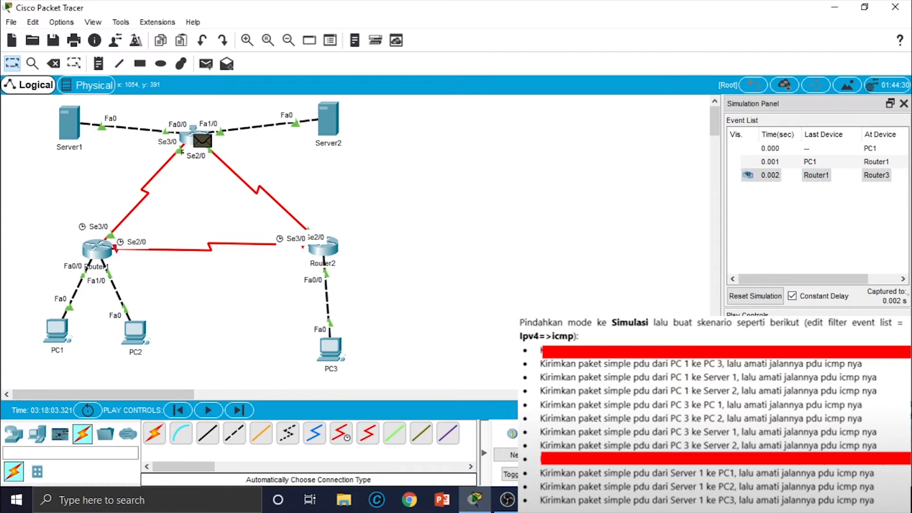
{"action": "key", "text": "alt+c"}
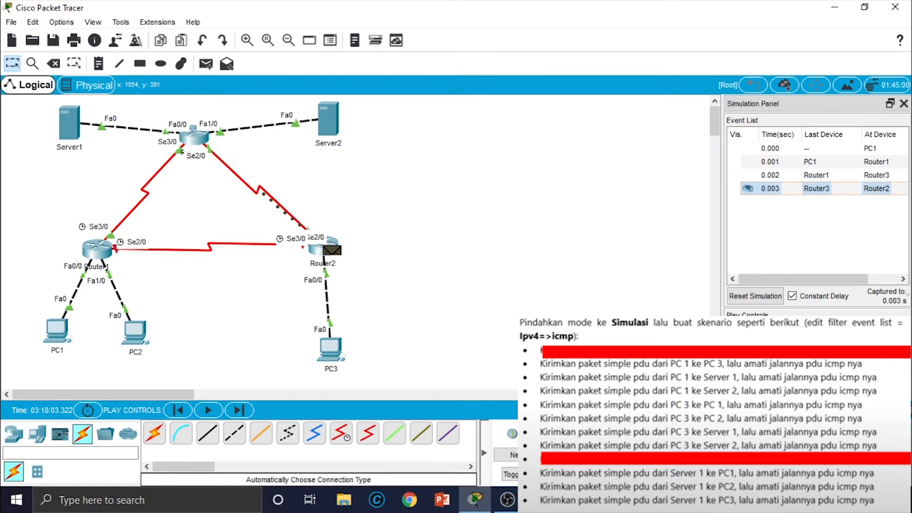
{"action": "key", "text": "alt+c"}
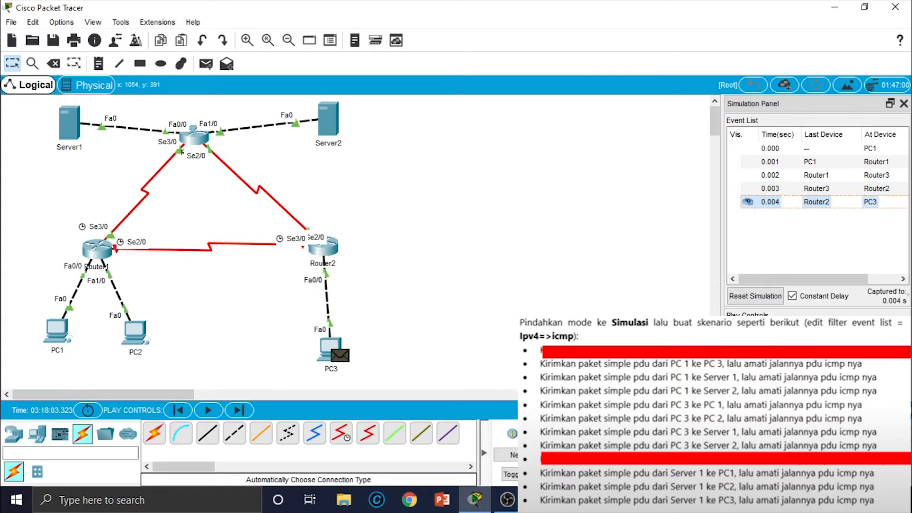
{"action": "key", "text": "alt+c"}
{"action": "key", "text": "alt+c"}
{"action": "key", "text": "alt+c"}
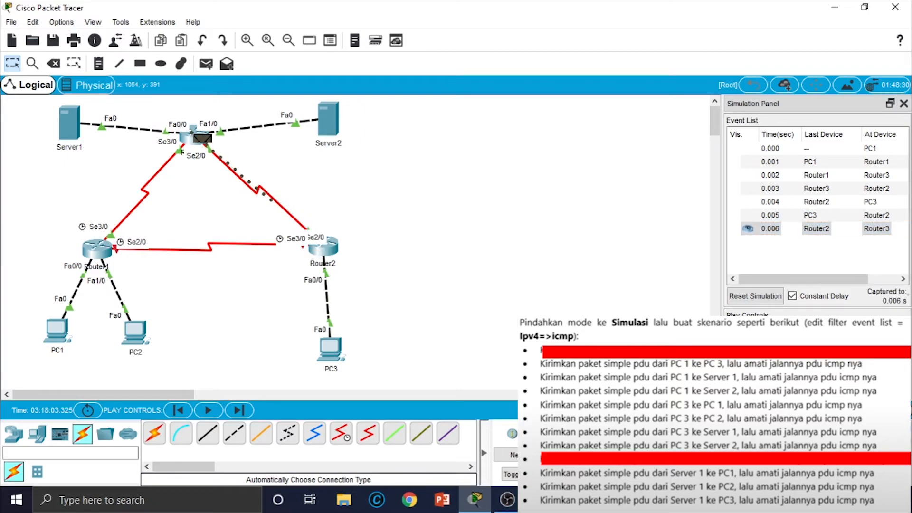
{"action": "key", "text": "alt+c"}
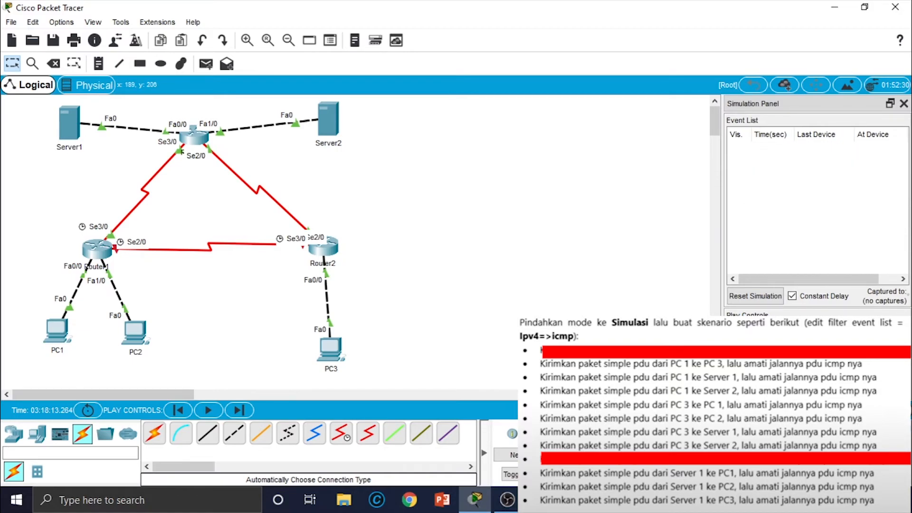
- On Router1, turn on the Serial2/0 port, turn off the Serial3/0 port and close the configuration window
{"action": "left_click", "coordinate": [98, 248]}
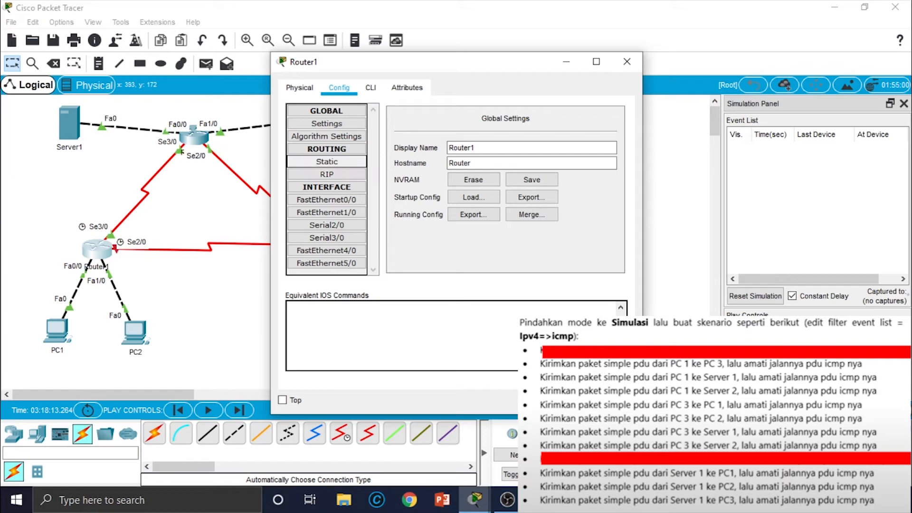
{"action": "left_click", "coordinate": [327, 225]}
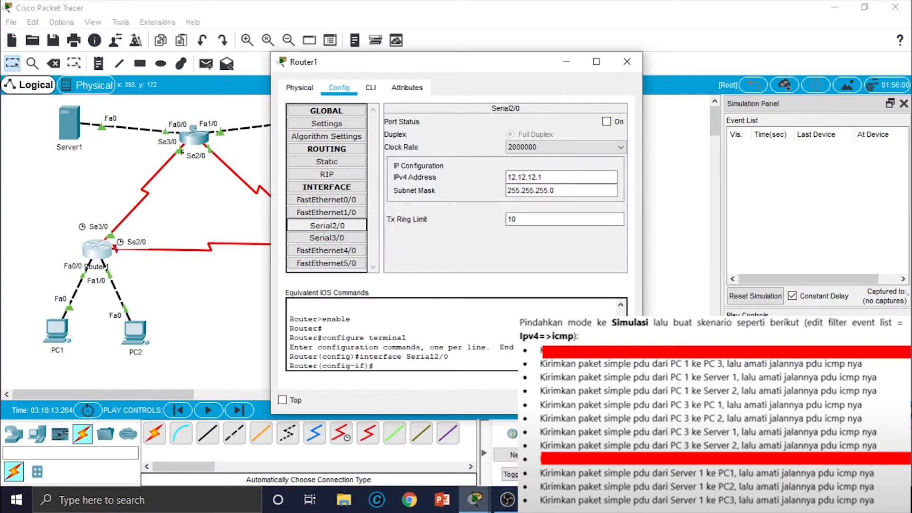
{"action": "left_click", "coordinate": [606, 121]}
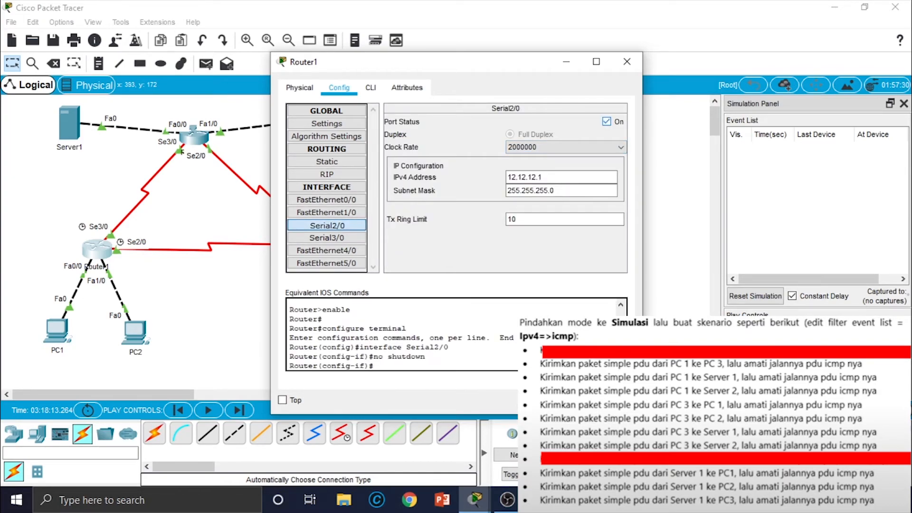
{"action": "left_click", "coordinate": [327, 238]}
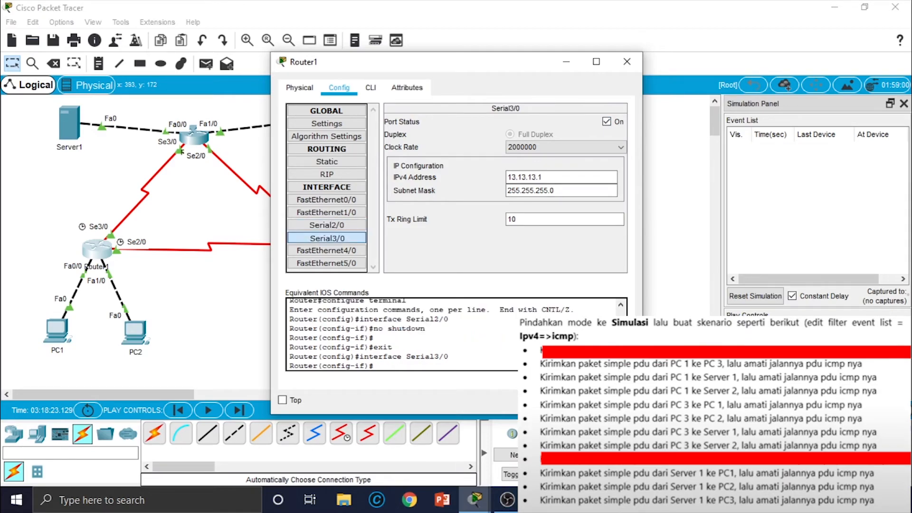
{"action": "left_click", "coordinate": [607, 121]}
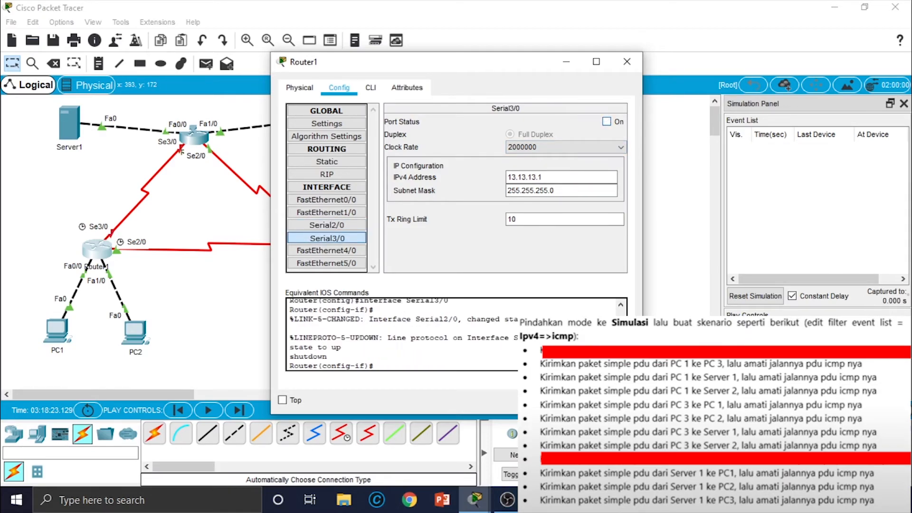
{"action": "left_click", "coordinate": [627, 61]}
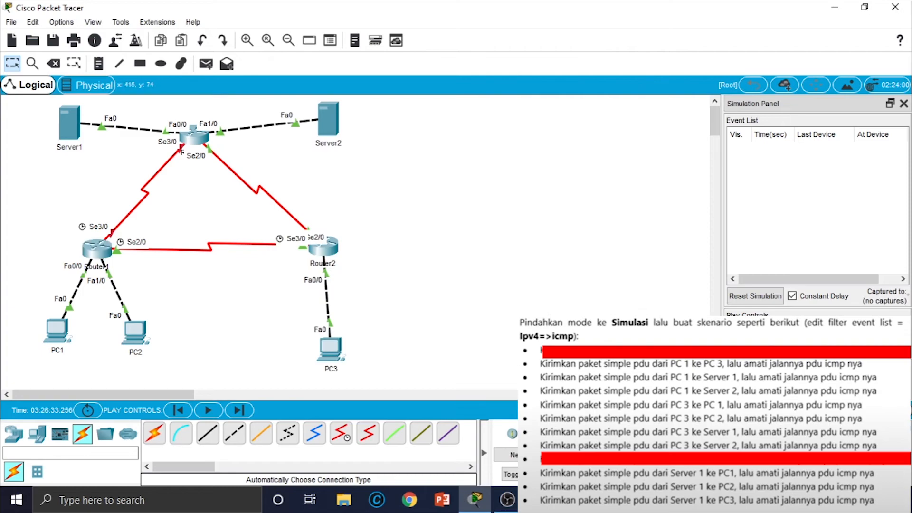
- Send a simple PDU from PC1 to Server1, capture its round trip event by event and clear the scenario
{"action": "left_click", "coordinate": [206, 63]}
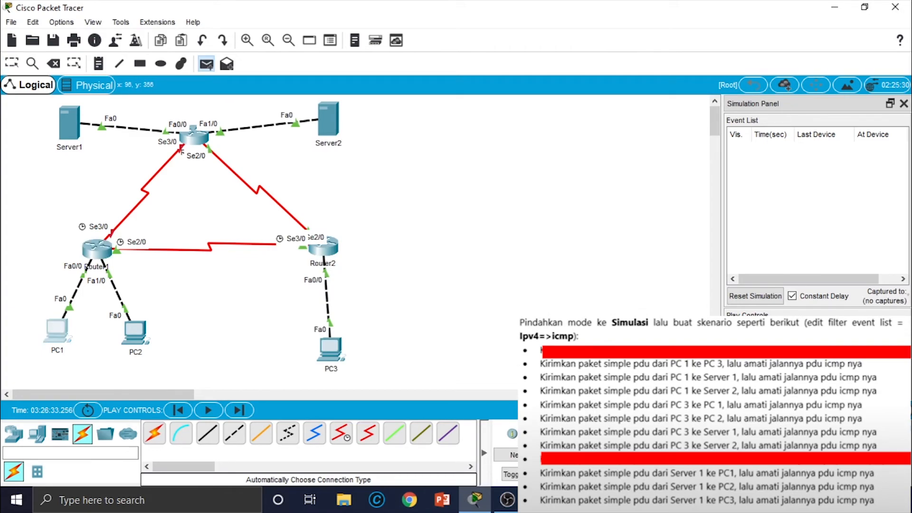
{"action": "left_click", "coordinate": [59, 332]}
{"action": "left_click", "coordinate": [69, 122]}
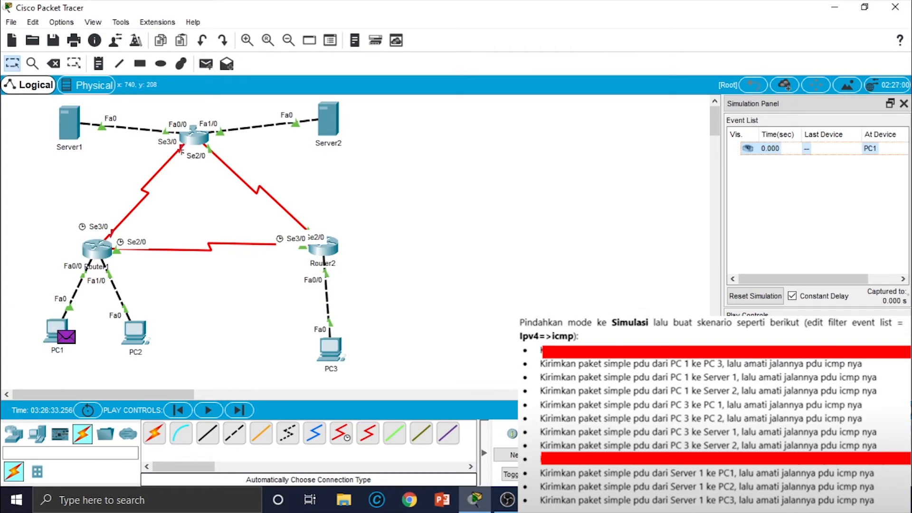
{"action": "left_click", "coordinate": [848, 331]}
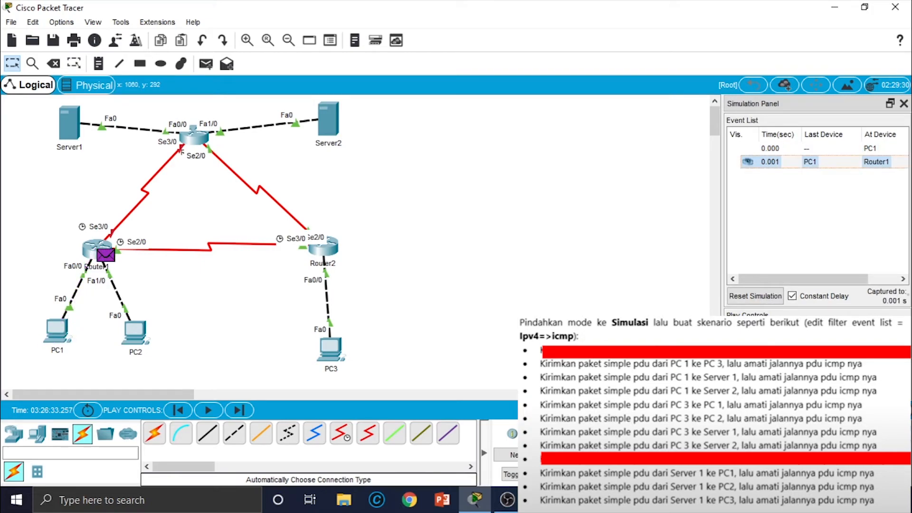
{"action": "left_click", "coordinate": [848, 332]}
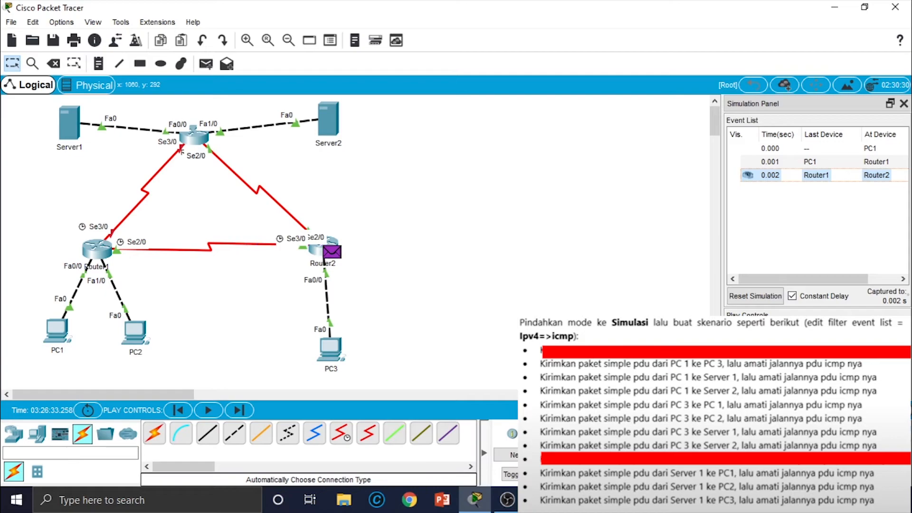
{"action": "left_click", "coordinate": [848, 332]}
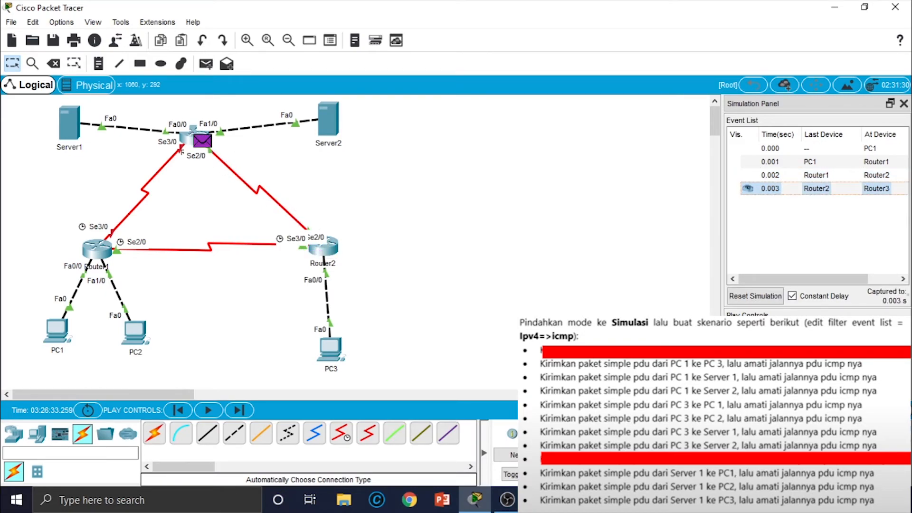
{"action": "left_click", "coordinate": [848, 332]}
{"action": "left_click", "coordinate": [849, 331]}
{"action": "left_click", "coordinate": [848, 332]}
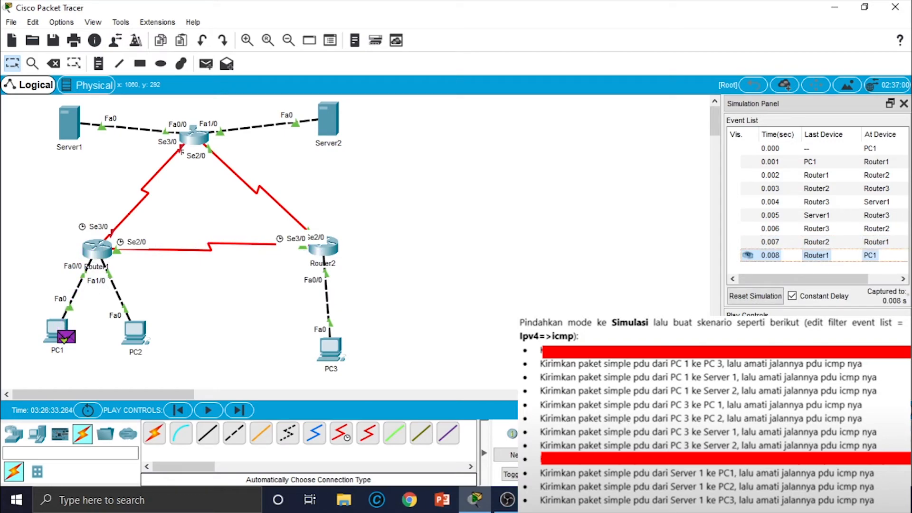
{"action": "left_click", "coordinate": [564, 455]}
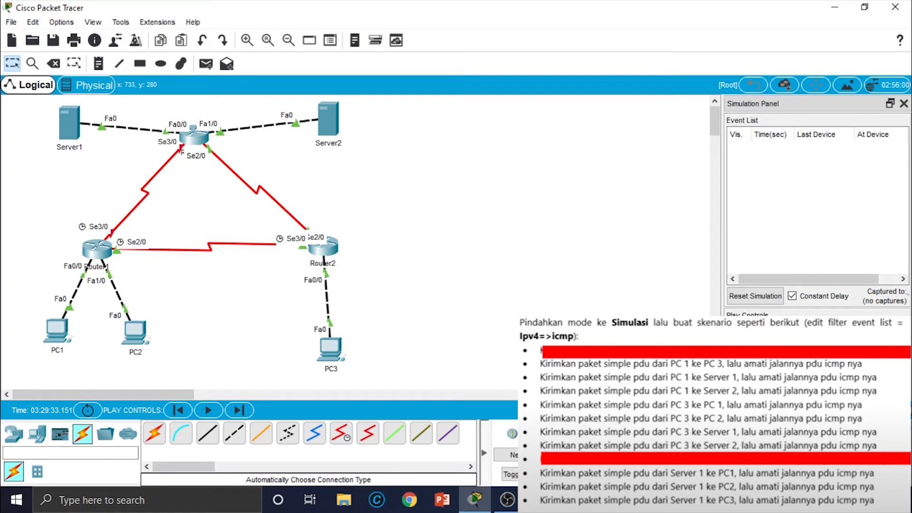
- Send a simple PDU from PC1 to Server2, capture its round trip event by event and clear the scenario
{"action": "left_click", "coordinate": [206, 64]}
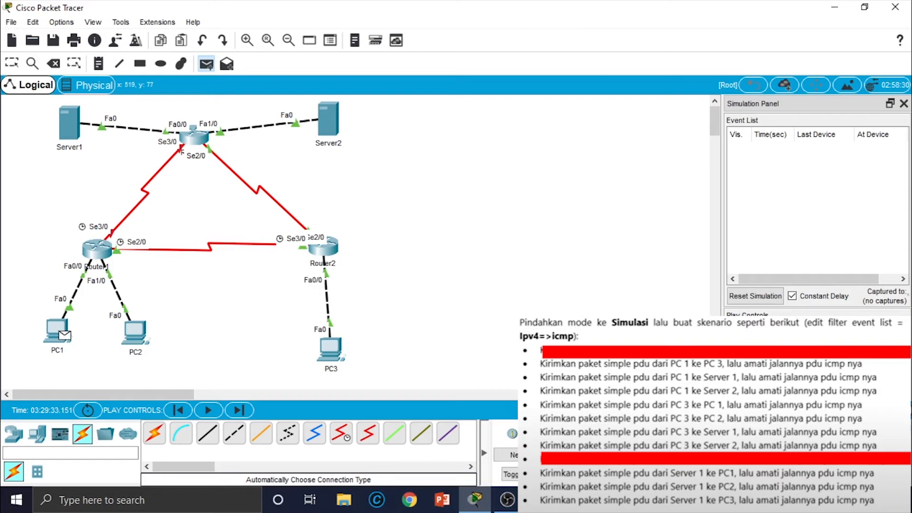
{"action": "left_click", "coordinate": [330, 120]}
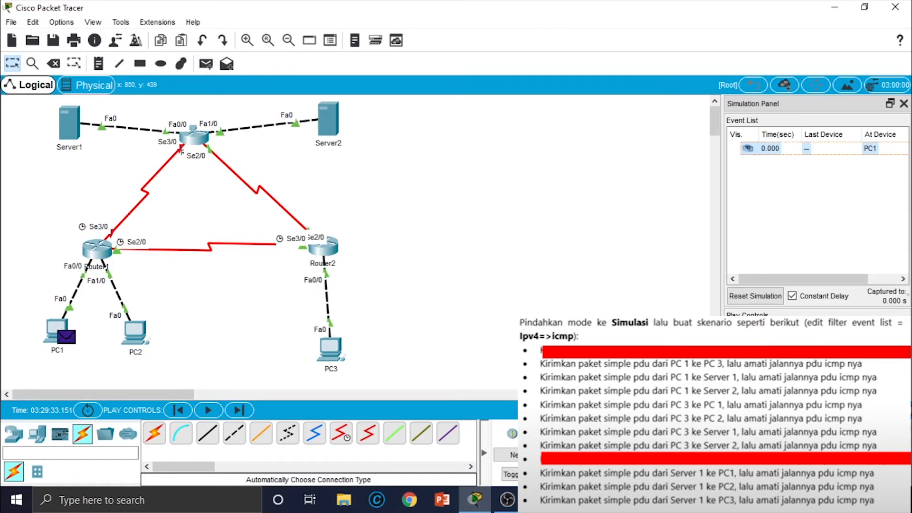
{"action": "key", "text": "alt+c"}
{"action": "key", "text": "alt+c"}
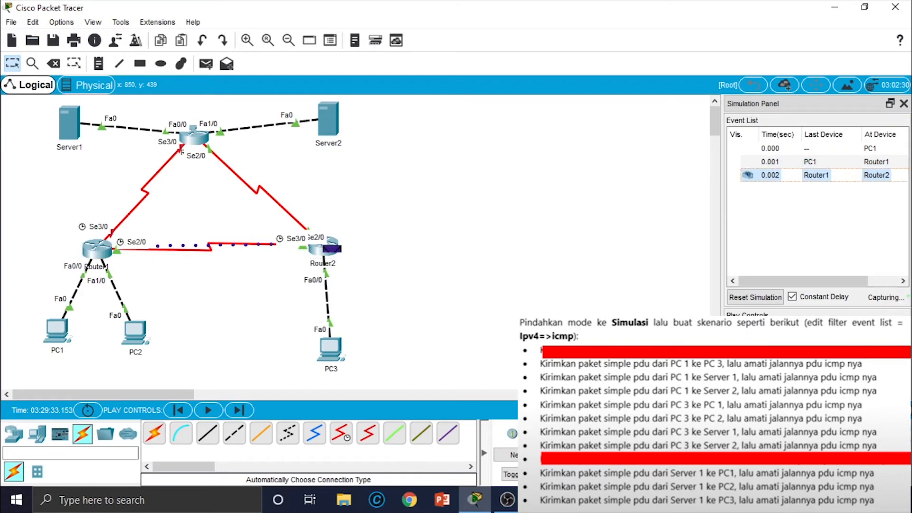
{"action": "key", "text": "alt+c"}
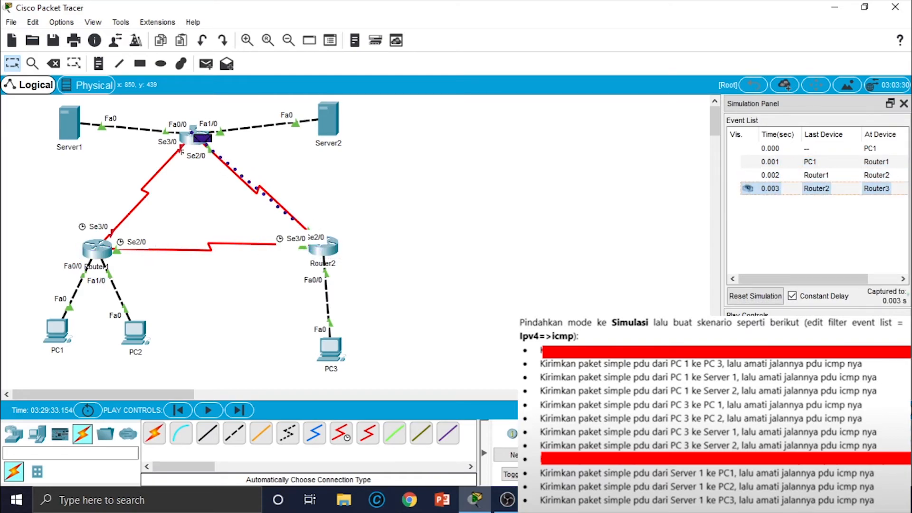
{"action": "key", "text": "alt+c"}
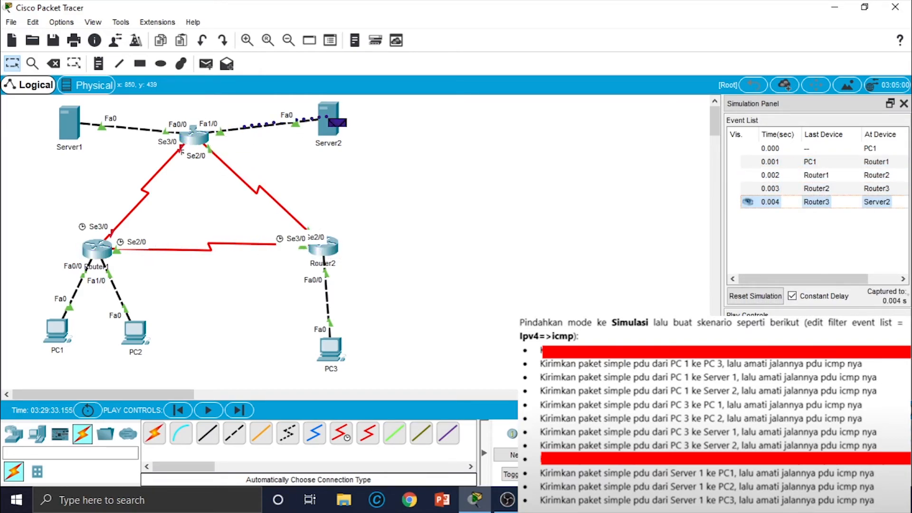
{"action": "key", "text": "alt+c"}
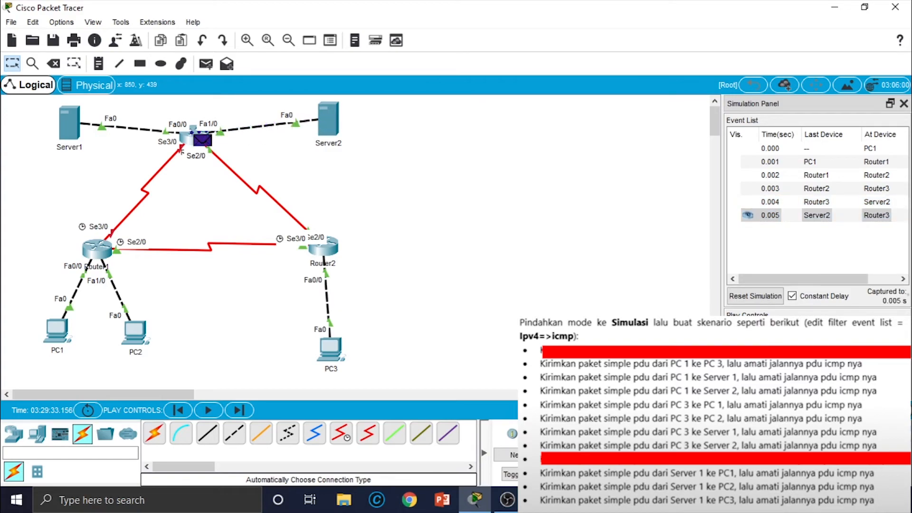
{"action": "key", "text": "alt+c"}
{"action": "key", "text": "alt+c"}
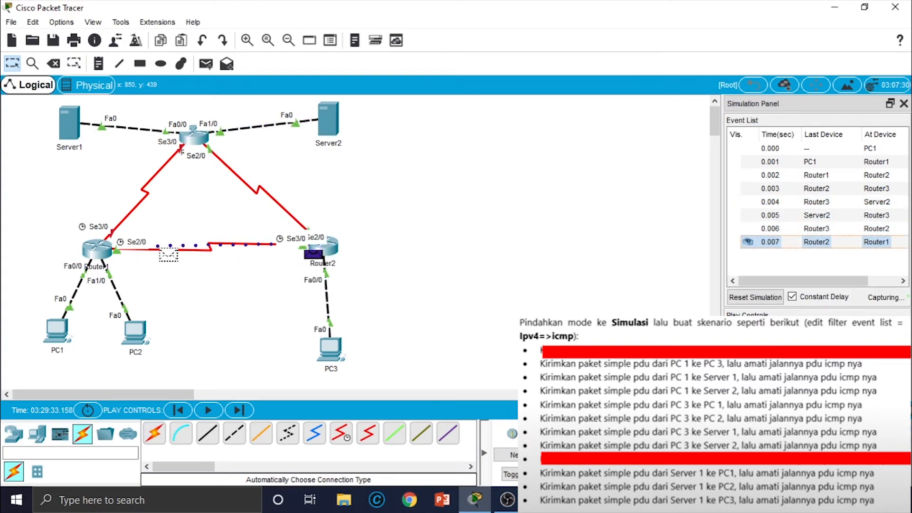
{"action": "key", "text": "alt+c"}
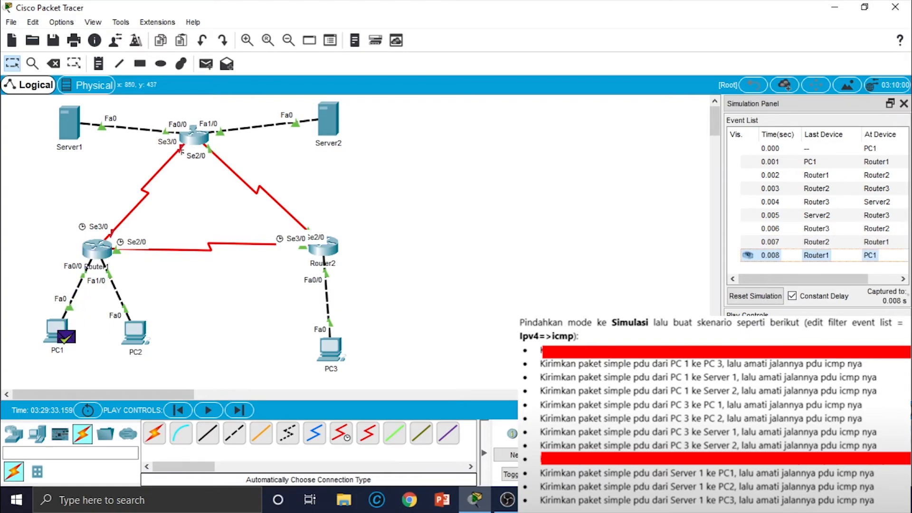
{"action": "left_click", "coordinate": [567, 454]}
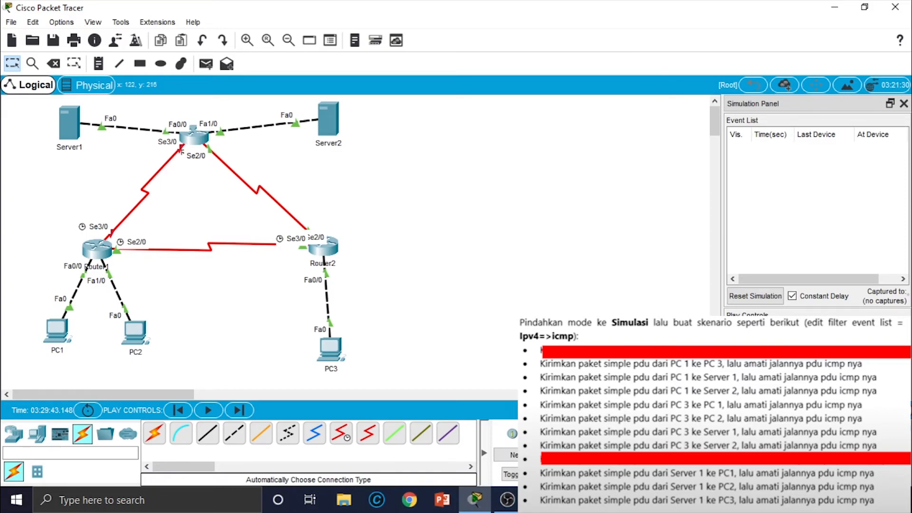
- Turn Router1's Serial3/0 port back on and close the configuration window
{"action": "left_click", "coordinate": [97, 247]}
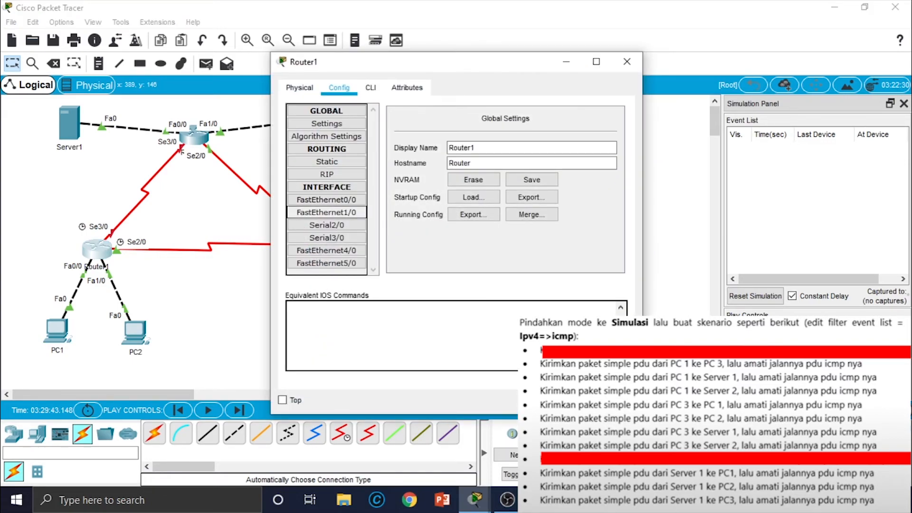
{"action": "left_click", "coordinate": [327, 238]}
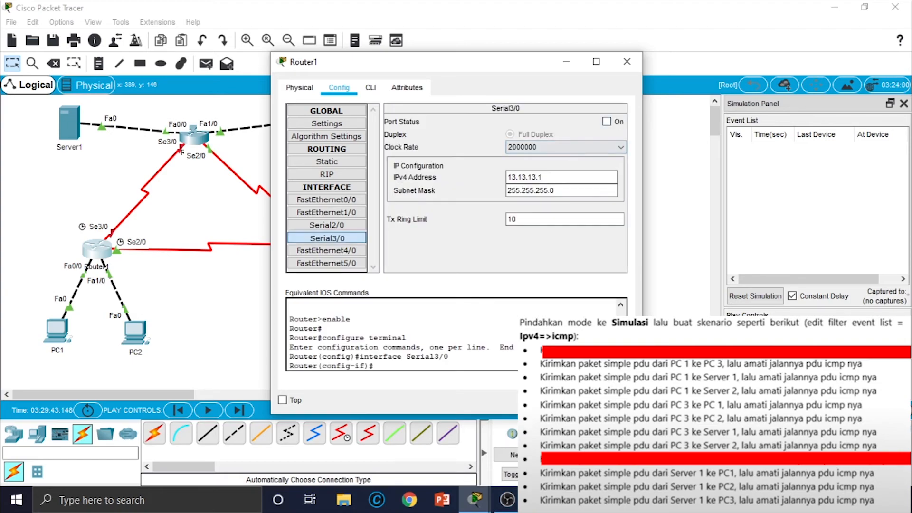
{"action": "left_click", "coordinate": [607, 121]}
{"action": "left_click", "coordinate": [627, 61]}
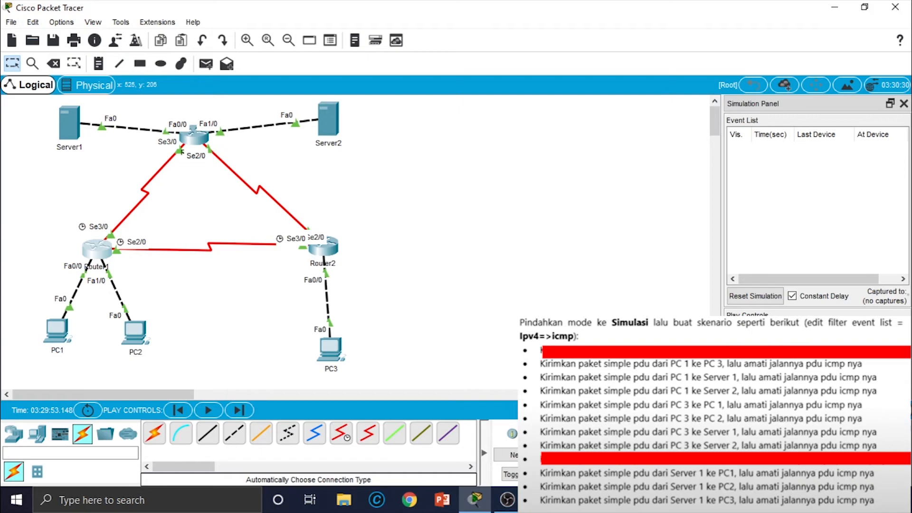
- Turn off the Serial2/0 port on Router2 and close the configuration window
{"action": "left_click", "coordinate": [327, 249]}
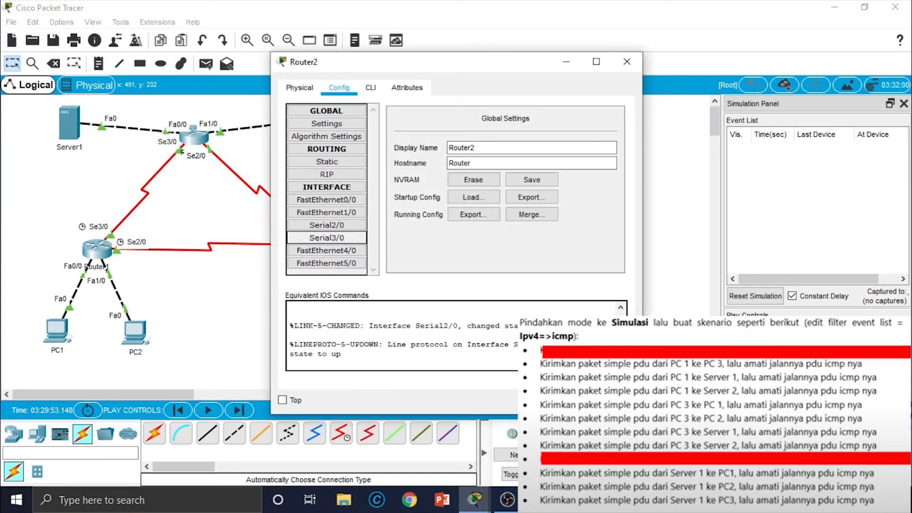
{"action": "left_click", "coordinate": [327, 224]}
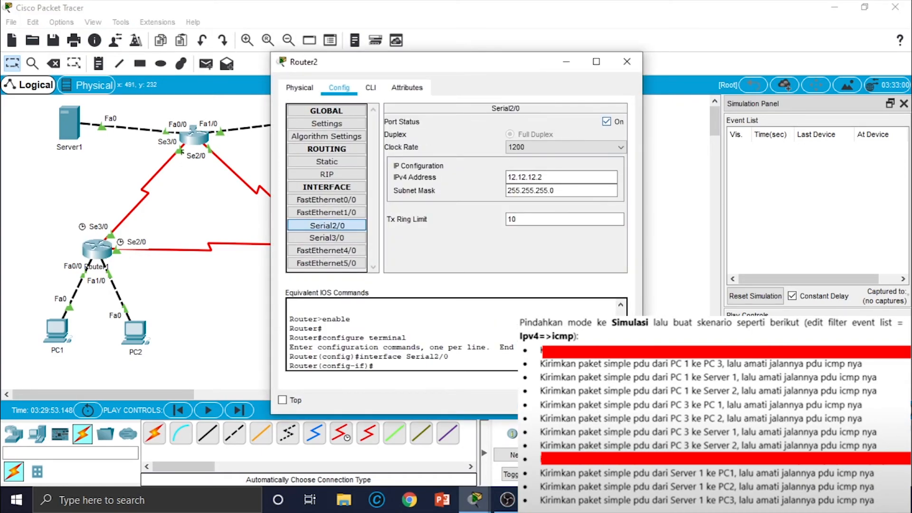
{"action": "left_click", "coordinate": [606, 121]}
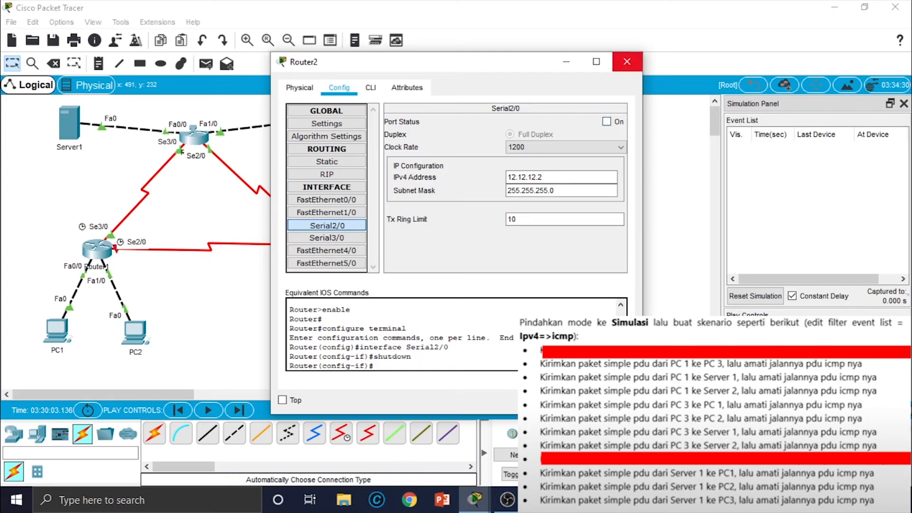
{"action": "left_click", "coordinate": [627, 62]}
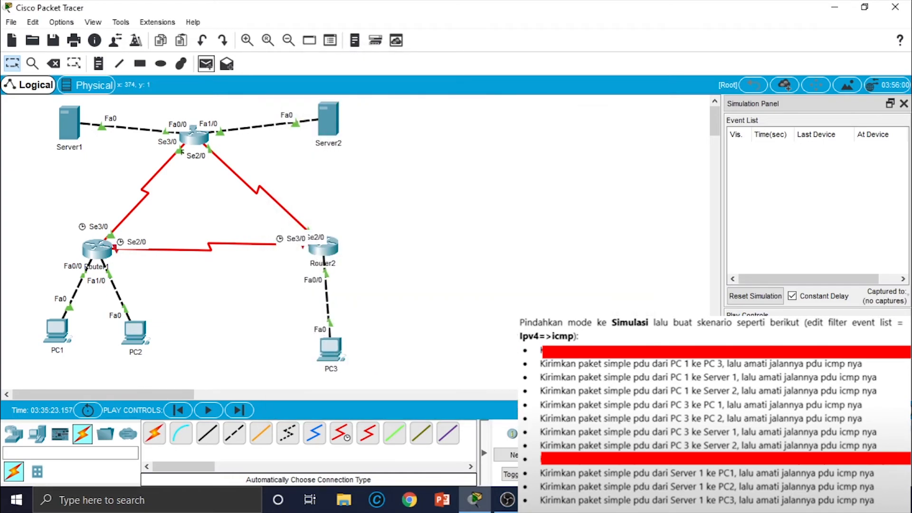
- Send a simple PDU from PC3 to PC1, capture its round trip event by event and clear the scenario
{"action": "left_click", "coordinate": [330, 351]}
{"action": "left_click", "coordinate": [53, 331]}
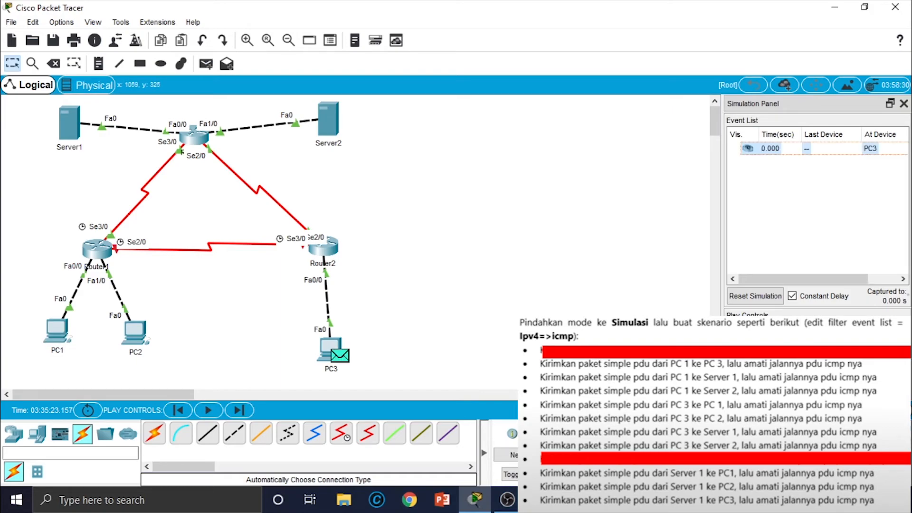
{"action": "key", "text": "alt+c"}
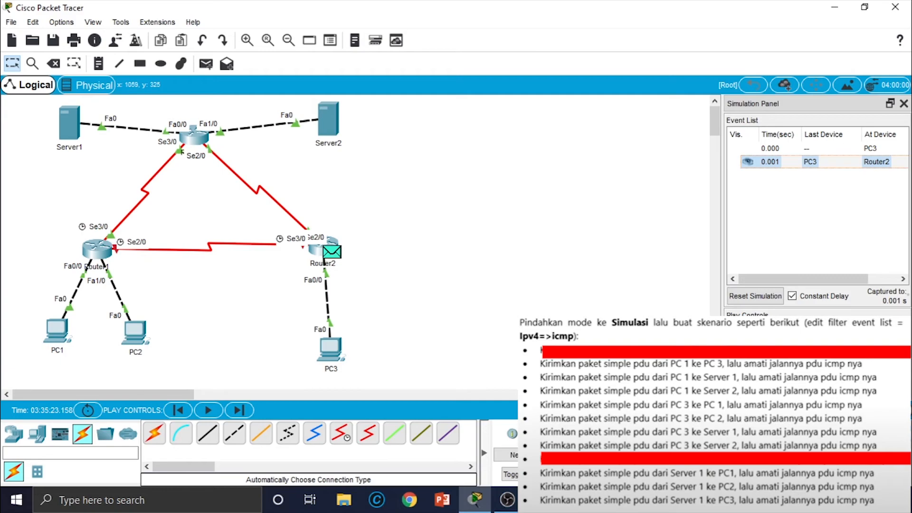
{"action": "key", "text": "alt+c"}
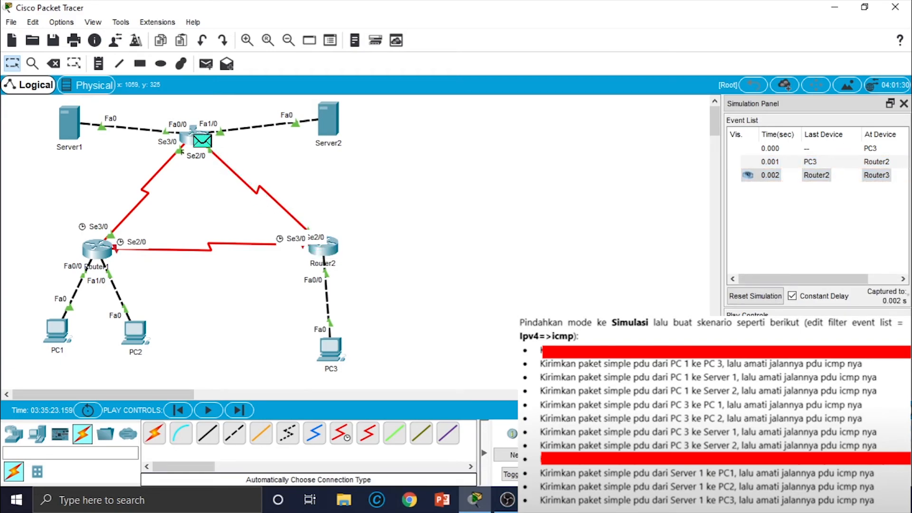
{"action": "key", "text": "alt+c"}
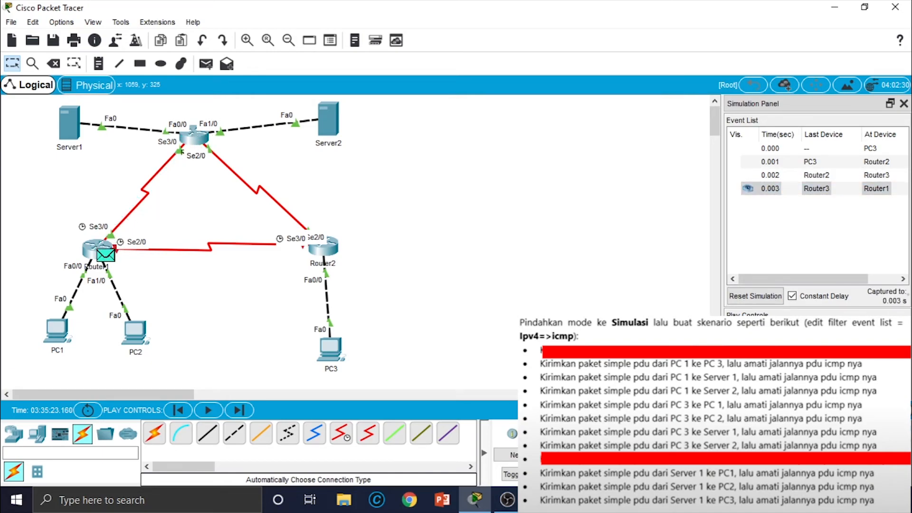
{"action": "key", "text": "alt+c"}
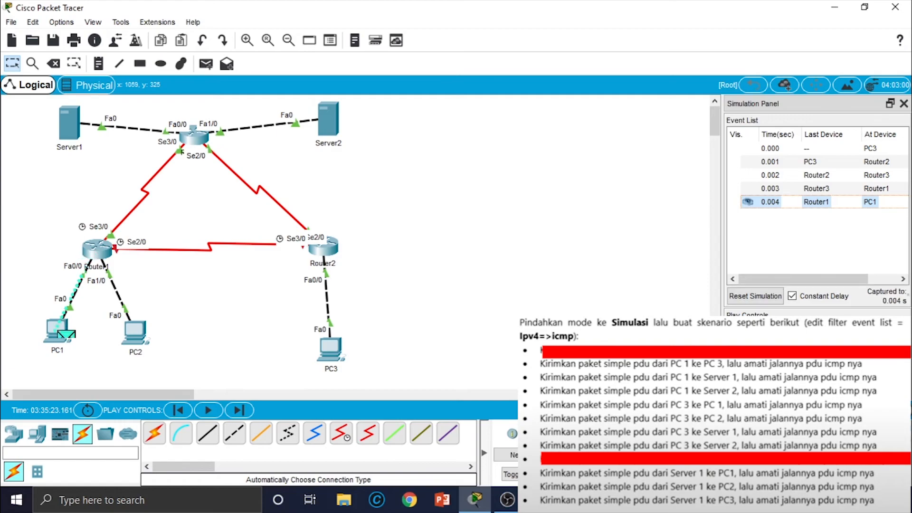
{"action": "key", "text": "alt+c"}
{"action": "key", "text": "alt+c"}
{"action": "key", "text": "alt+c"}
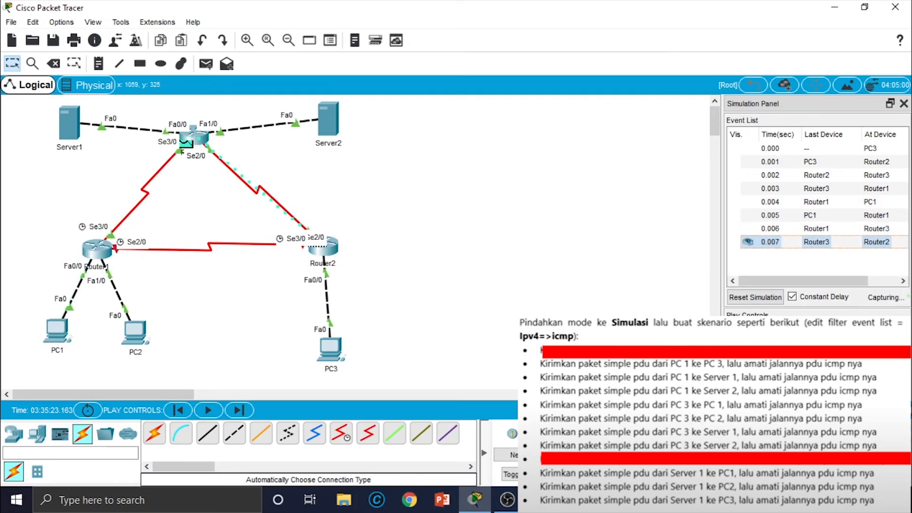
{"action": "key", "text": "alt+c"}
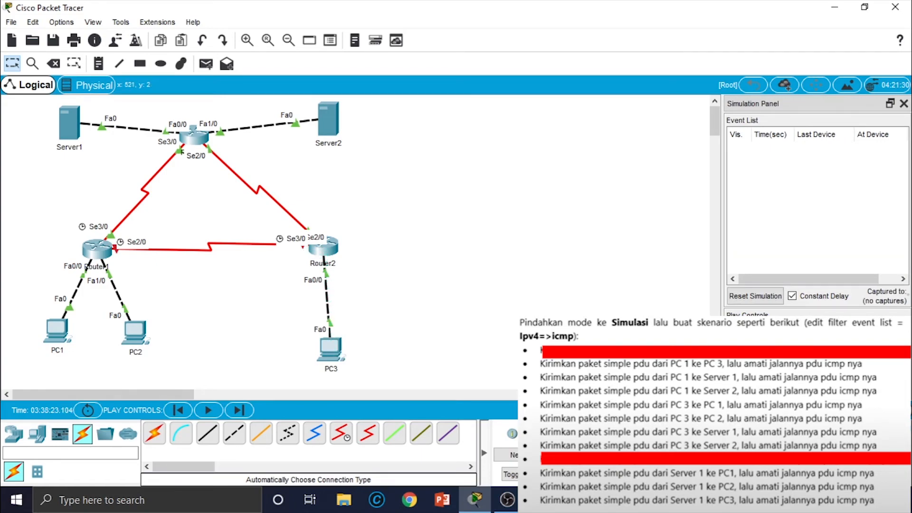
- Send a simple PDU from PC3 to PC2, capture its round trip event by event and clear the scenario
{"action": "key", "text": "p"}
{"action": "left_click", "coordinate": [331, 349]}
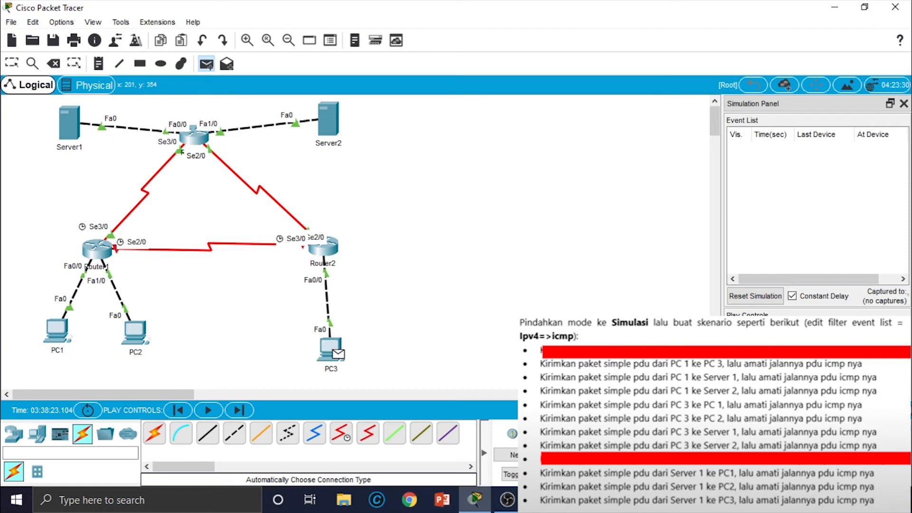
{"action": "left_click", "coordinate": [135, 333]}
{"action": "key", "text": "alt+c"}
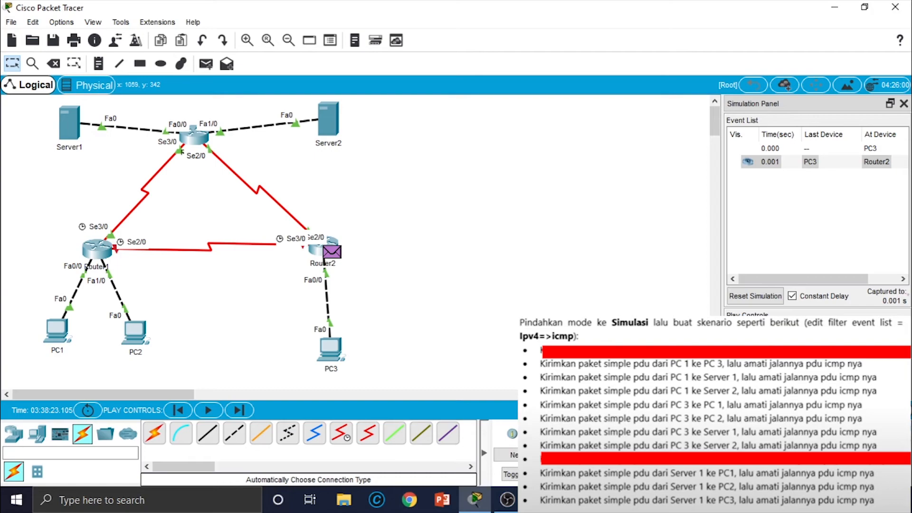
{"action": "key", "text": "alt+c"}
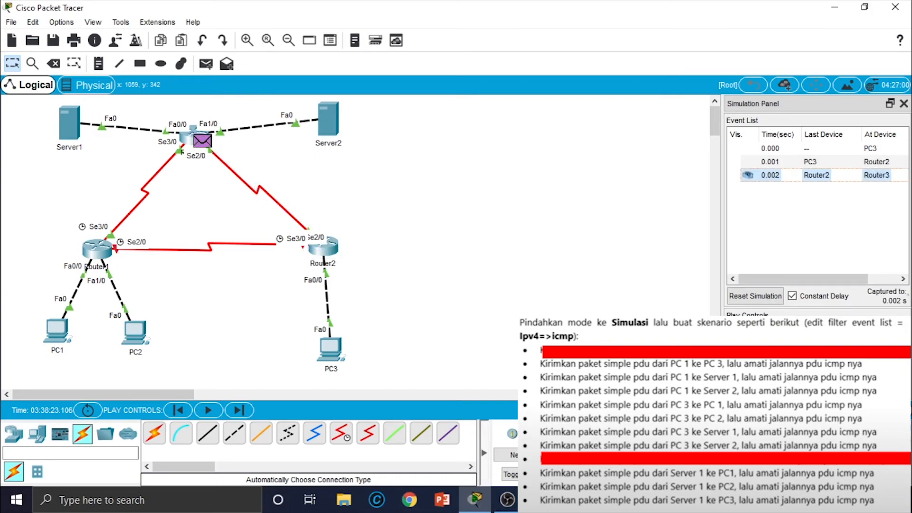
{"action": "key", "text": "alt+c"}
{"action": "key", "text": "alt+c"}
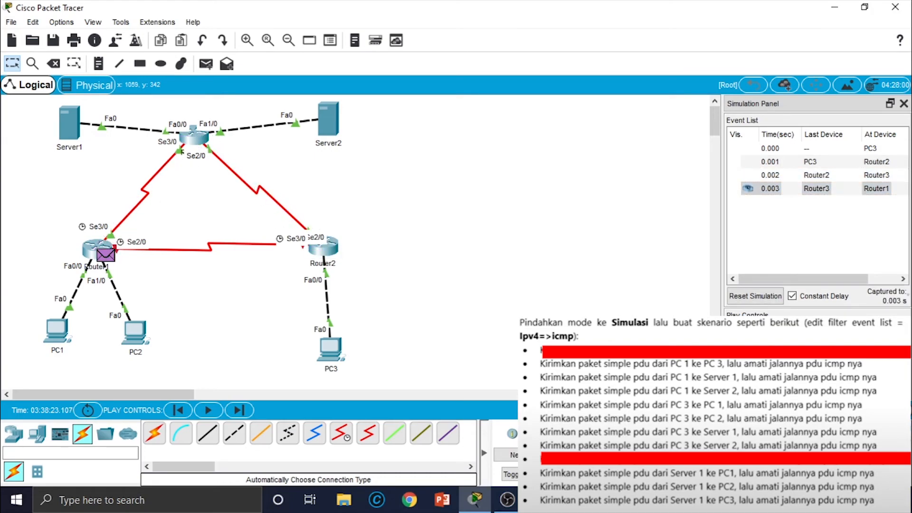
{"action": "key", "text": "alt+c"}
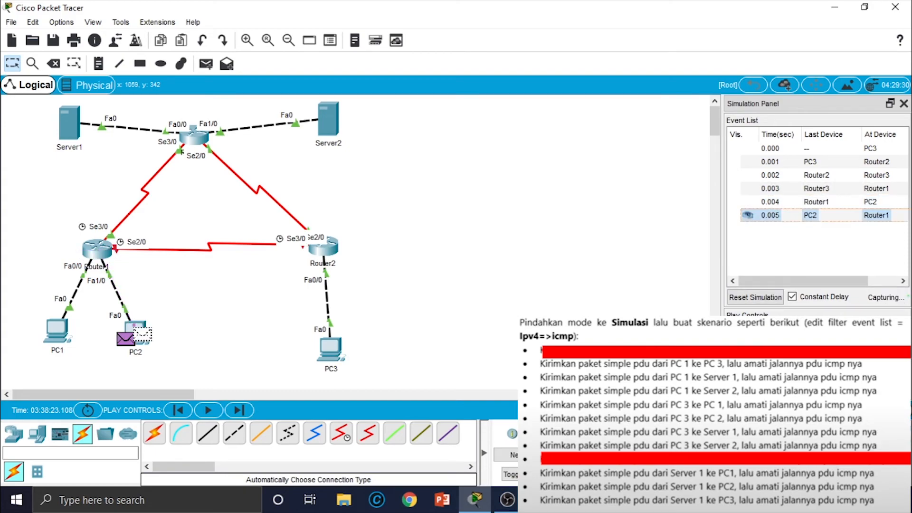
{"action": "key", "text": "alt+c"}
{"action": "key", "text": "alt+c"}
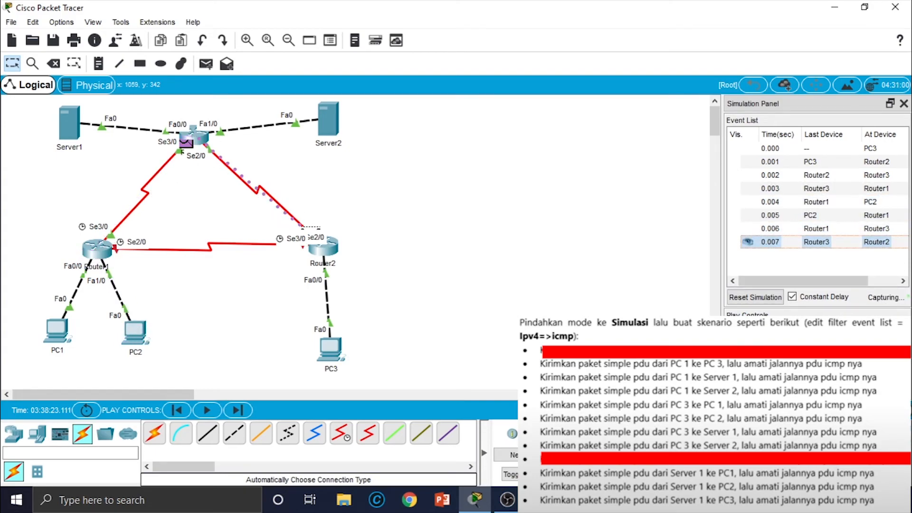
{"action": "key", "text": "alt+c"}
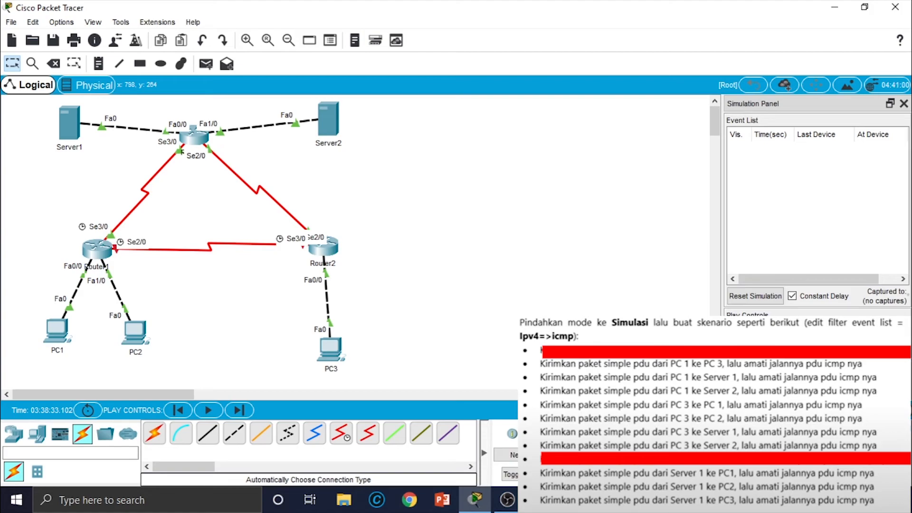
- On Router2, turn on the Serial2/0 port, turn off the Serial3/0 port and close the configuration window
{"action": "left_click", "coordinate": [323, 246]}
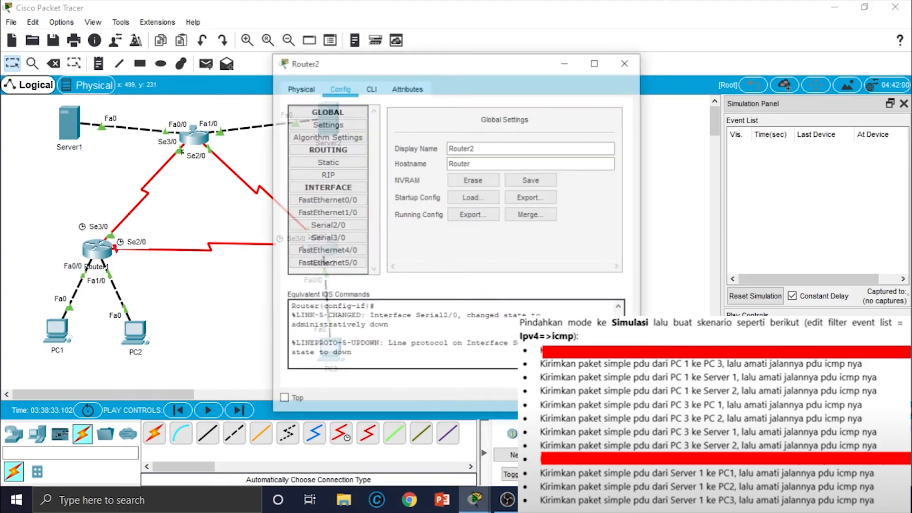
{"action": "left_click", "coordinate": [327, 225]}
{"action": "left_click", "coordinate": [606, 122]}
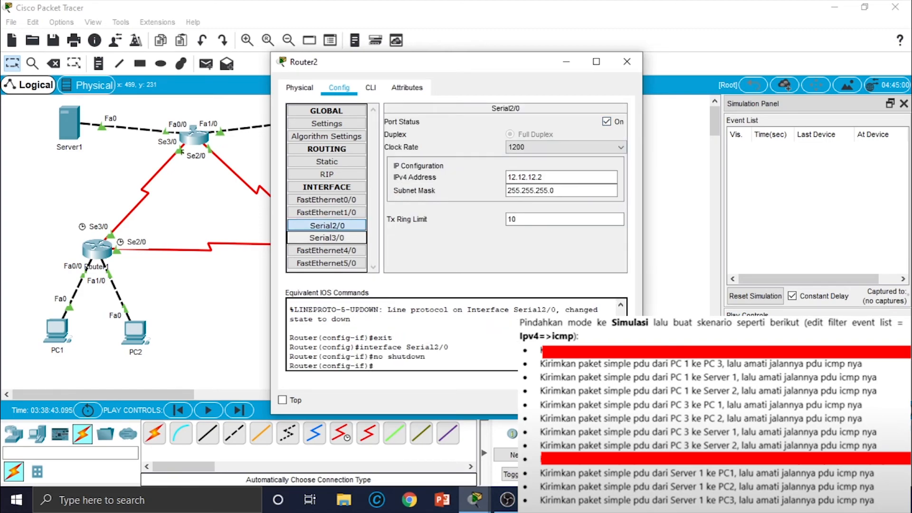
{"action": "left_click", "coordinate": [327, 238]}
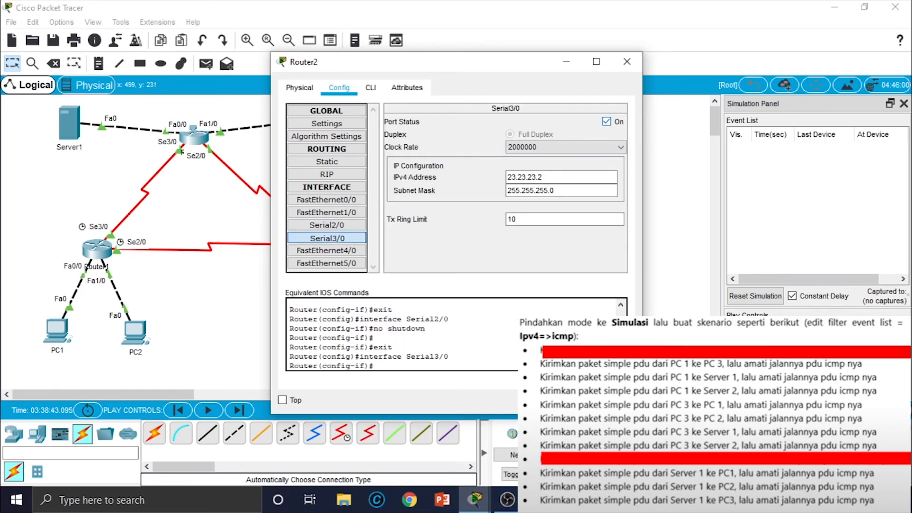
{"action": "left_click", "coordinate": [606, 122]}
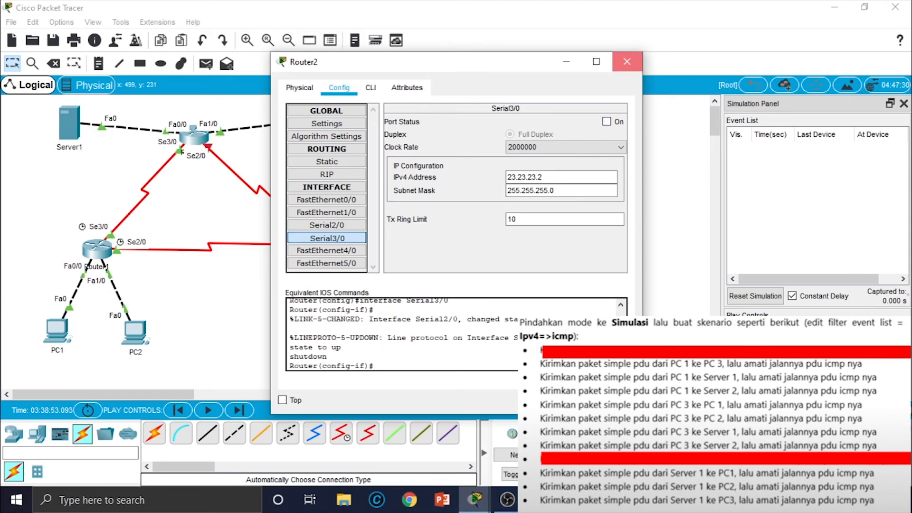
{"action": "left_click", "coordinate": [627, 61]}
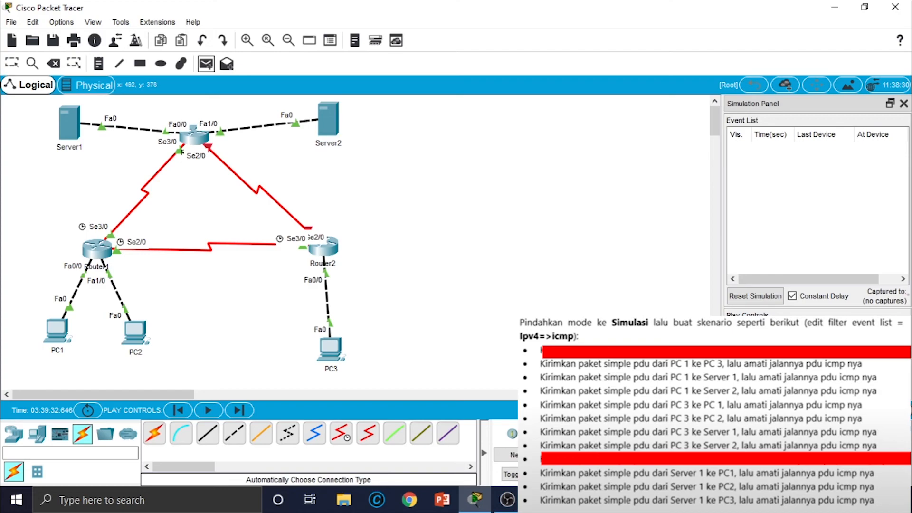
- Send simple PDUs from PC3 to Server1 and from PC3 to Server2 in turn, capturing each round trip and clearing the scenario
{"action": "left_click", "coordinate": [331, 349]}
{"action": "left_click", "coordinate": [69, 122]}
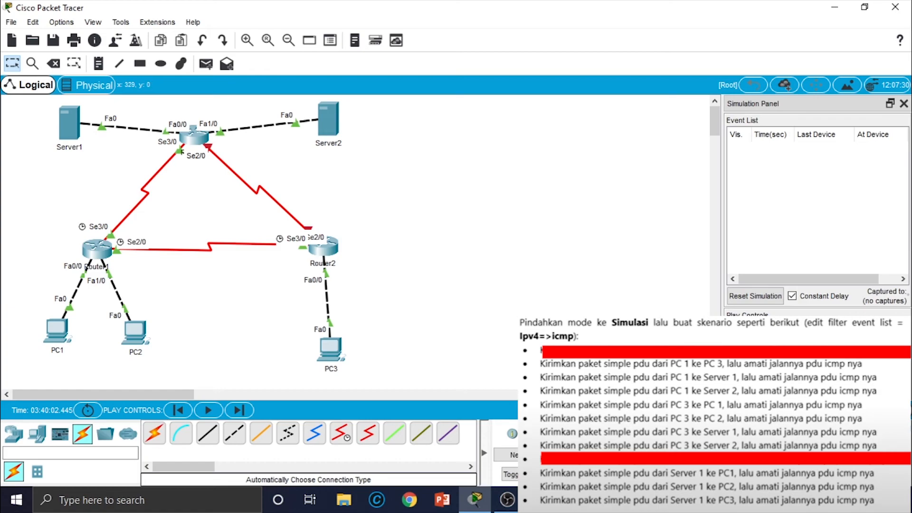
{"action": "key", "text": "p"}
{"action": "left_click", "coordinate": [331, 350]}
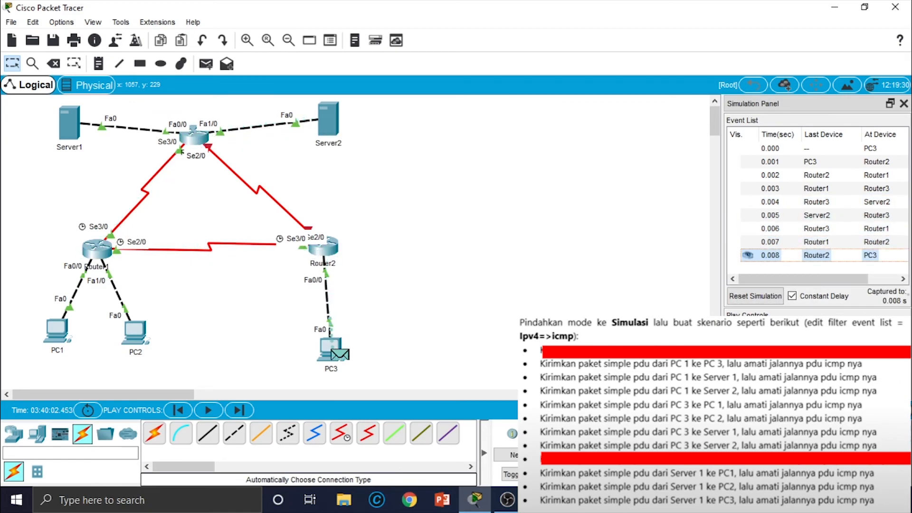
{"action": "left_click", "coordinate": [565, 455]}
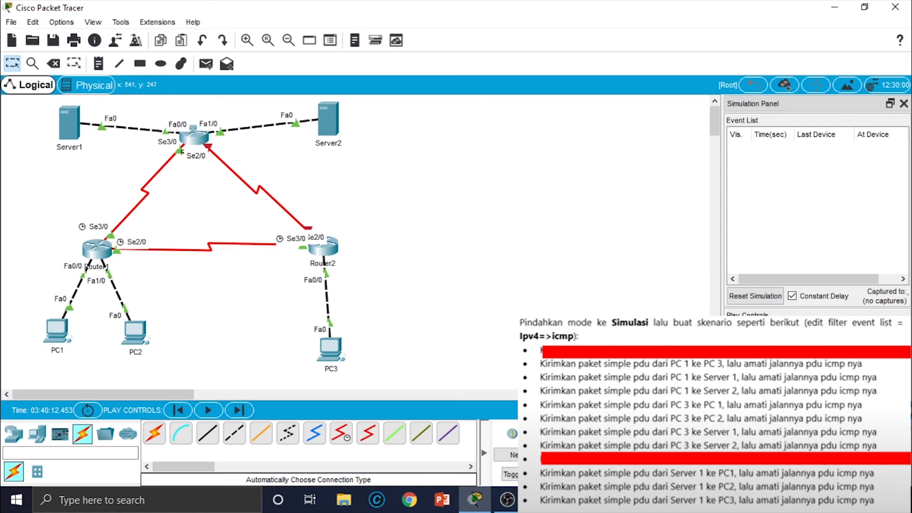
- Turn Router2's Serial3/0 port back on and close the configuration window
{"action": "left_click", "coordinate": [323, 246]}
{"action": "left_click", "coordinate": [326, 237]}
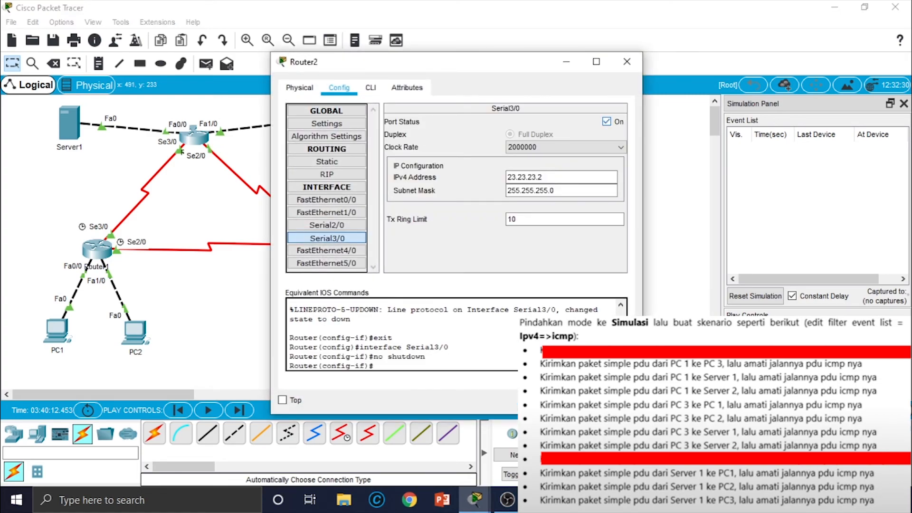
{"action": "left_click", "coordinate": [627, 61]}
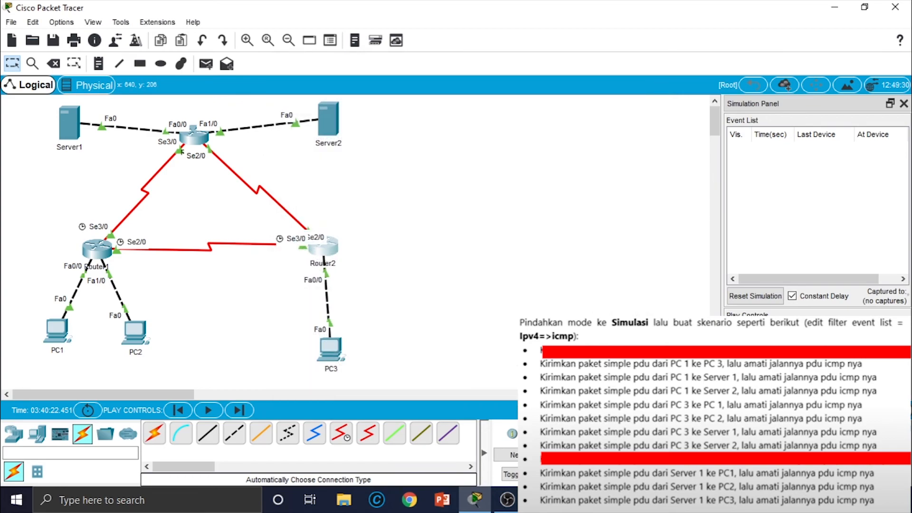
- Turn off the Serial3/0 port on Router1 and close the configuration window
{"action": "left_click", "coordinate": [97, 248]}
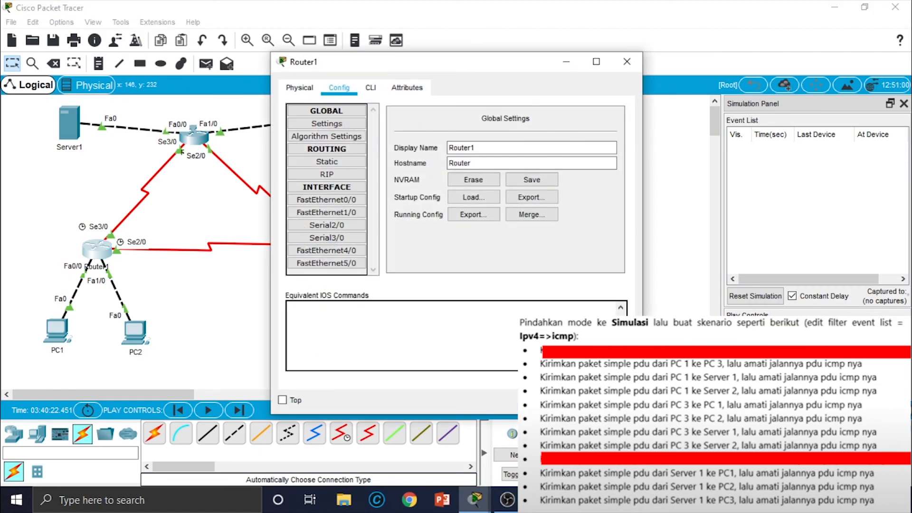
{"action": "left_click", "coordinate": [326, 238]}
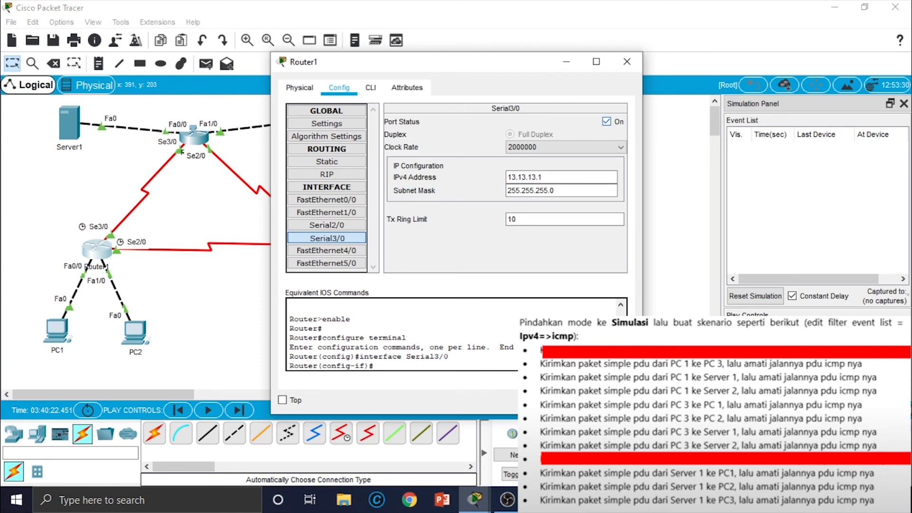
{"action": "left_click", "coordinate": [607, 122]}
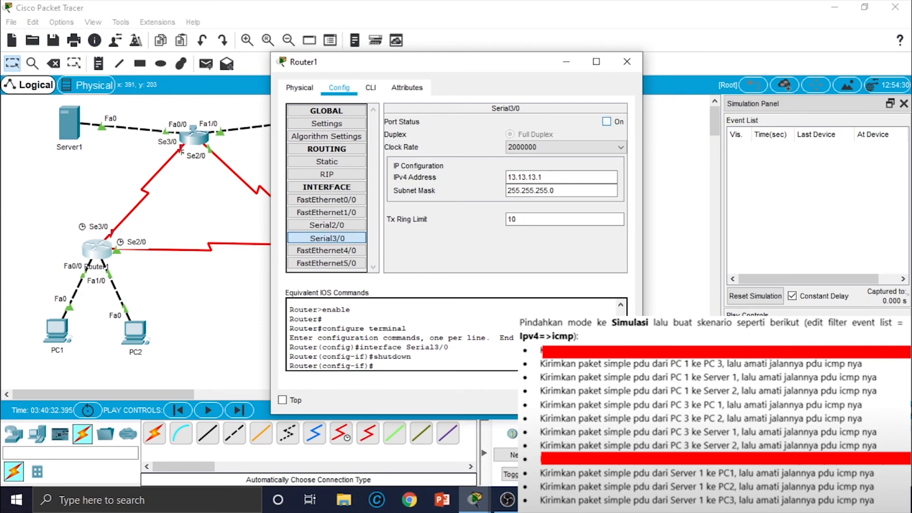
{"action": "left_click", "coordinate": [627, 61]}
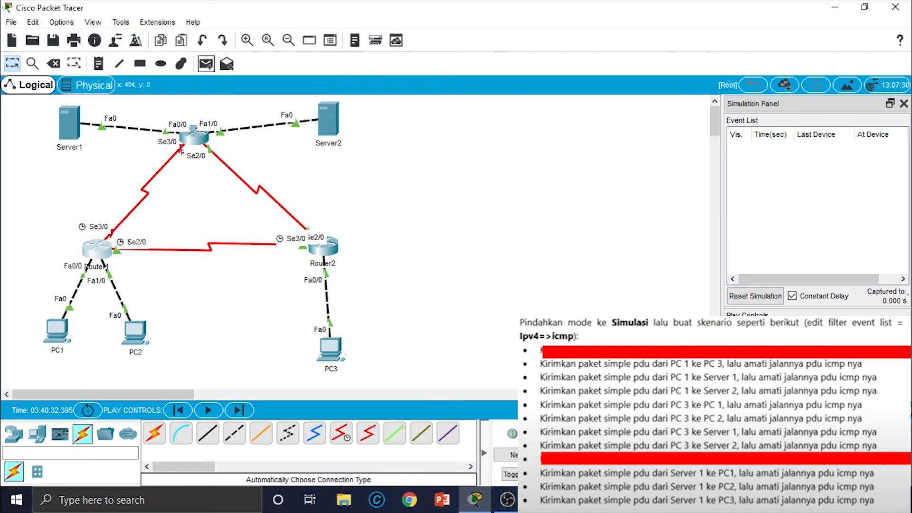
- Send a simple PDU from Server1 to PC1, capture its round trip and clear the scenario
{"action": "left_click", "coordinate": [206, 64]}
{"action": "left_click", "coordinate": [69, 124]}
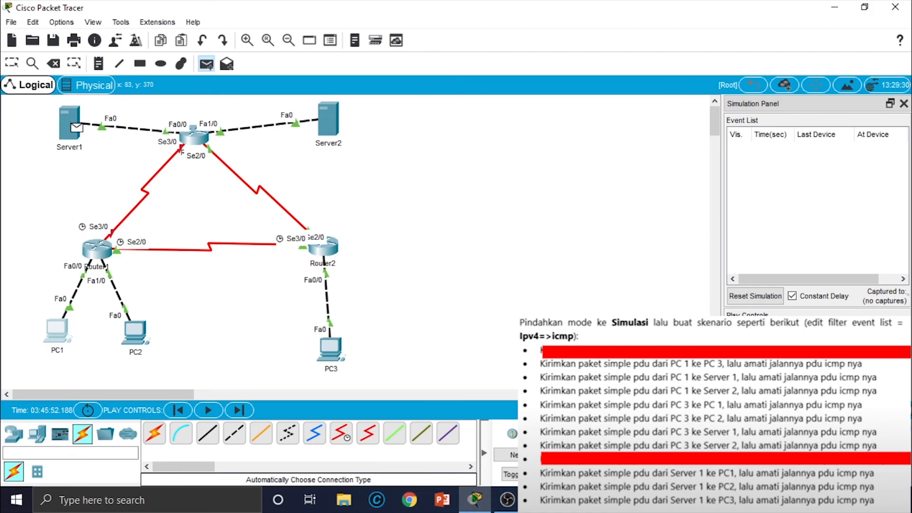
{"action": "left_click", "coordinate": [56, 331]}
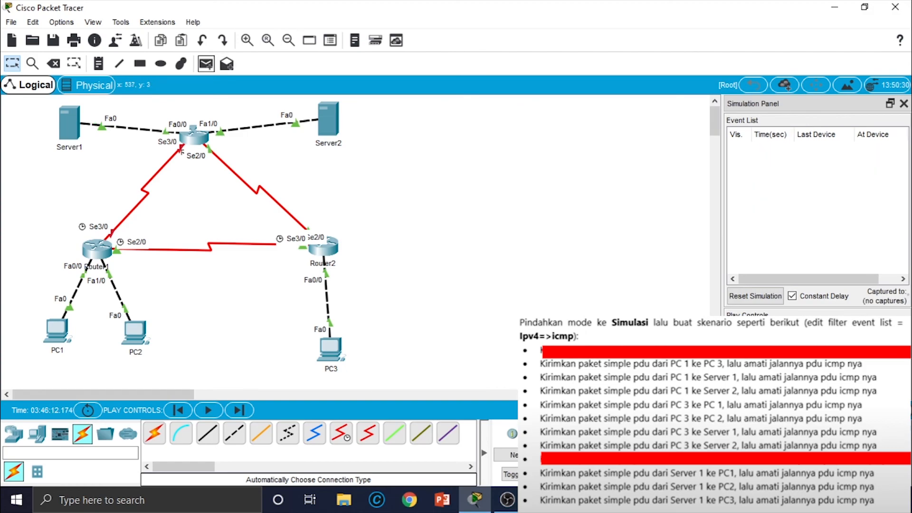
- Send a simple PDU from Server1 to PC2, capture its round trip and clear the scenario
{"action": "left_click", "coordinate": [206, 64]}
{"action": "left_click", "coordinate": [74, 127]}
{"action": "left_click", "coordinate": [140, 338]}
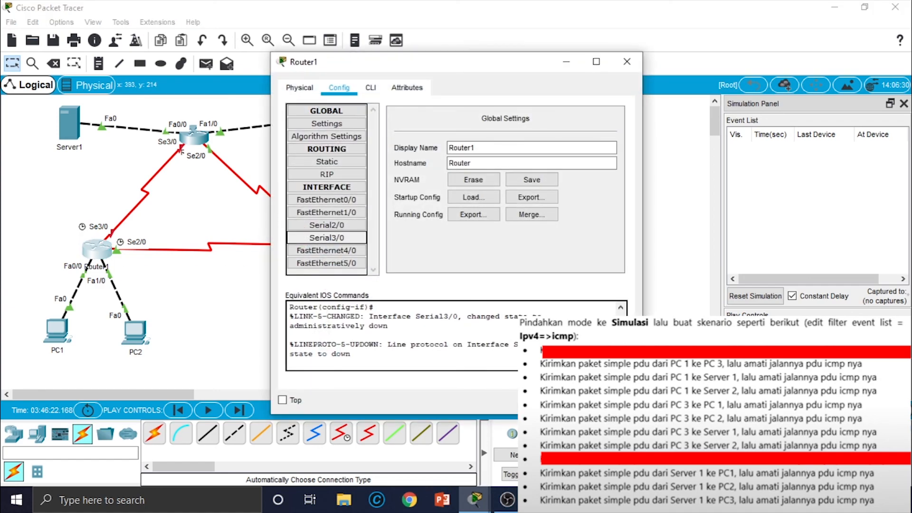
- Turn Router1's Serial3/0 port back on and close the configuration window
{"action": "left_click", "coordinate": [327, 238]}
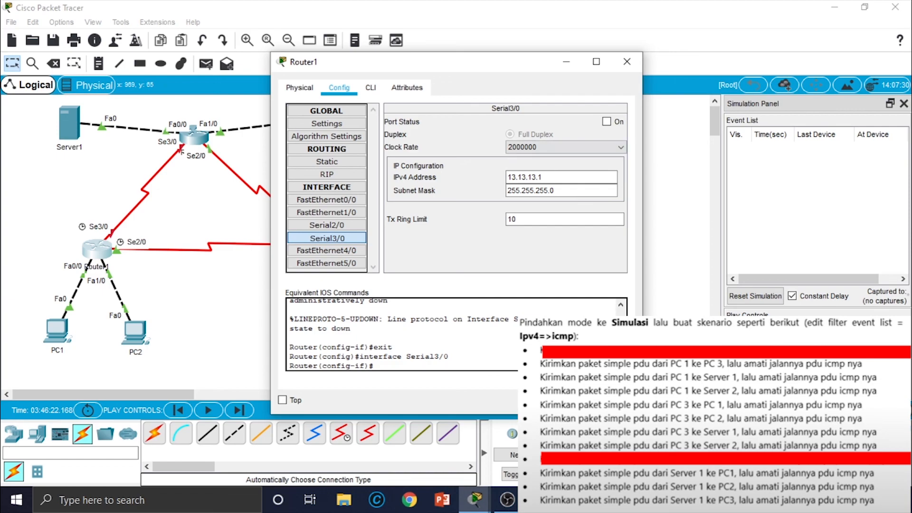
{"action": "left_click", "coordinate": [606, 122]}
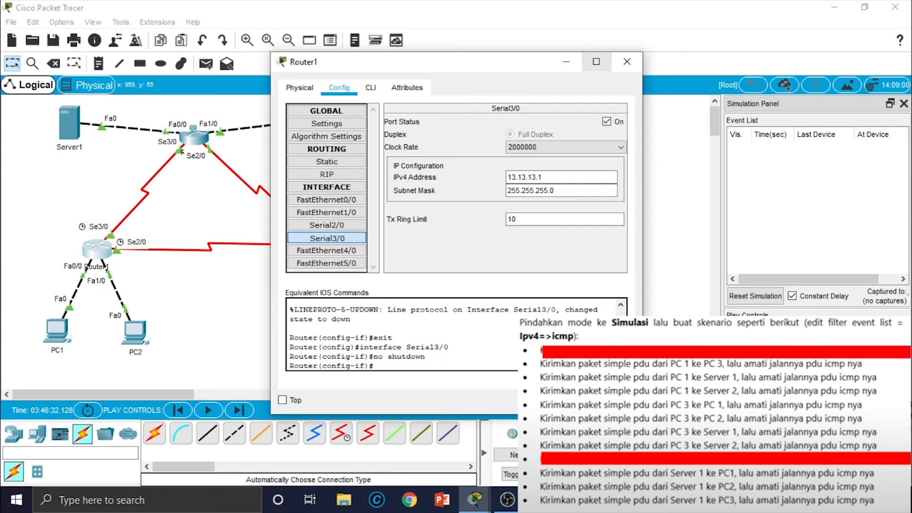
{"action": "left_click", "coordinate": [627, 62]}
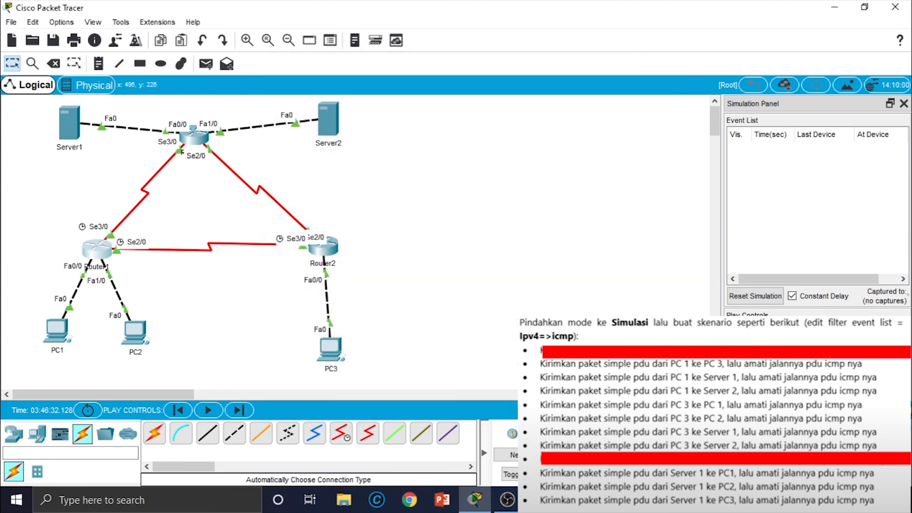
- Turn off the Serial3/0 port on Router2 and close the configuration window
{"action": "left_click", "coordinate": [323, 246]}
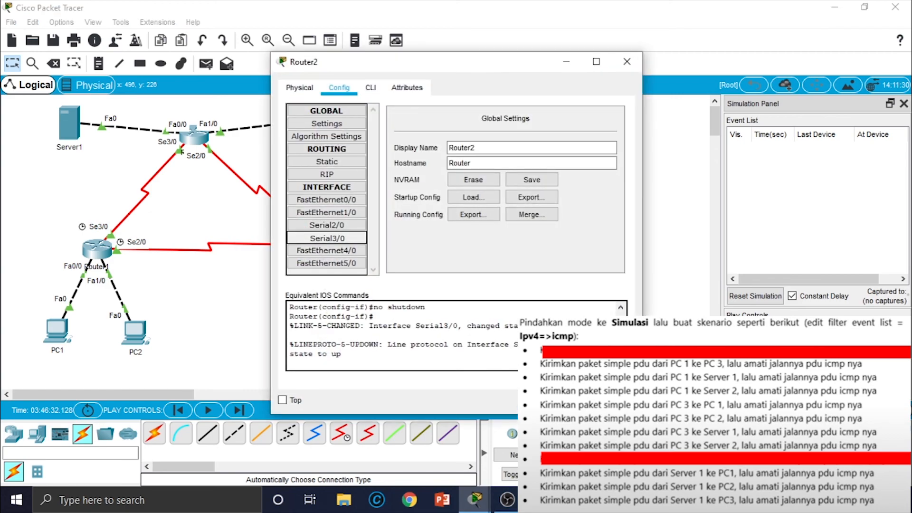
{"action": "left_click", "coordinate": [327, 238]}
{"action": "left_click", "coordinate": [606, 122]}
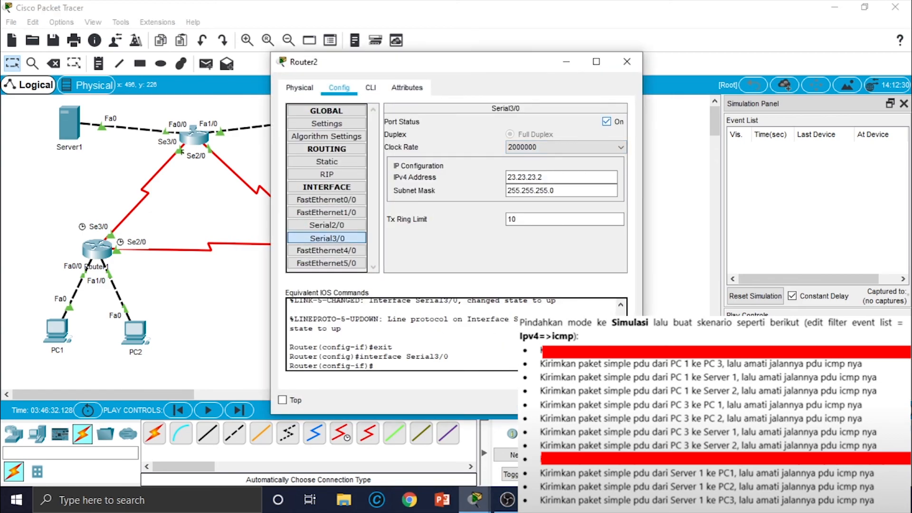
{"action": "left_click", "coordinate": [627, 61]}
- Send a simple PDU from Server1 to PC3 and capture its path through the network
{"action": "left_click", "coordinate": [205, 63]}
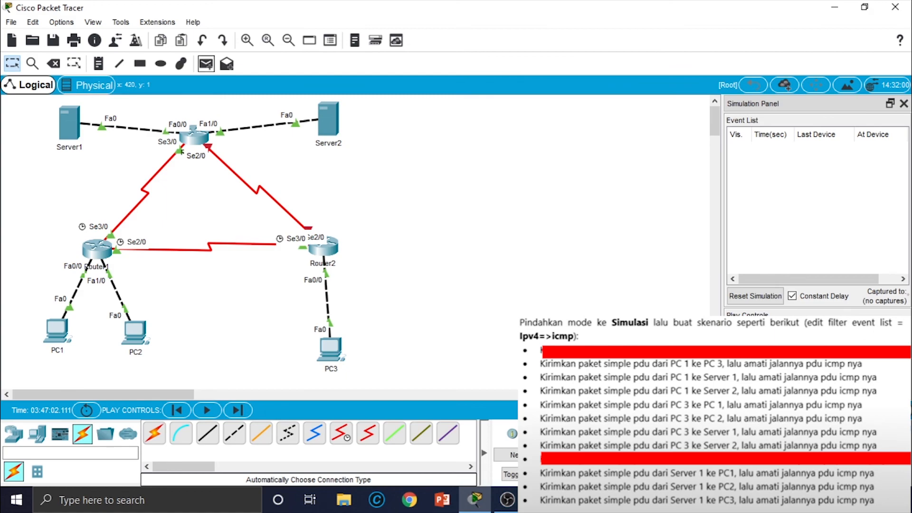
{"action": "left_click", "coordinate": [71, 124]}
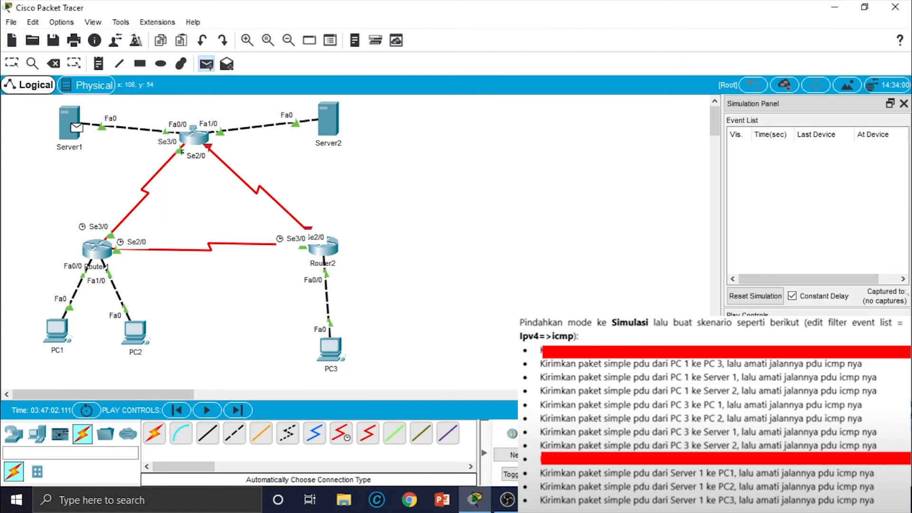
{"action": "left_click", "coordinate": [330, 349]}
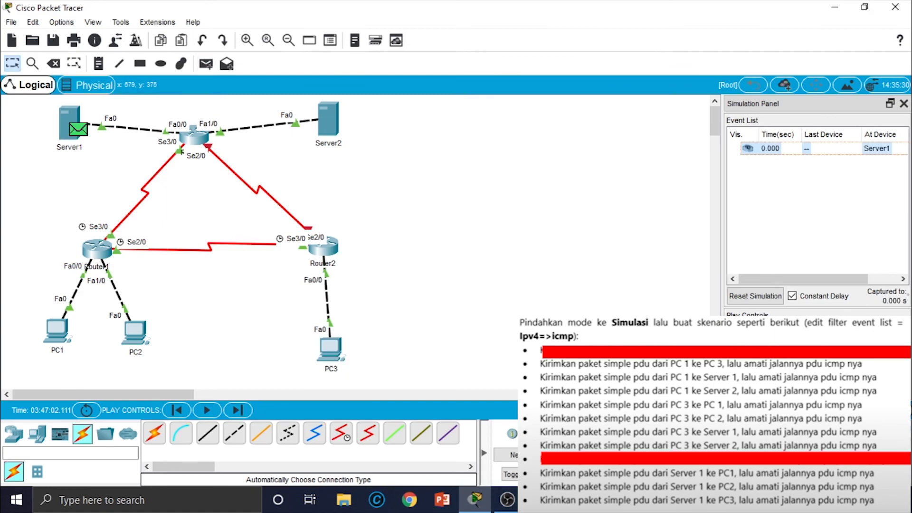
{"action": "left_click", "coordinate": [817, 332]}
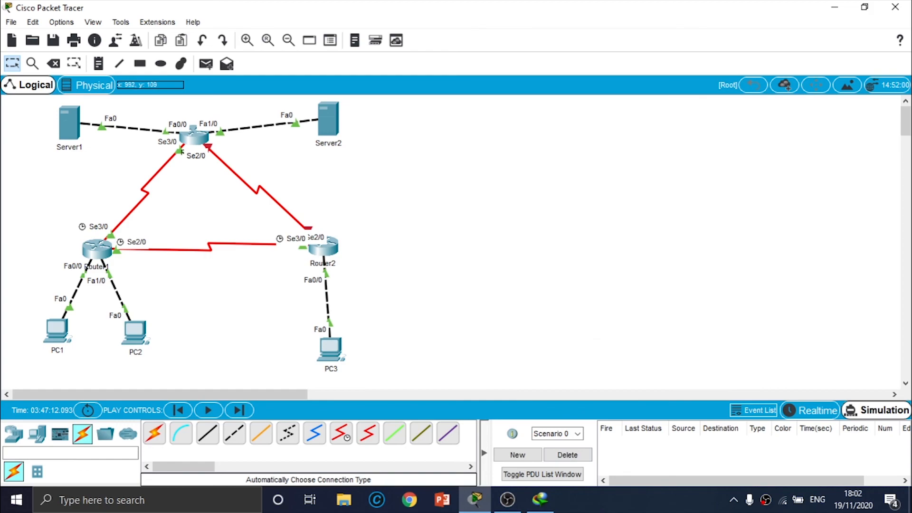
- Exit Packet Tracer
{"action": "left_click", "coordinate": [894, 6]}
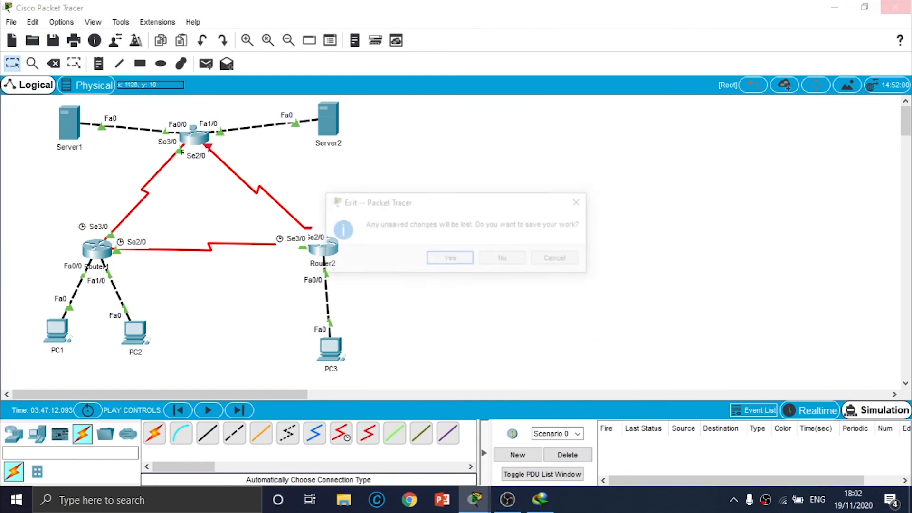